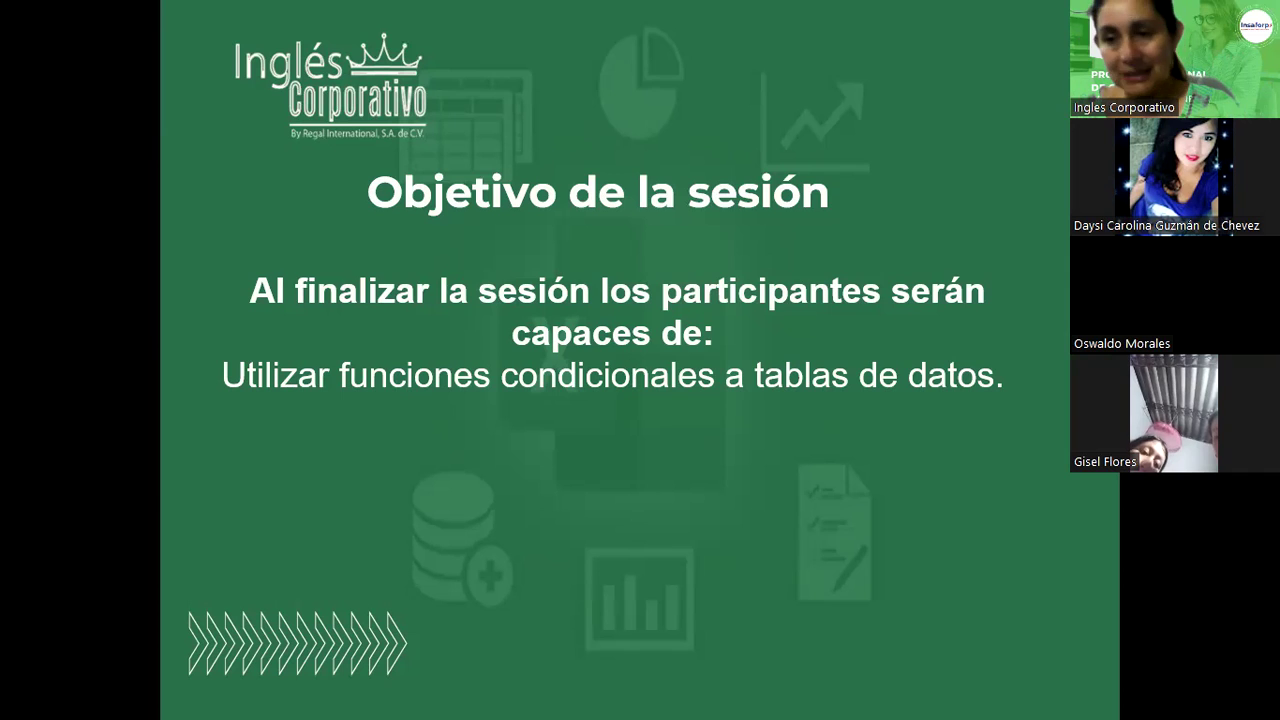
Advance the slideshow to the Funciones condicionales slide showing the SUMAR.SI template formula
click(577, 499)
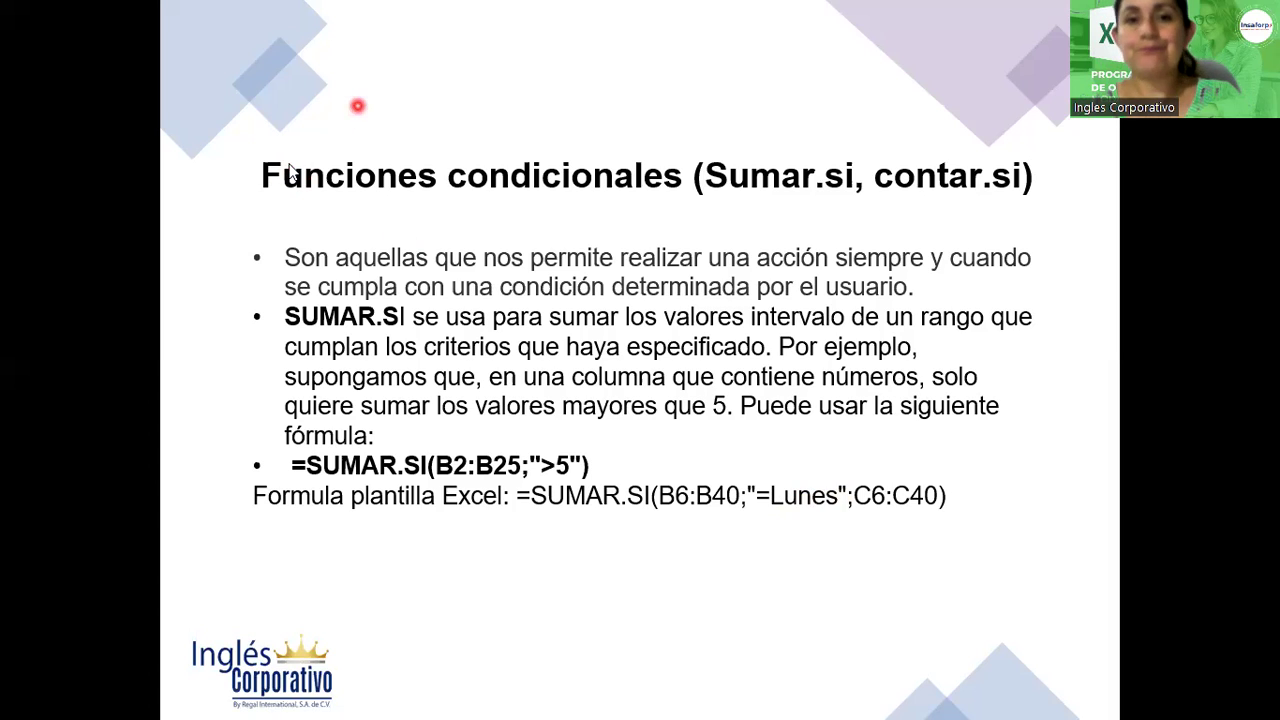
Advance to the slide defining CONTAR.SI and its basic form
click(729, 506)
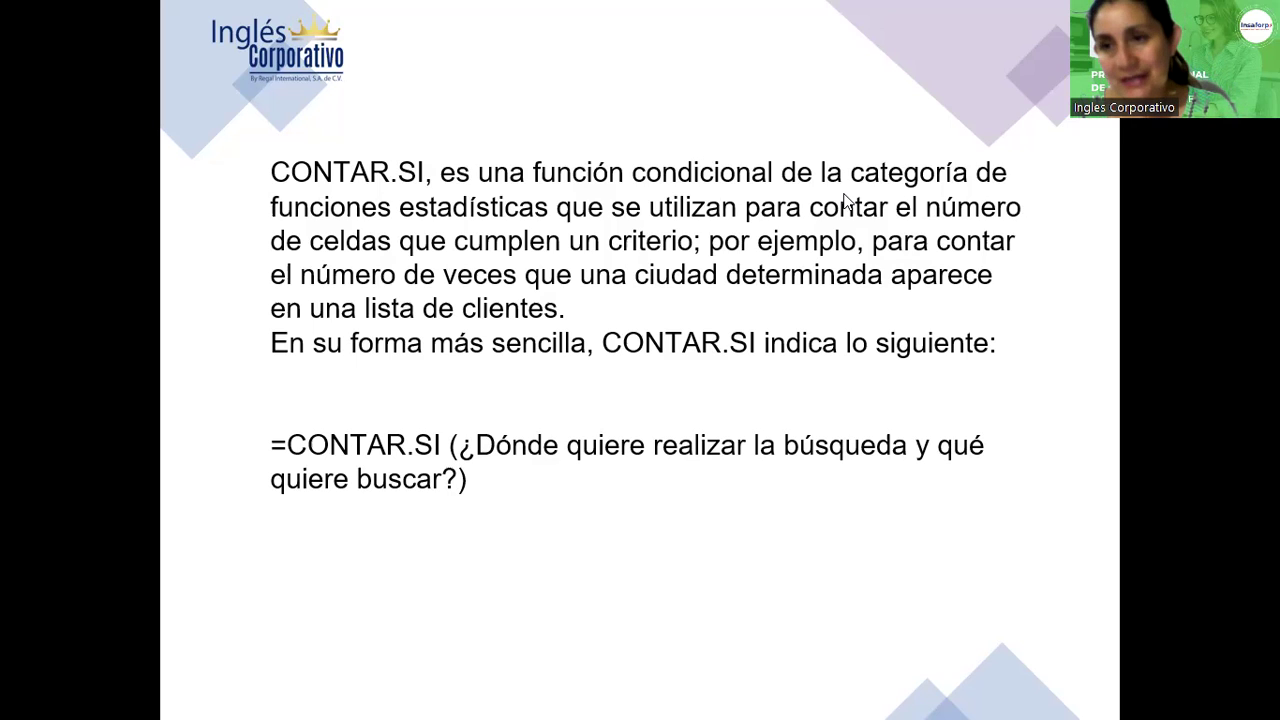
End the slideshow and bring up Ejercicios Sesión 3.xlsx on the Función CONTAR.SI sheet
click(535, 396)
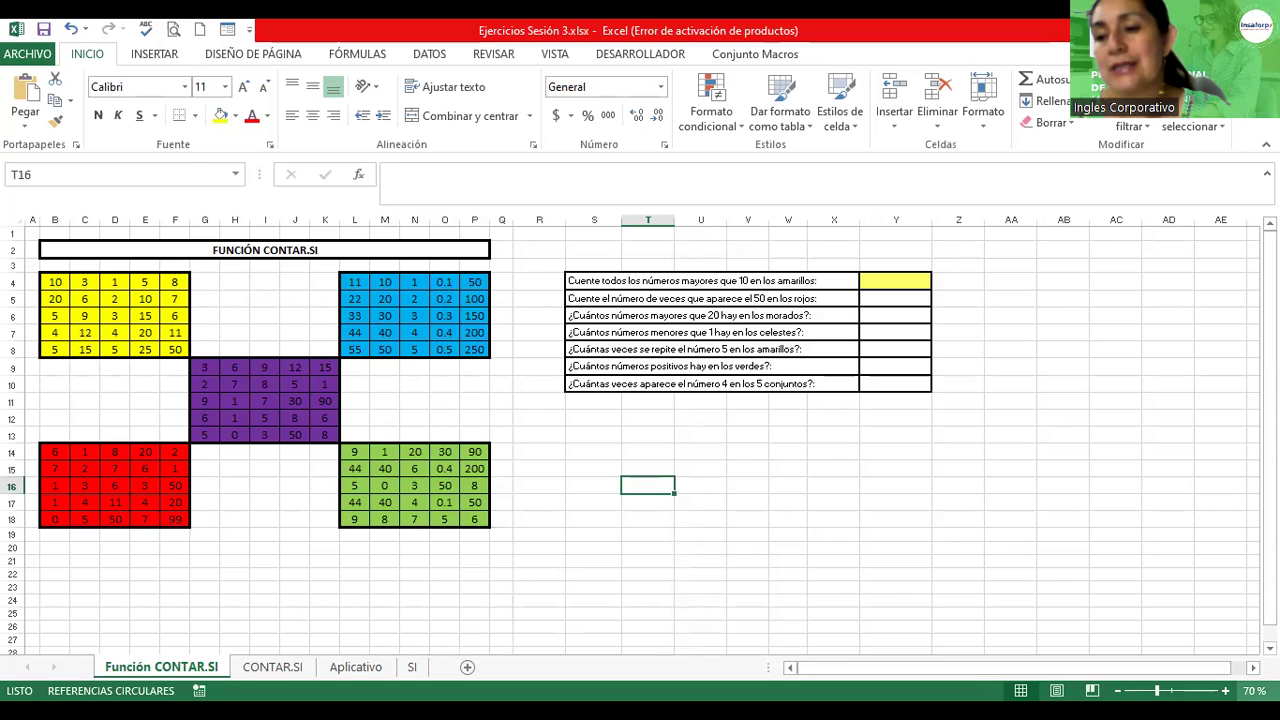
Zoom the sheet to 130%, read the amarillos question, and return to the yellow block
drag(1157, 690, 1172, 690)
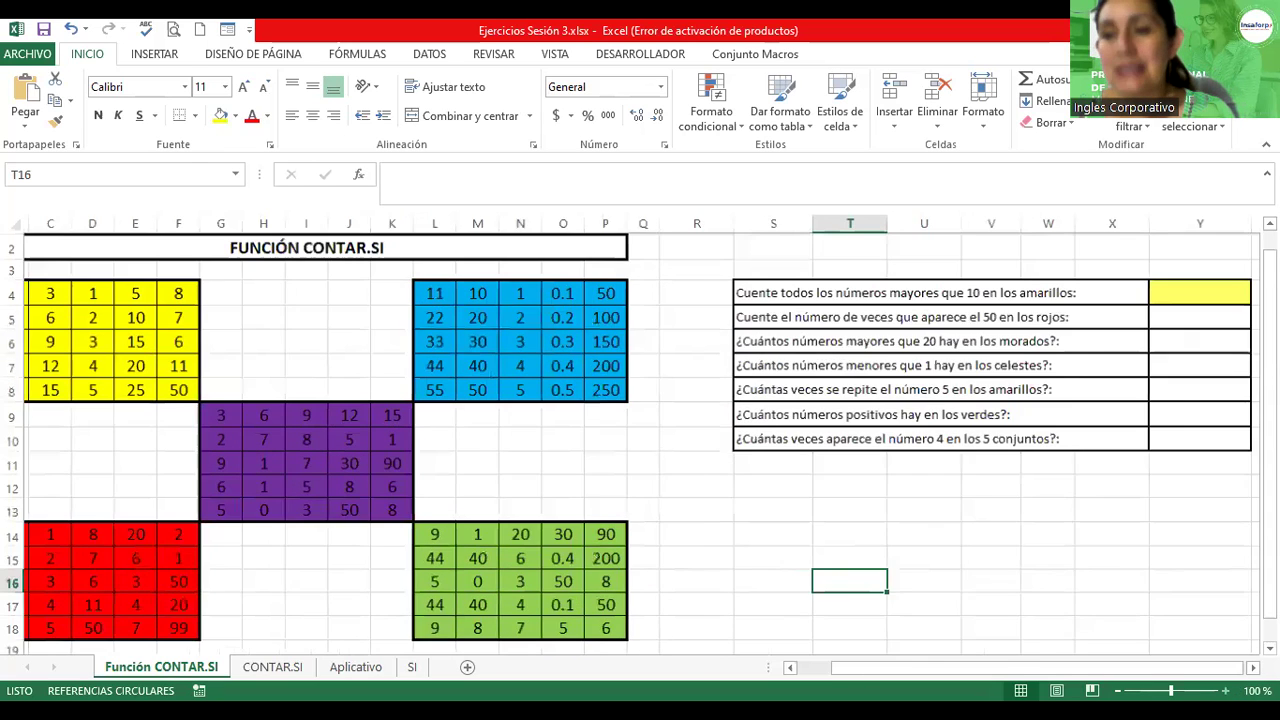
click(1227, 668)
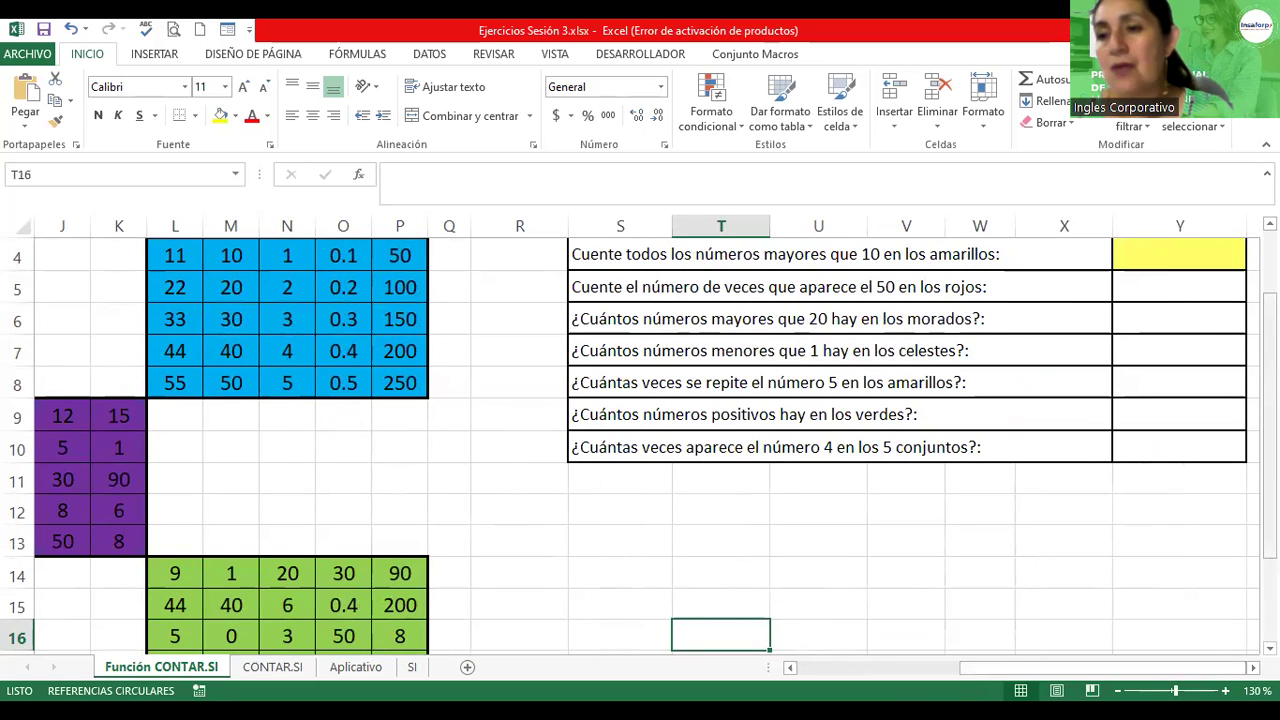
drag(1270, 360, 1270, 297)
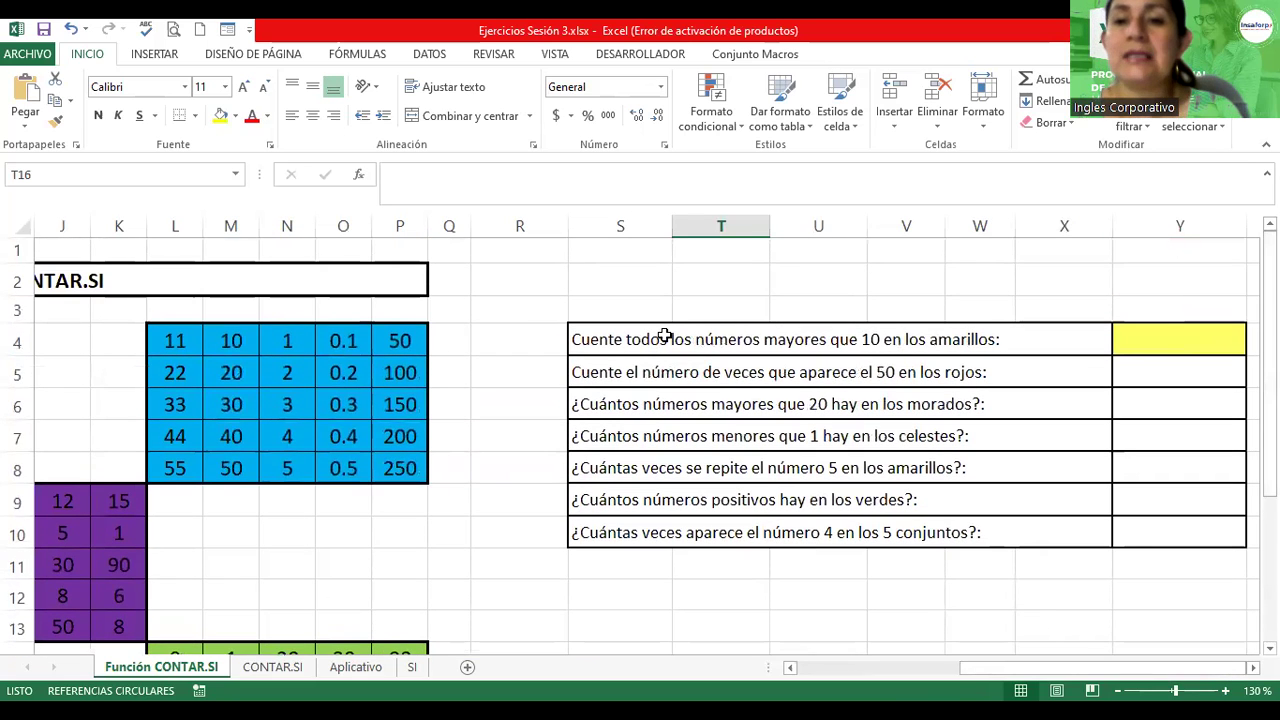
click(610, 340)
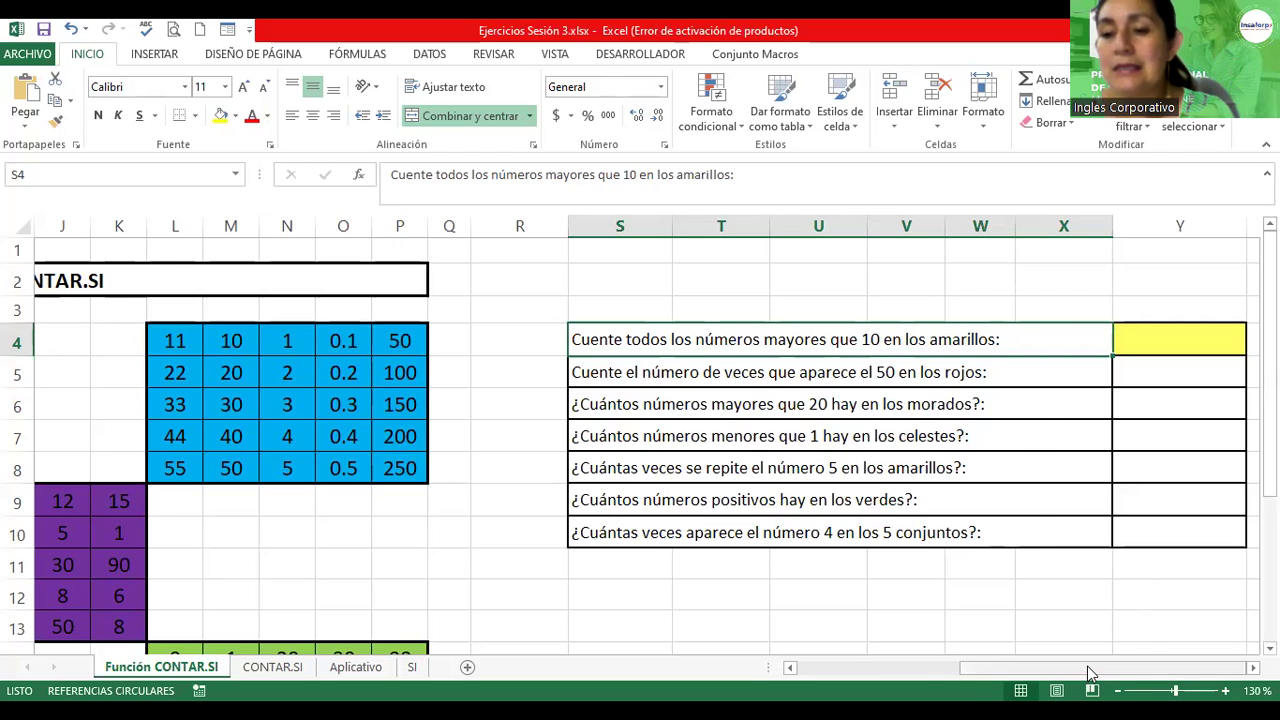
drag(1090, 675, 928, 677)
click(218, 400)
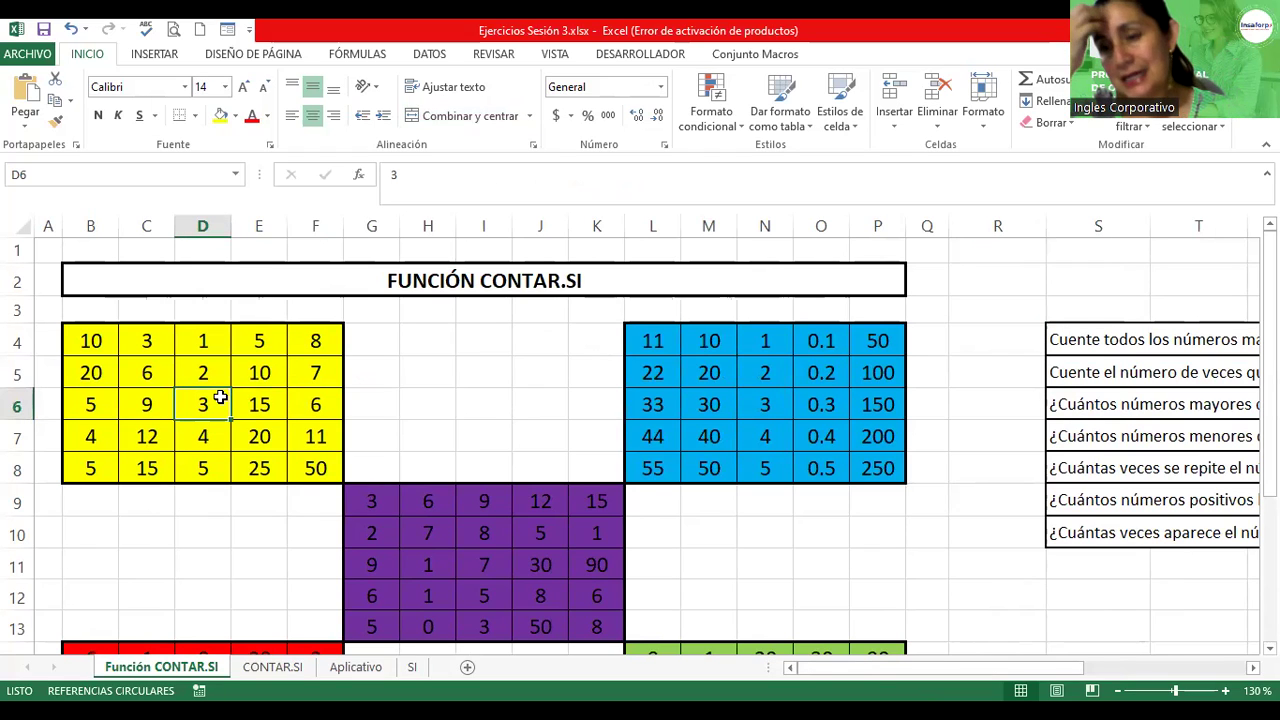
click(100, 340)
drag(100, 340, 314, 468)
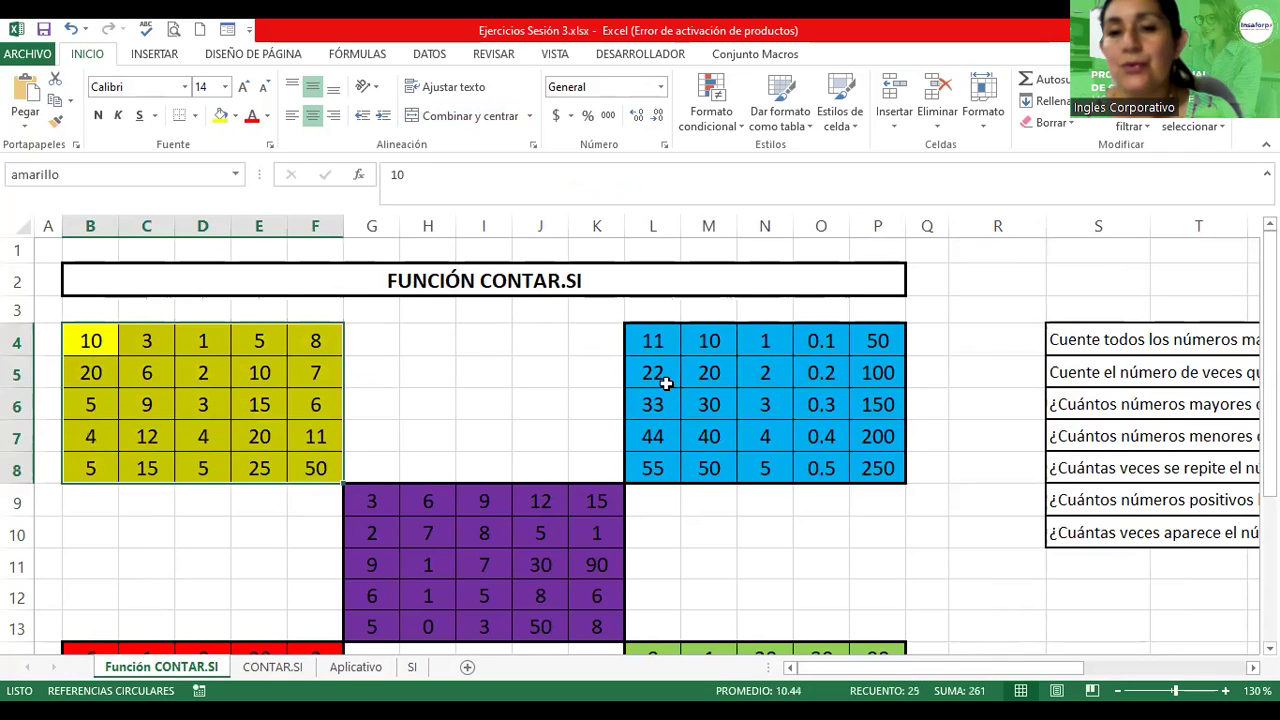
drag(654, 347, 842, 476)
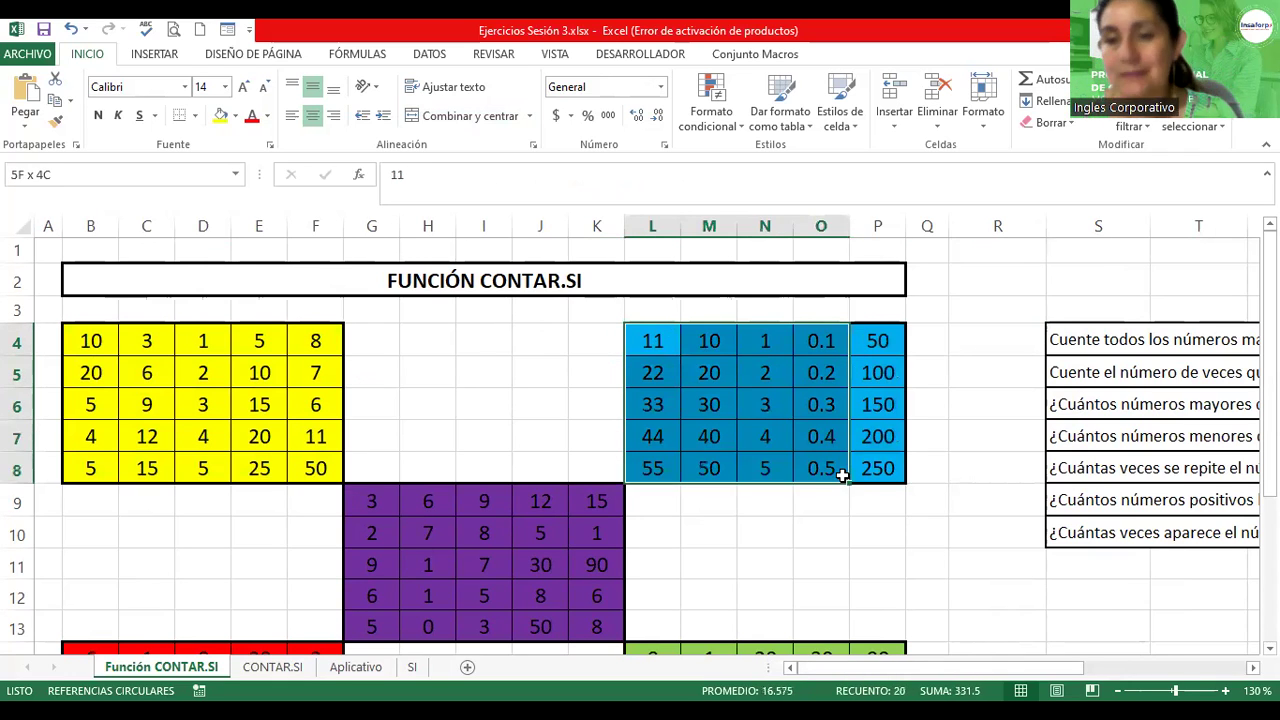
drag(385, 496, 596, 627)
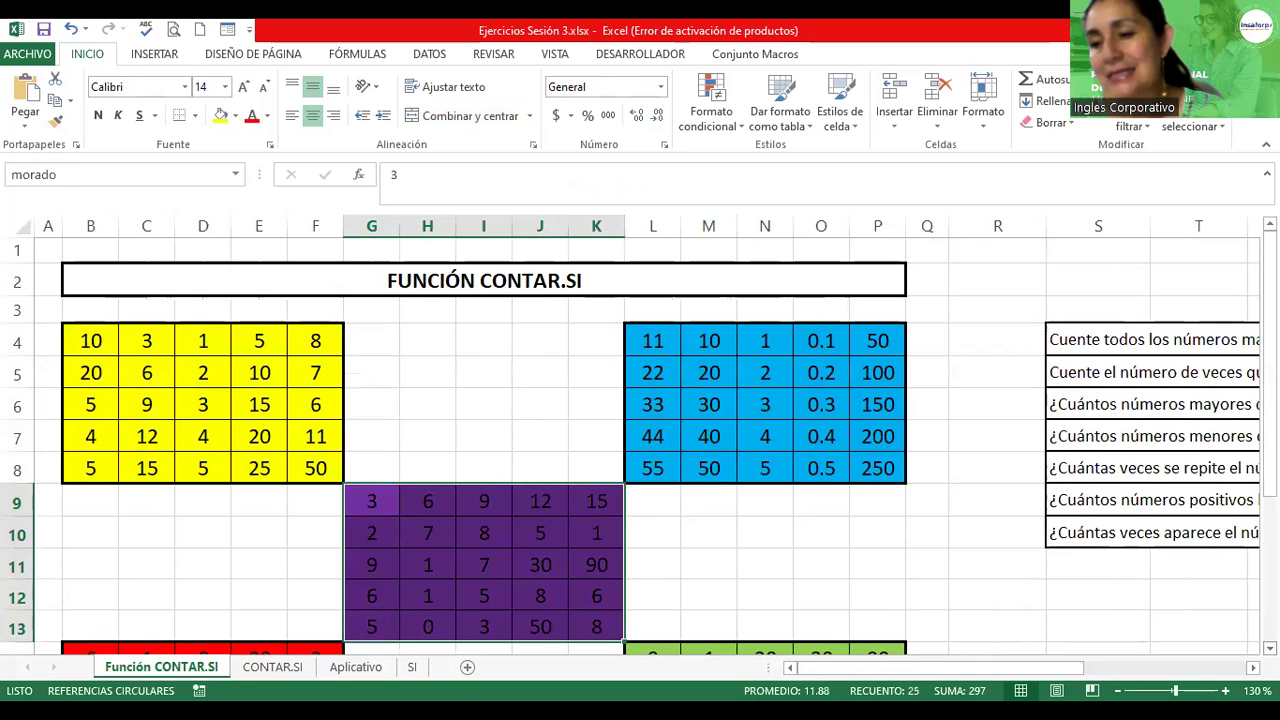
scroll(681, 449, down, 1)
scroll(681, 449, down, 1)
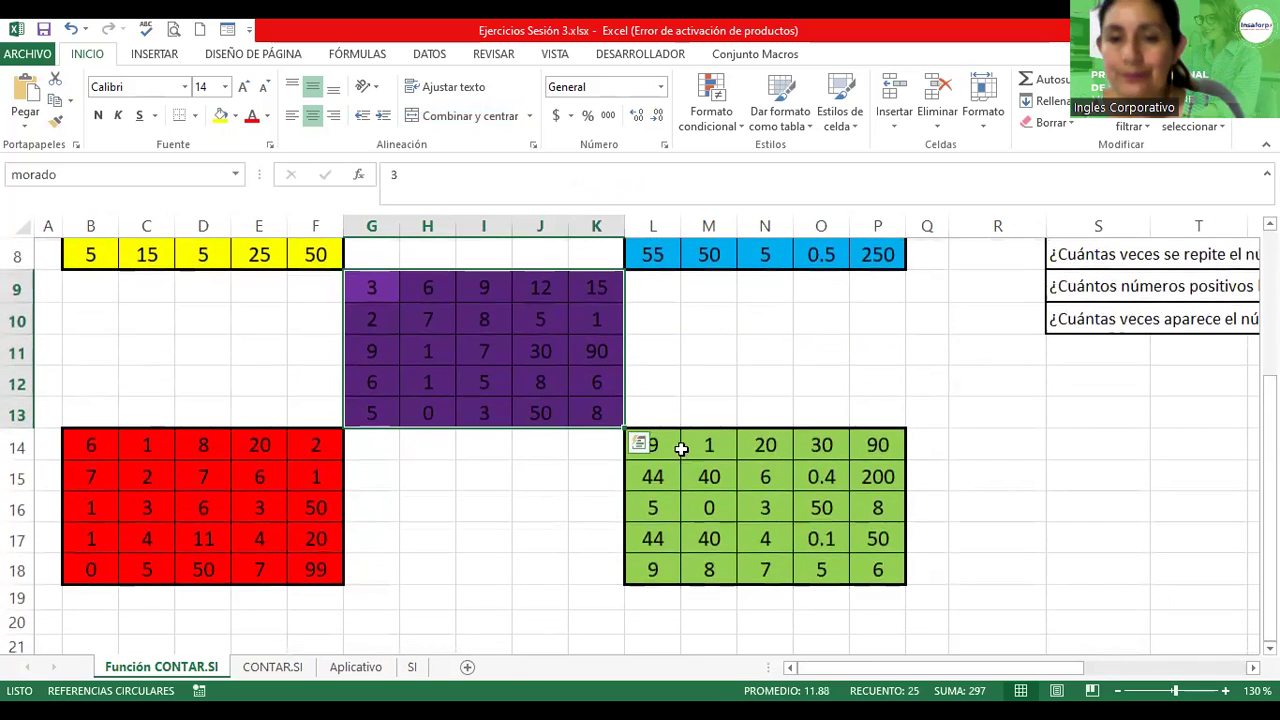
drag(660, 446, 871, 569)
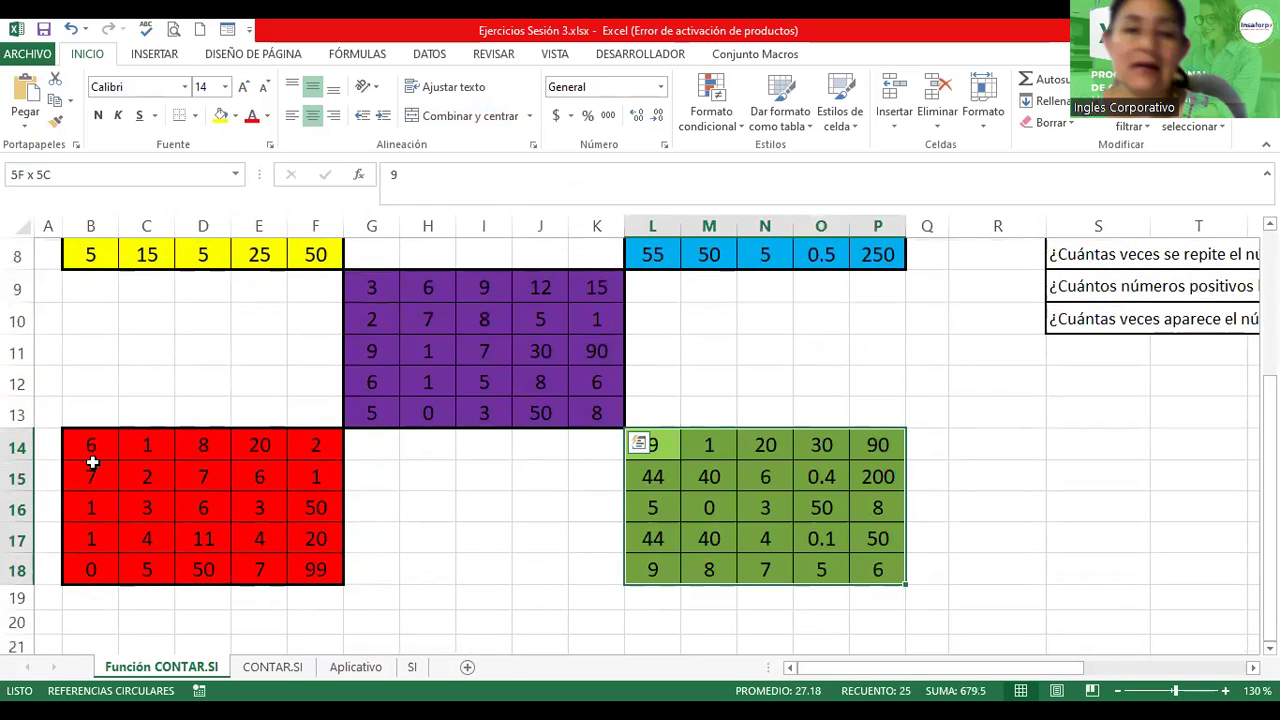
drag(92, 458, 306, 556)
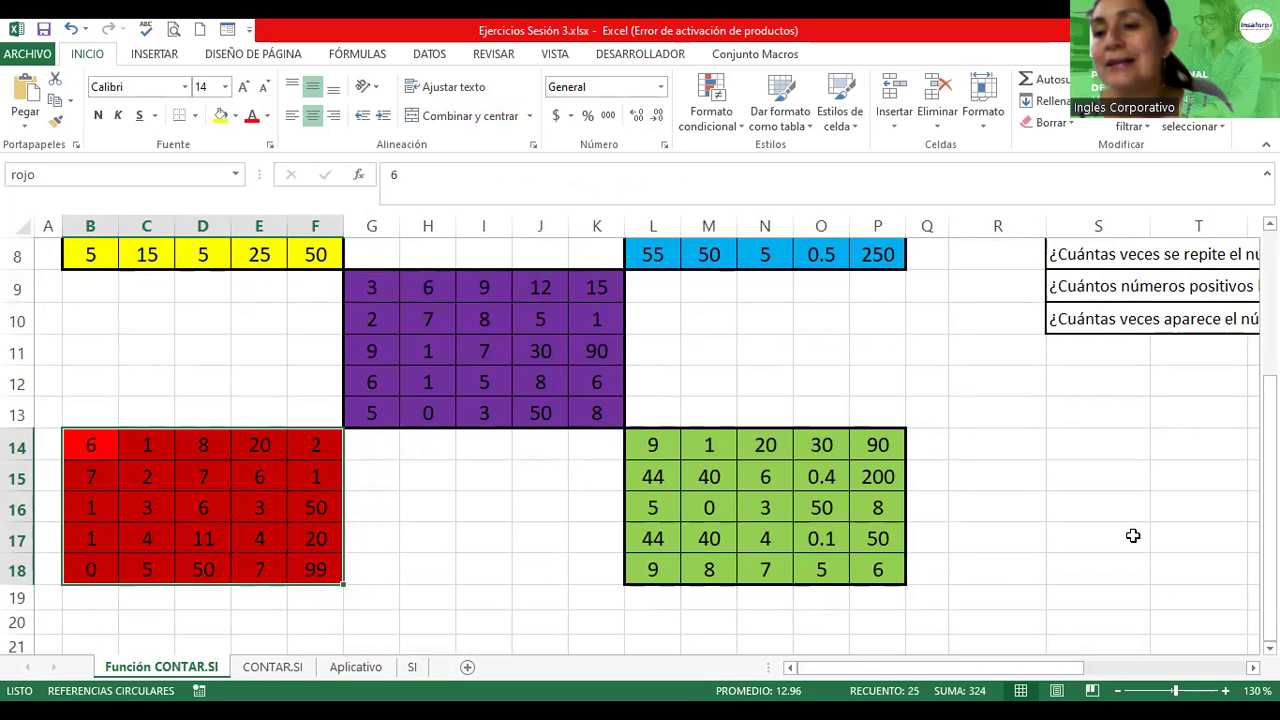
drag(1270, 505, 1268, 462)
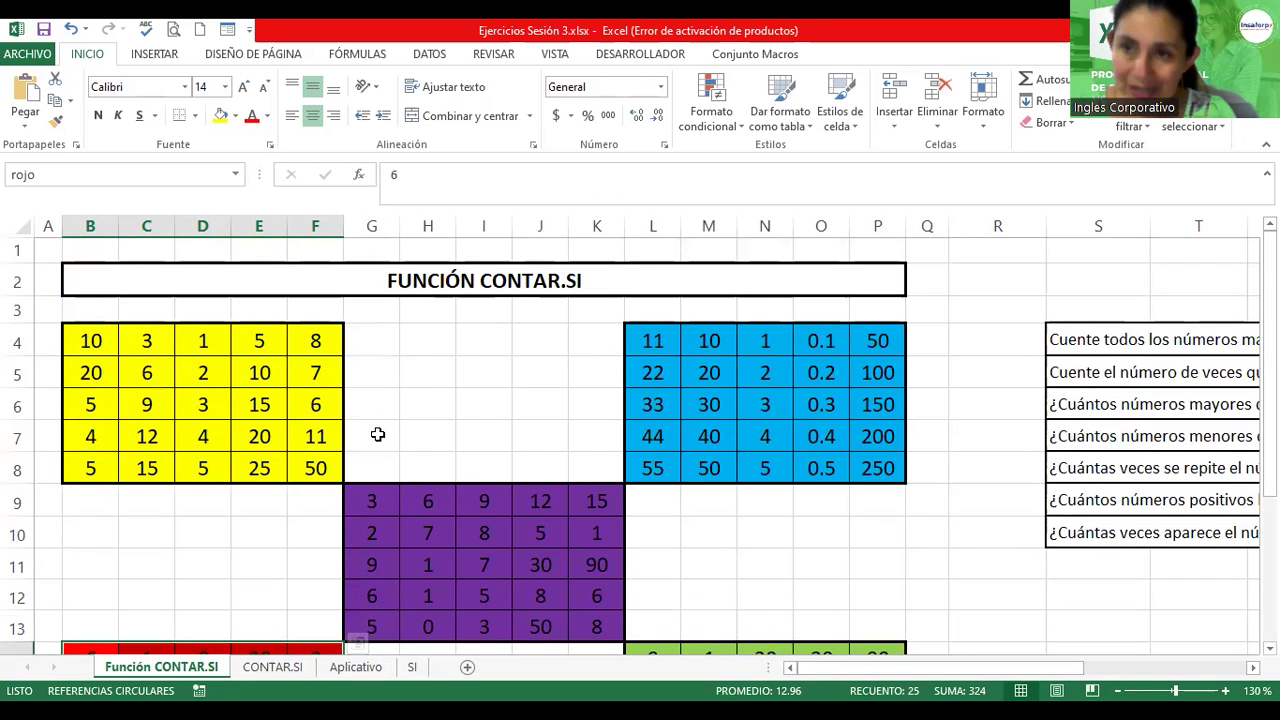
click(86, 341)
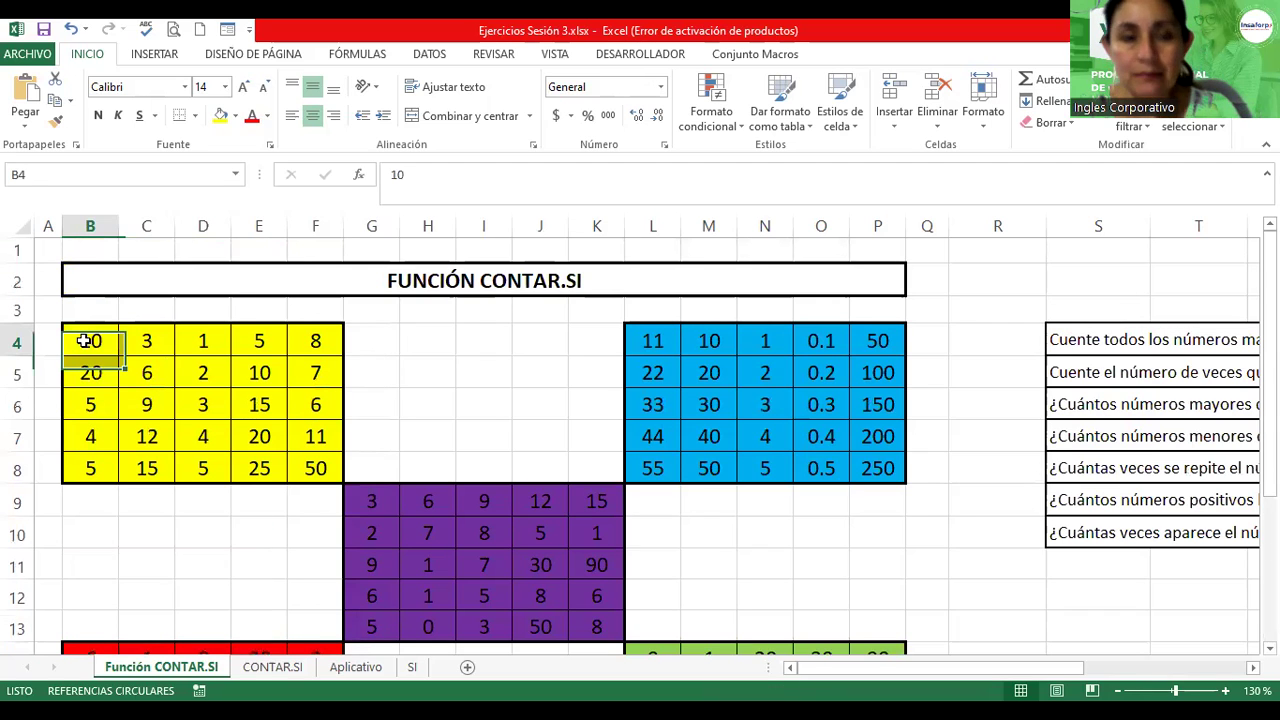
click(241, 175)
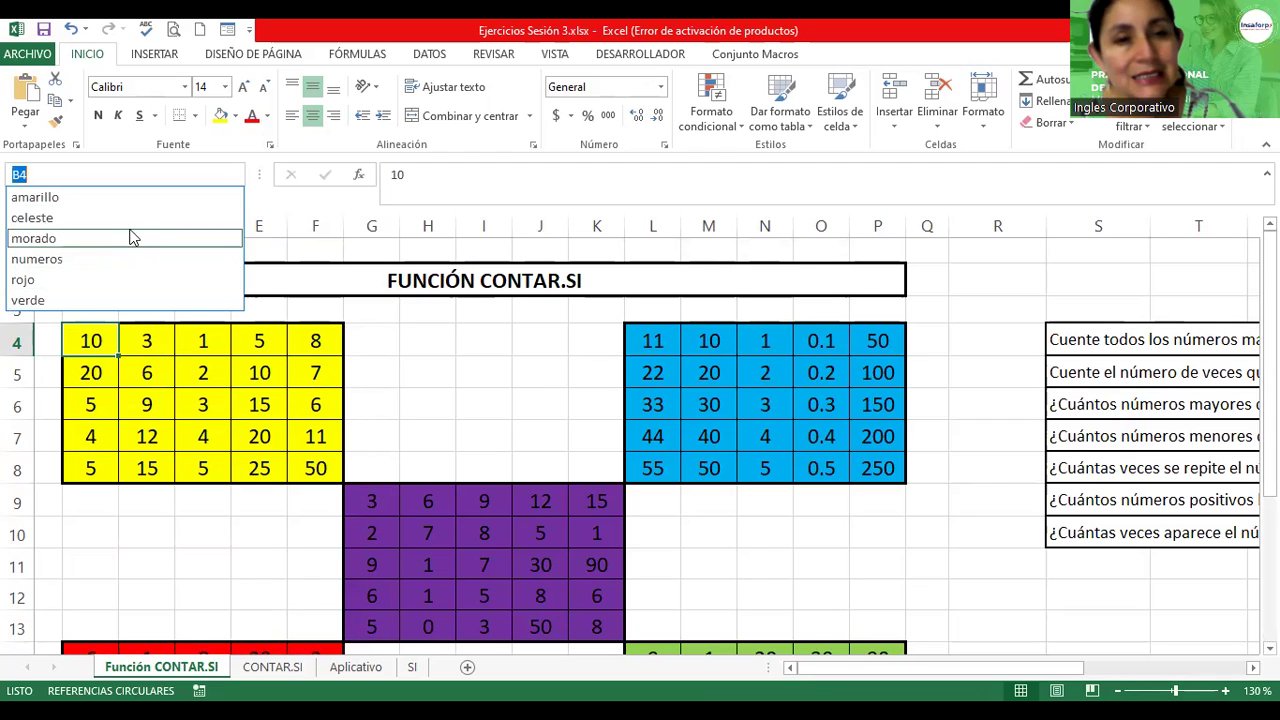
key(Escape)
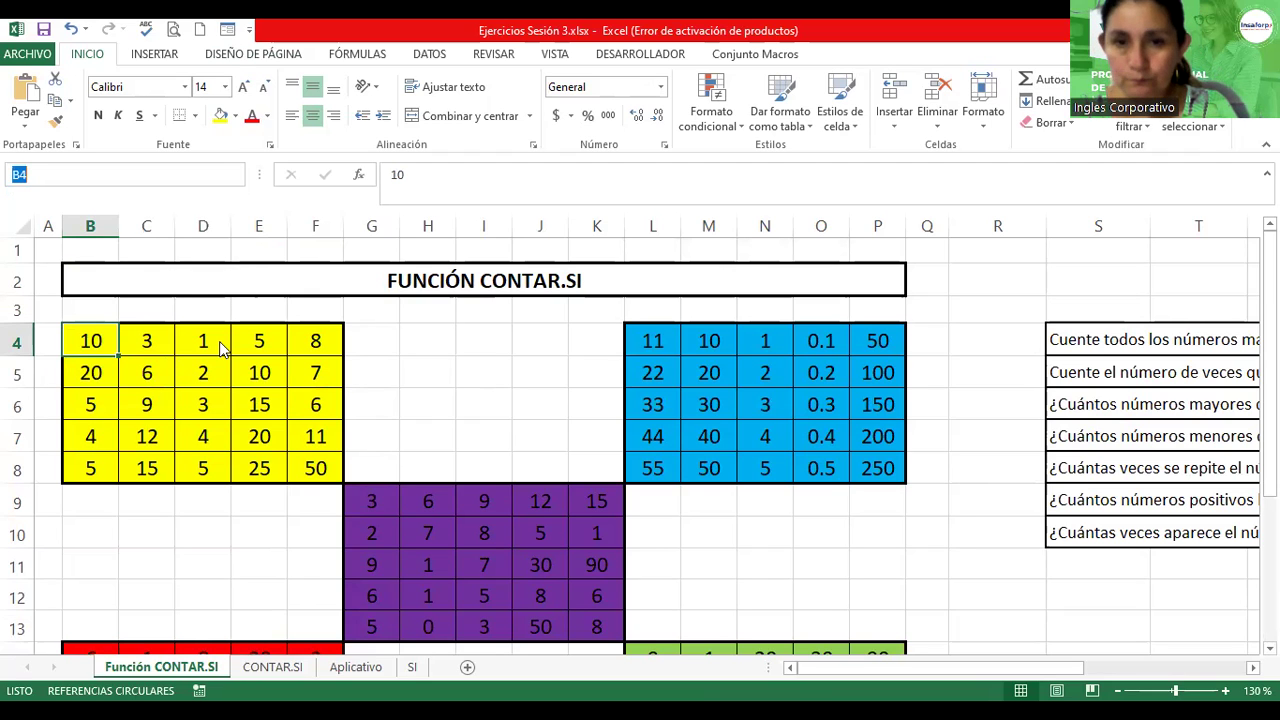
click(190, 180)
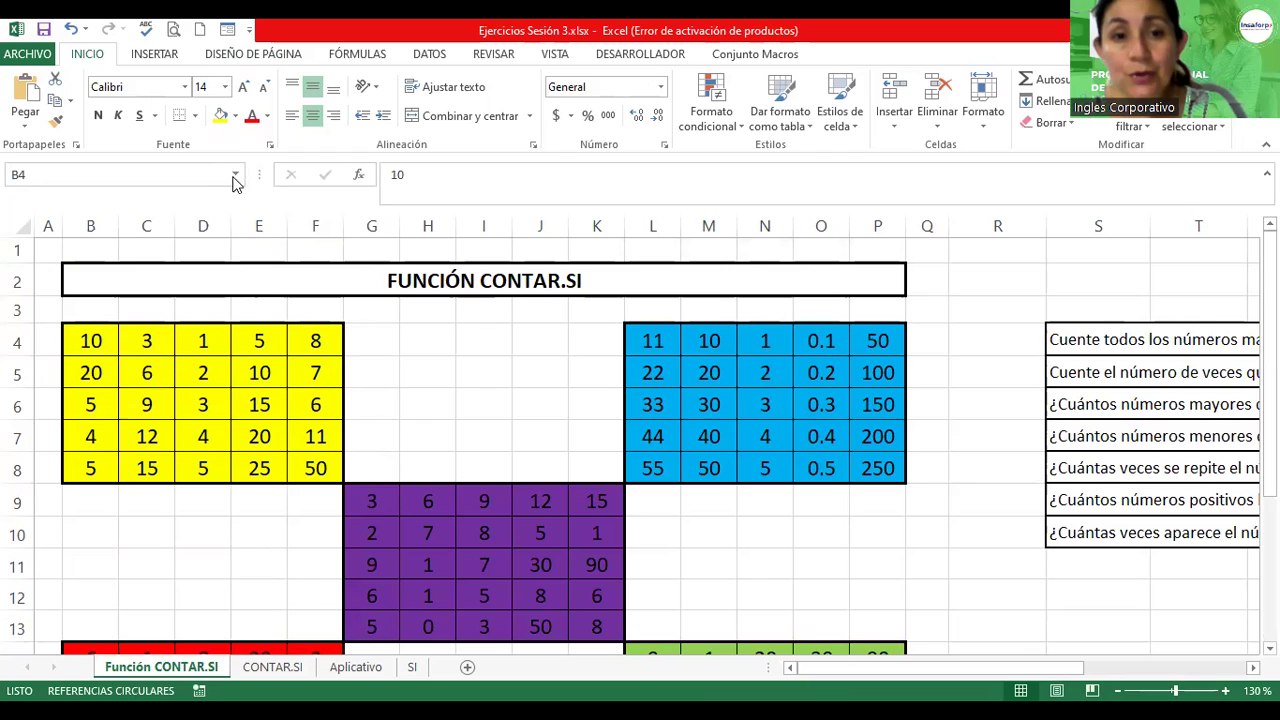
click(236, 176)
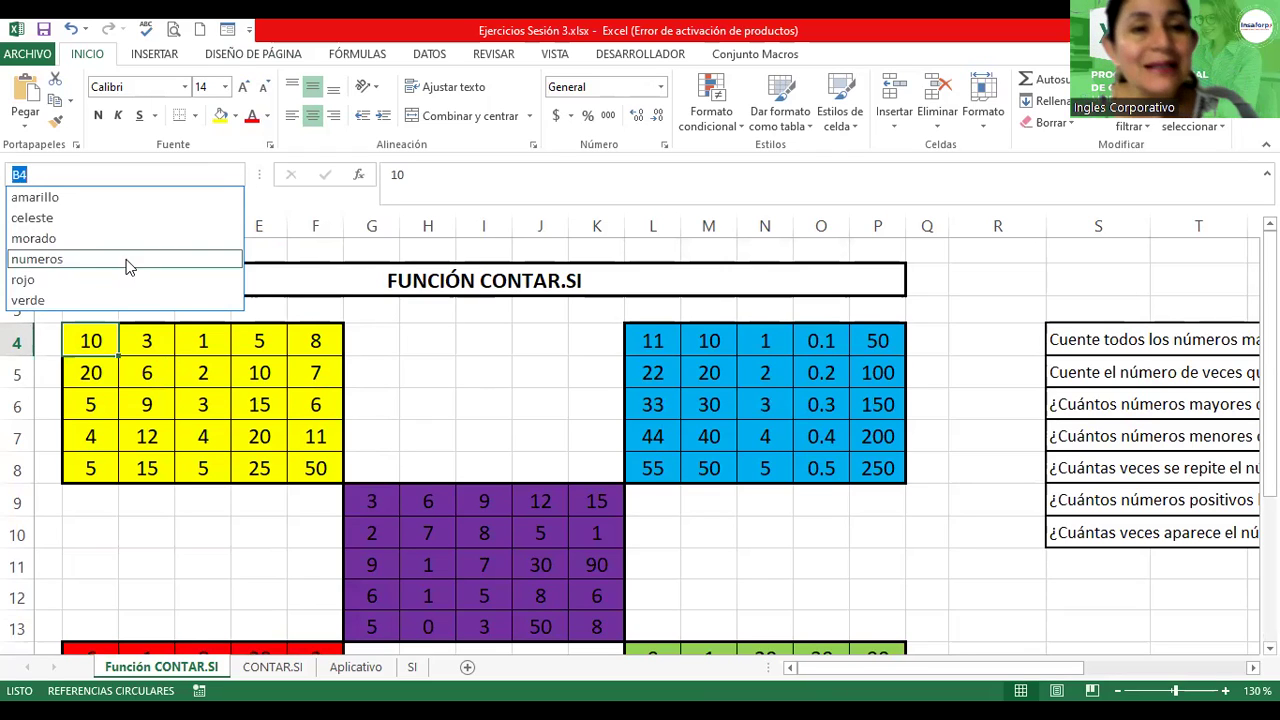
click(88, 196)
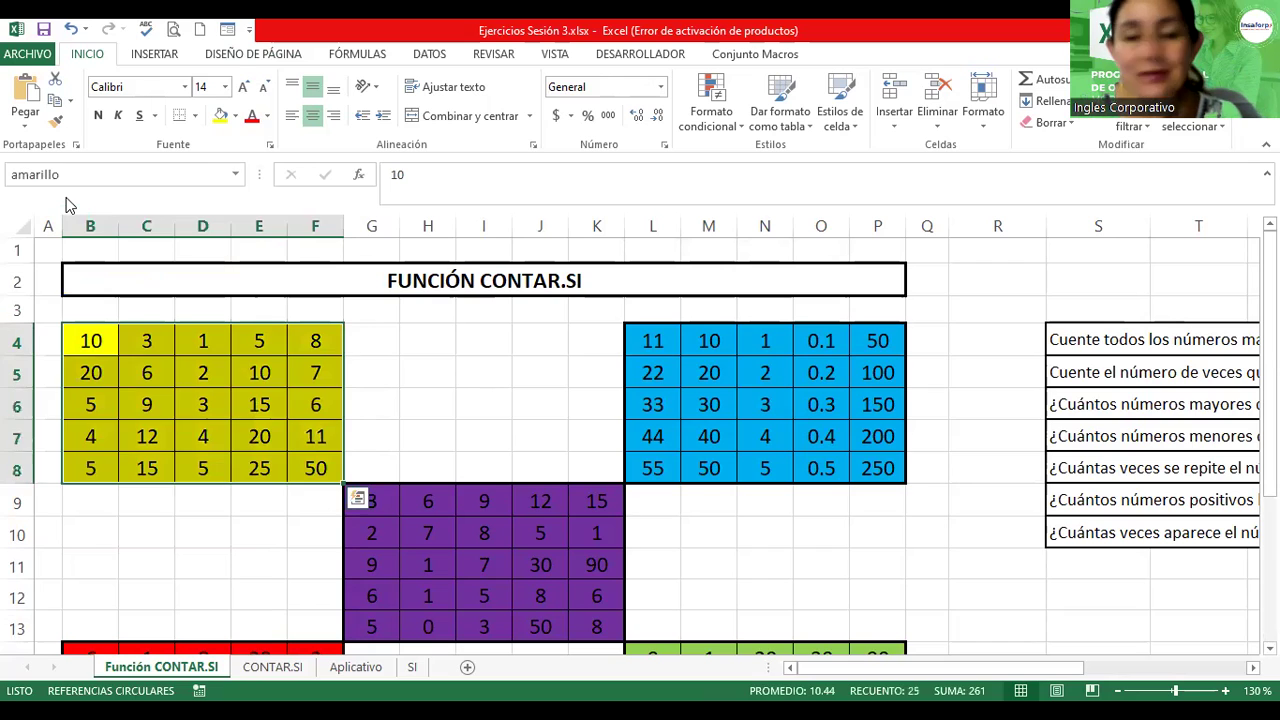
click(414, 384)
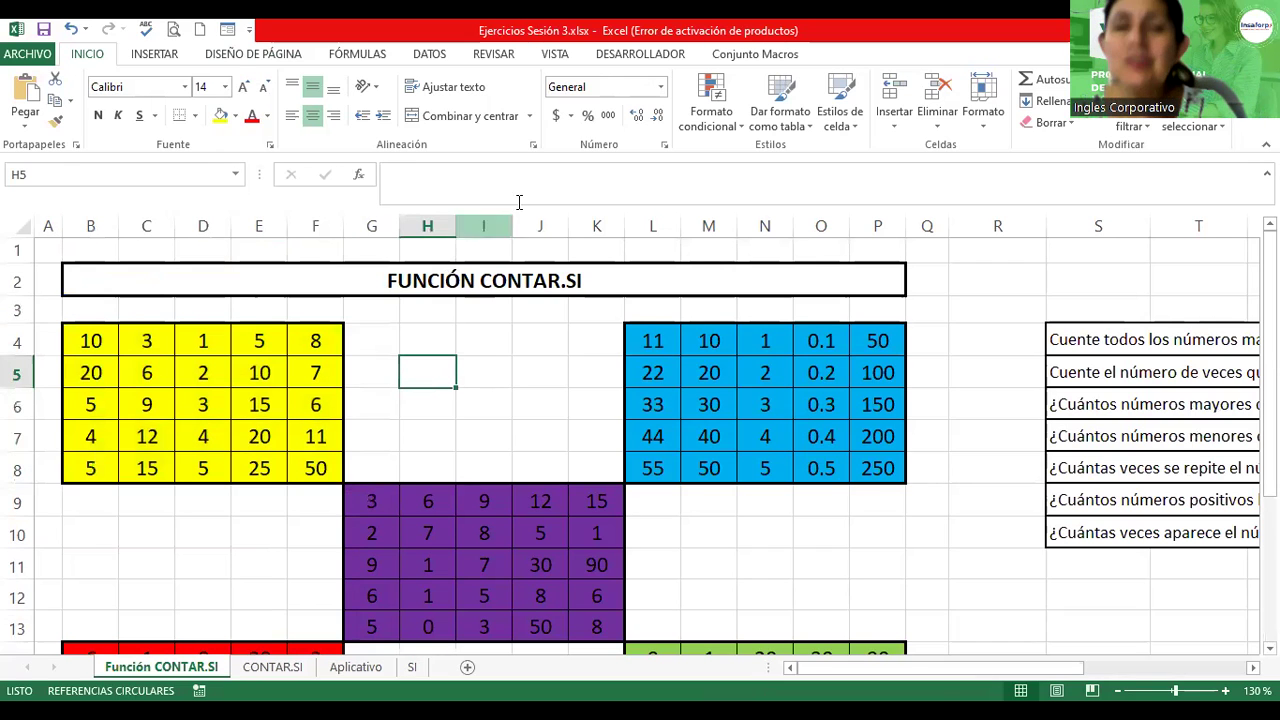
In the Name Manager, delete the names _mat1 and amarillo
click(358, 56)
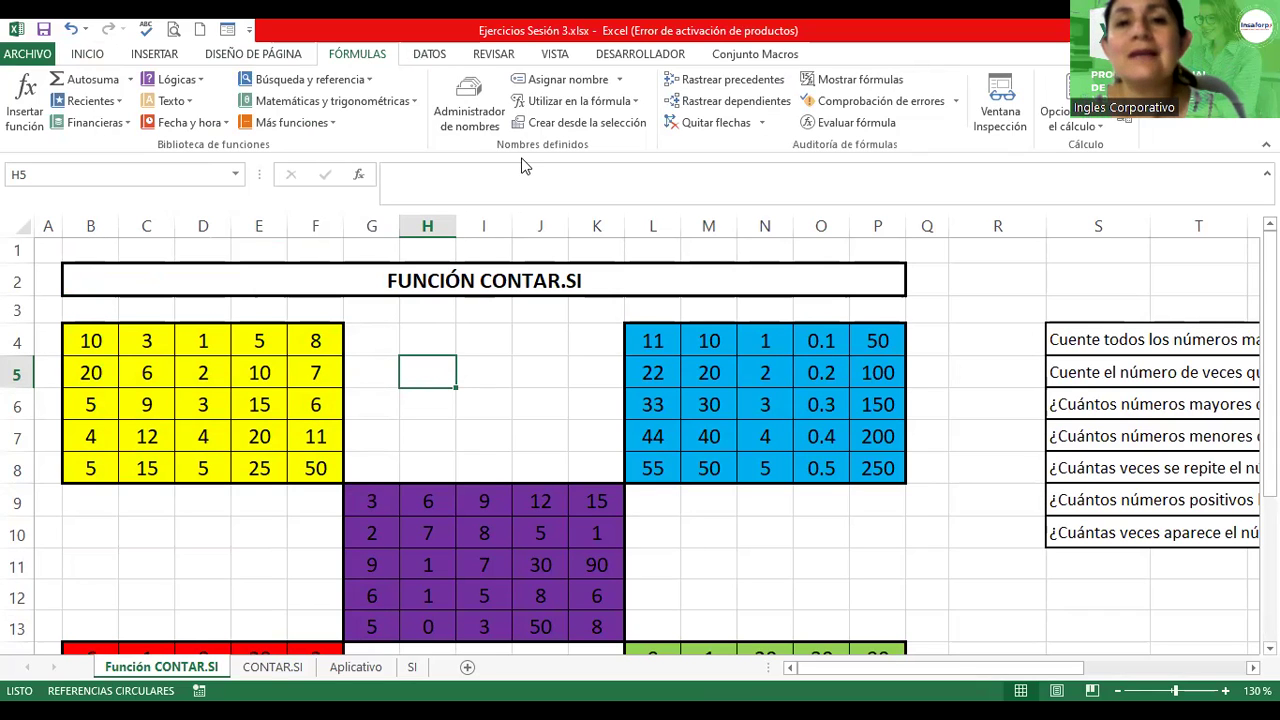
click(468, 96)
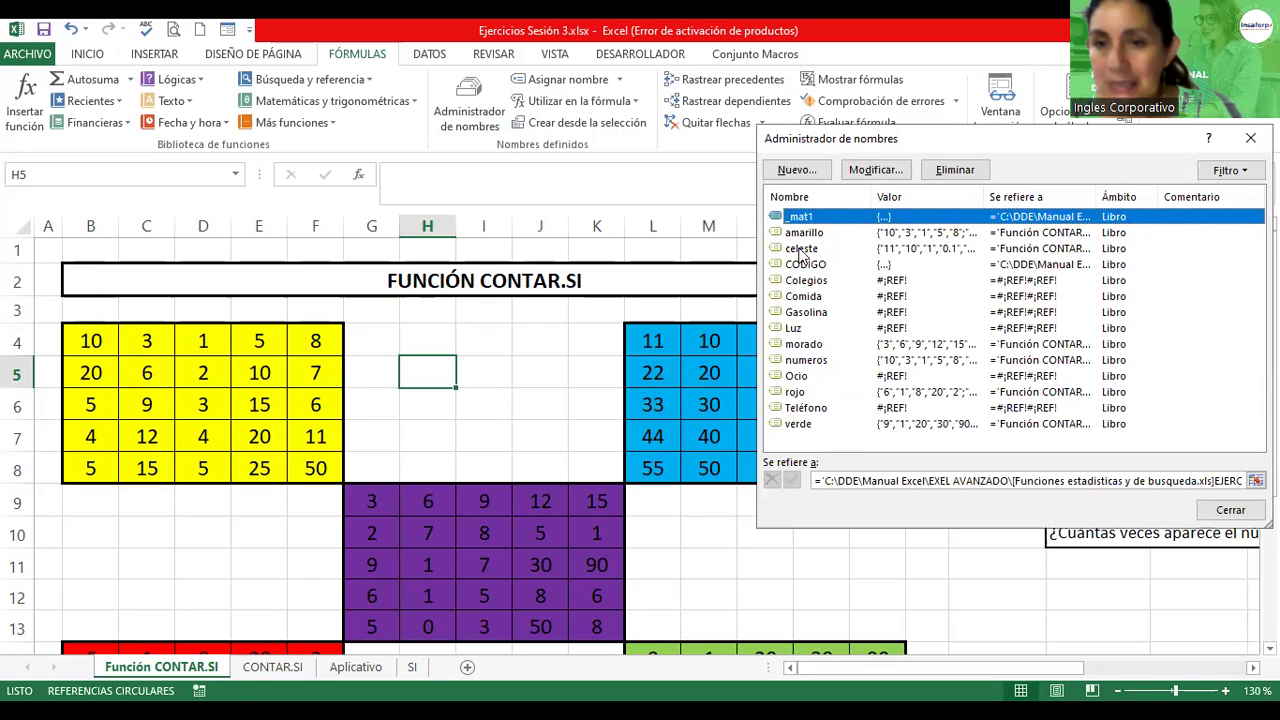
click(955, 170)
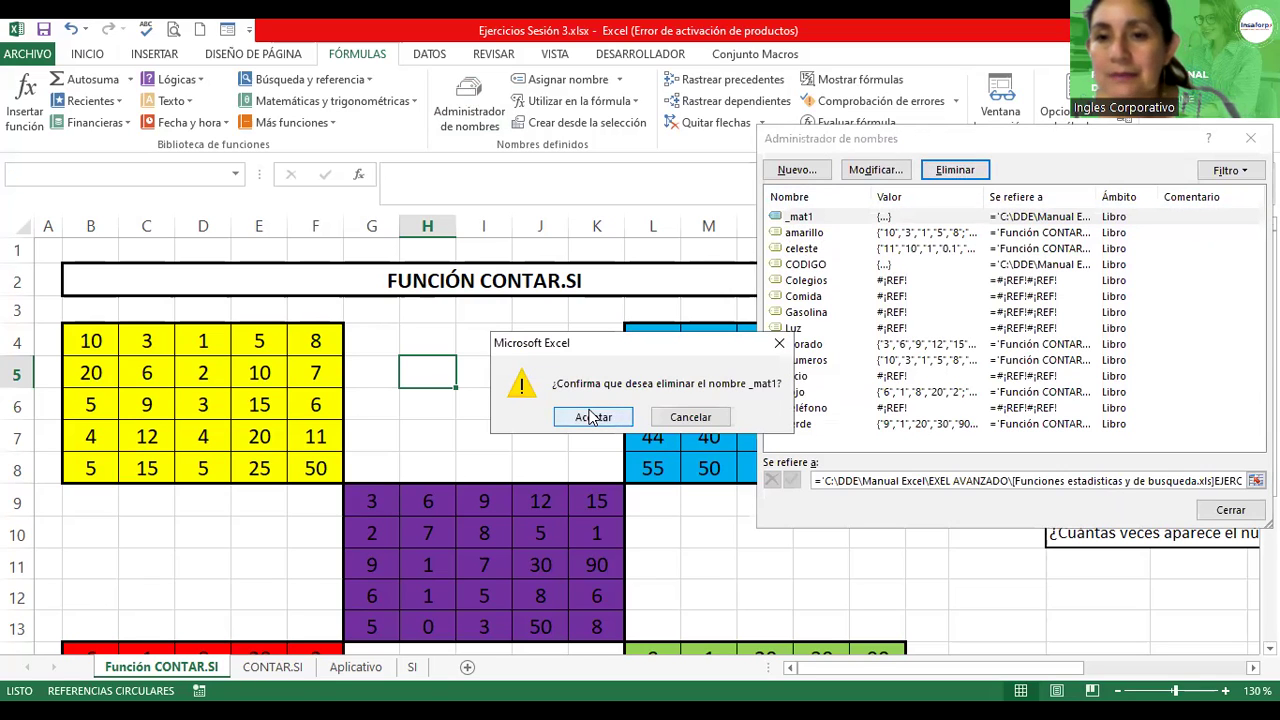
click(593, 417)
click(807, 217)
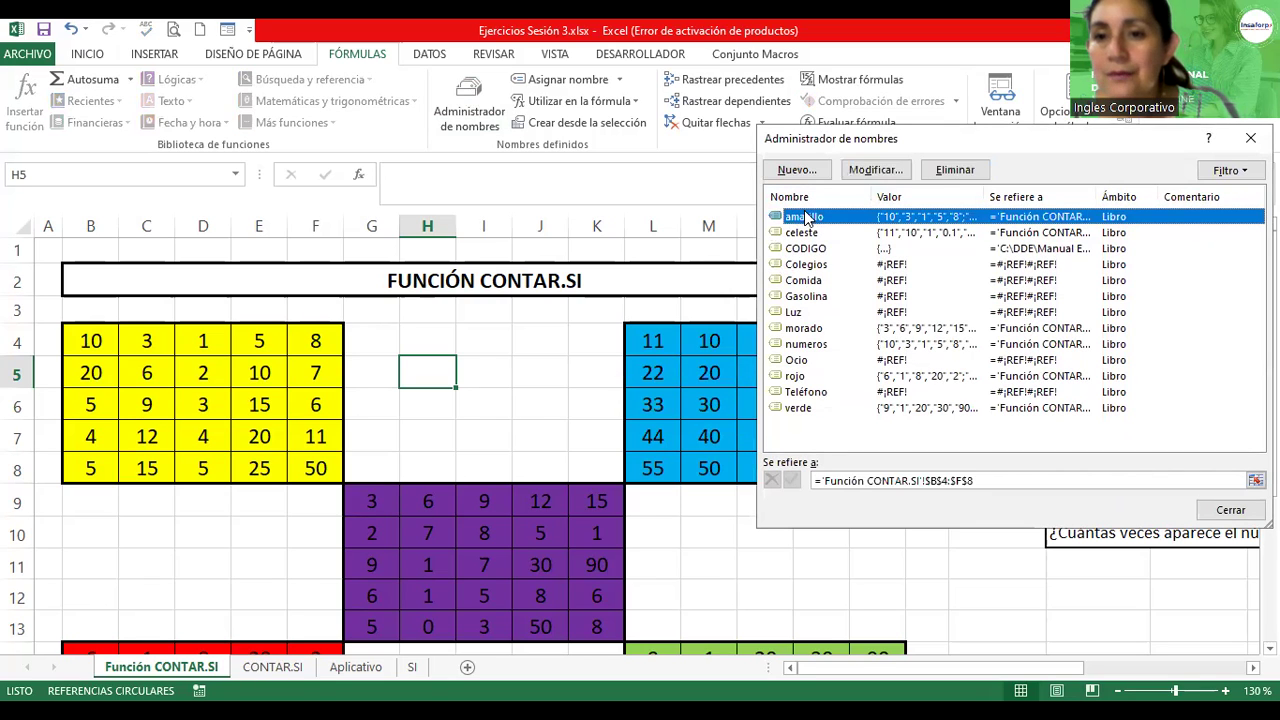
click(952, 170)
click(600, 420)
Delete all remaining names from celeste down, then close the empty Name Manager
click(806, 218)
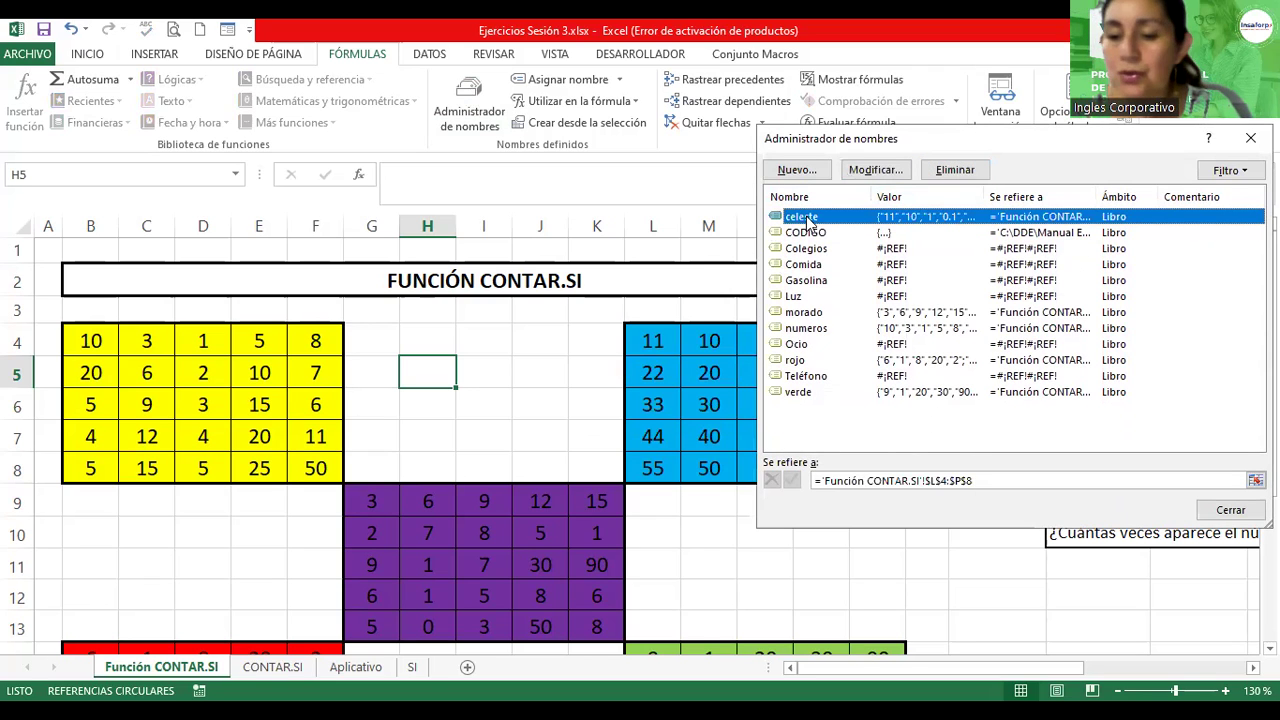
key(shift+Down)
key(shift+Down)
key(shift+Down)
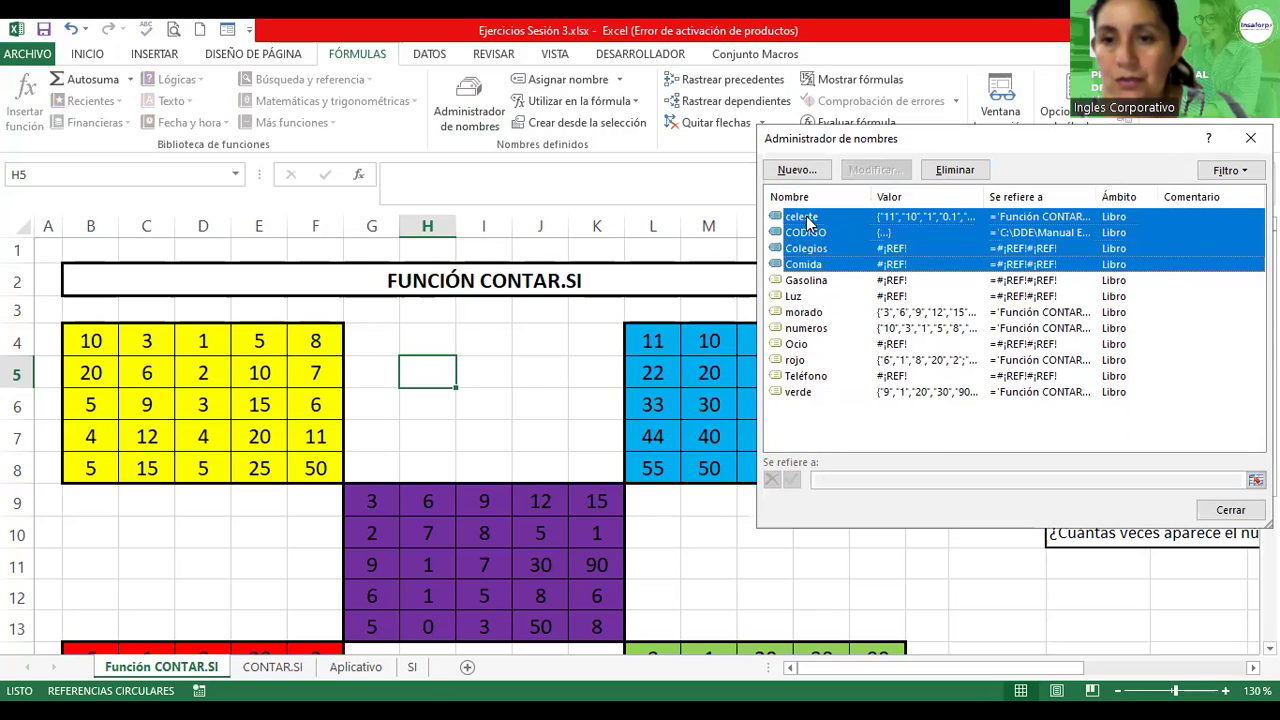
key(shift+Down)
key(shift+Down)
key(shift+Down)
key(shift+Down)
key(shift+Down)
key(shift+Down)
key(shift+Down)
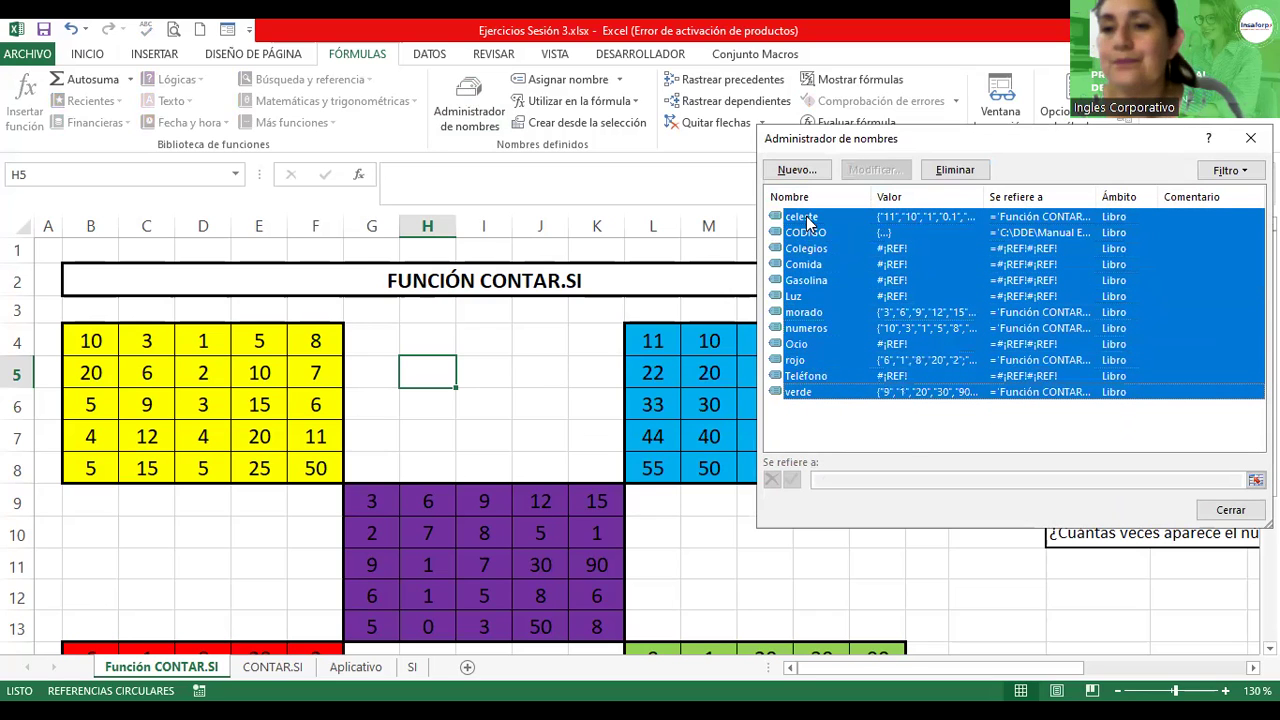
click(955, 170)
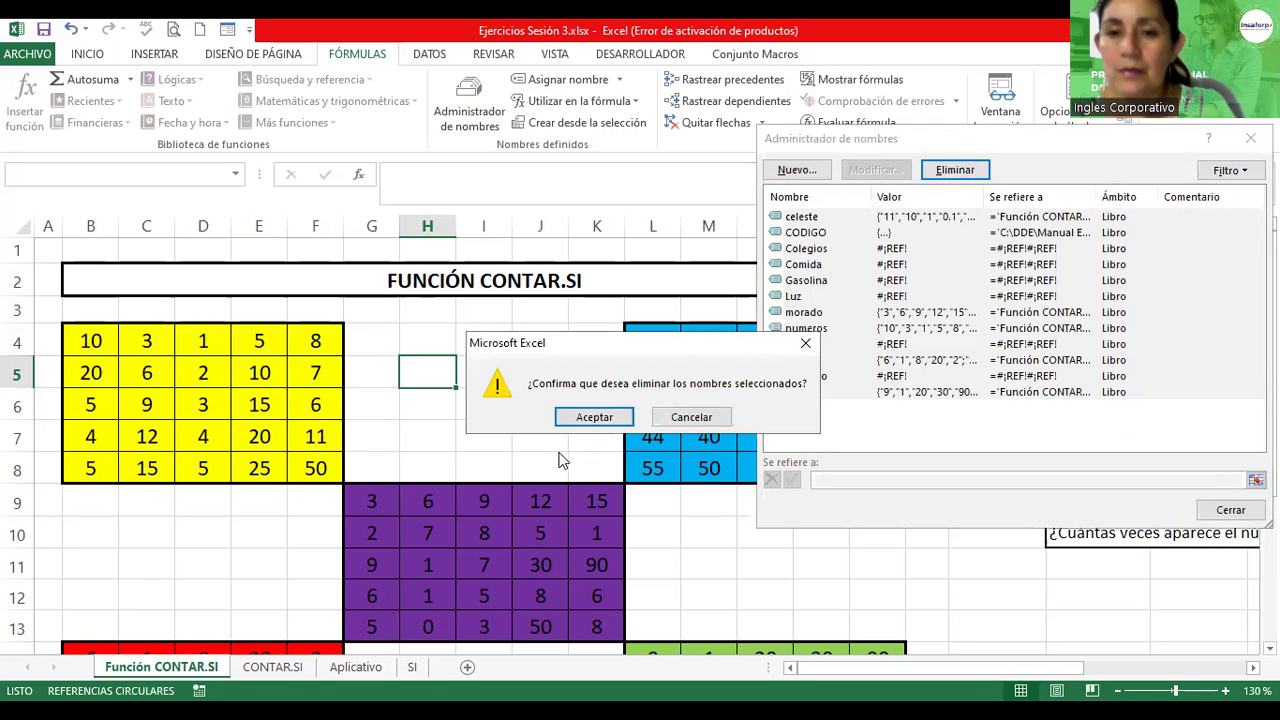
click(593, 417)
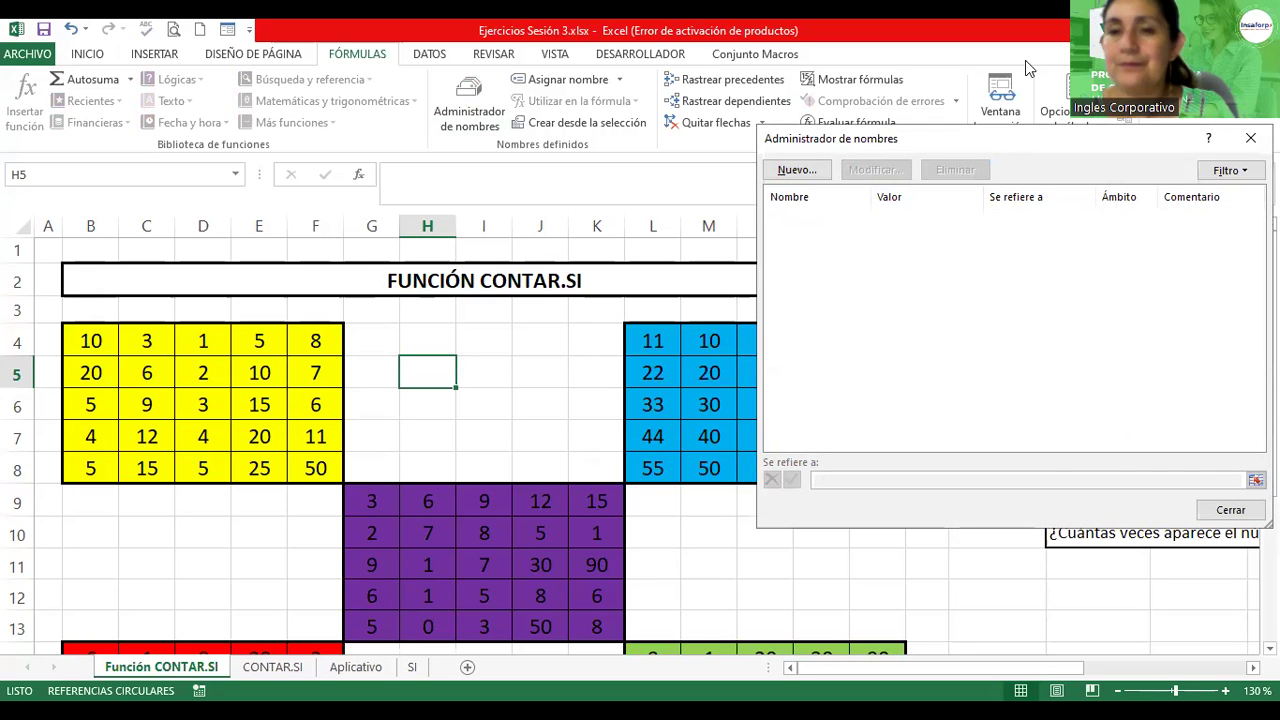
drag(1000, 138, 1003, 45)
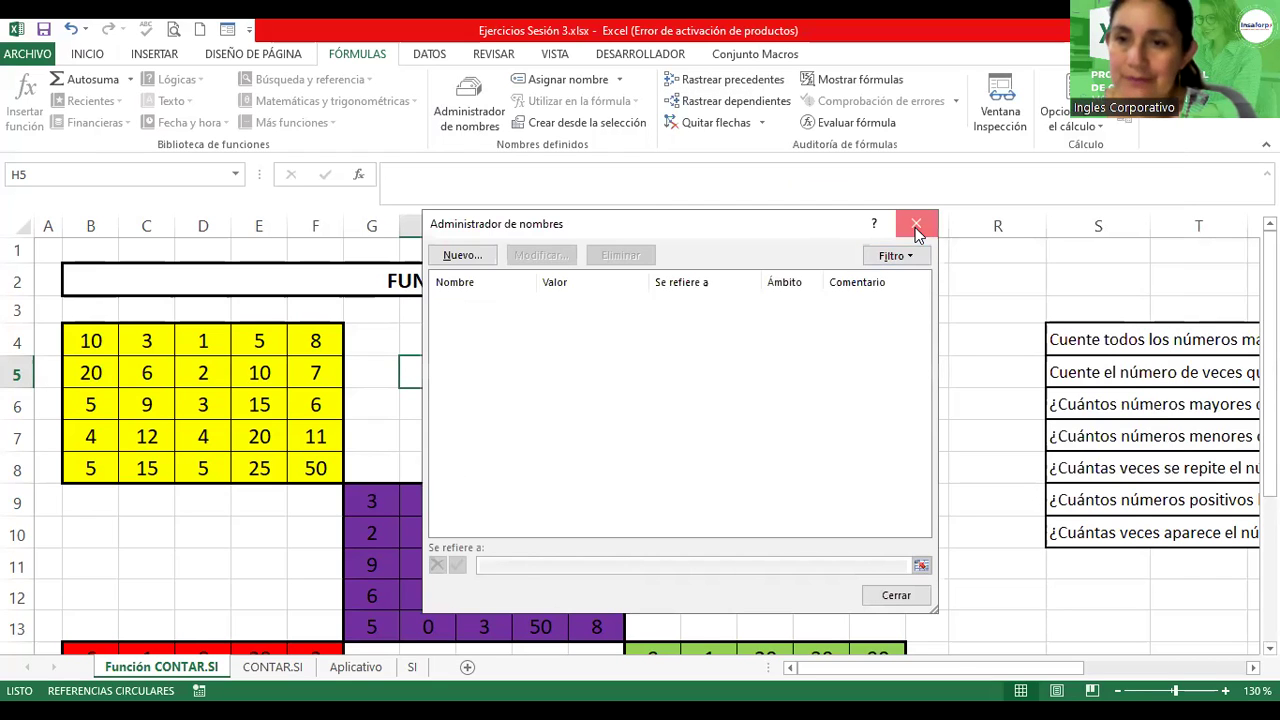
key(Escape)
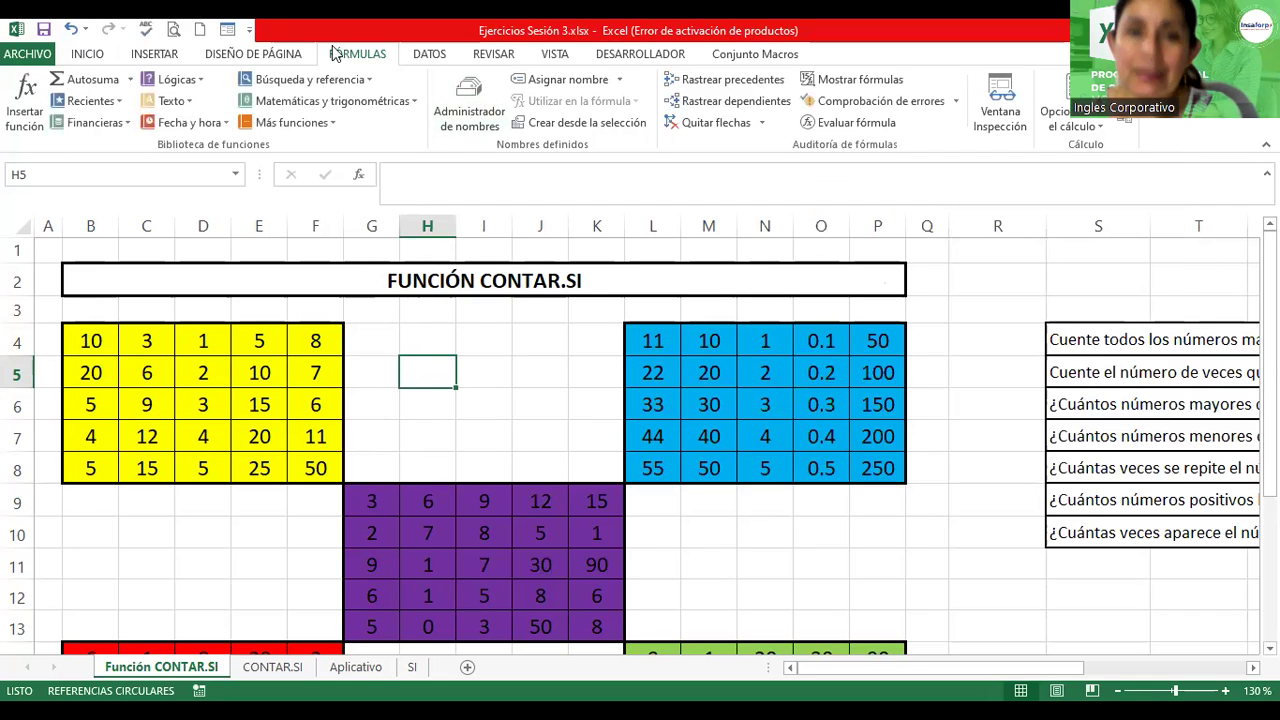
Reopen the Name Manager to see it empty, then confirm the Name Box list has no names
click(470, 117)
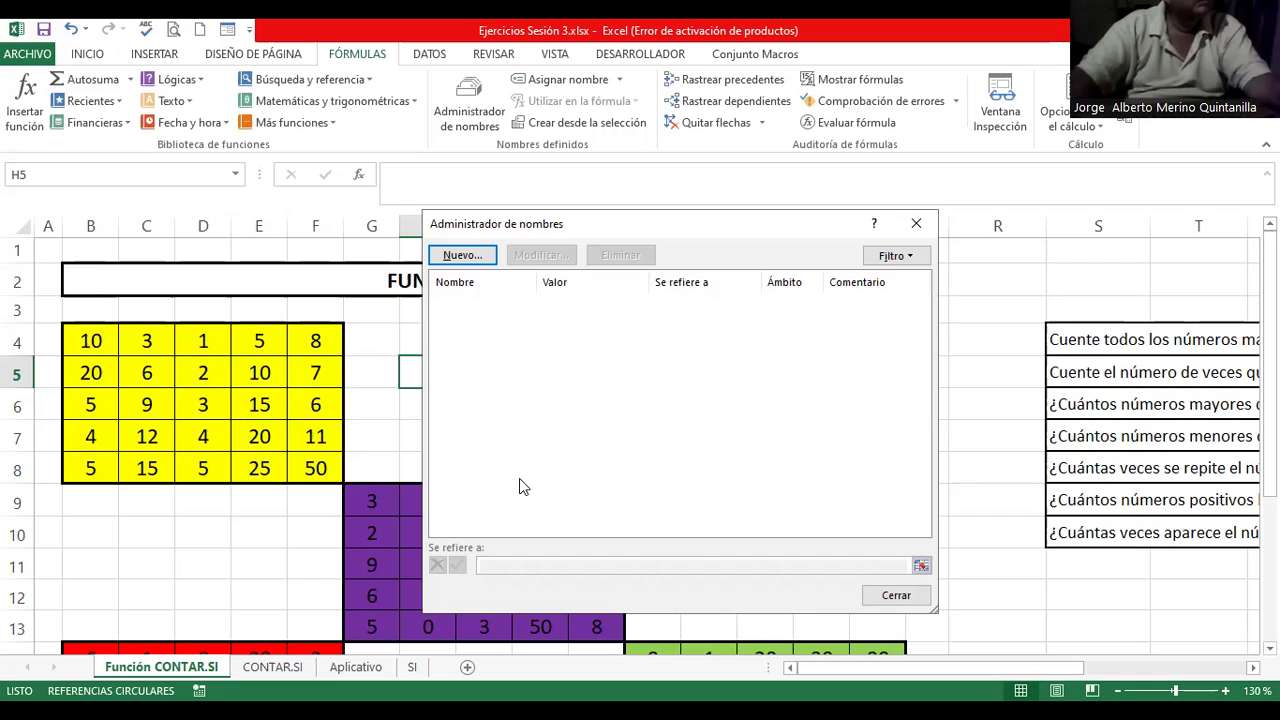
click(318, 528)
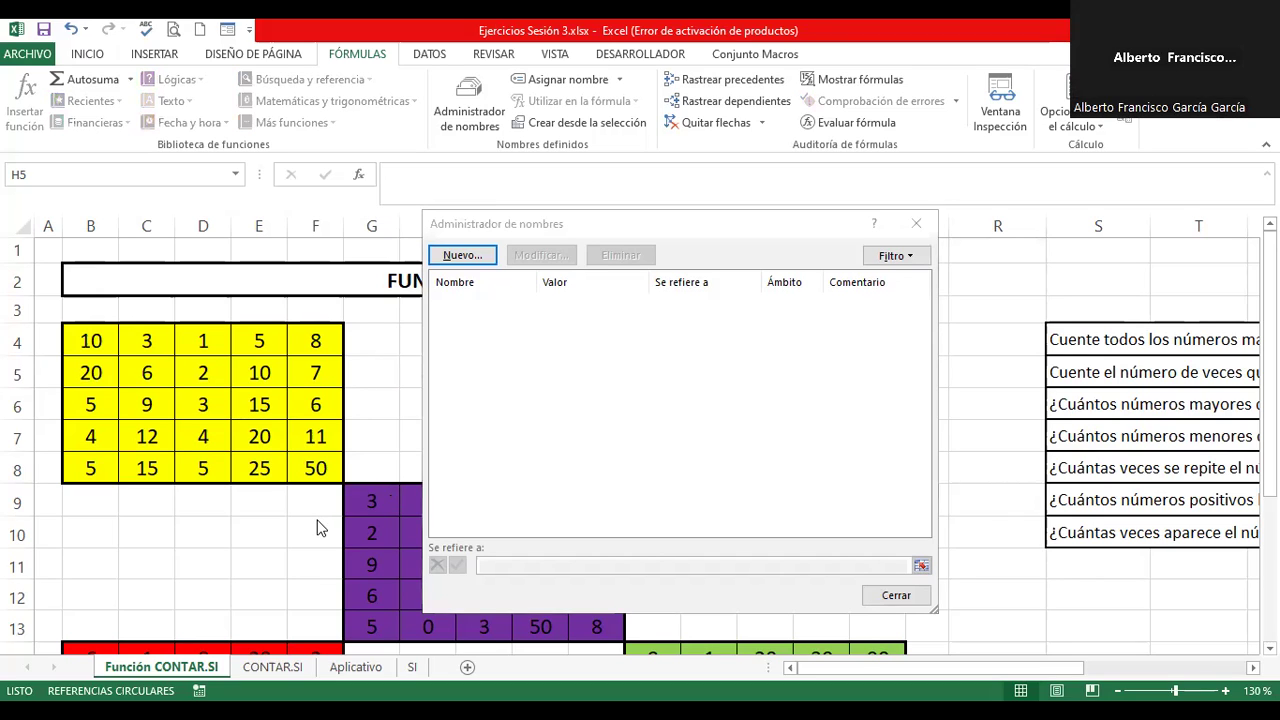
click(455, 312)
click(913, 224)
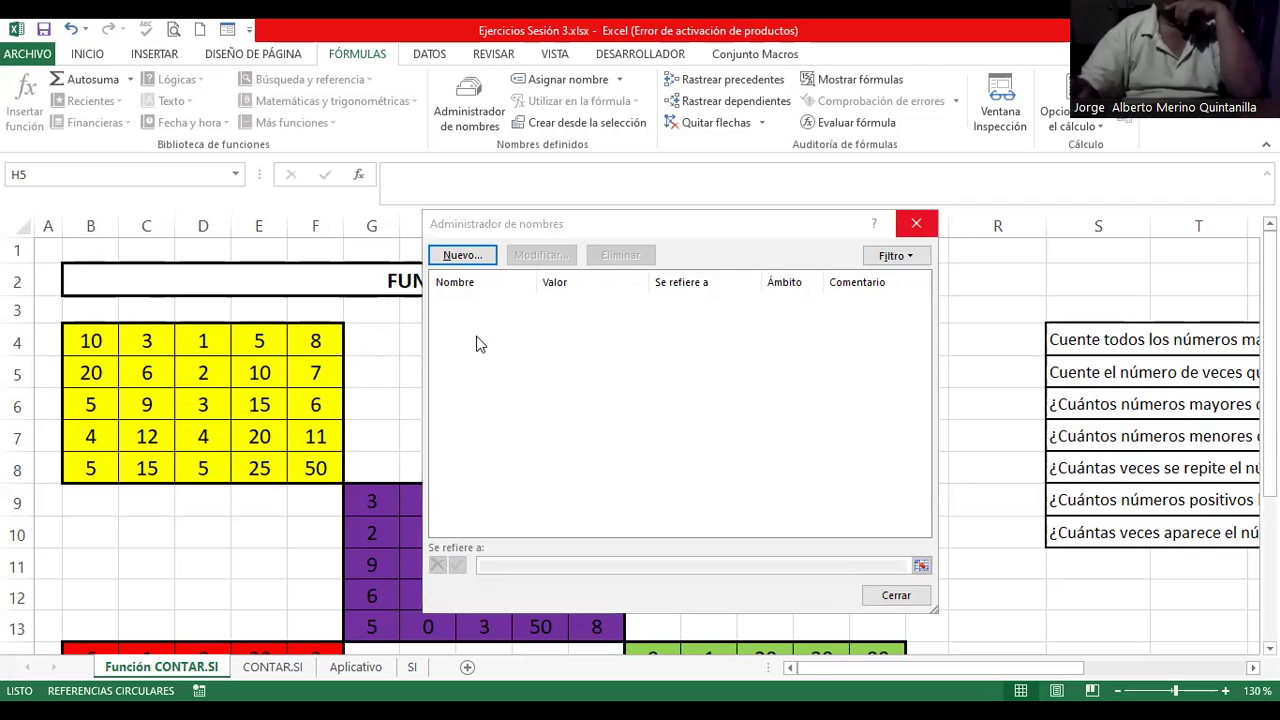
click(237, 176)
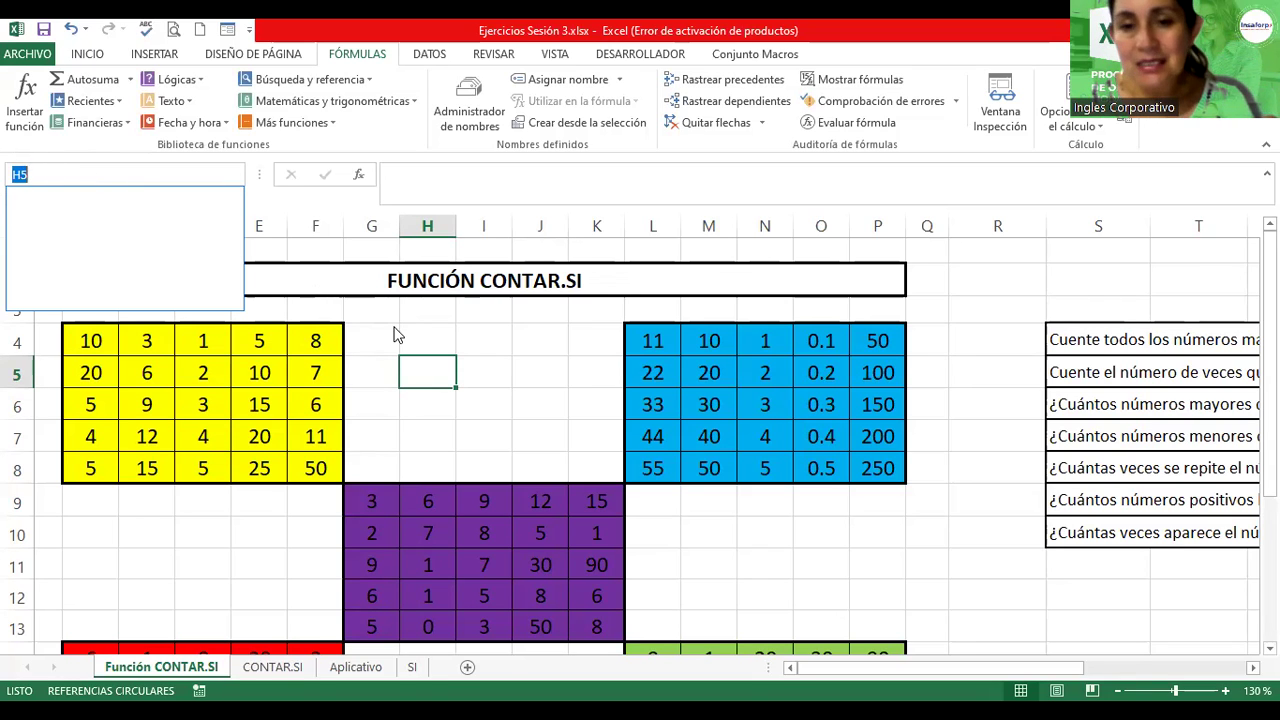
click(437, 374)
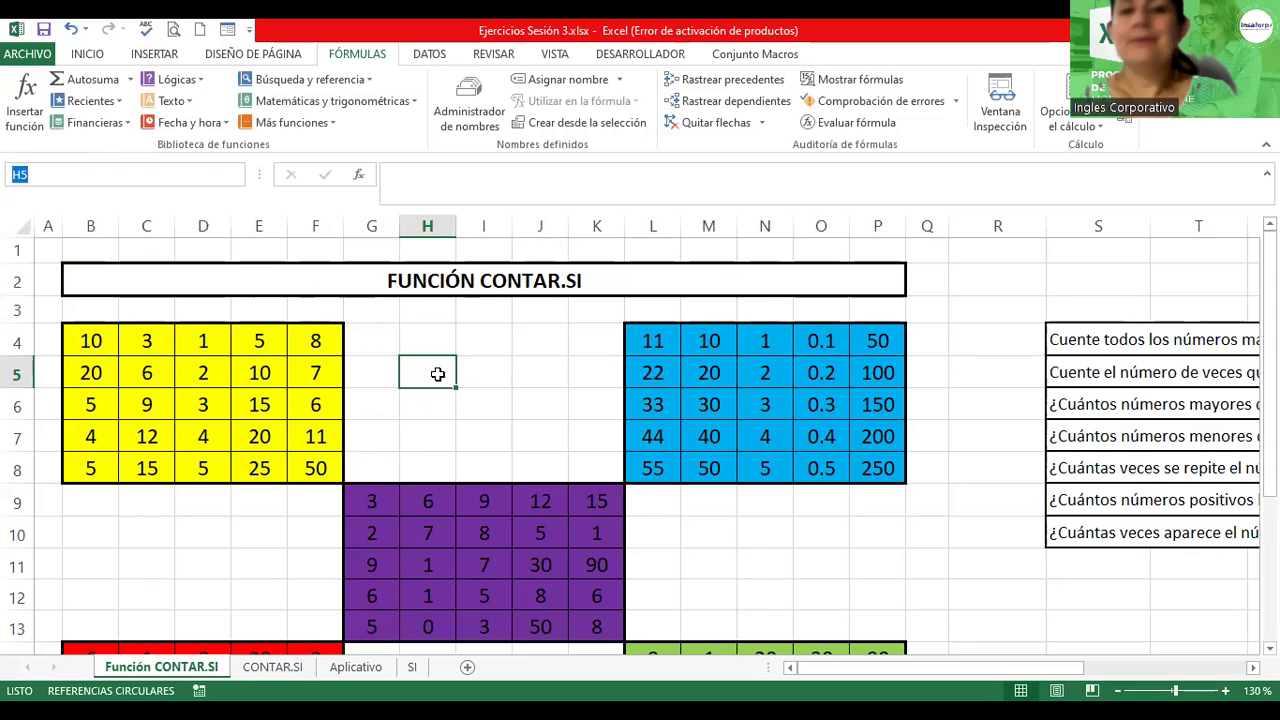
click(95, 338)
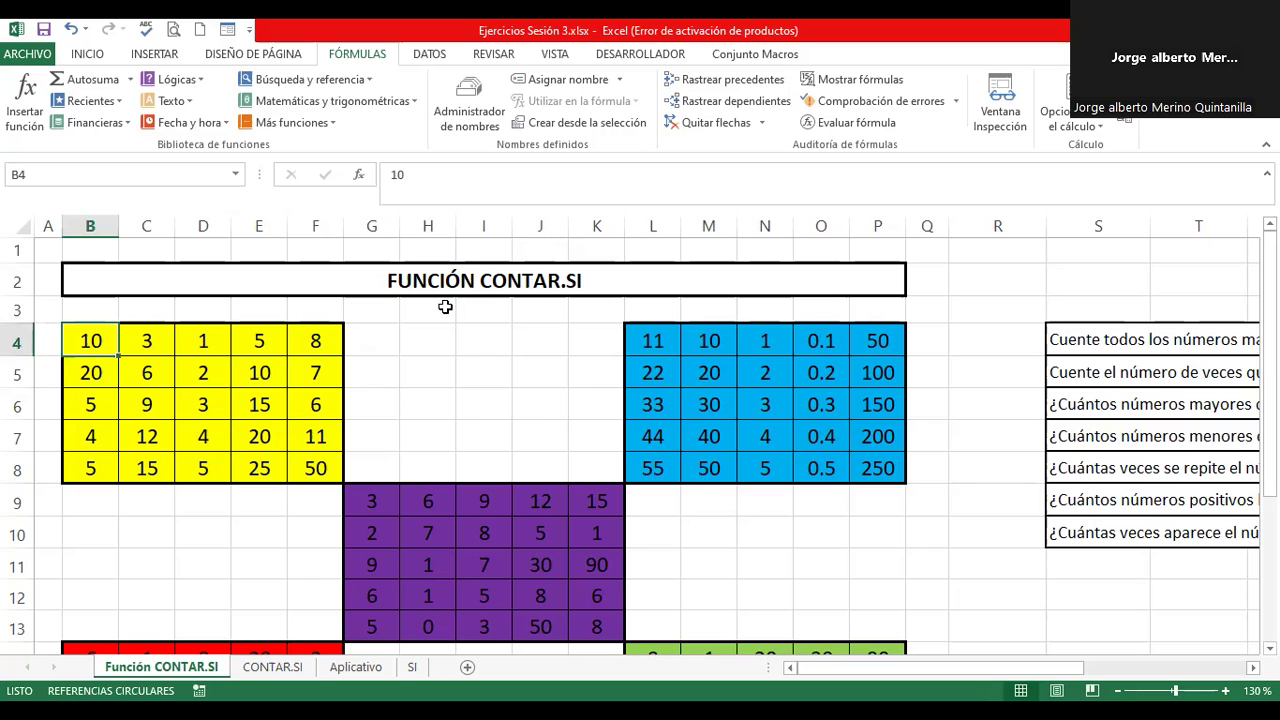
click(469, 91)
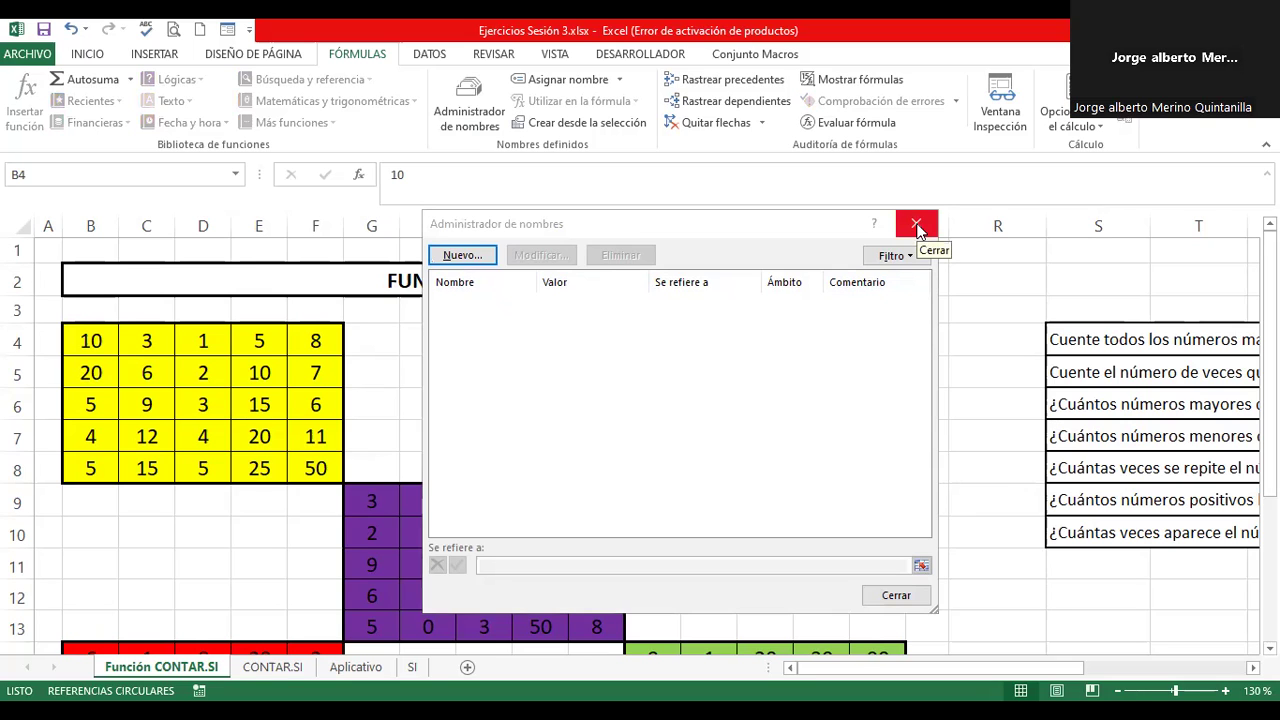
click(917, 228)
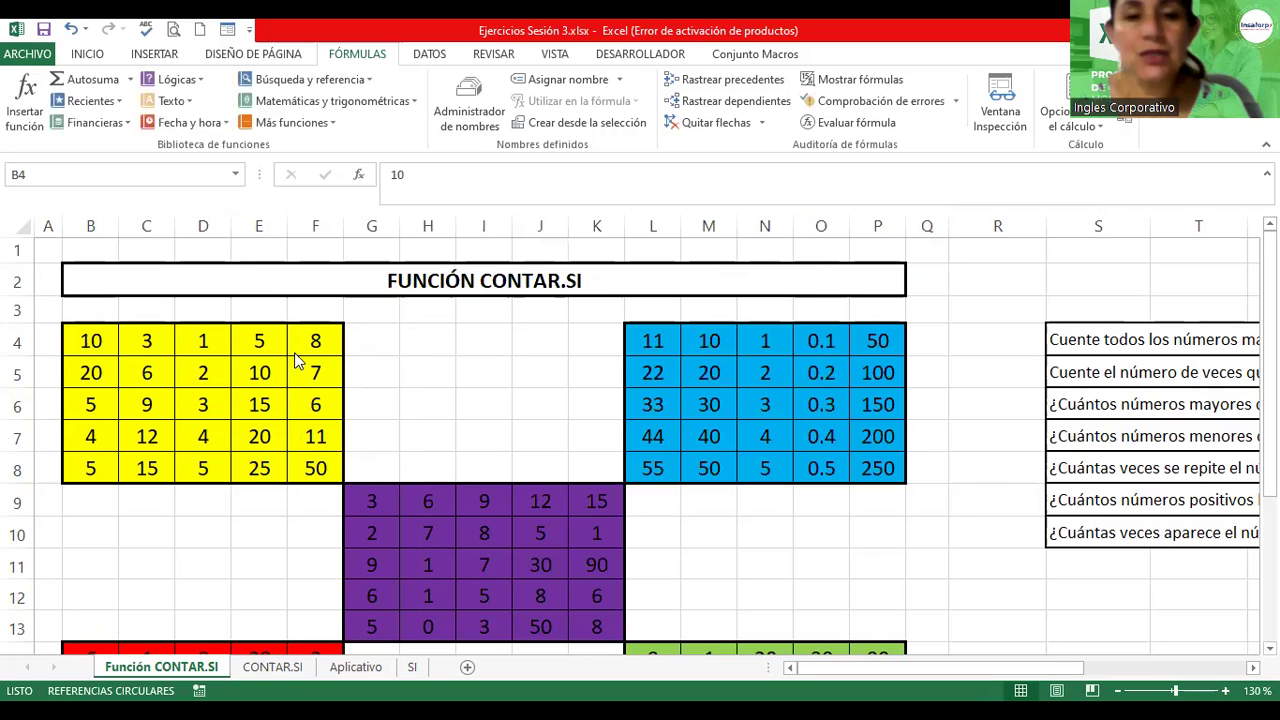
Select B4:F8 and L4:P8 and name them amarillo and celeste in the Name Box
drag(90, 341, 321, 463)
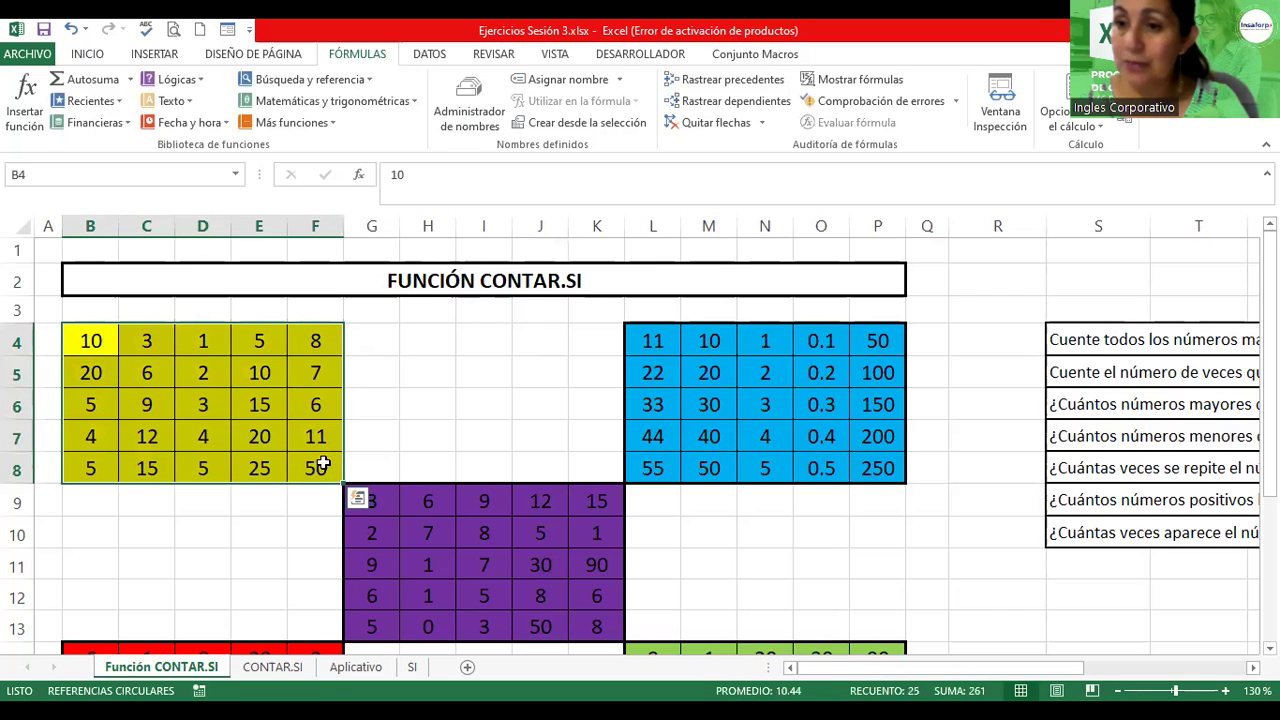
click(139, 175)
text(amarillo)
key(Return)
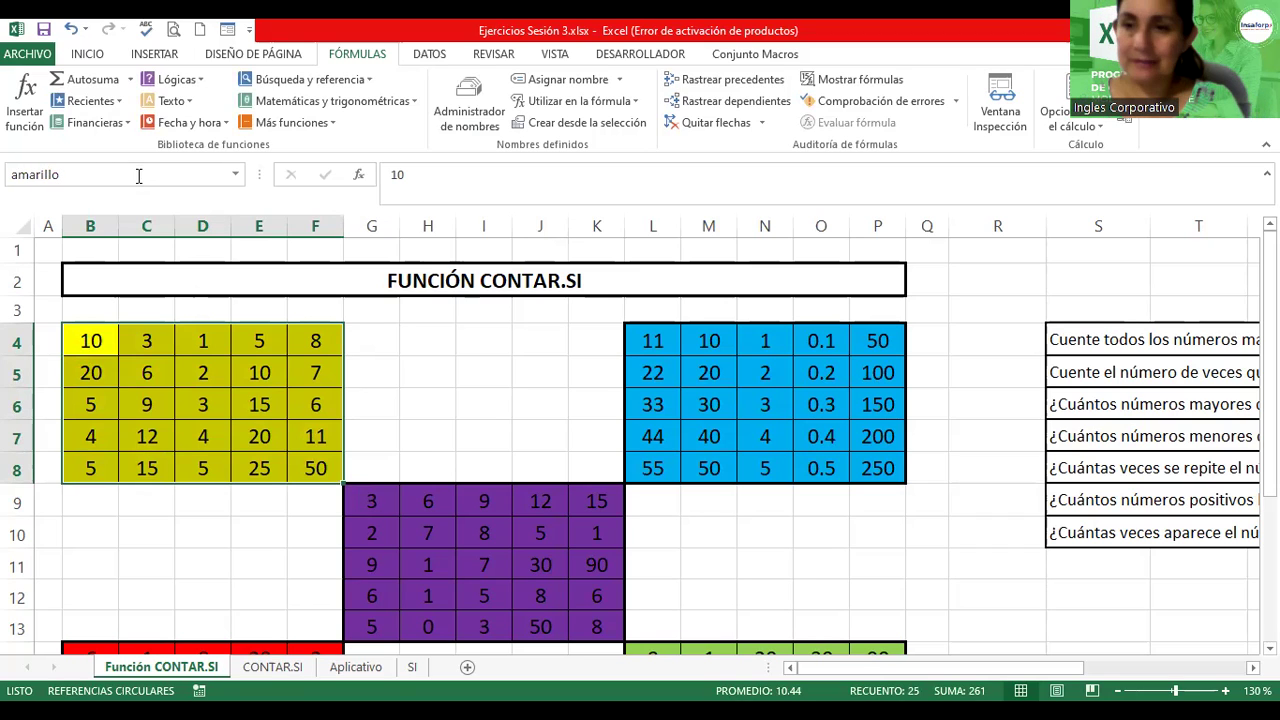
mouse_move(648, 340)
mouse_down()
mouse_move(762, 357)
mouse_move(835, 461)
mouse_move(862, 462)
mouse_up()
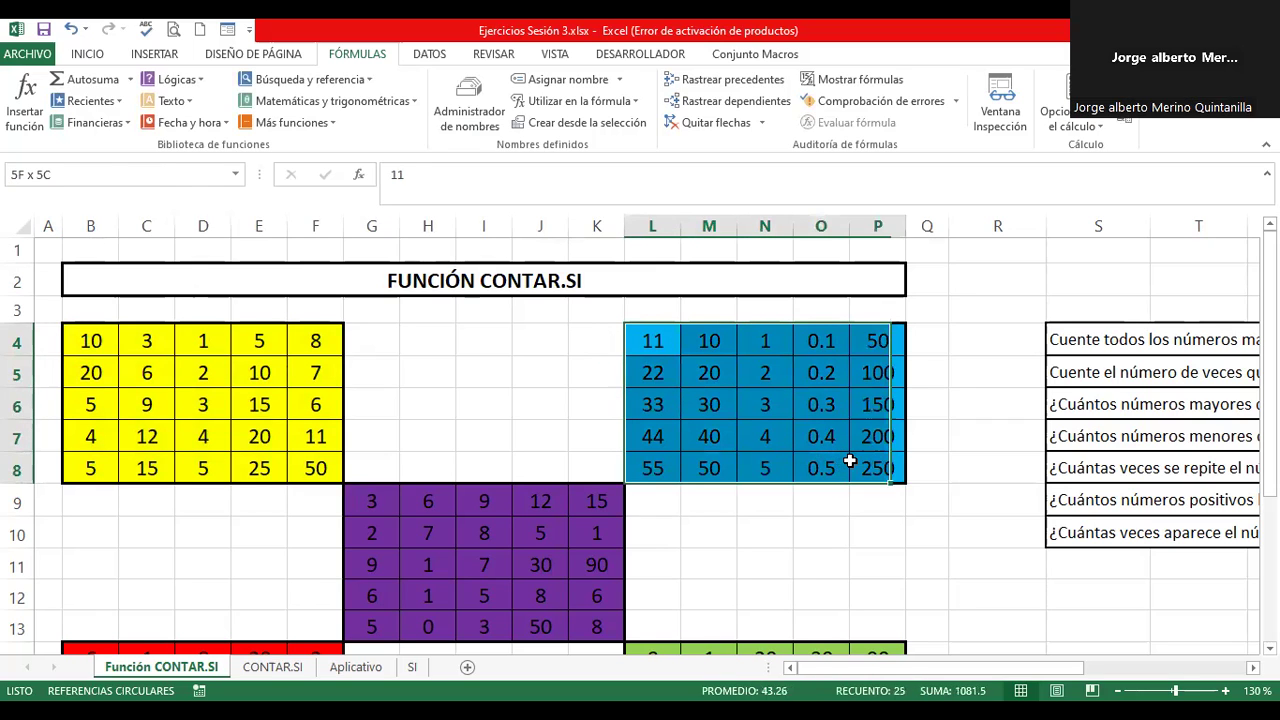
click(115, 173)
text(cele)
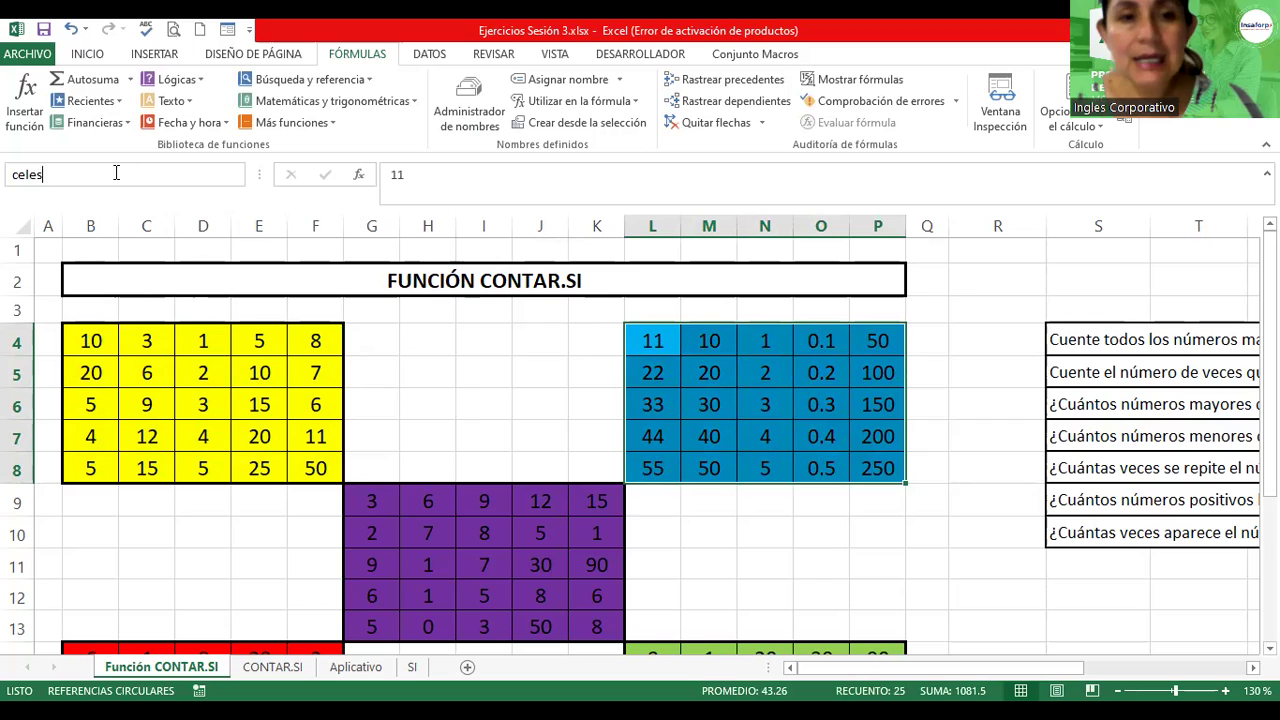
text(s)
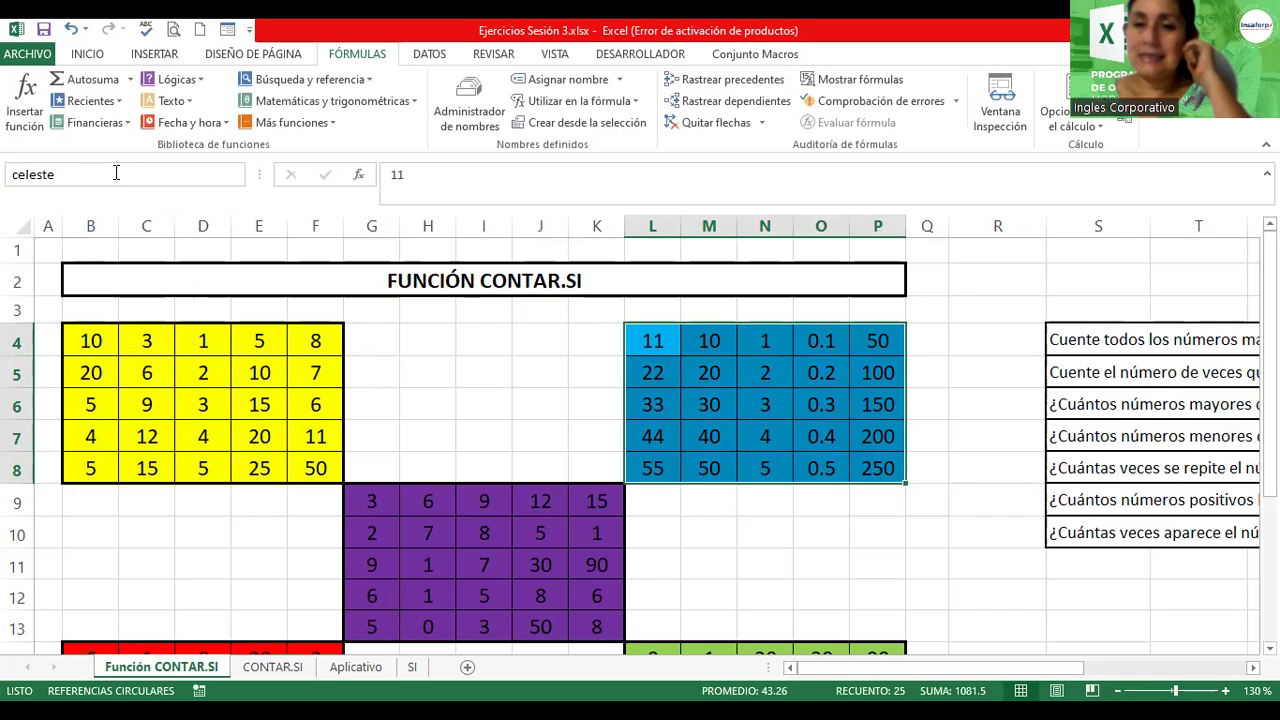
key(Return)
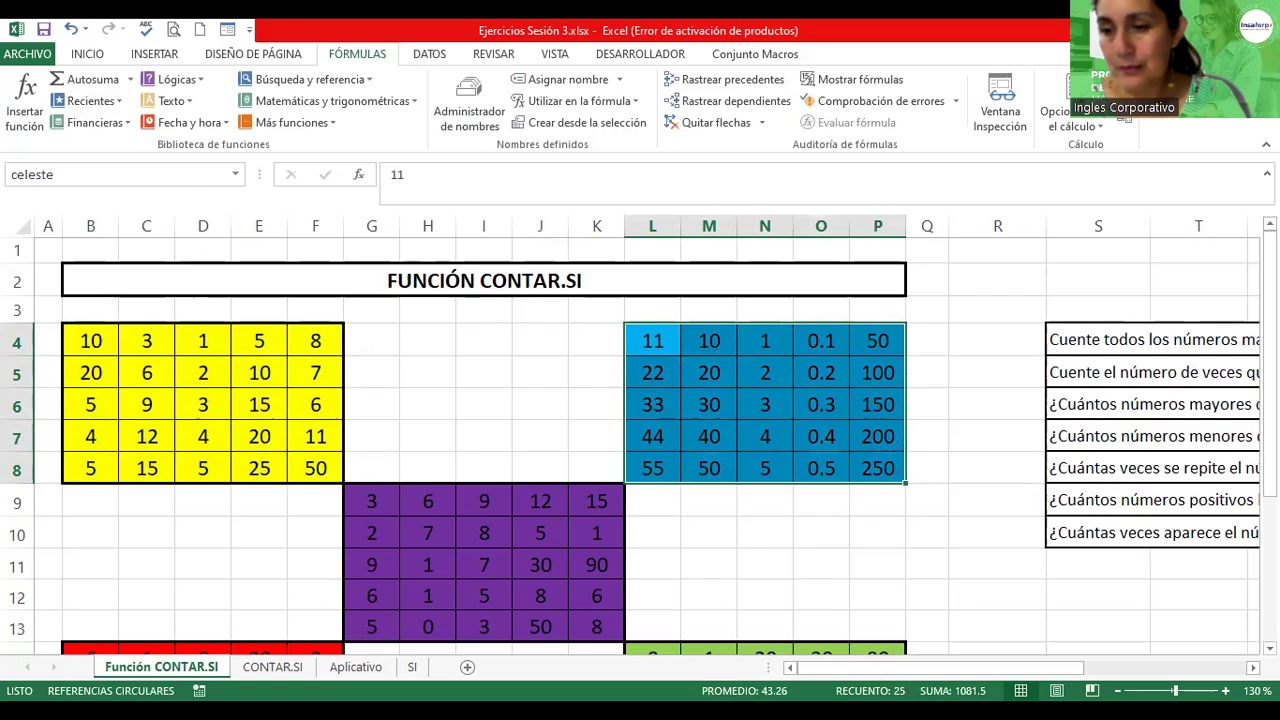
Name the purple block G9:K13 morado, then start selecting the red block from B14
scroll(630, 449, down, 2)
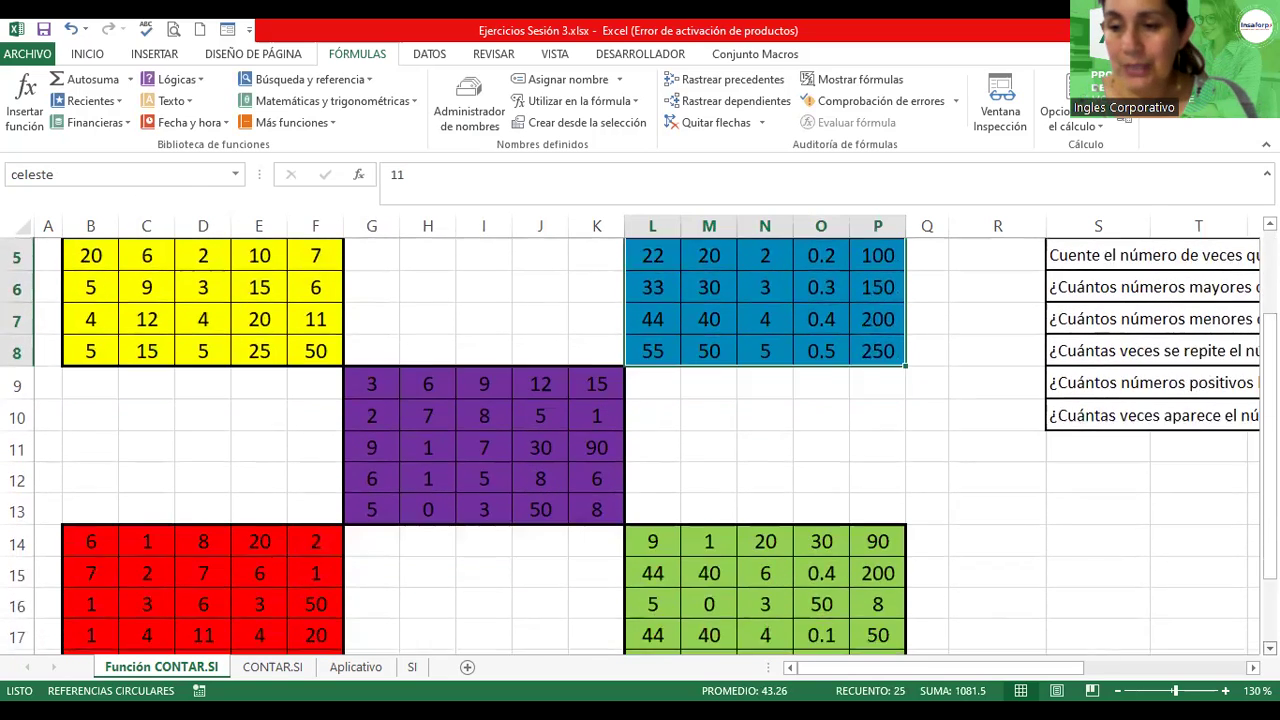
drag(357, 314, 596, 436)
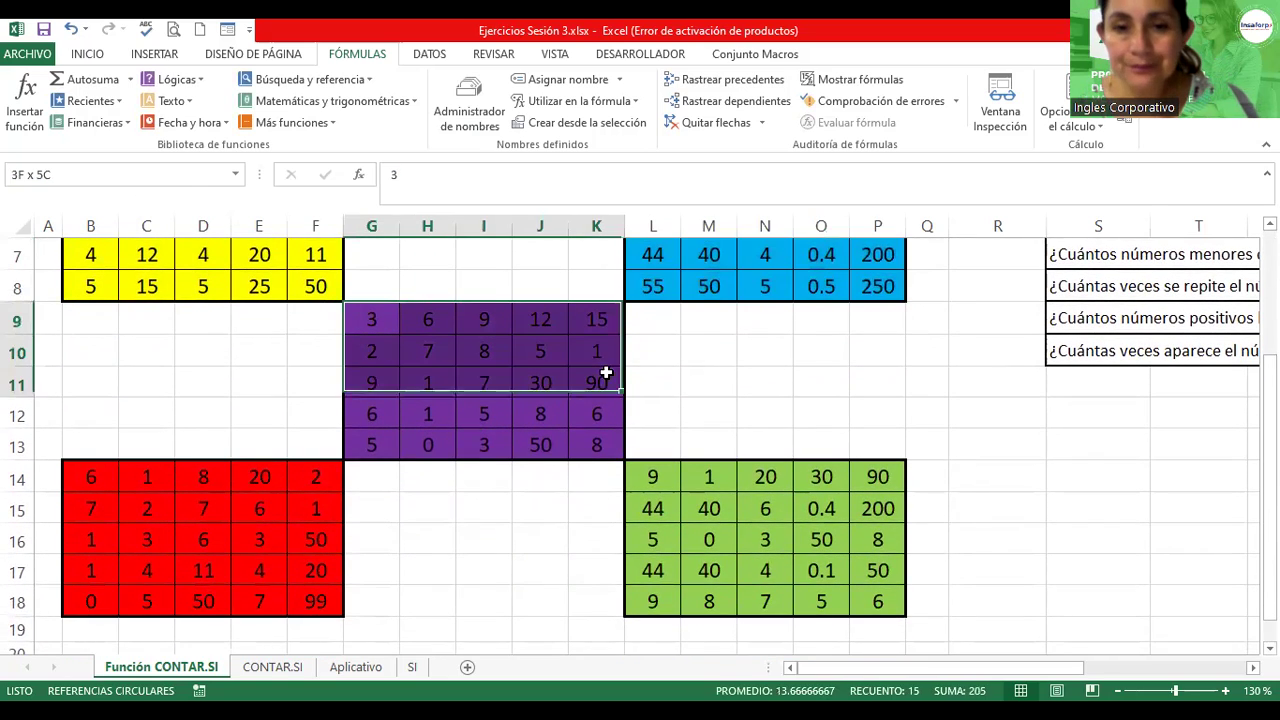
click(91, 173)
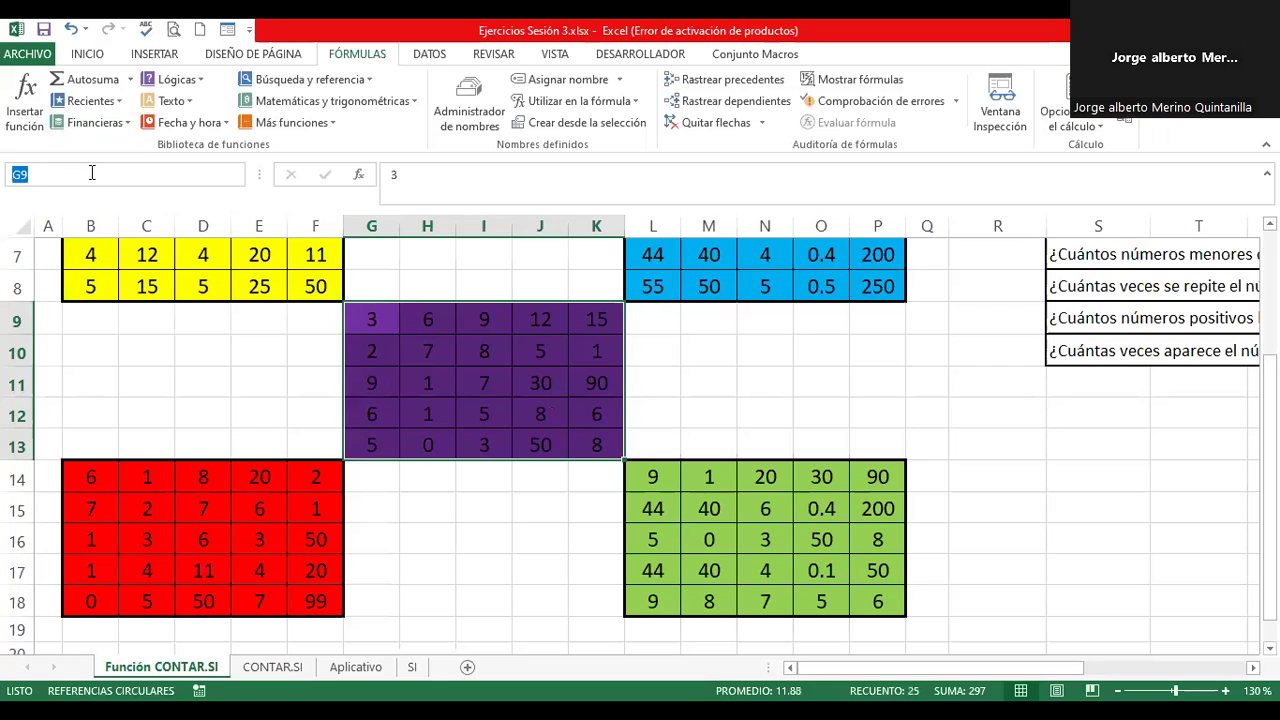
click(93, 174)
text(o)
key(BackSpace)
key(BackSpace)
text(orado)
key(Return)
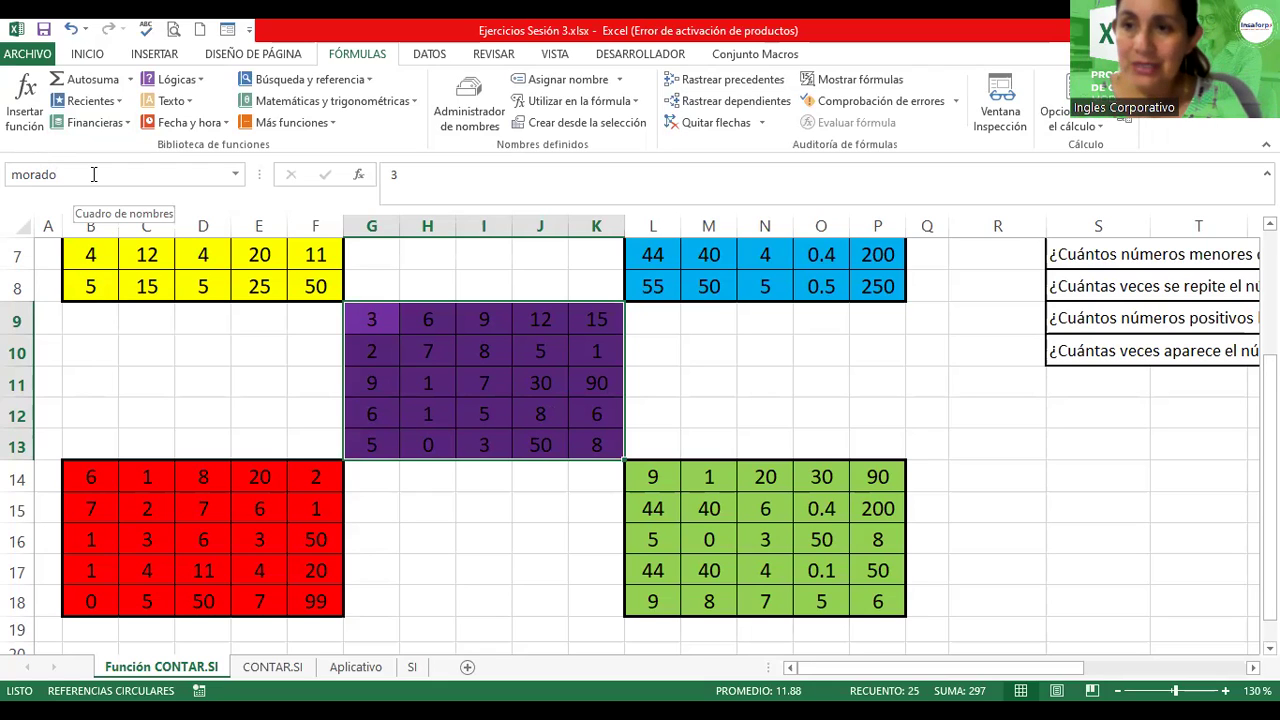
click(111, 474)
key(shift+Right)
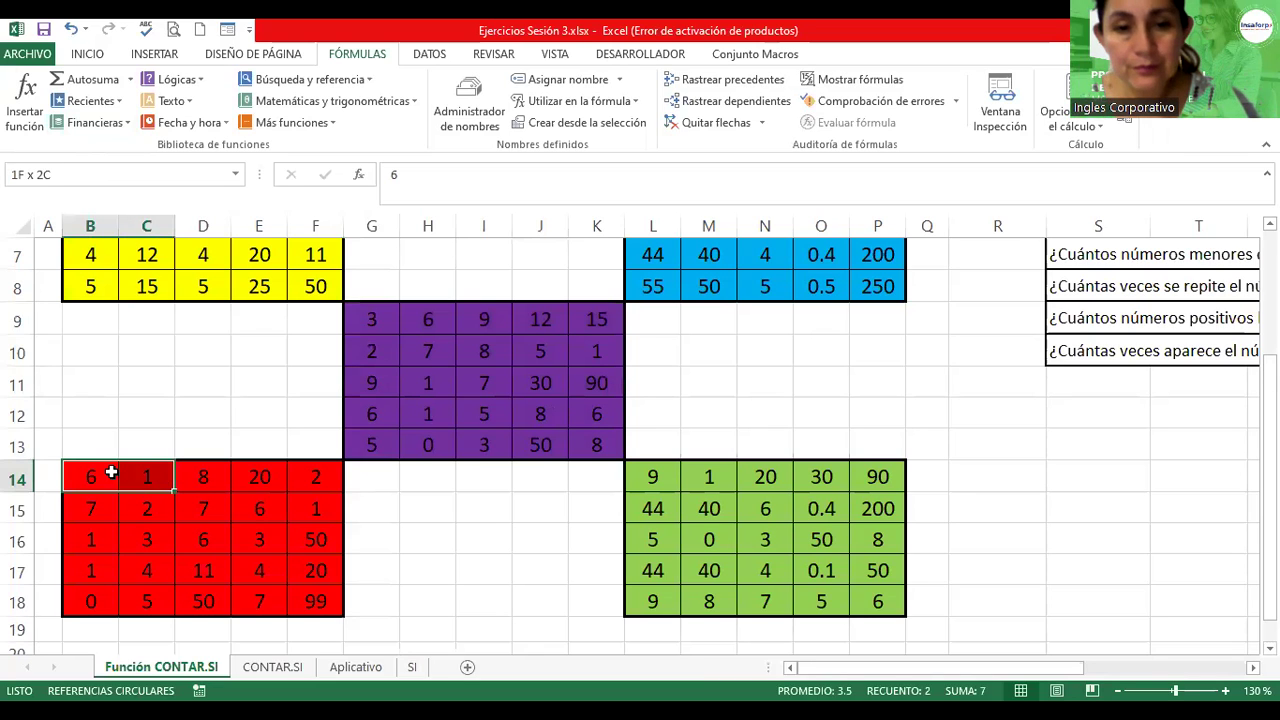
Name the red block B14:F18 rojo and the green block L14:P18 verde
key(ctrl+shift+Right)
key(shift+Down)
key(shift+Down)
key(shift+Down)
key(shift+Down)
key(shift+Down)
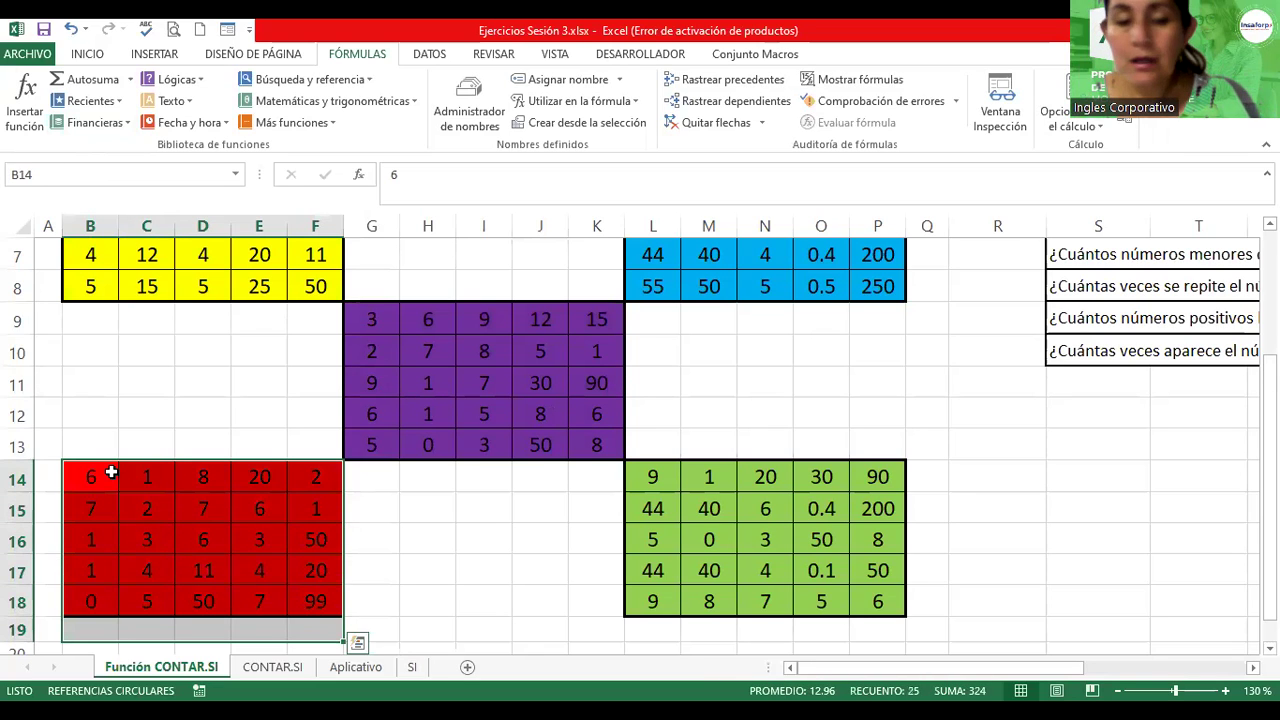
key(shift+Up)
click(101, 175)
text(rojo)
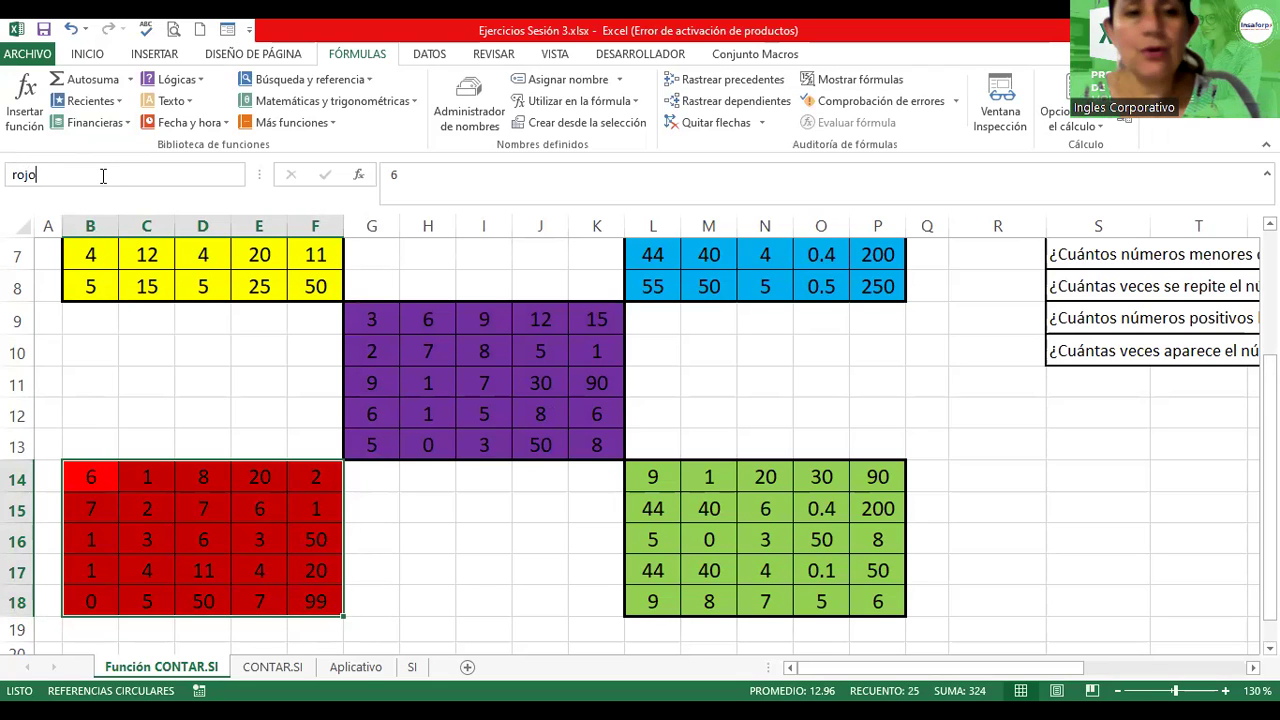
key(Return)
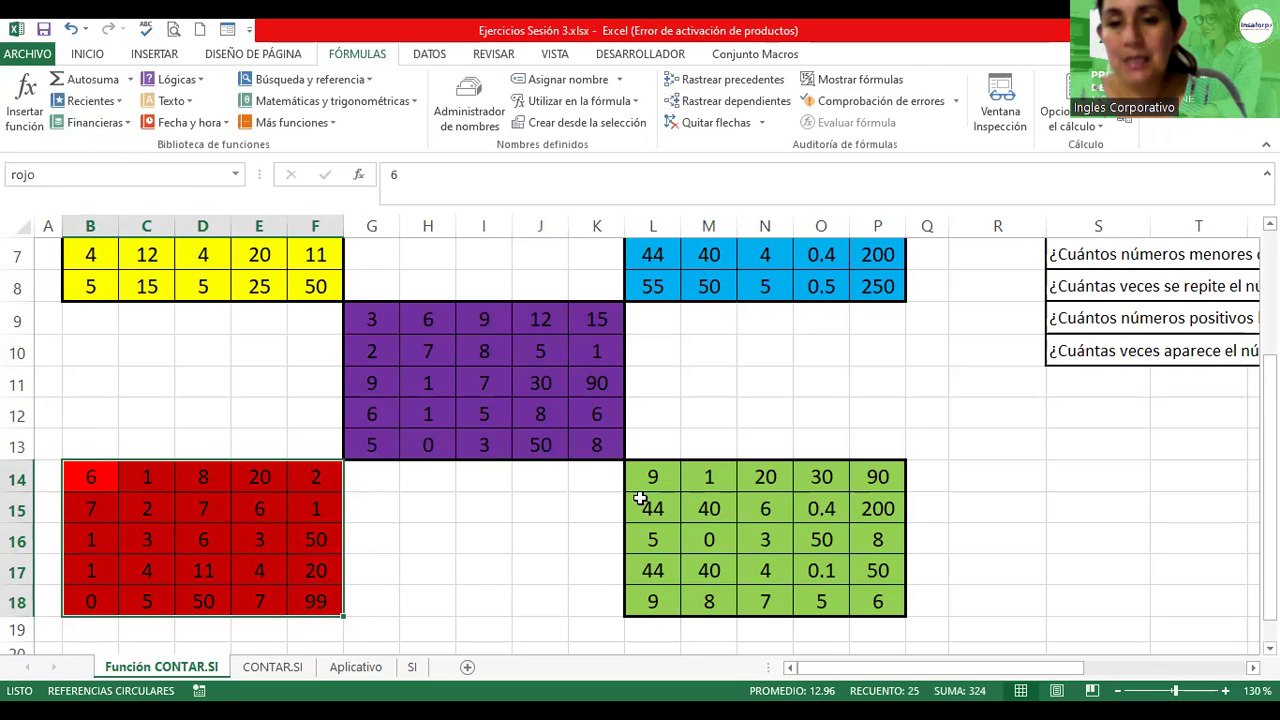
drag(652, 477, 878, 603)
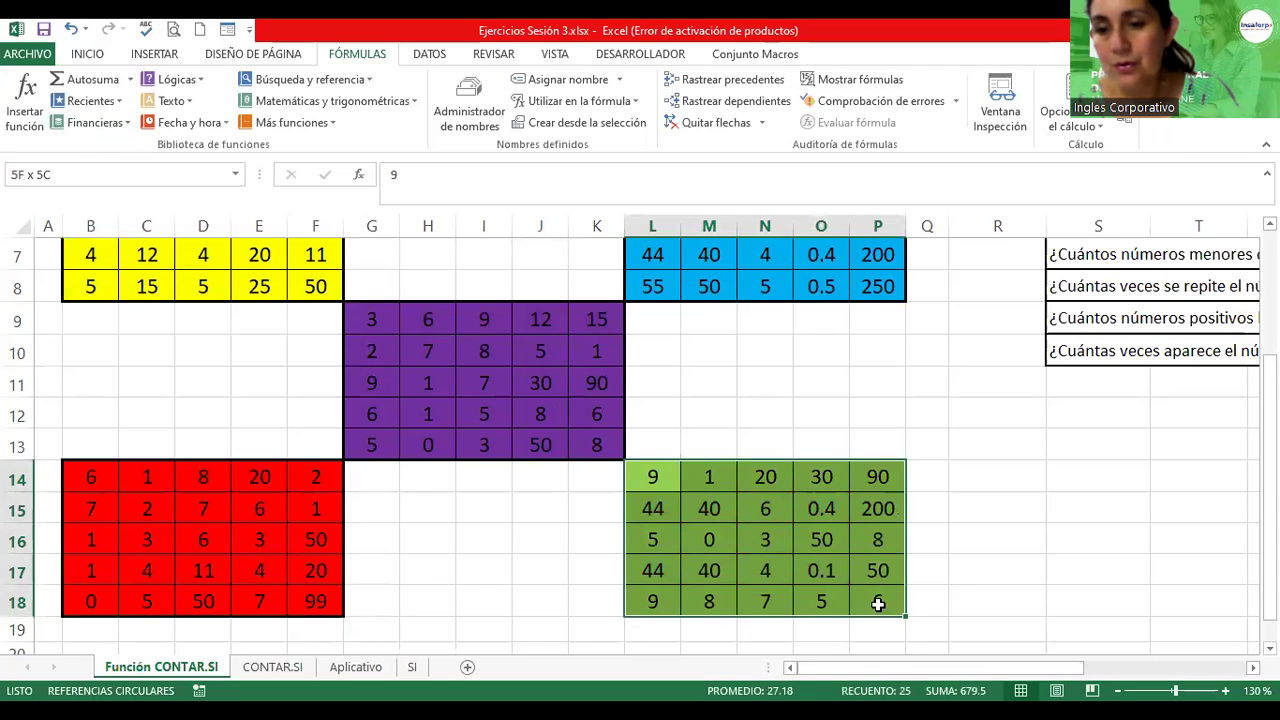
click(160, 171)
text(v)
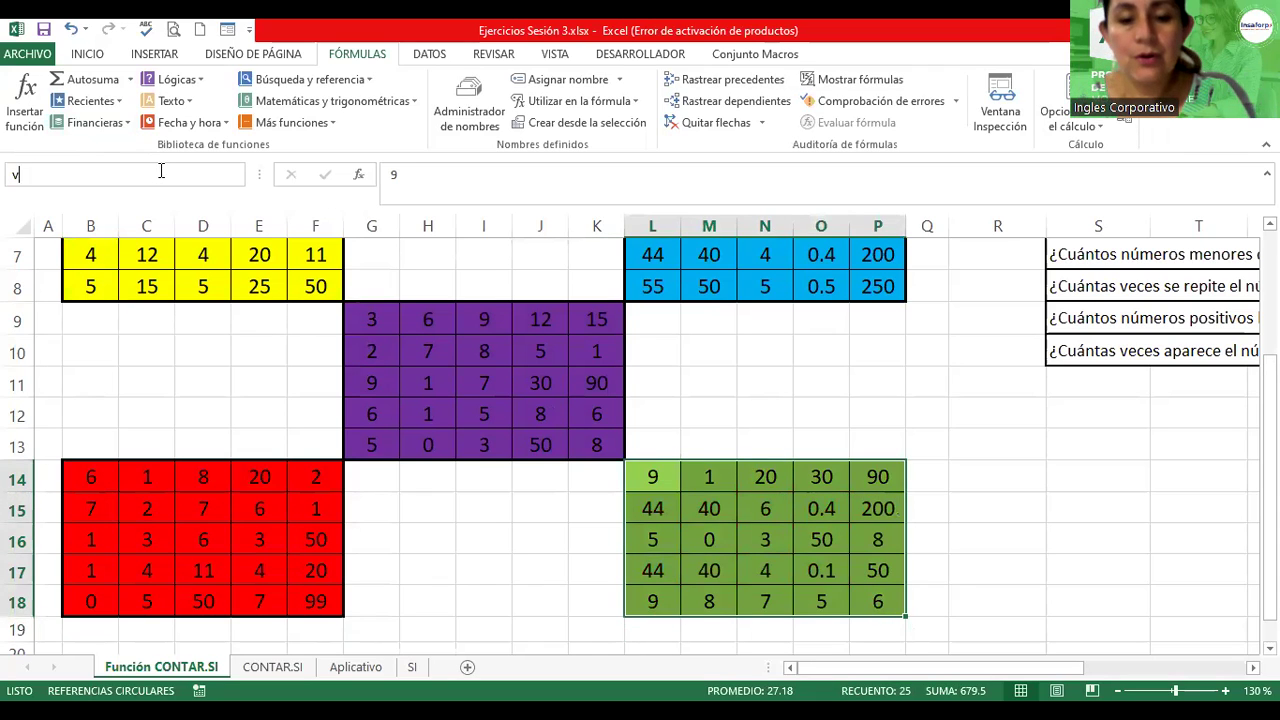
key(Return)
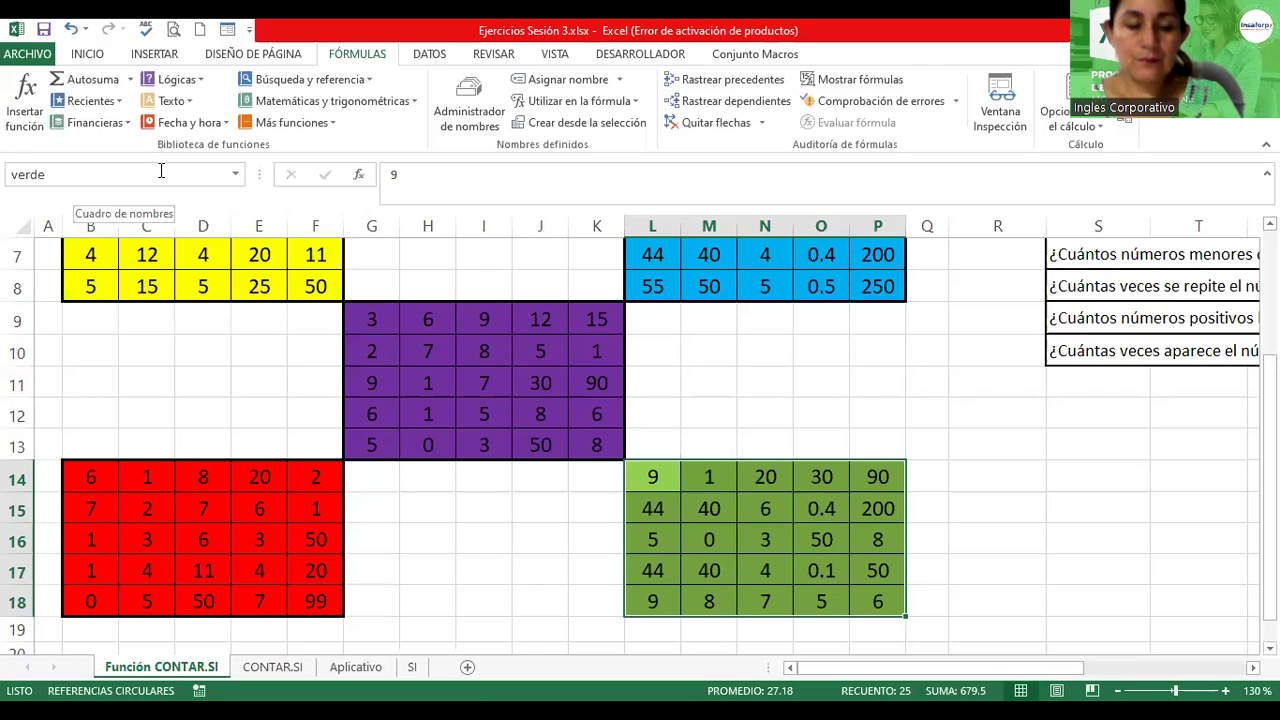
Jump to celeste, rojo and morado from the Name Box list, checking each selects its block
click(788, 346)
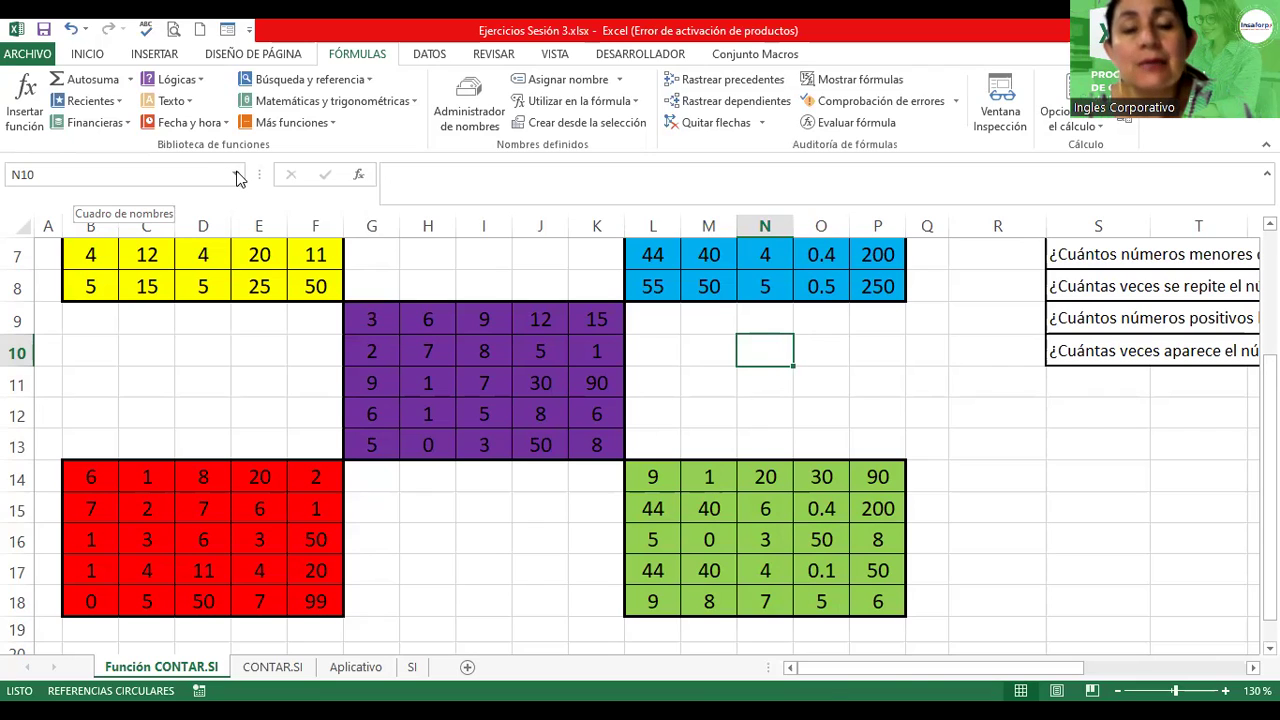
click(238, 177)
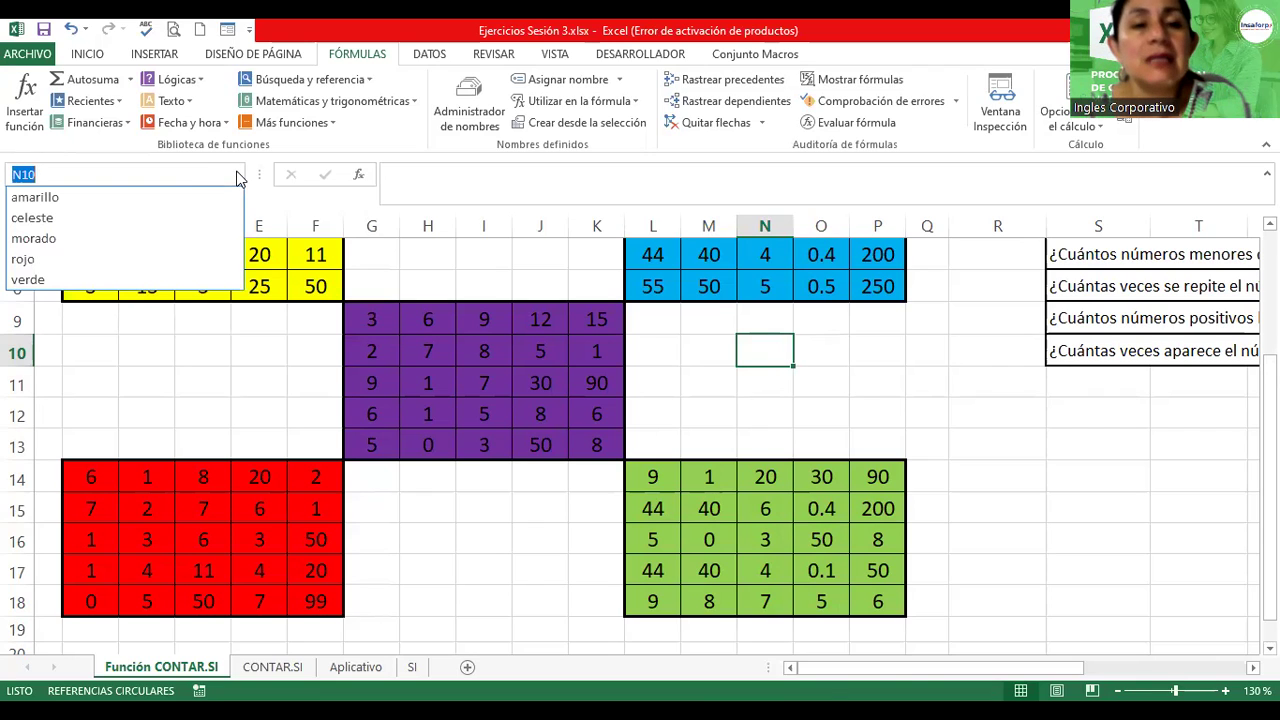
click(75, 222)
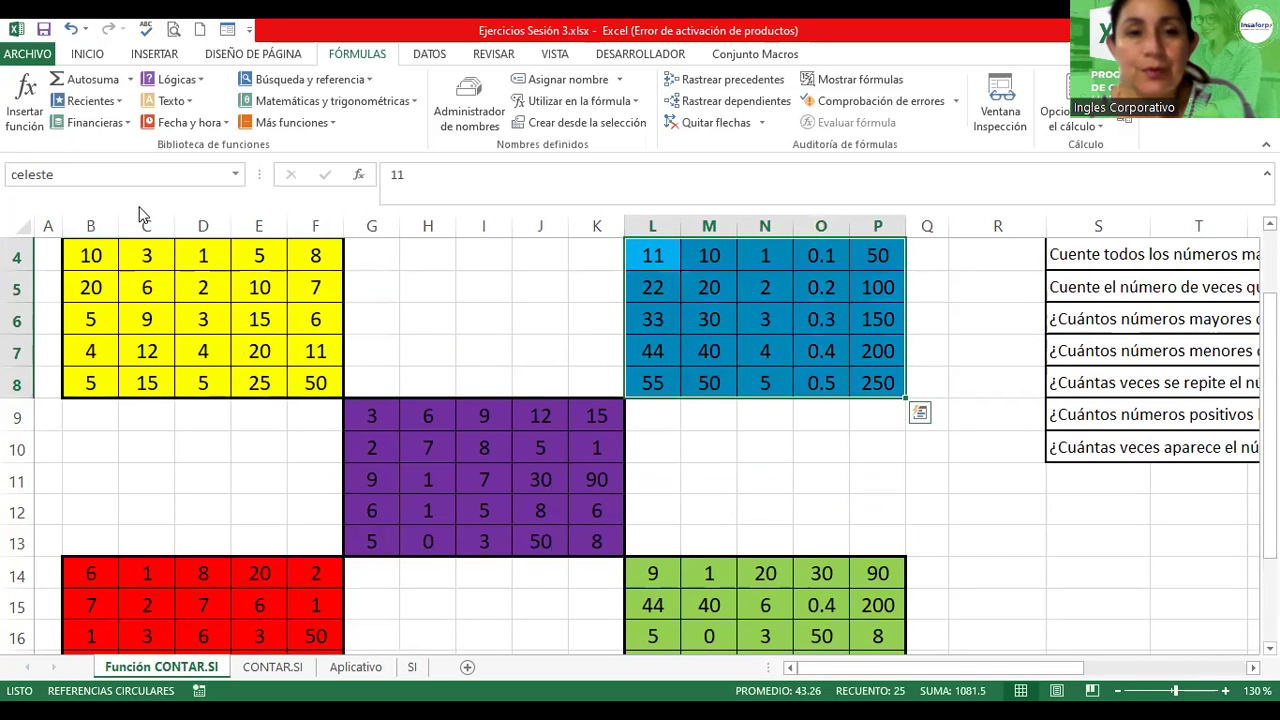
click(236, 175)
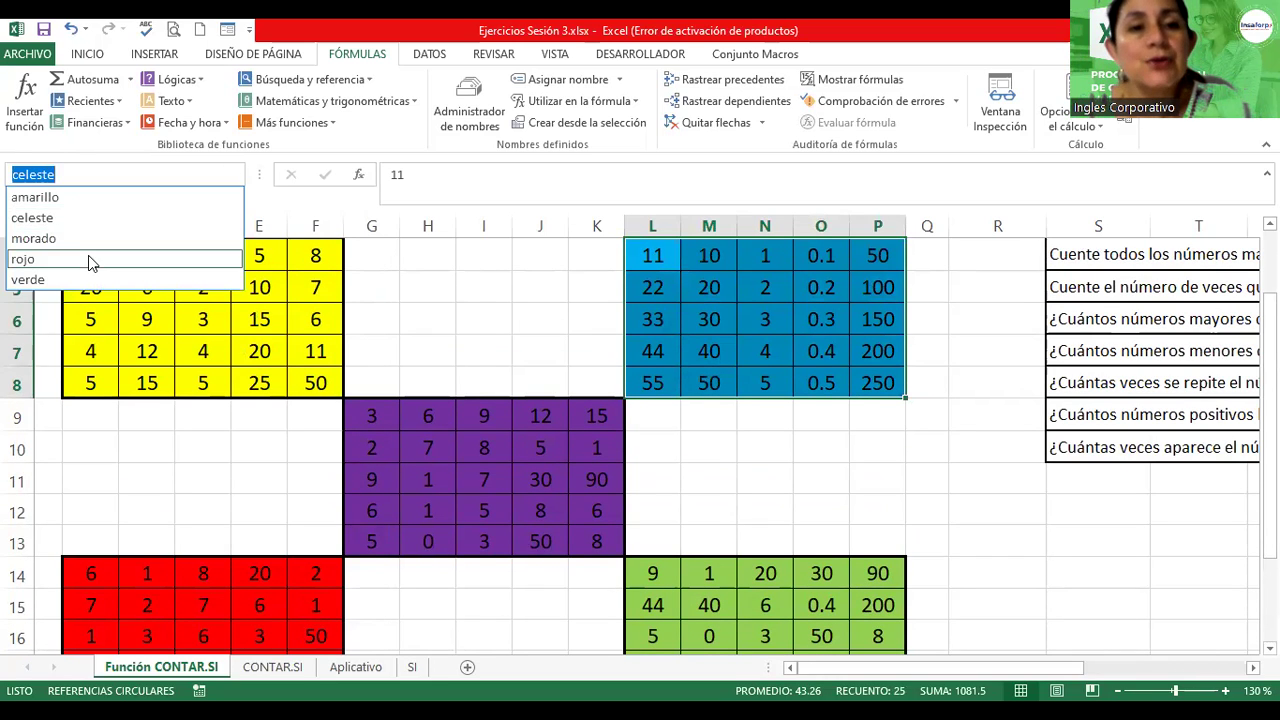
click(88, 259)
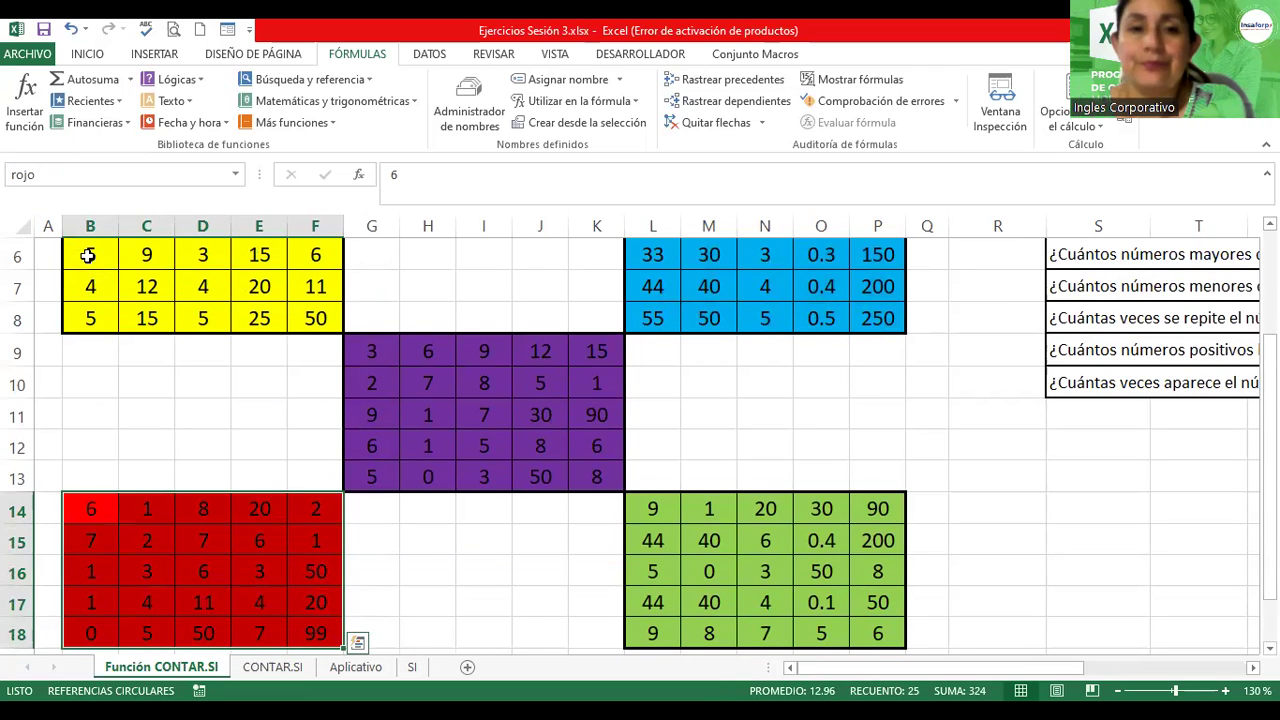
click(237, 174)
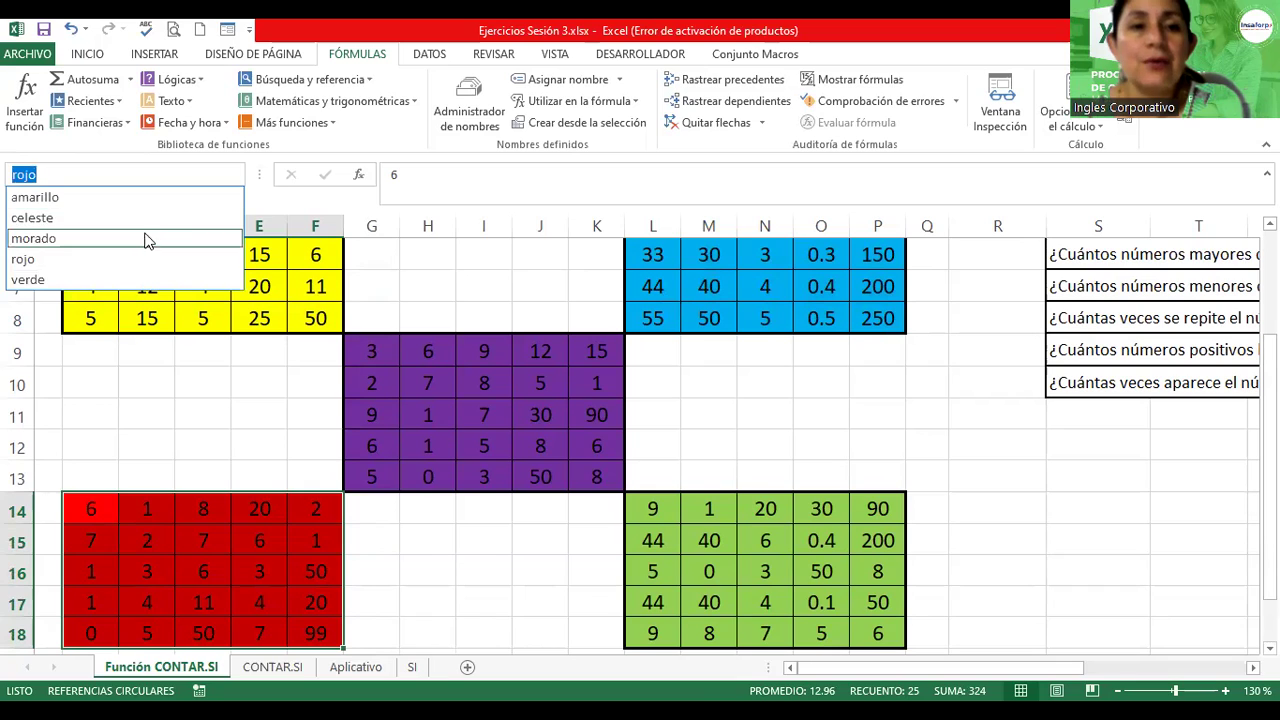
click(143, 240)
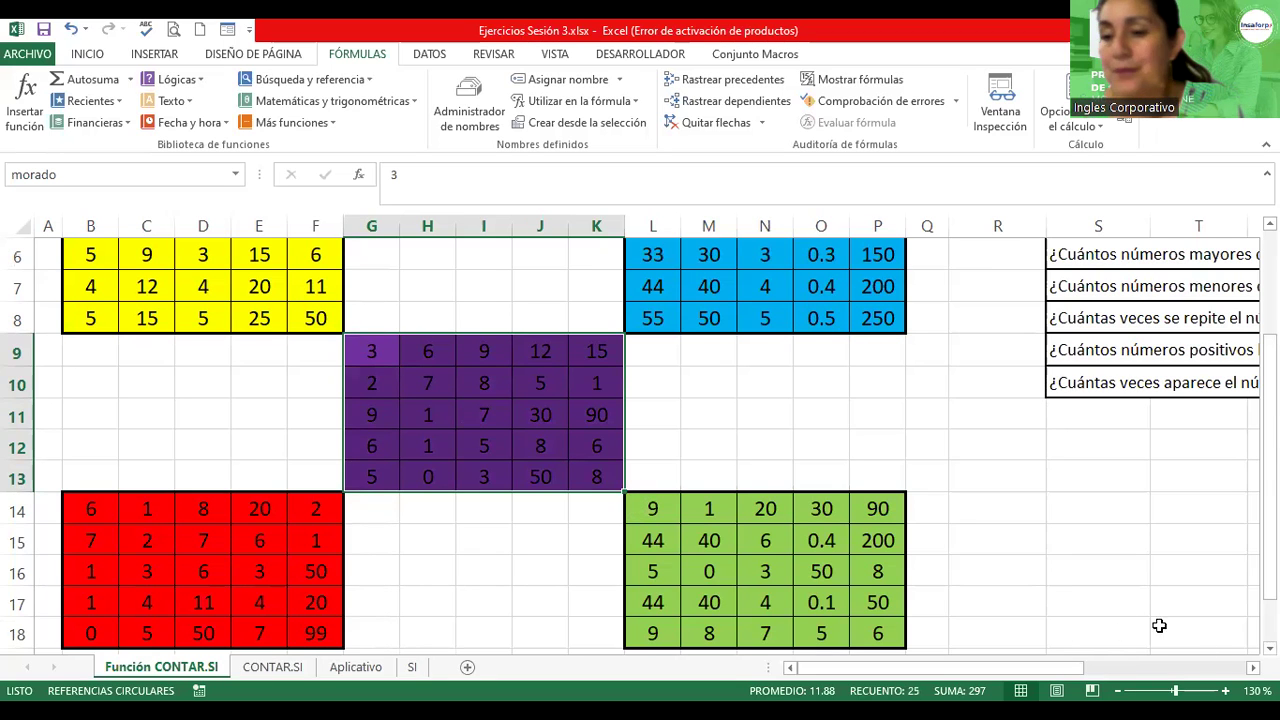
Scroll right to column Y and up to row 3 to show the seven counting questions
scroll(645, 445, right, 1)
scroll(645, 445, right, 3)
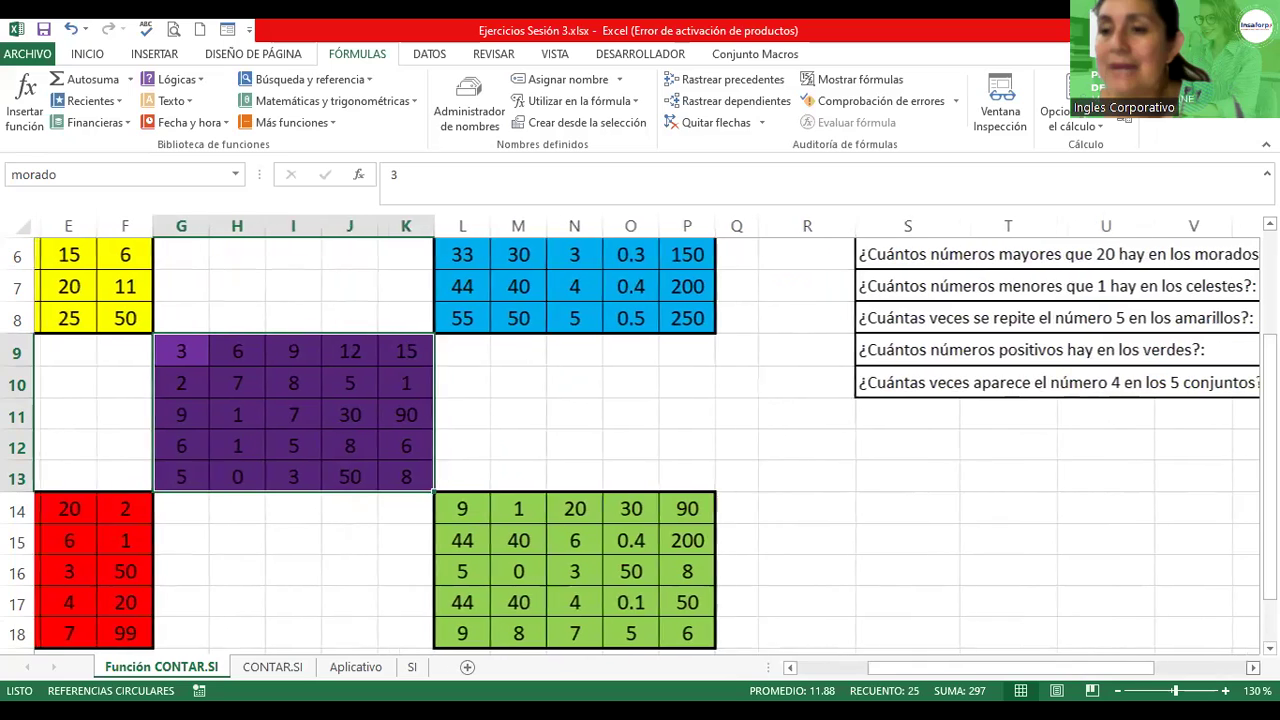
scroll(645, 445, right, 3)
scroll(645, 445, right, 2)
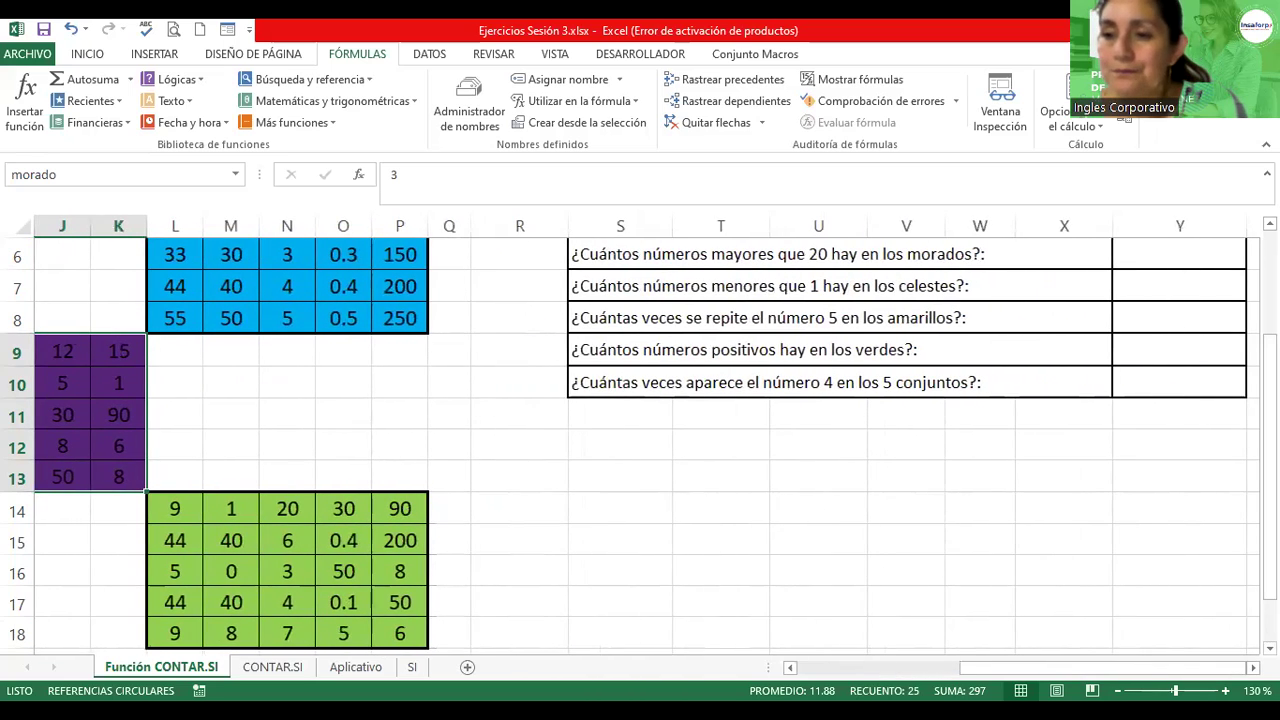
scroll(797, 287, up, 1)
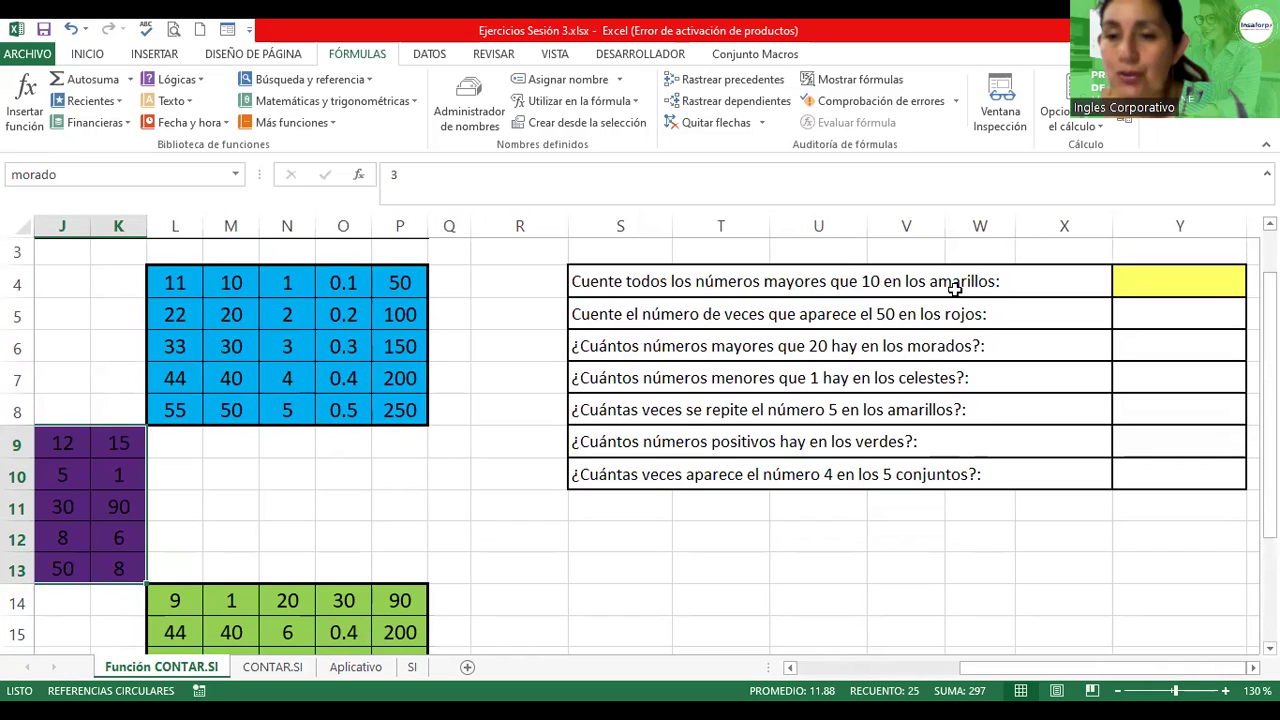
Enter =CONTAR(amarillo) in Y4 to count the yellow range's numbers, giving 25
click(1172, 289)
text(=c)
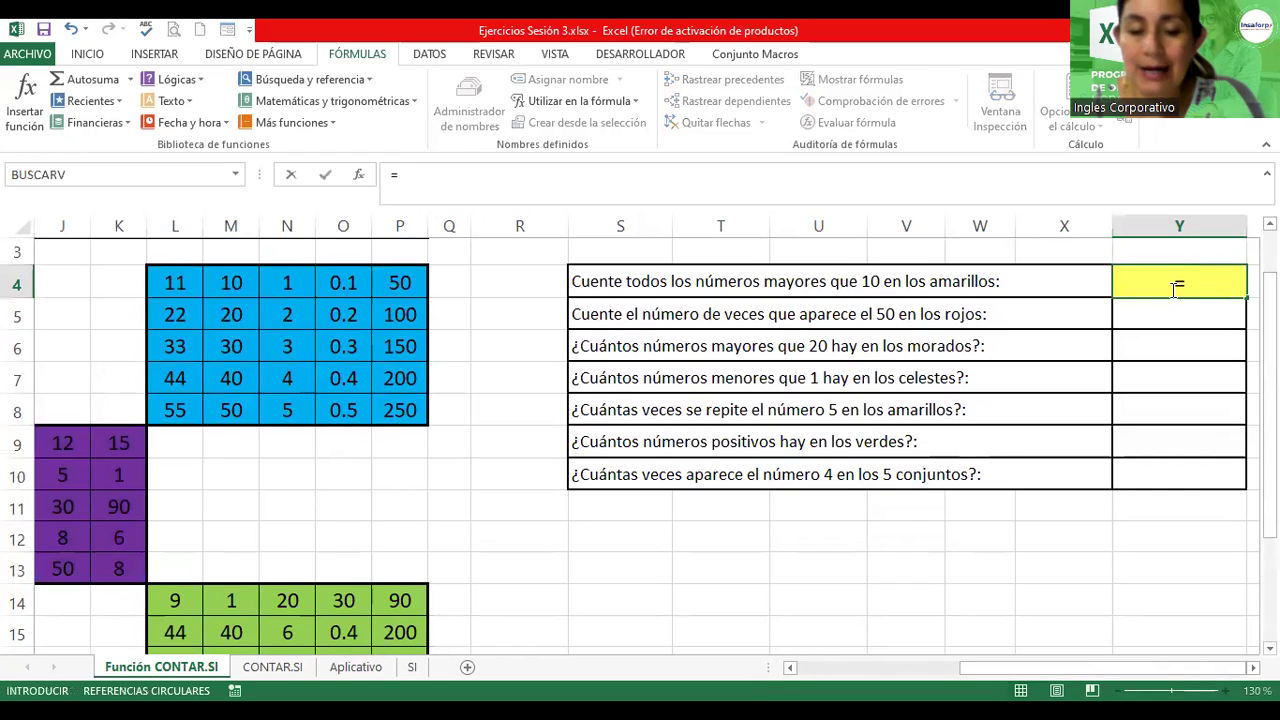
text(ontar)
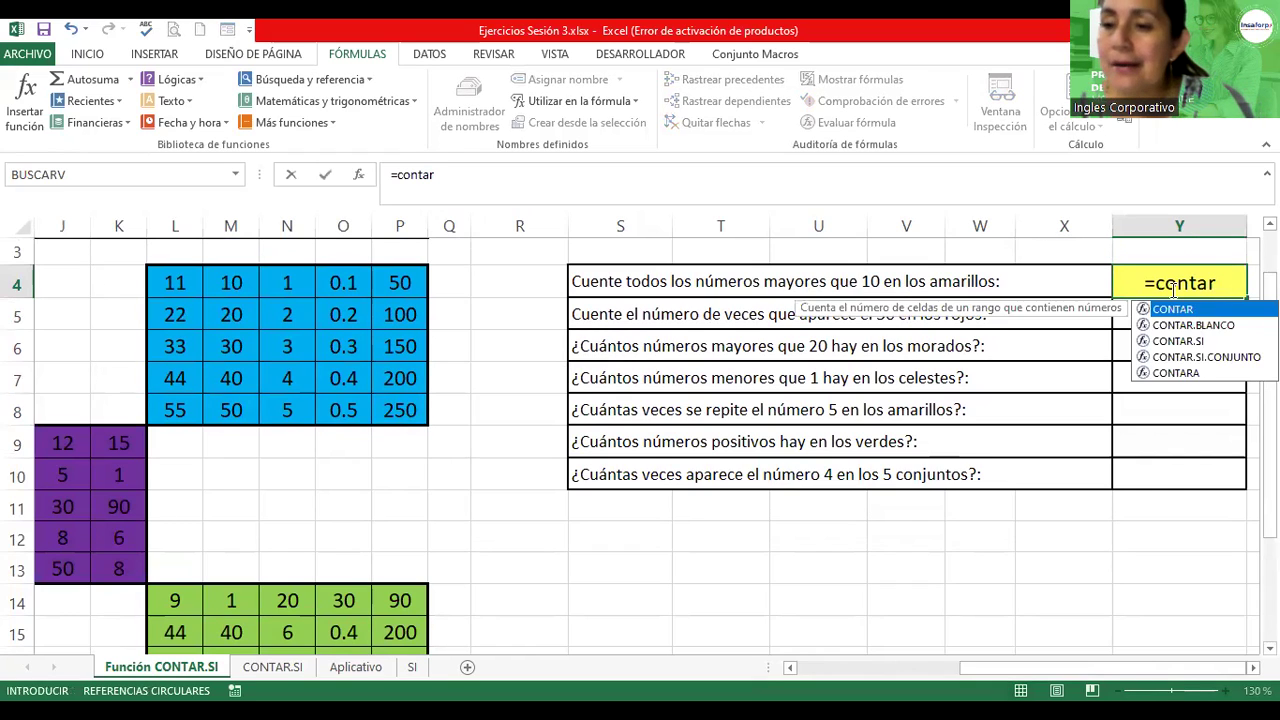
text(.)
key(BackSpace)
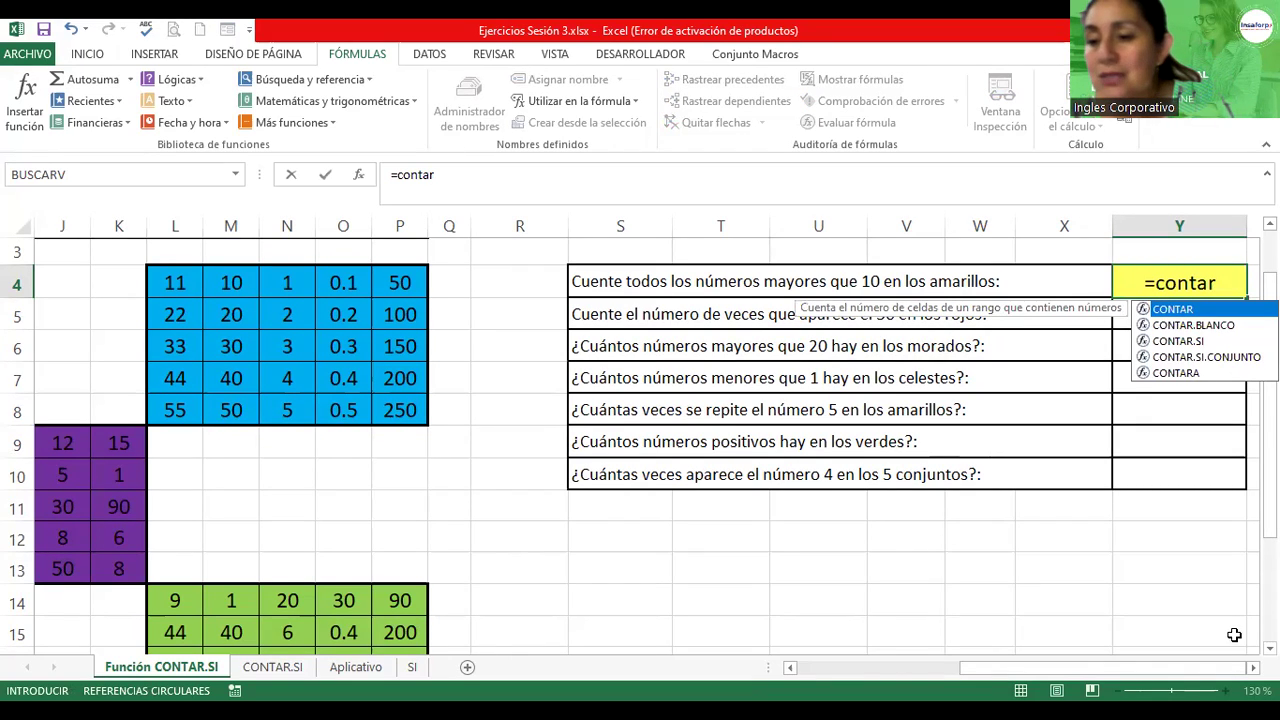
scroll(645, 435, right, 1)
scroll(645, 435, right, 2)
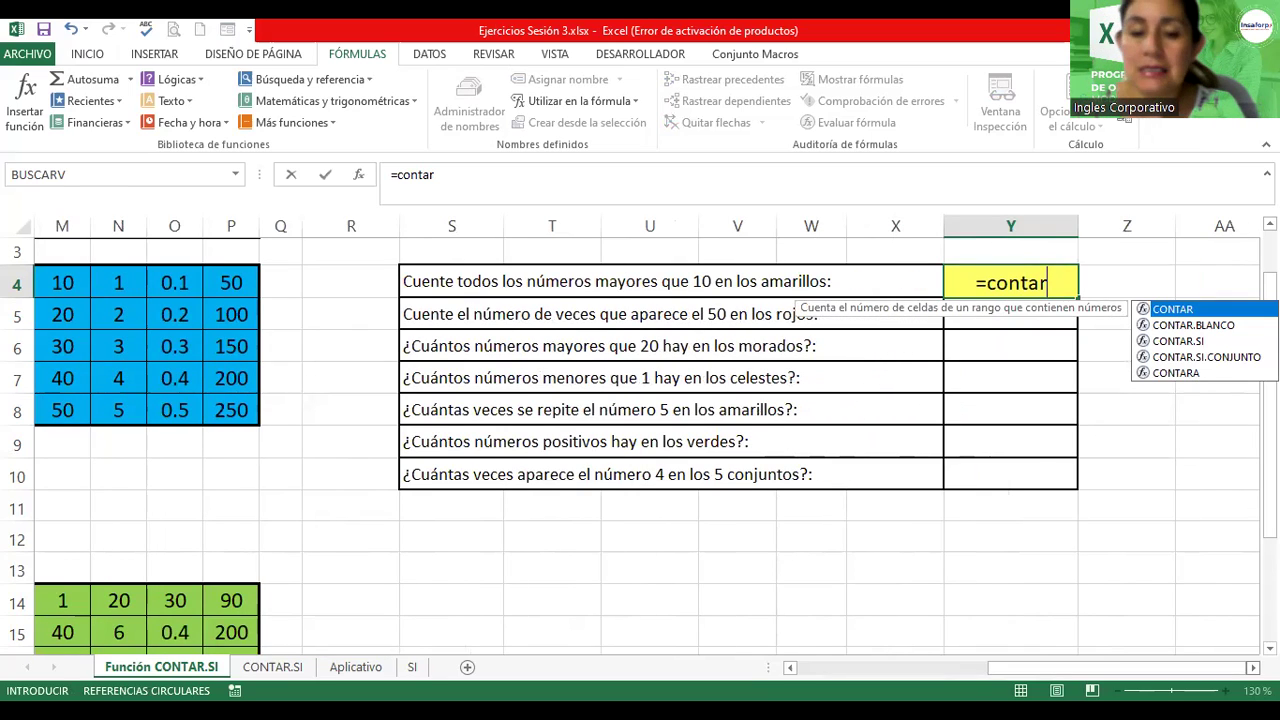
text(()
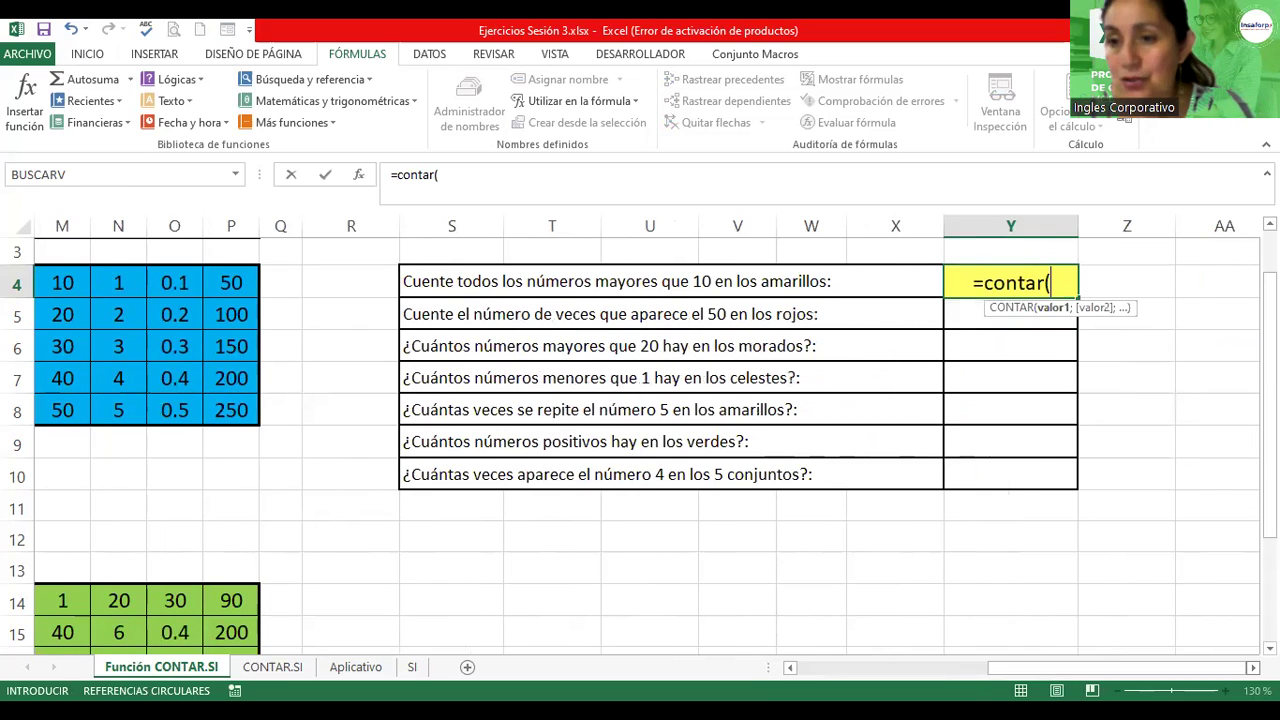
text(amarill)
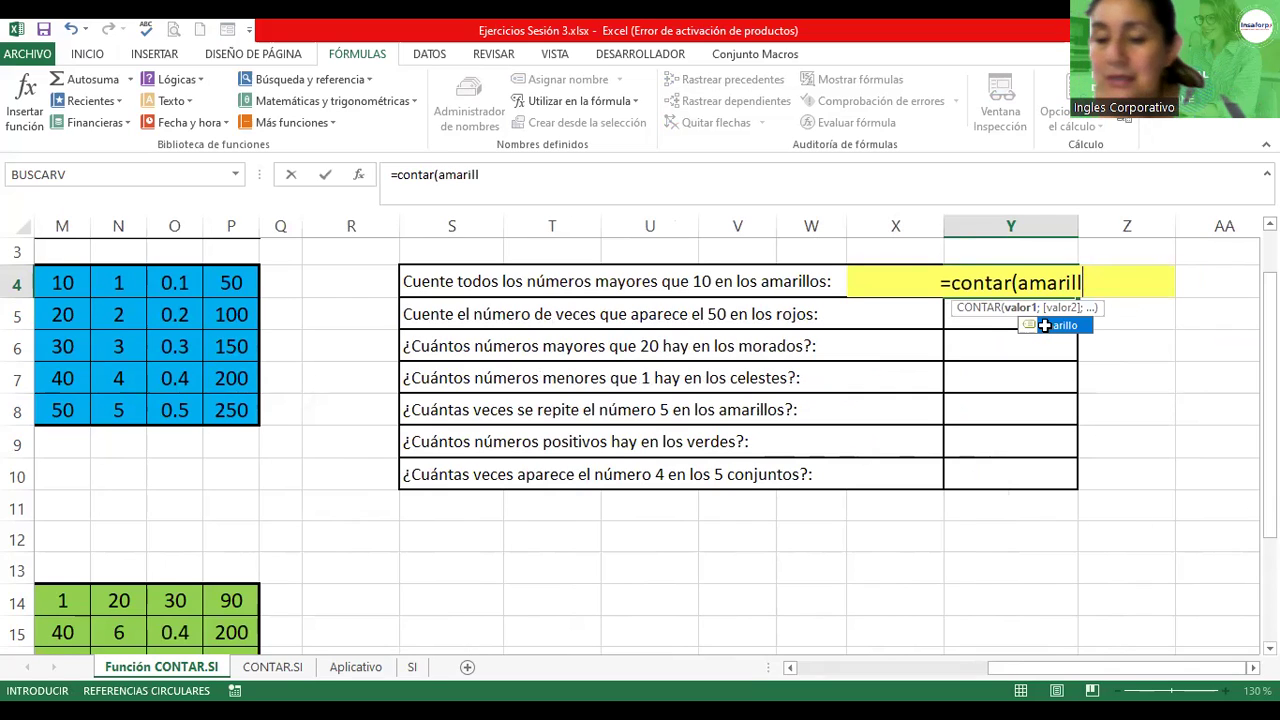
double_click(1044, 325)
text())
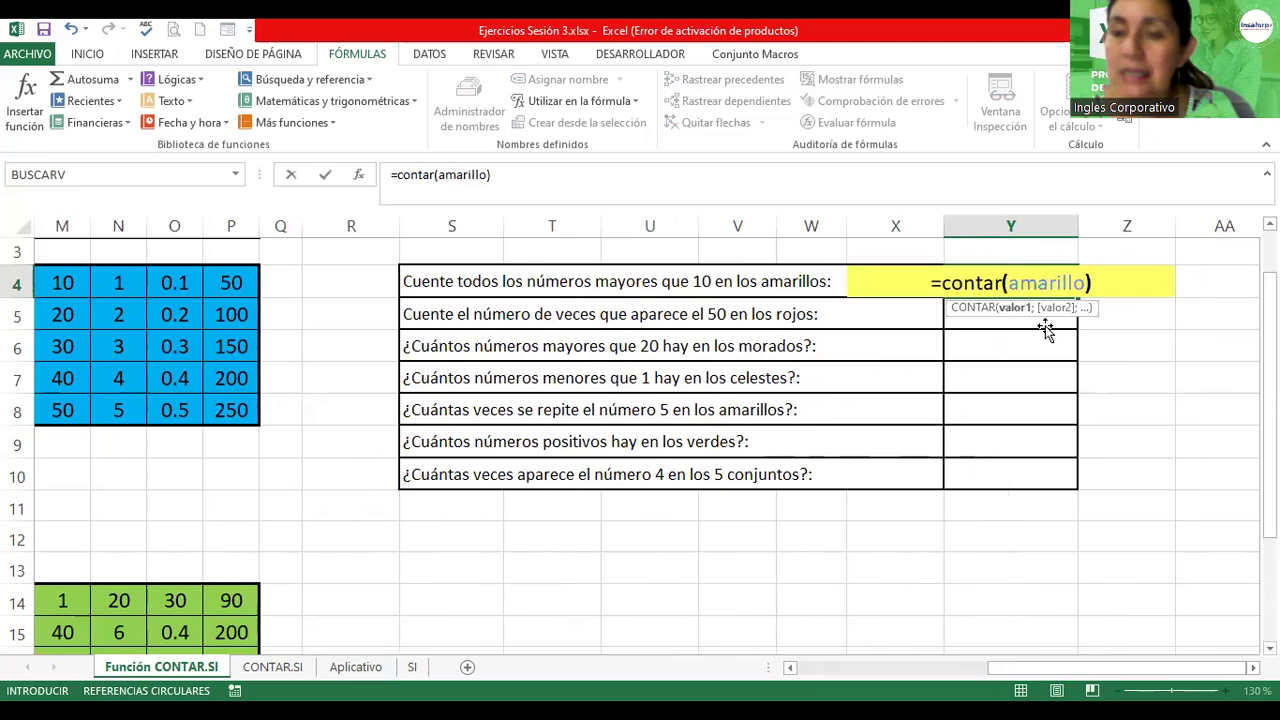
key(Return)
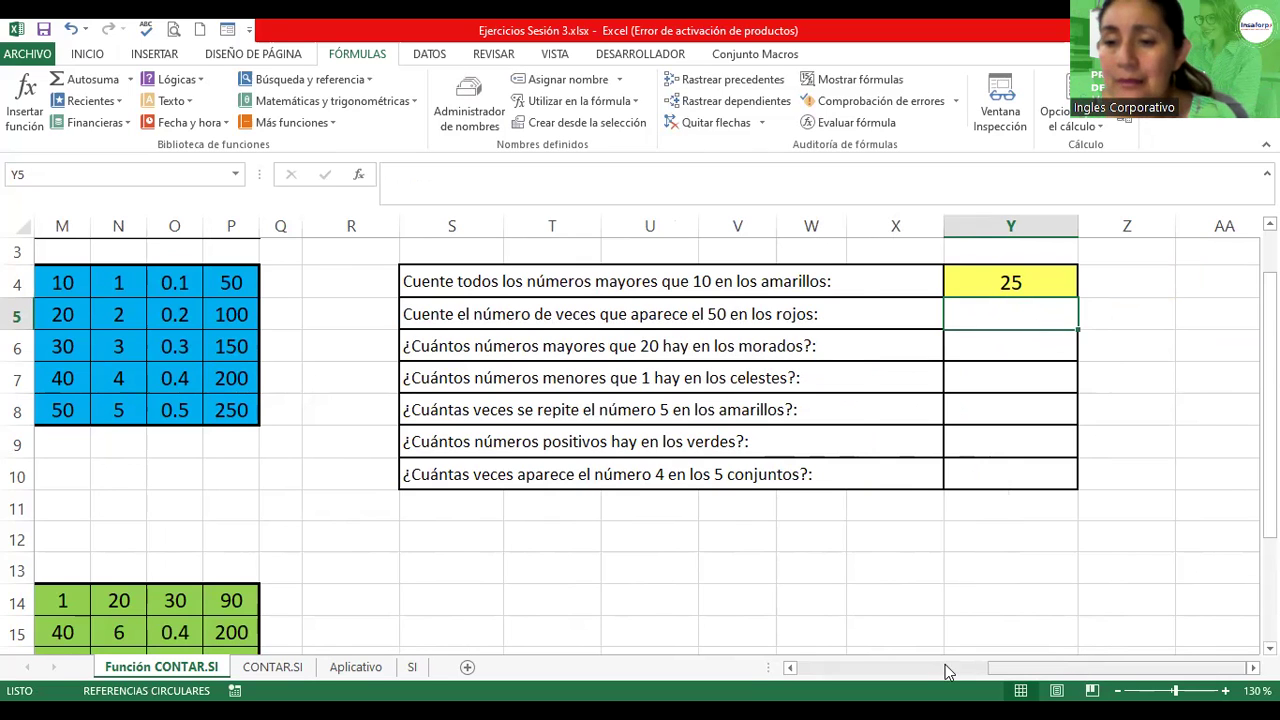
Scroll back left to show the five coloured number blocks in columns A–T
drag(1090, 672, 857, 668)
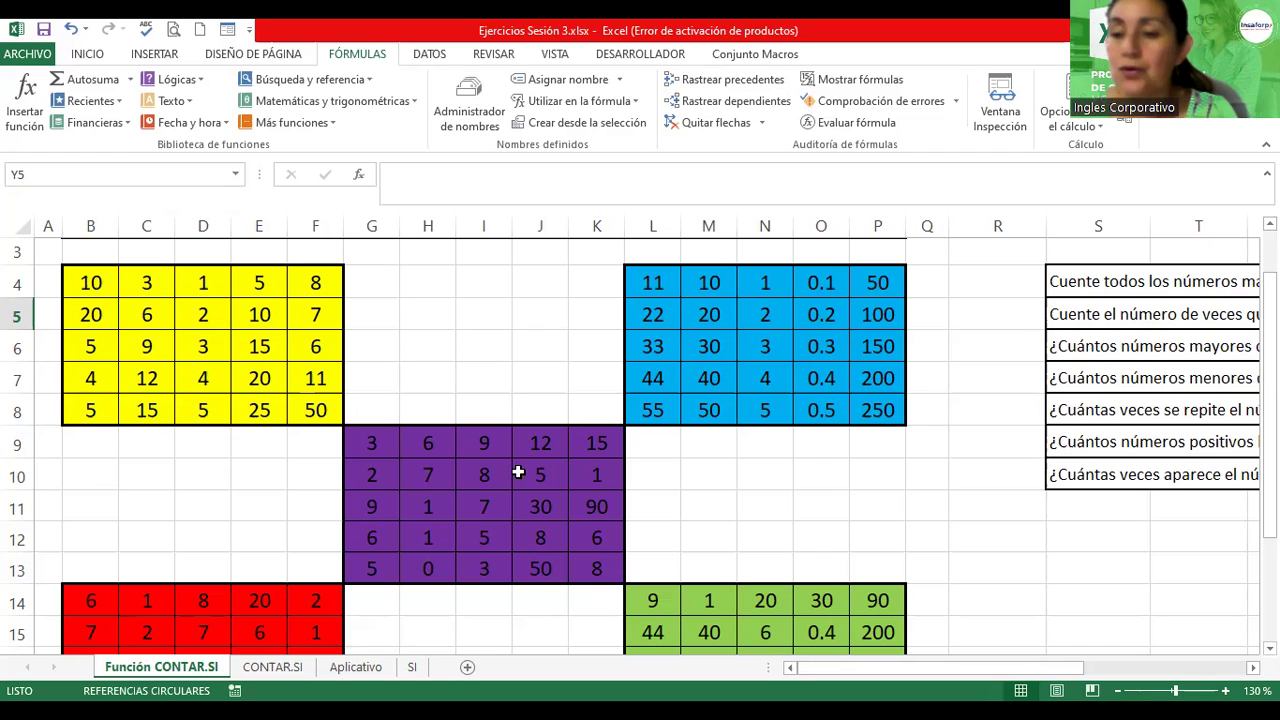
Move the 25 result from Y4 into Z4 so Y4 is empty again
scroll(648, 447, right, 2)
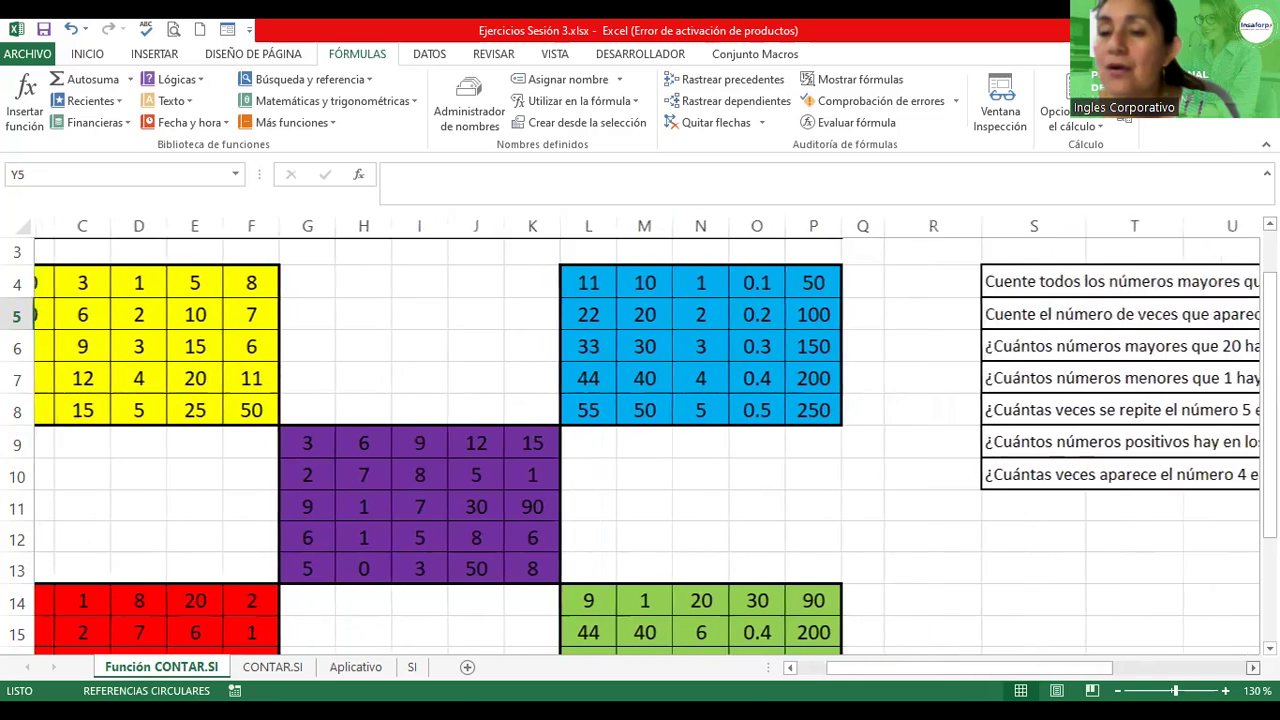
scroll(648, 447, right, 2)
scroll(648, 447, right, 3)
scroll(648, 447, right, 2)
scroll(648, 447, right, 2)
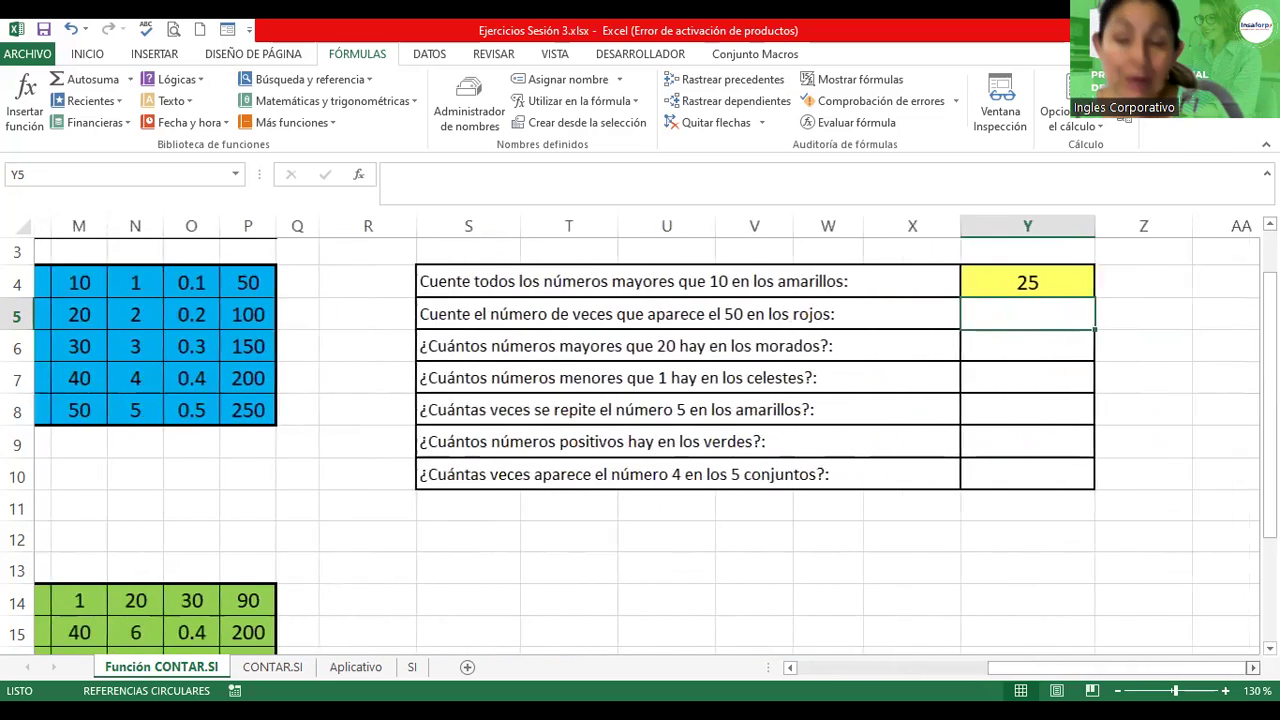
scroll(648, 447, right, 2)
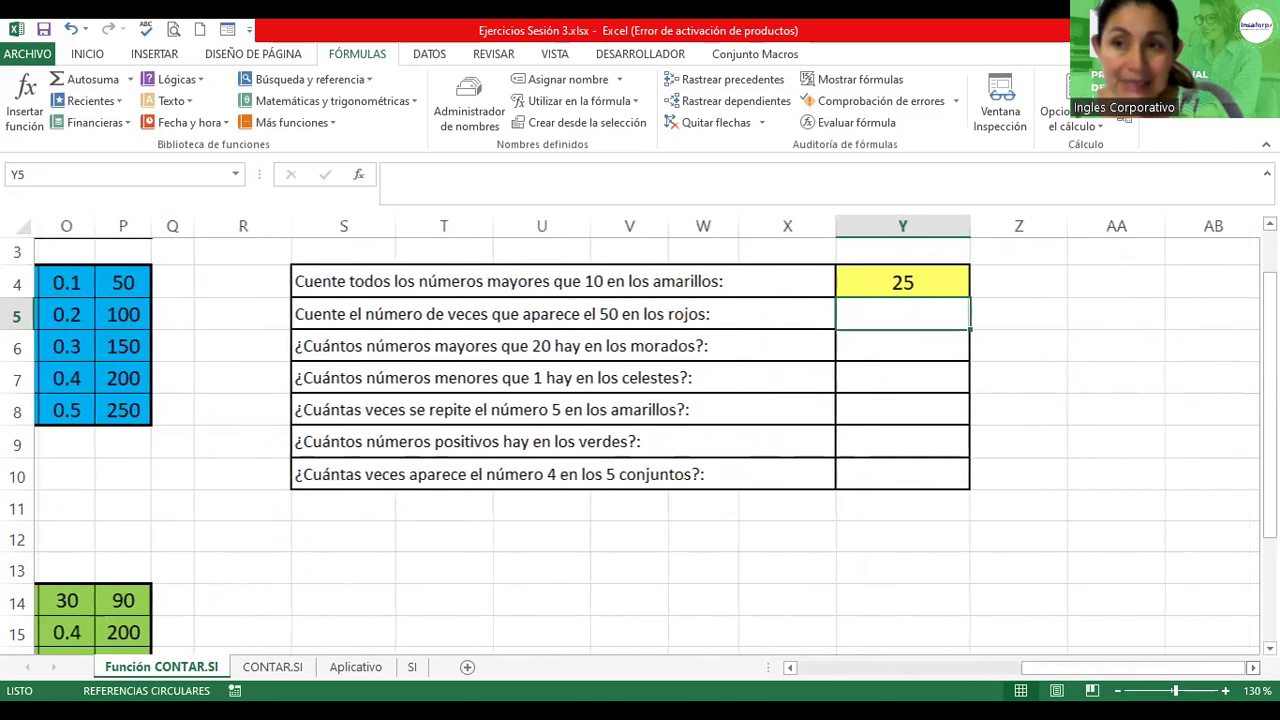
click(891, 281)
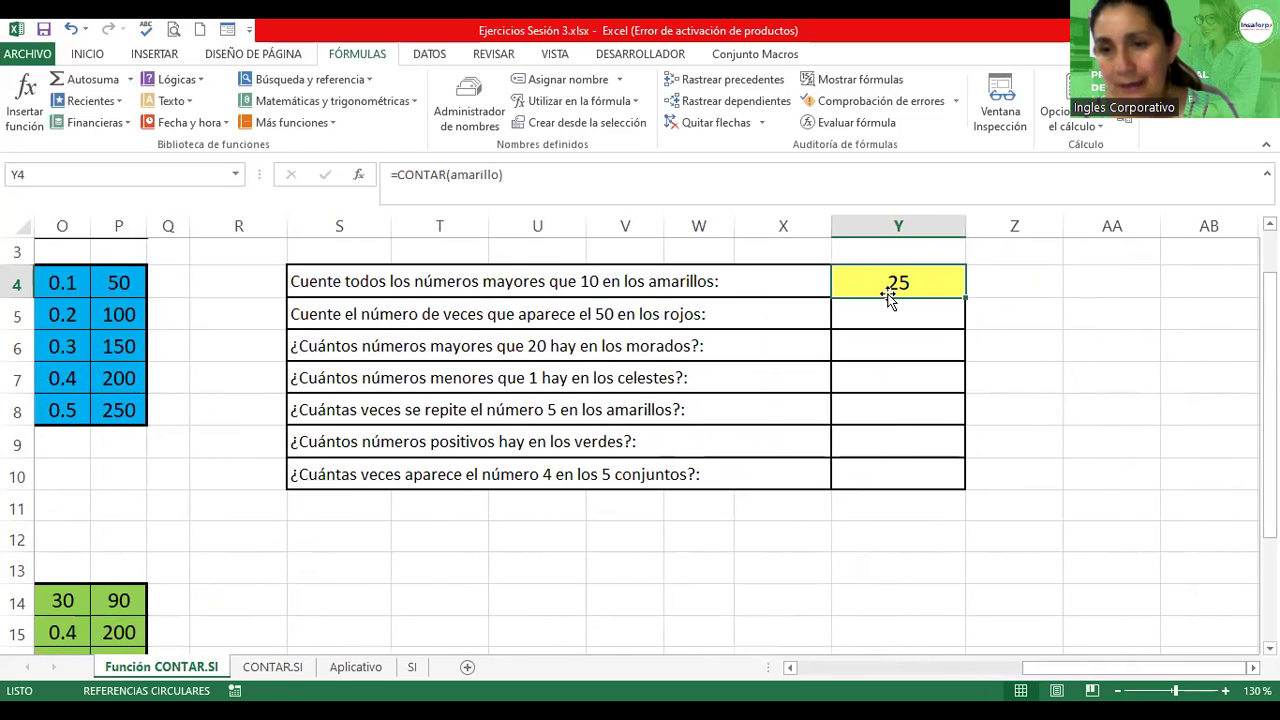
drag(893, 296, 986, 289)
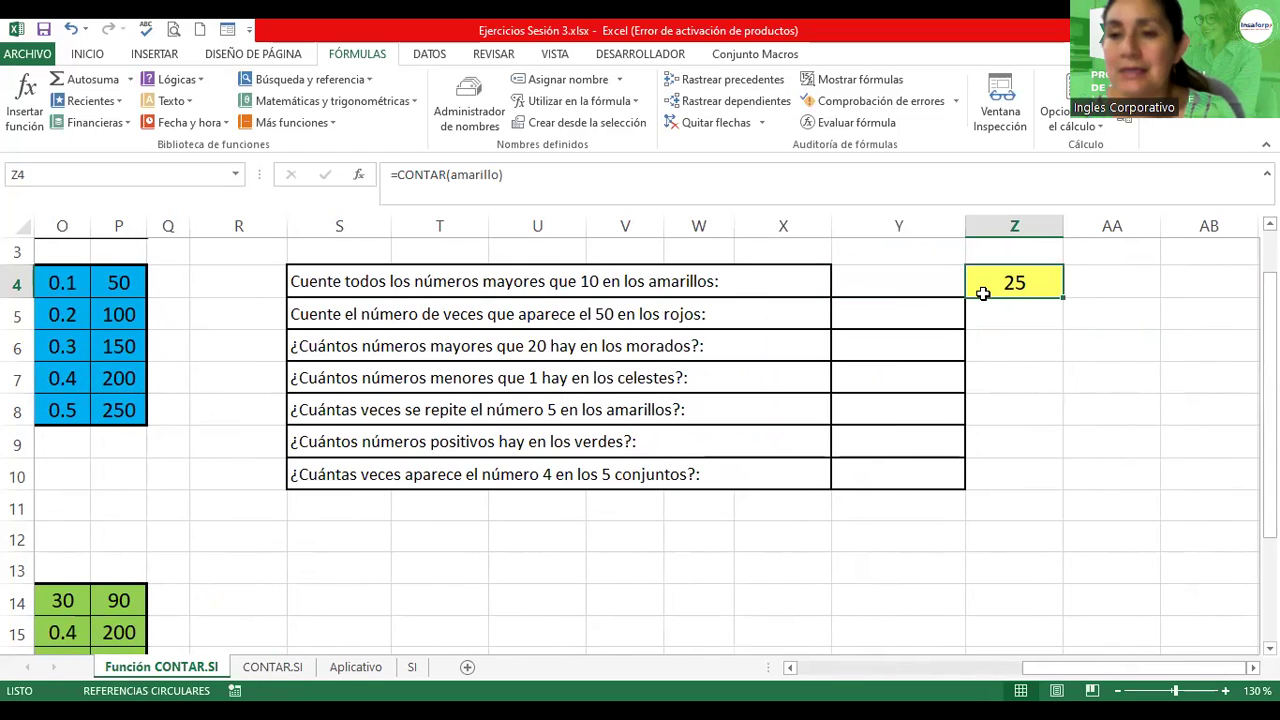
key(ctrl+z)
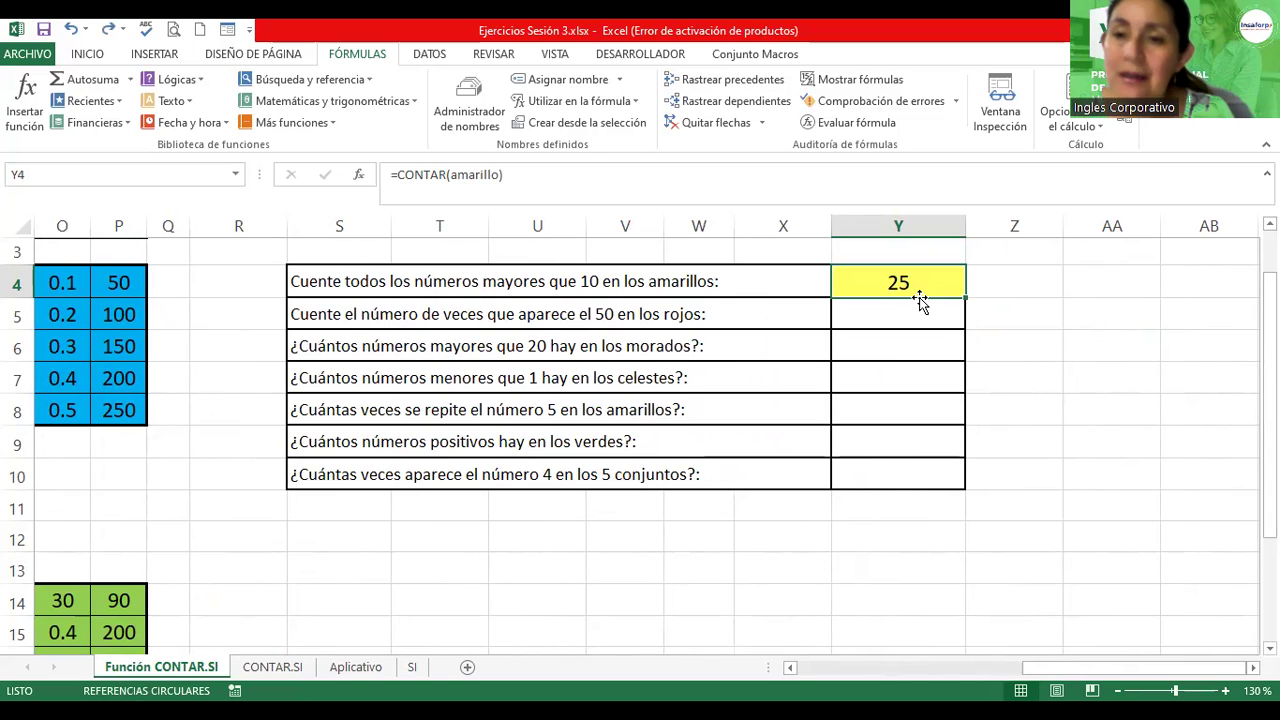
drag(919, 297, 977, 291)
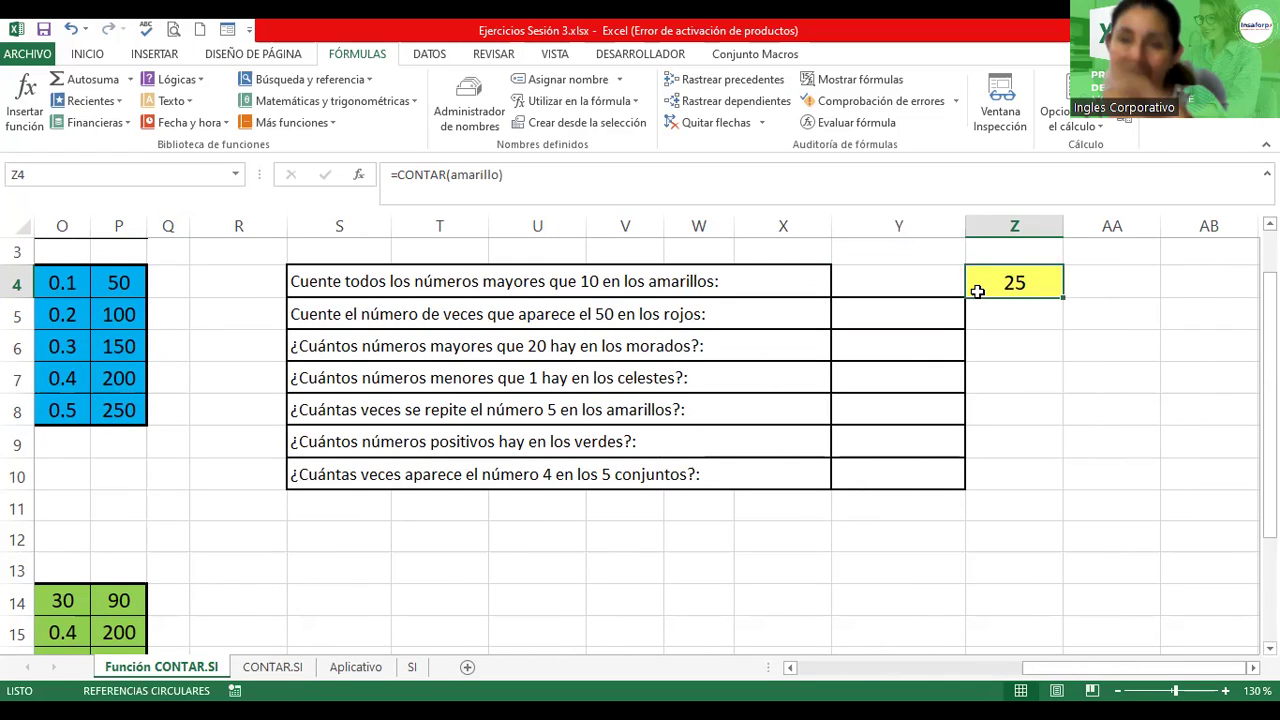
click(913, 284)
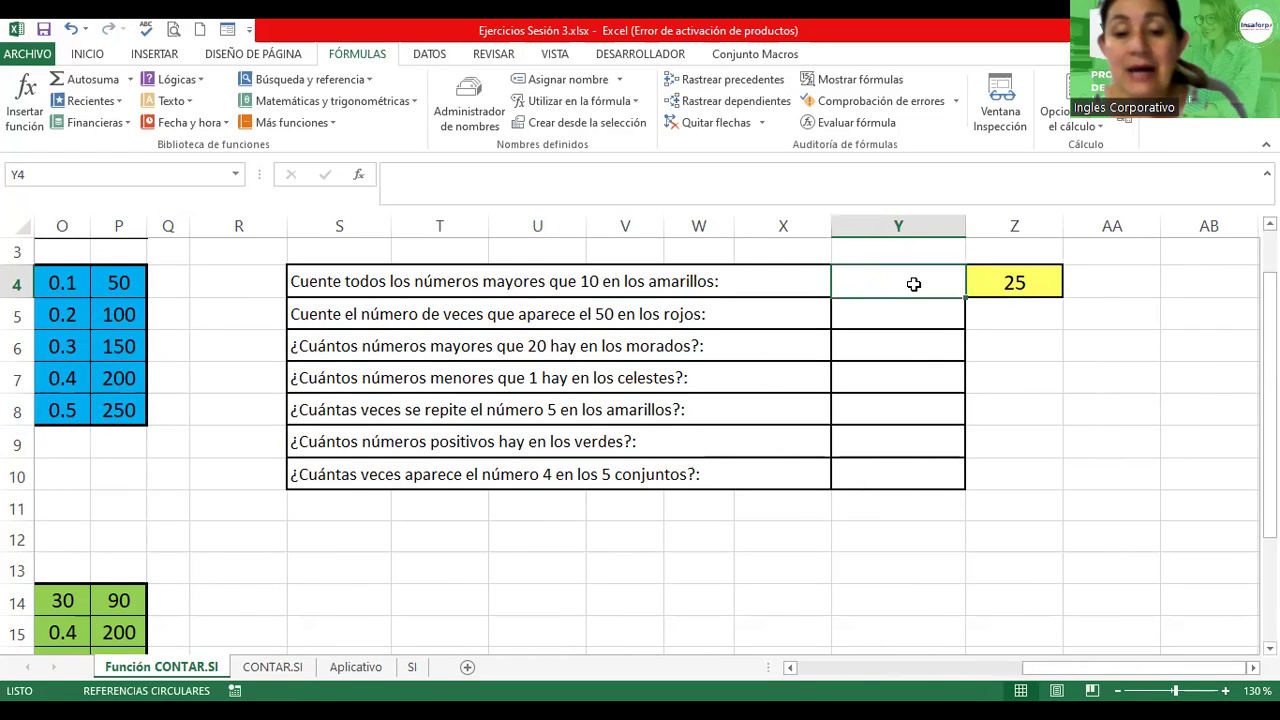
Begin the formula =contar.si( in Y4 and start typing the range name 'amar'
text(=)
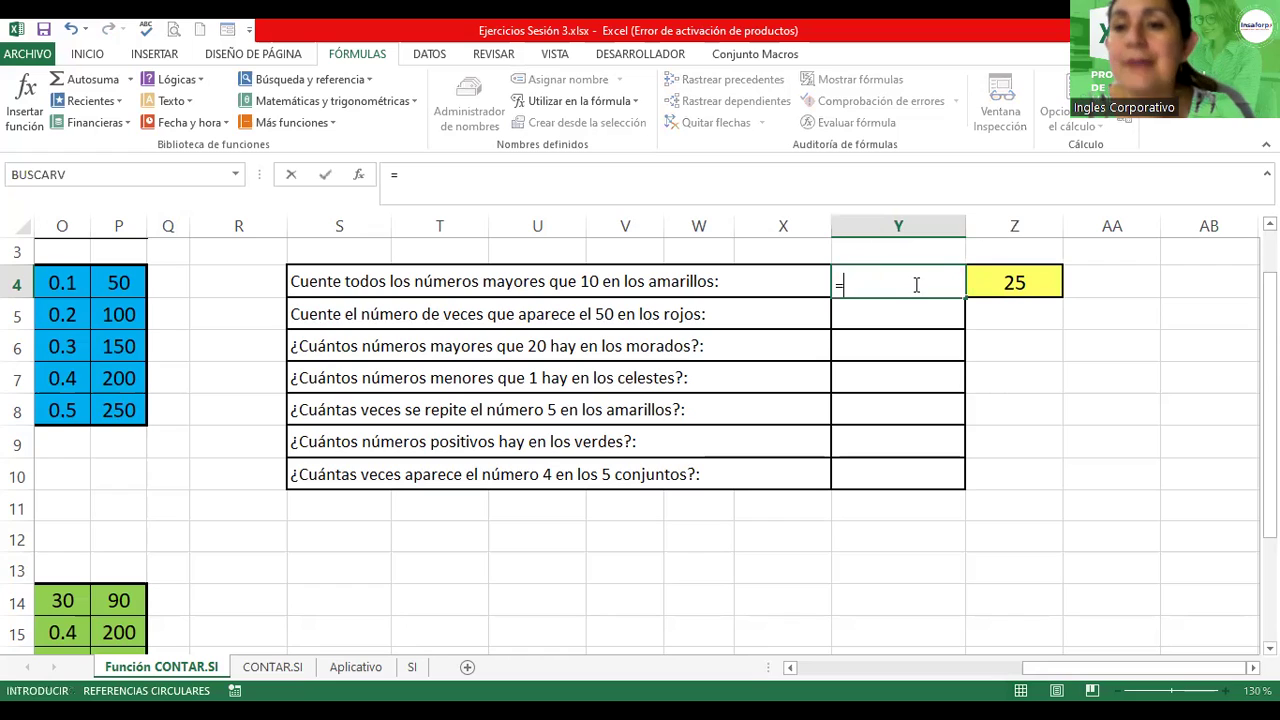
text(contar.si)
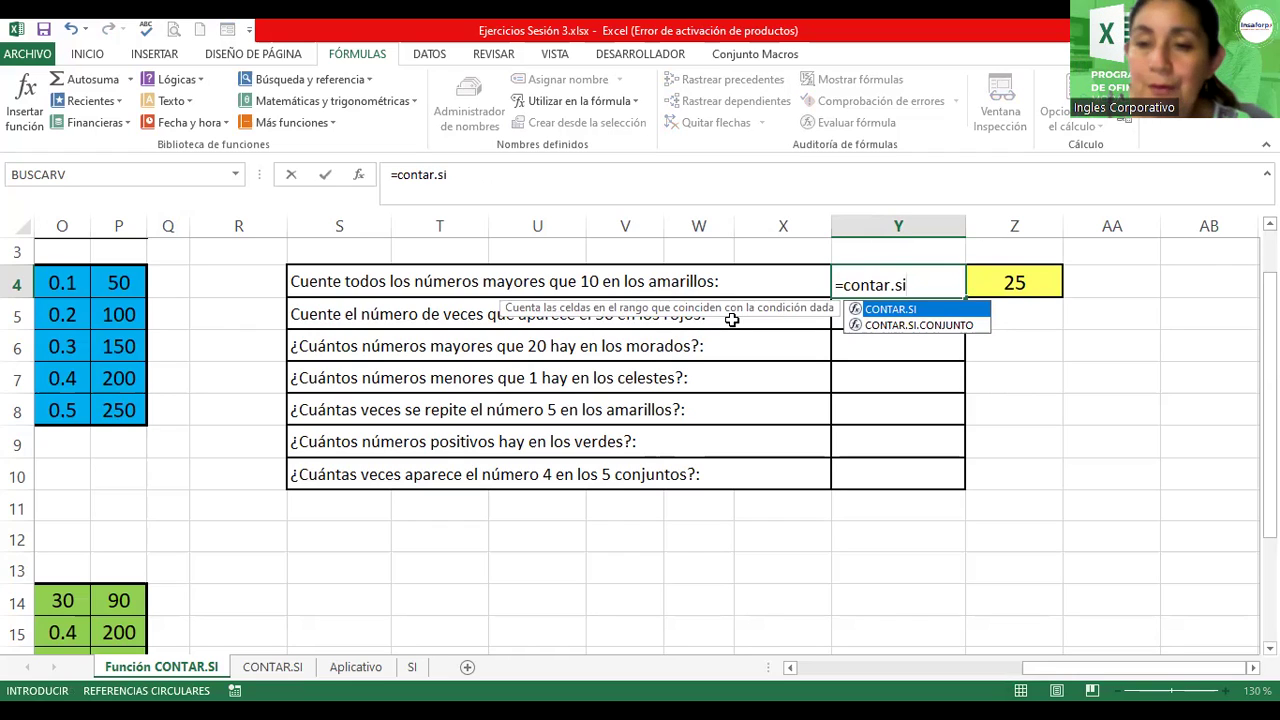
text(()
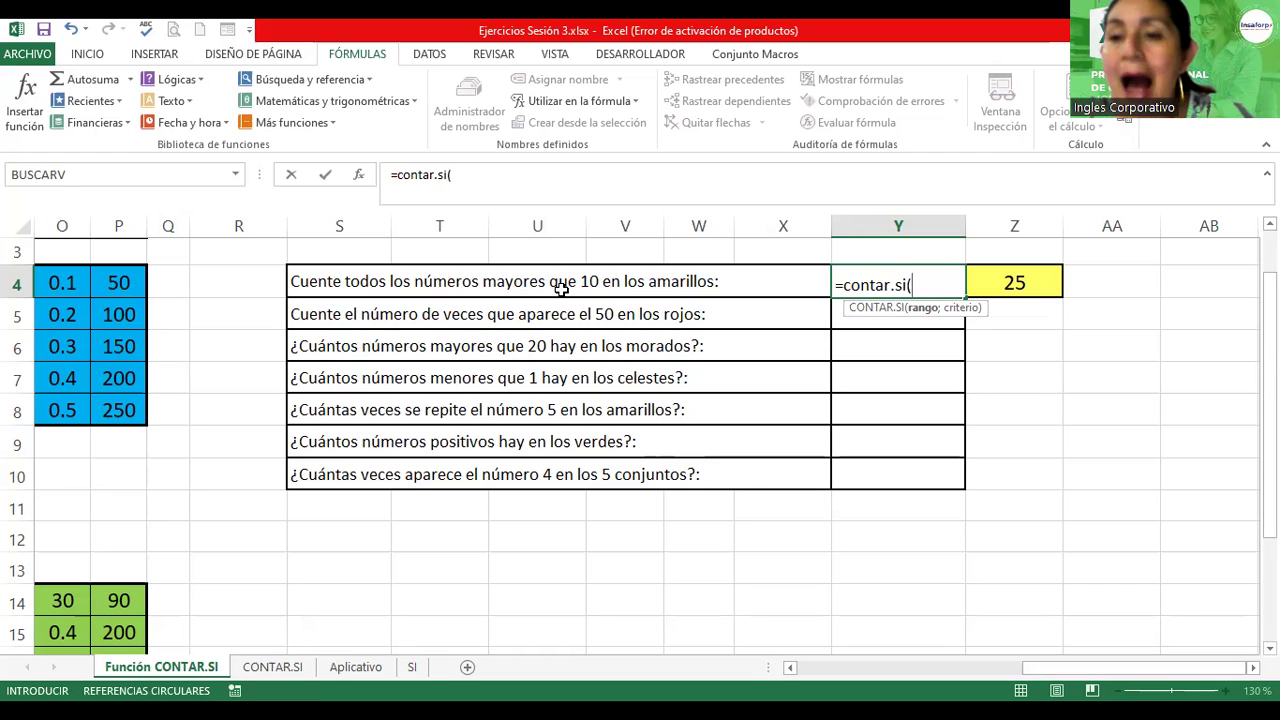
text(amar)
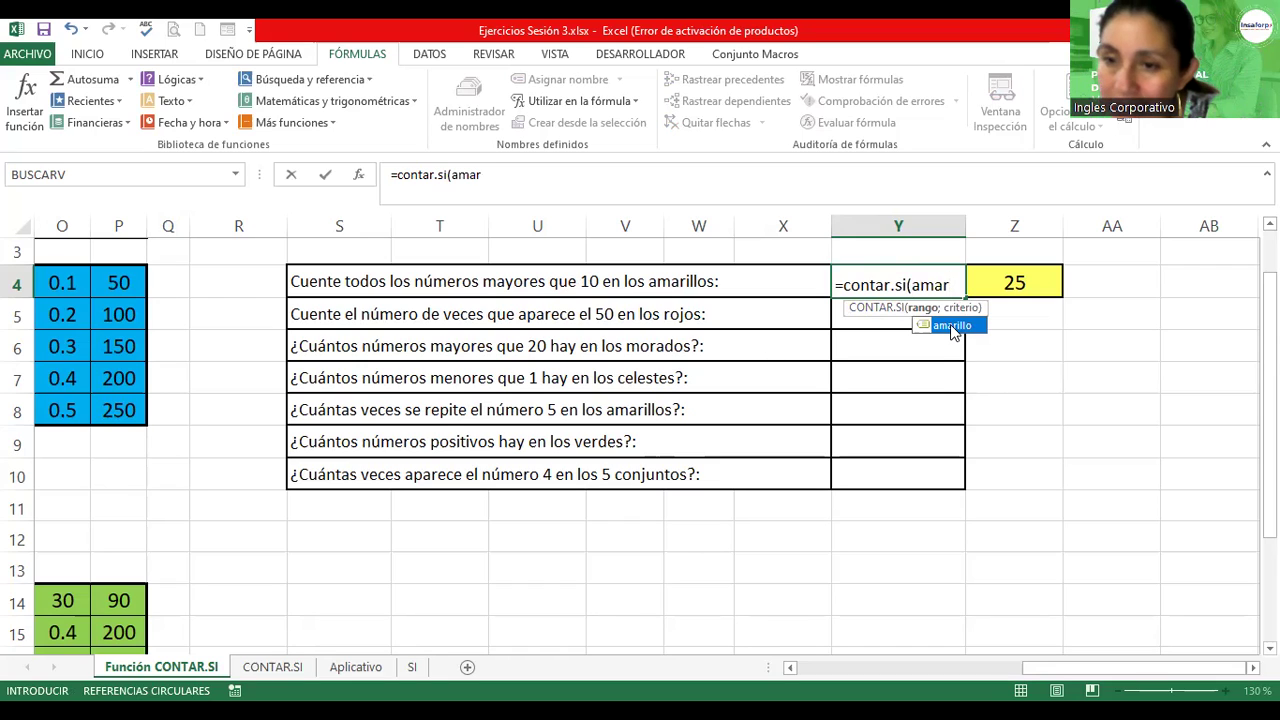
Complete the Y4 formula as =CONTAR.SI(amarillo;">10") using the amarillo range name
double_click(951, 326)
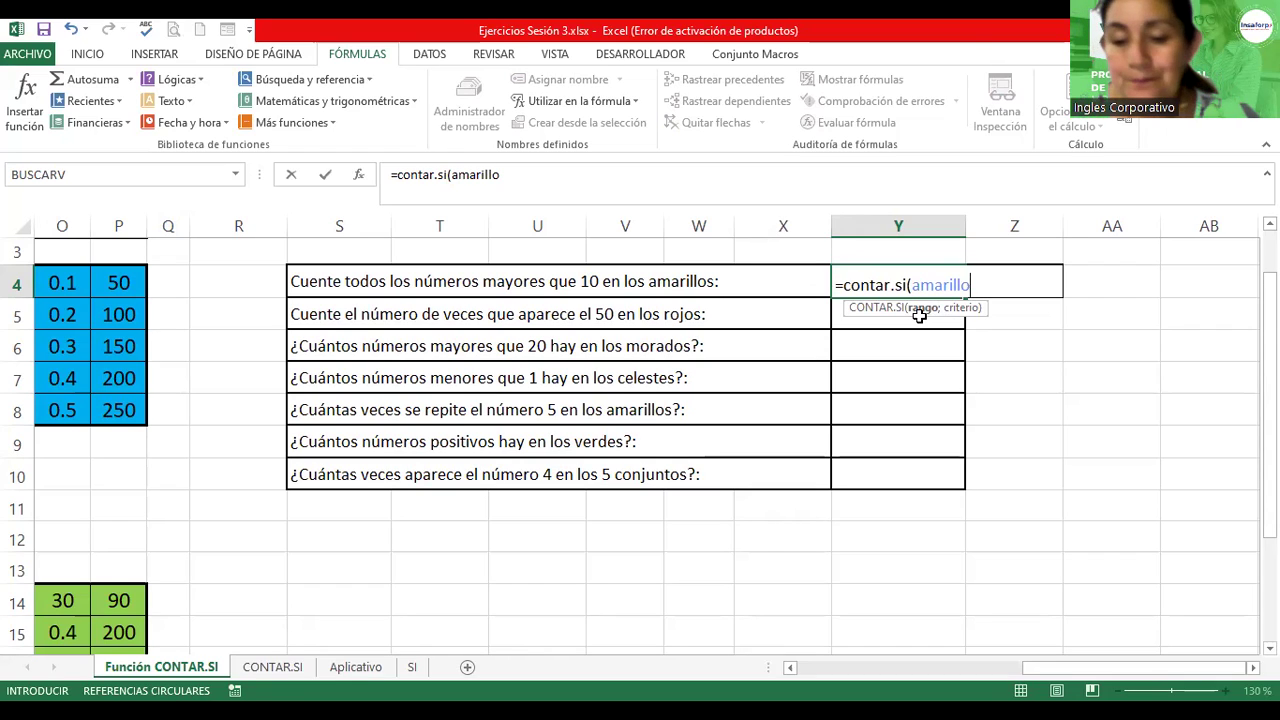
text(;)
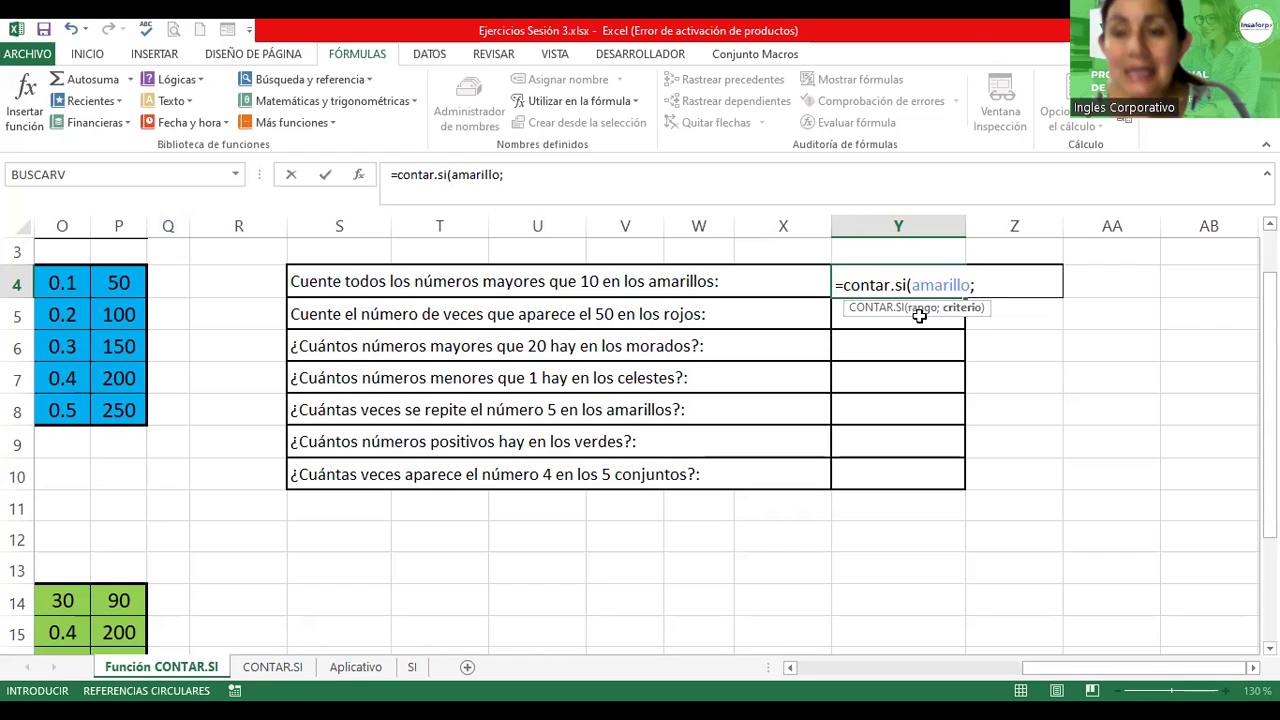
text(")
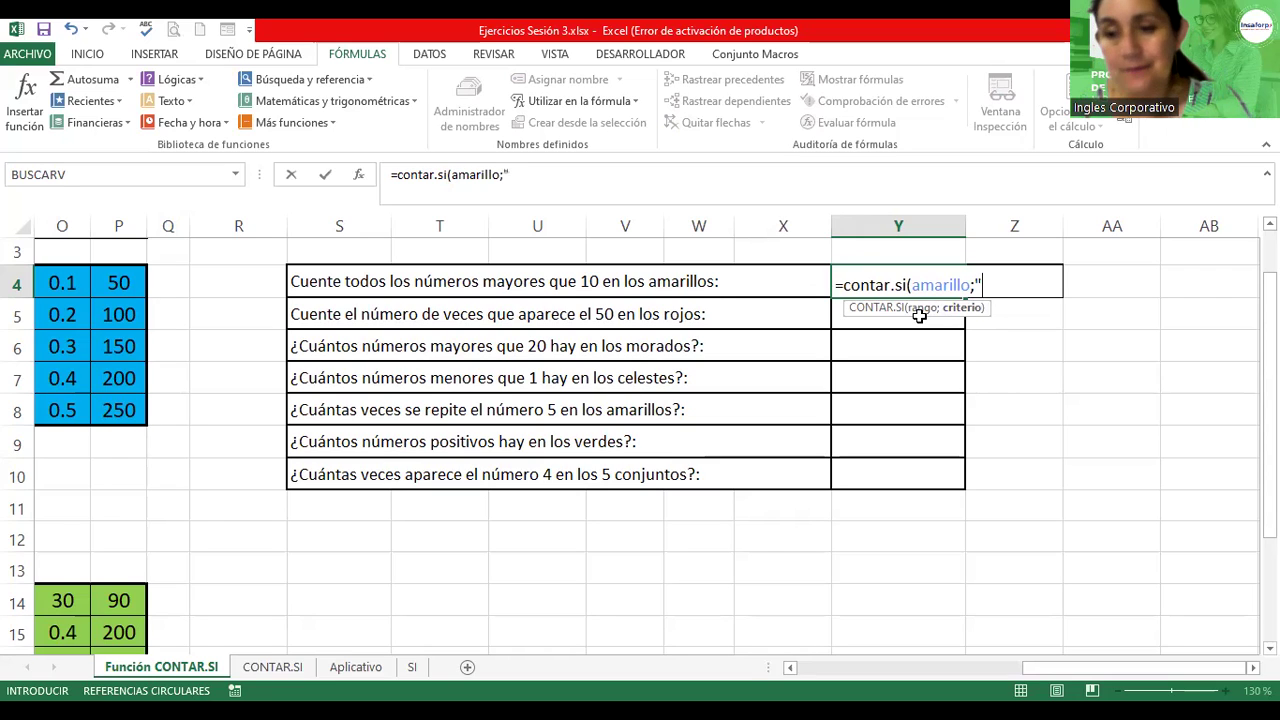
text(>)
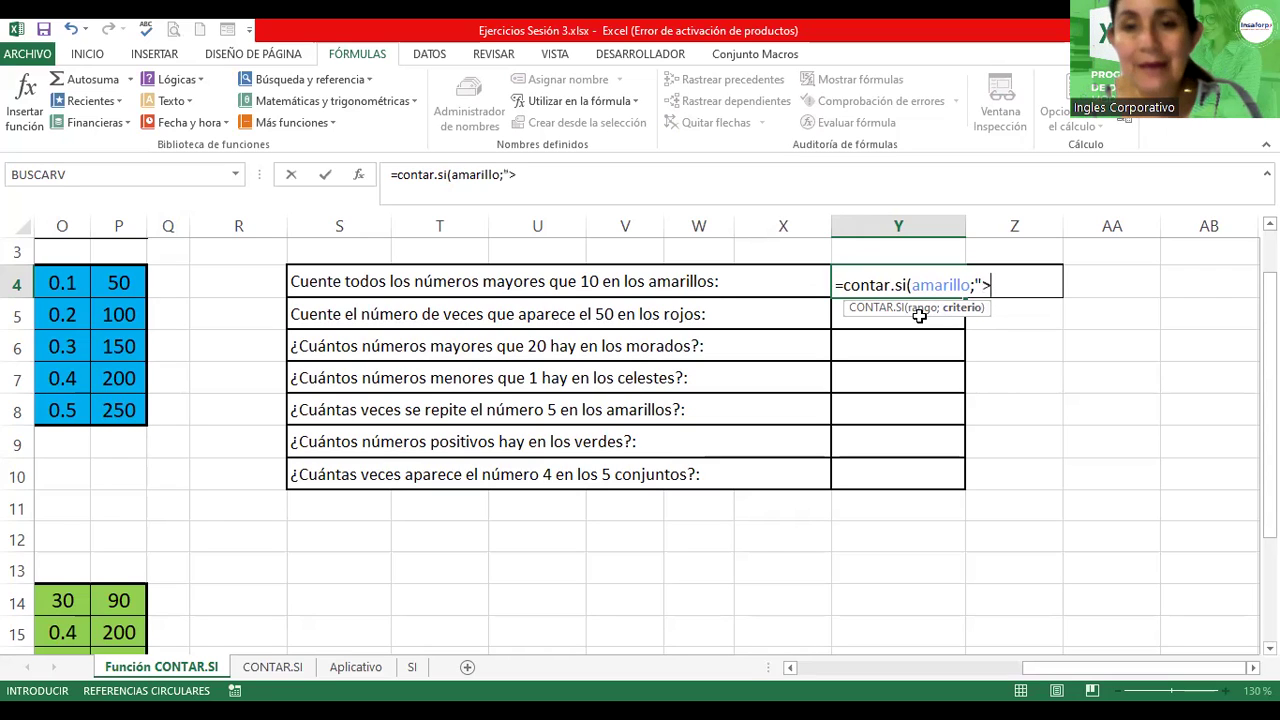
text(10")
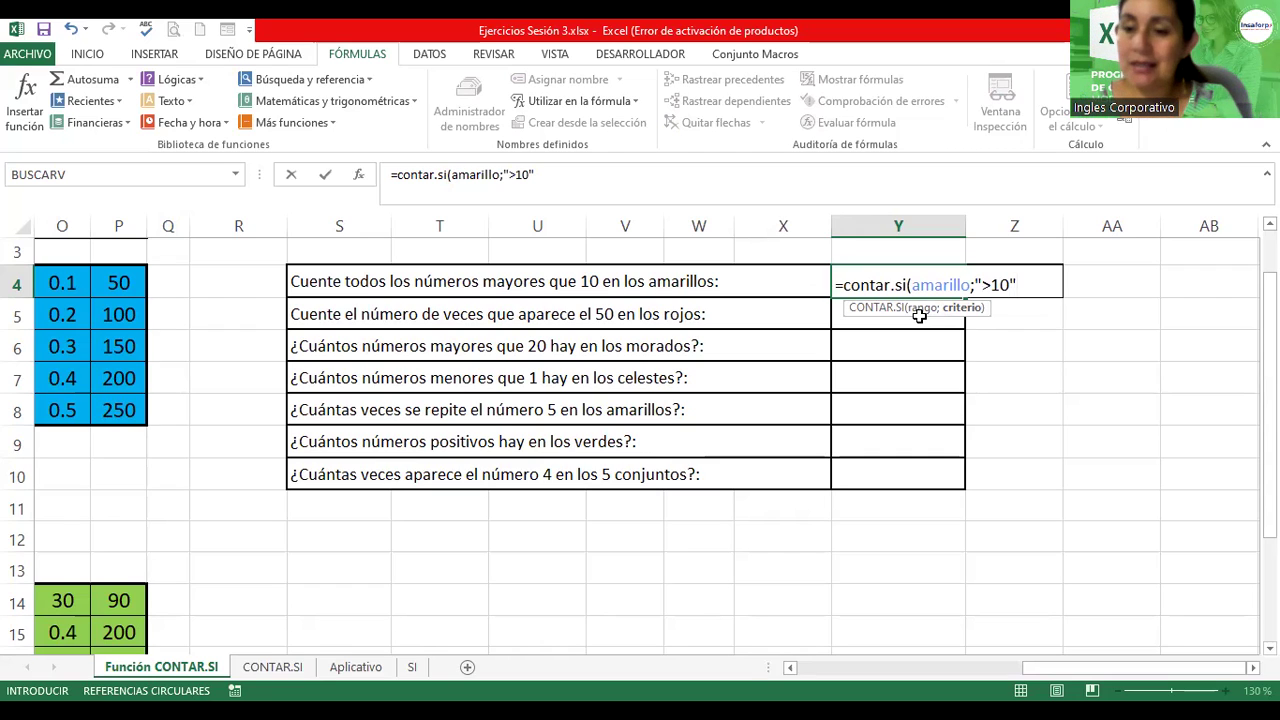
text())
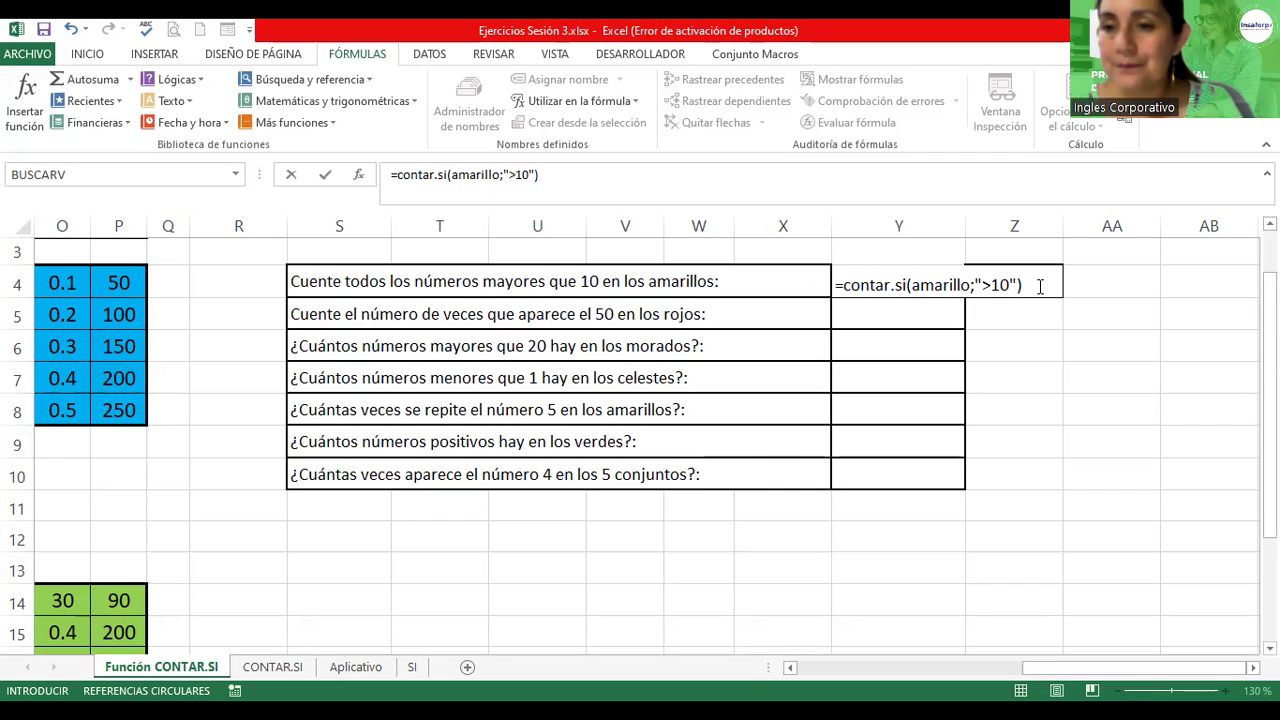
Confirm the formula so Y4 shows 8, then centre it and make it bold
key(Return)
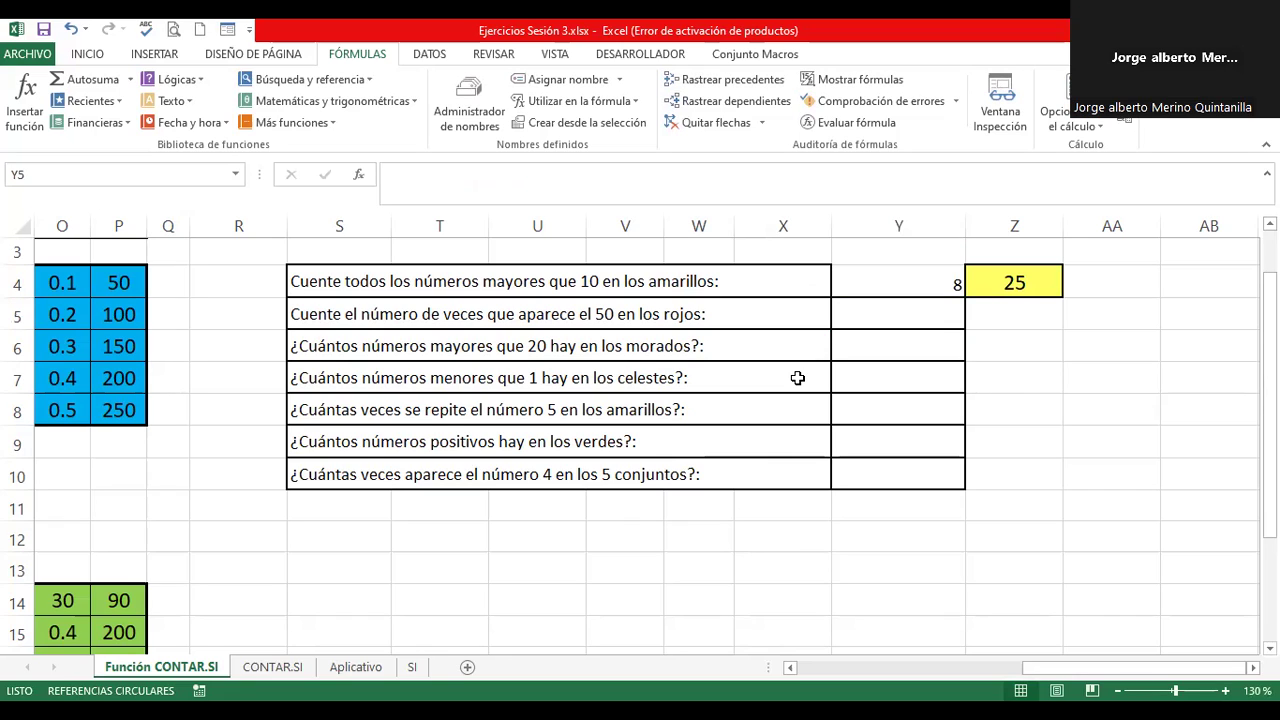
click(872, 277)
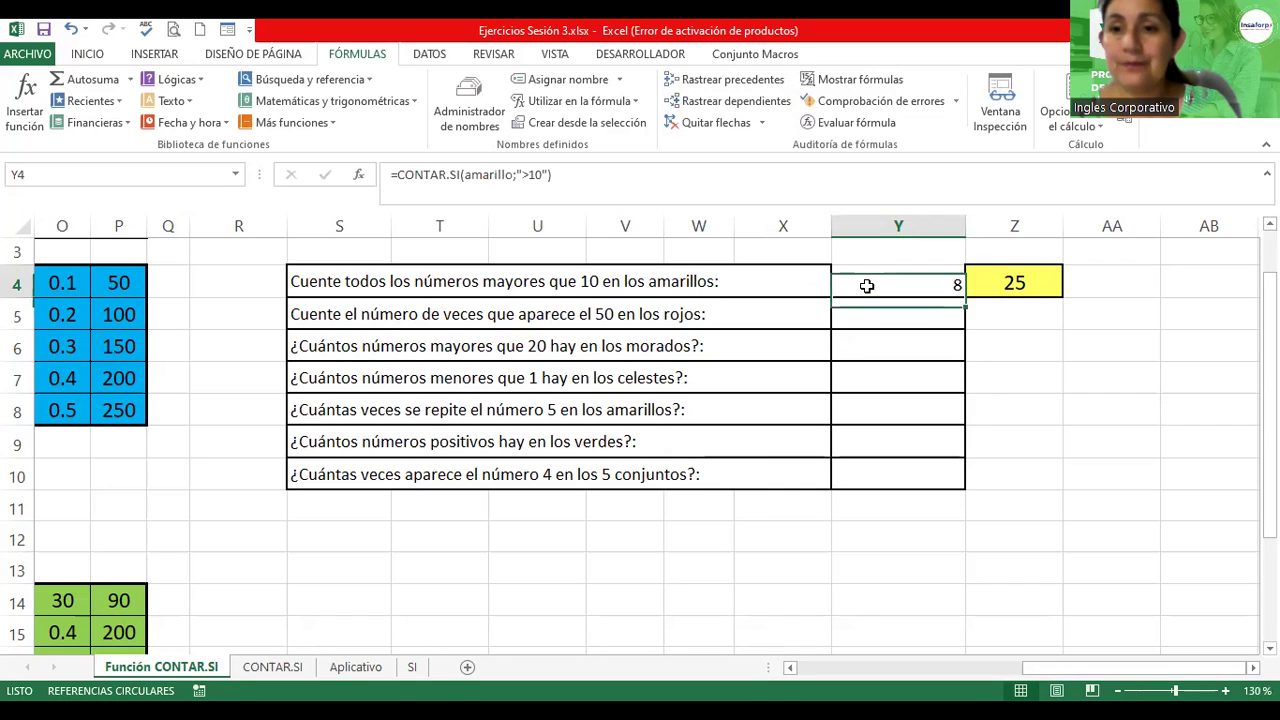
click(104, 57)
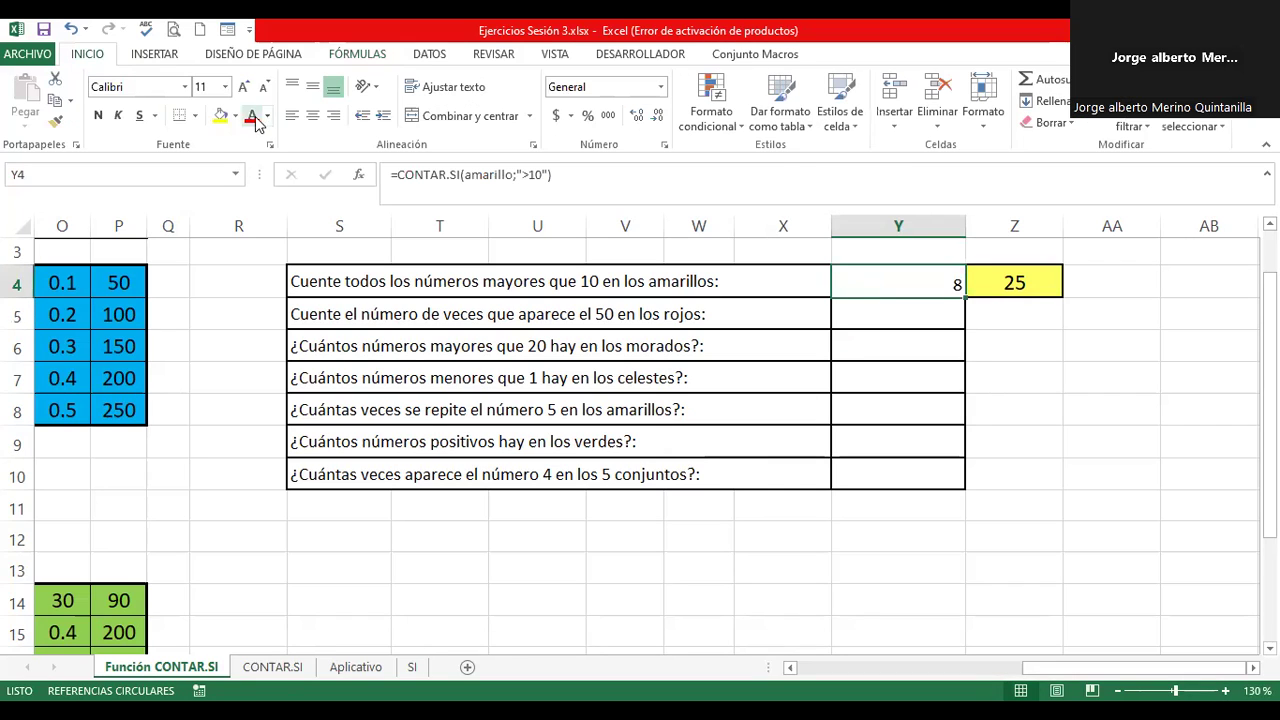
click(312, 117)
click(98, 115)
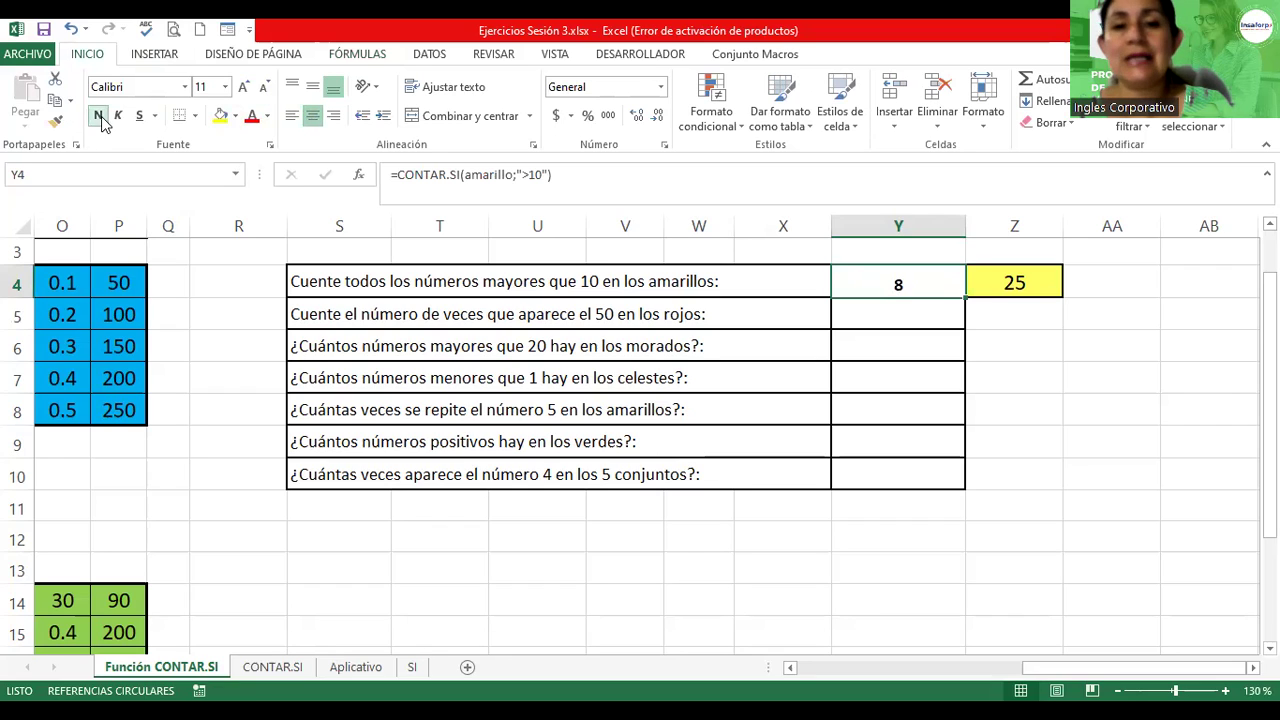
click(899, 314)
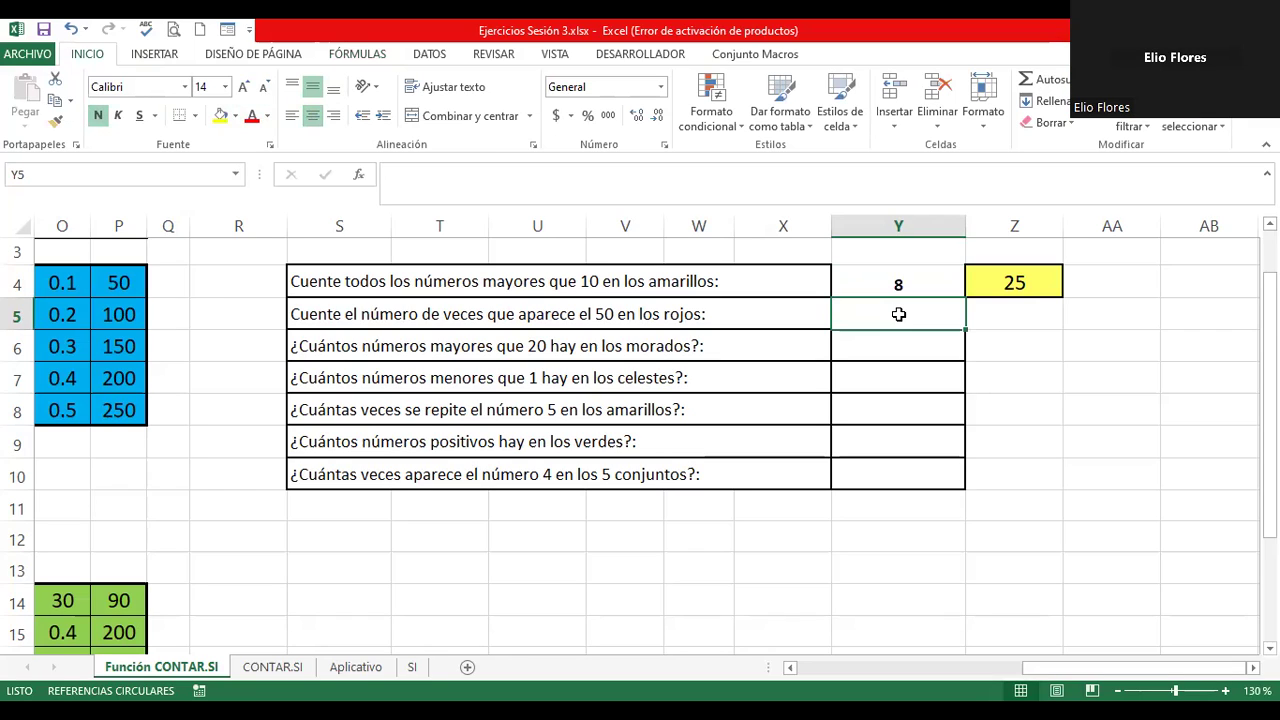
key(Up)
key(F2)
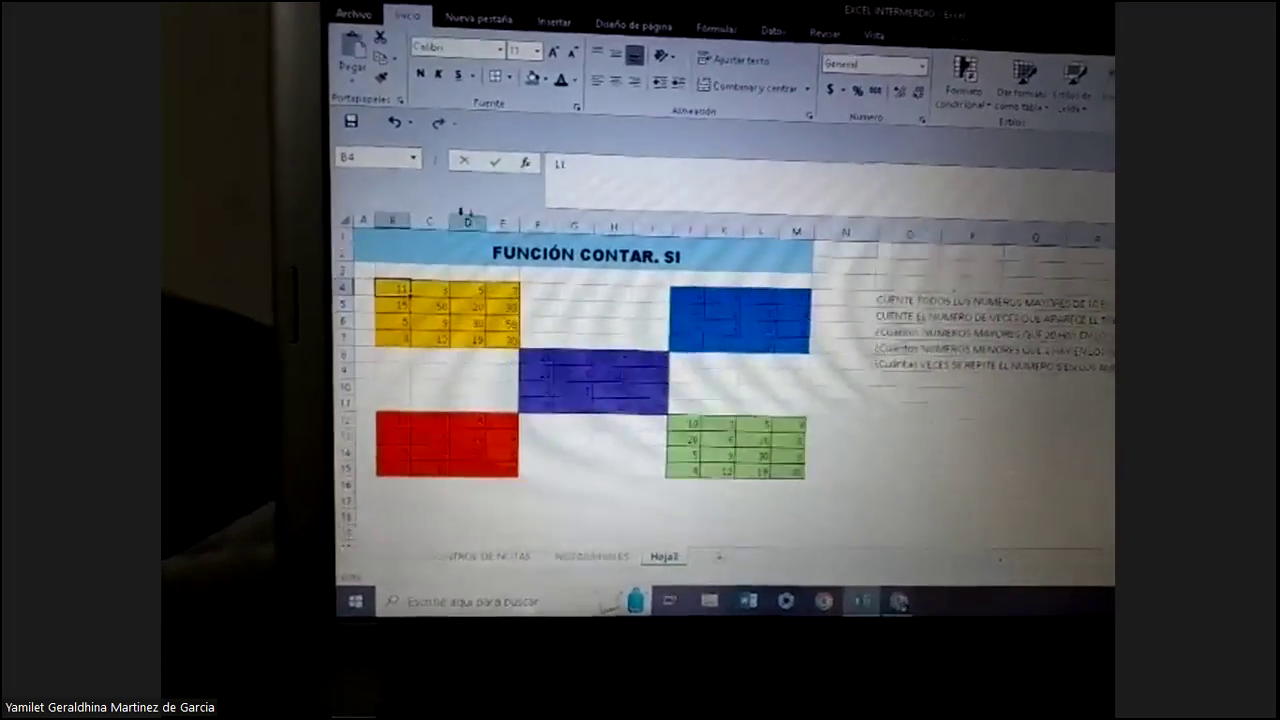
click(393, 165)
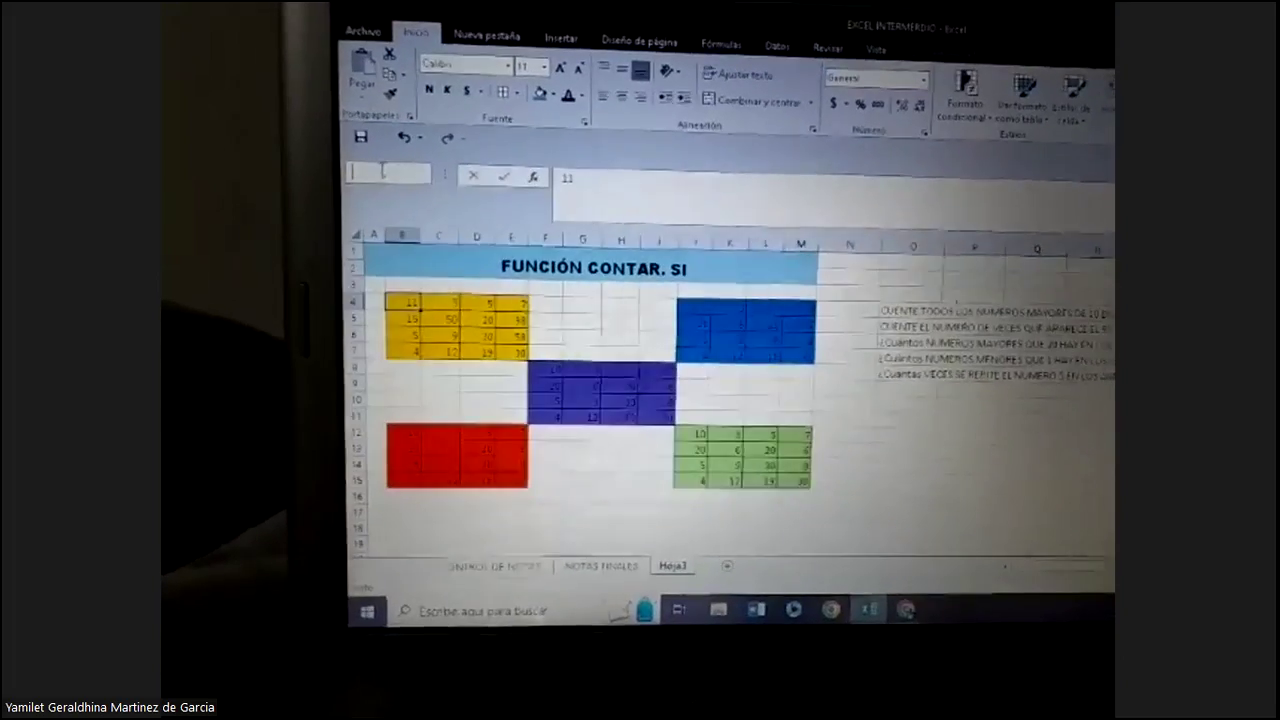
click(390, 342)
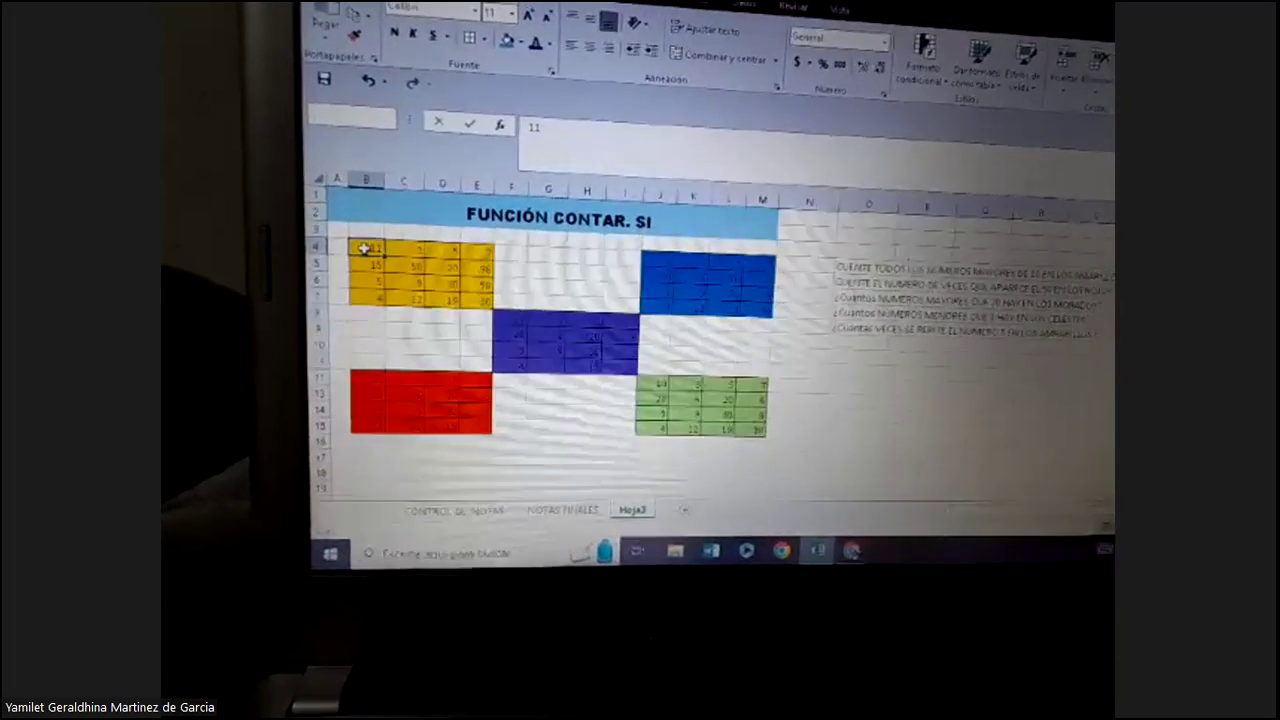
Select the yellow block and name it AMARILLO, dismissing the invalid-name warning
drag(462, 287, 477, 307)
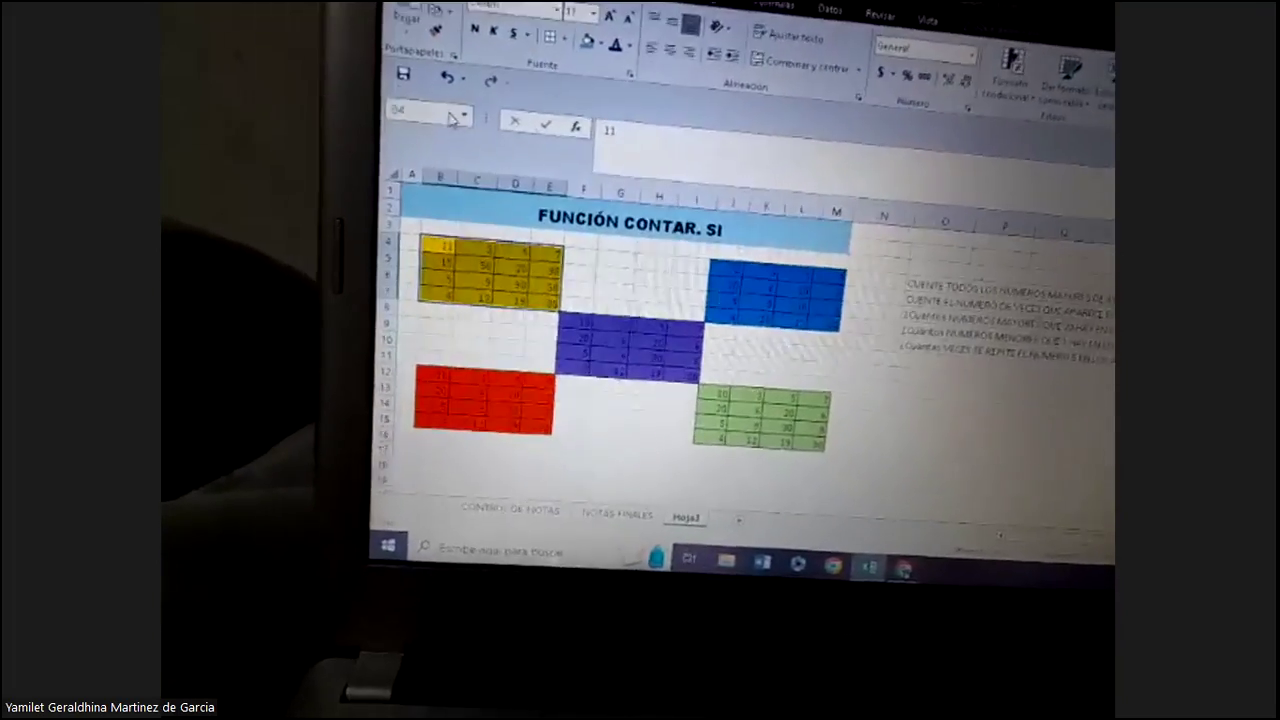
key(Return)
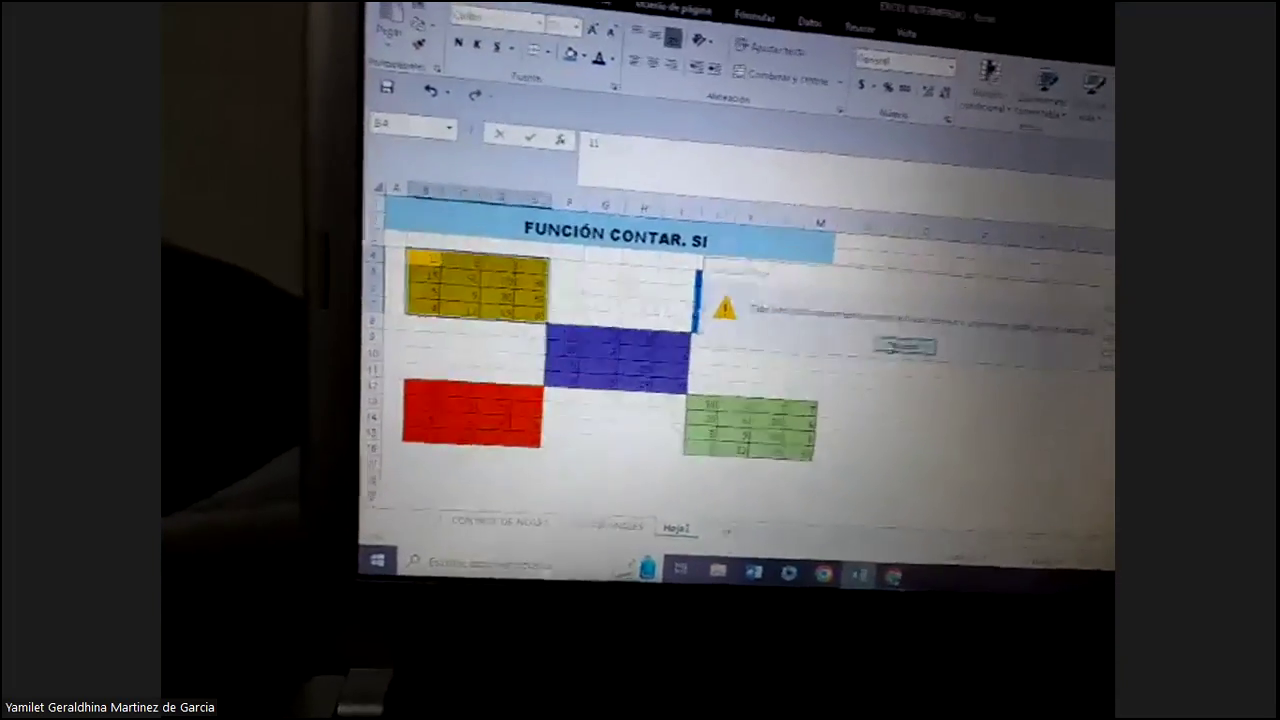
click(867, 345)
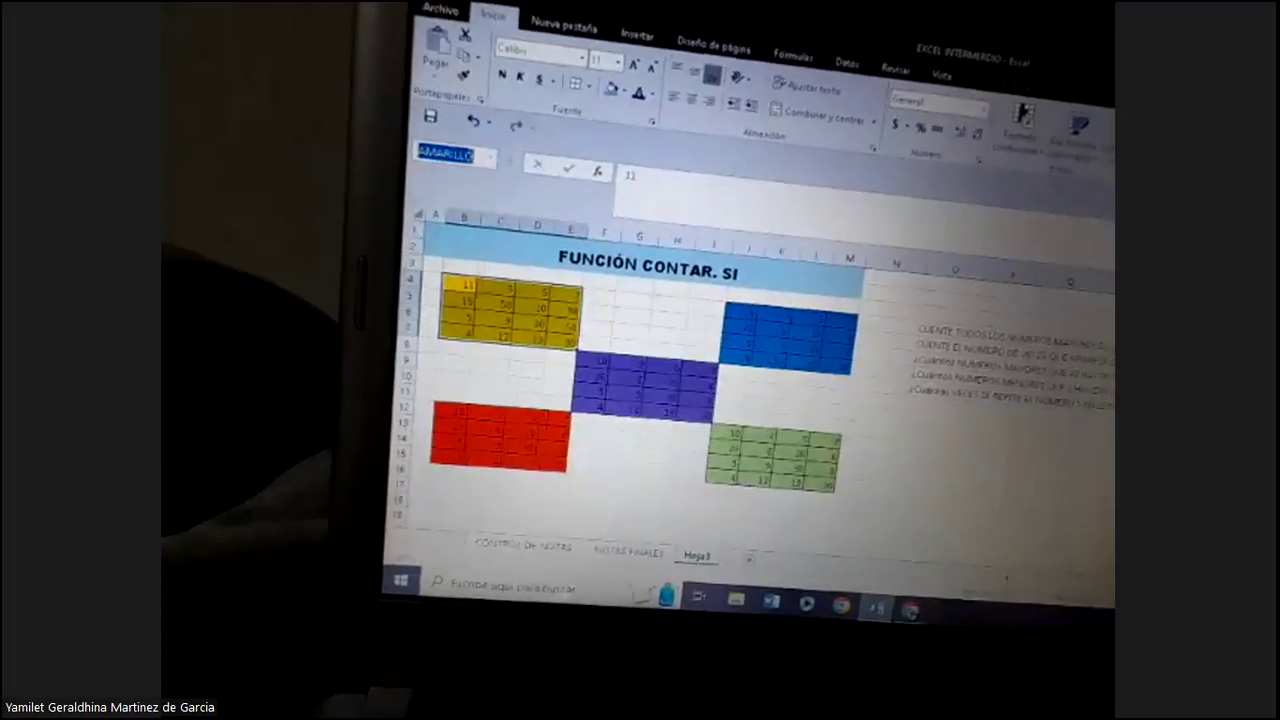
key(Return)
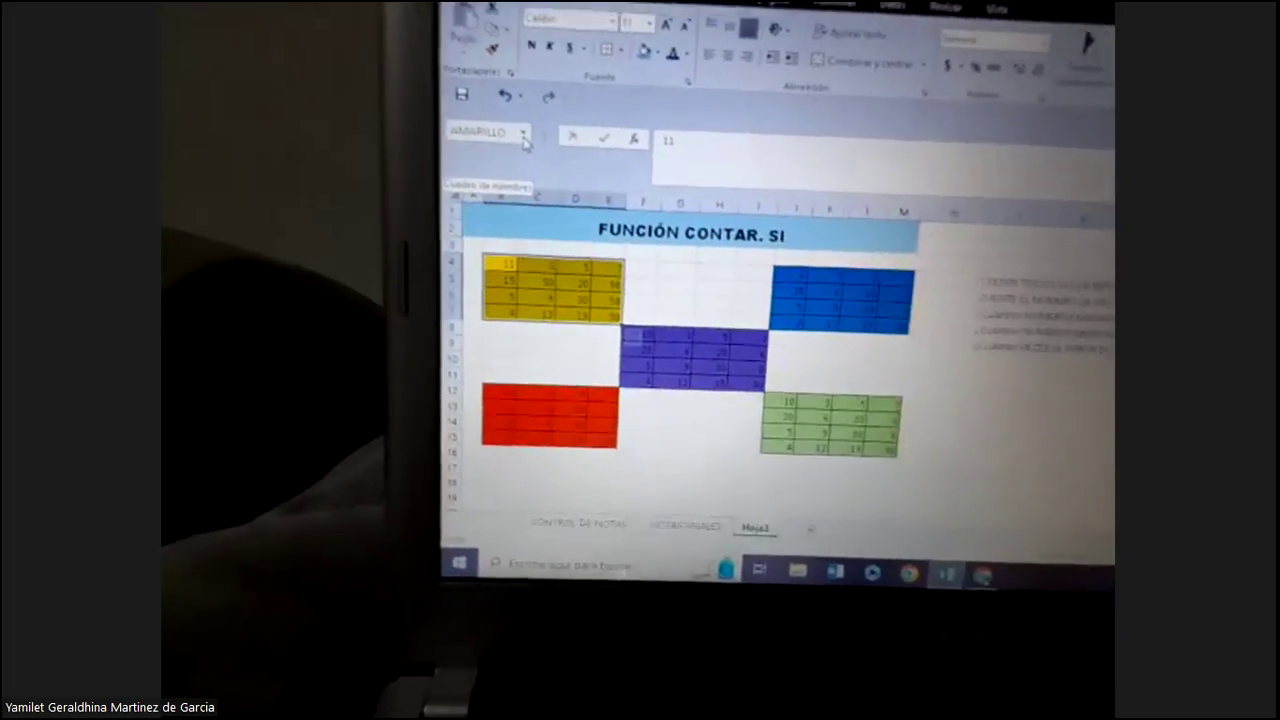
click(503, 104)
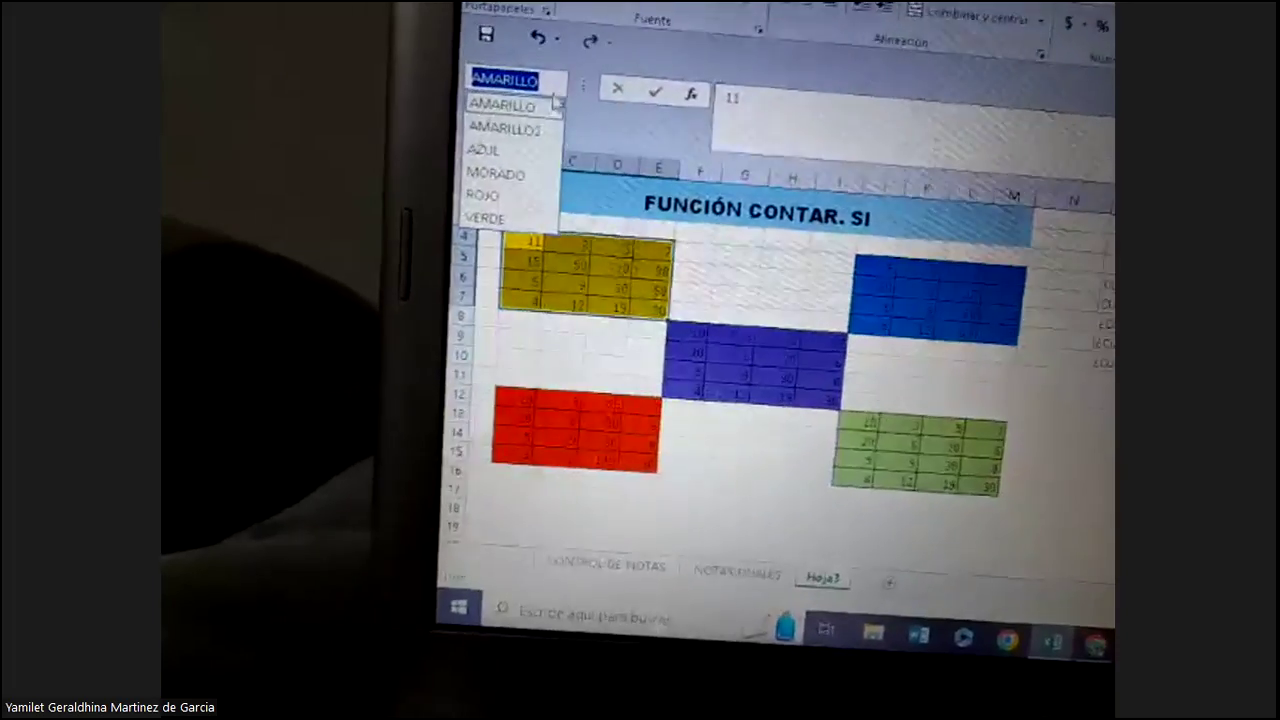
Jump to the AMARILLO range and check the values in cells D6 and K5
click(573, 112)
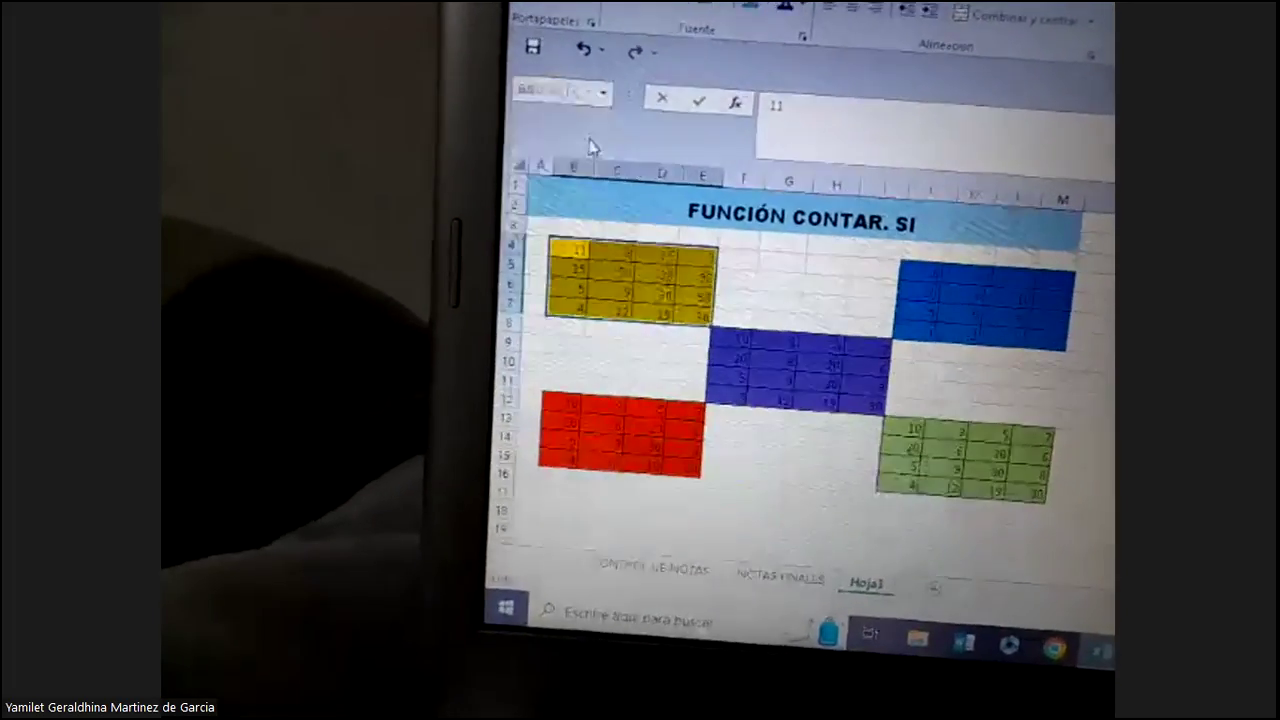
click(645, 350)
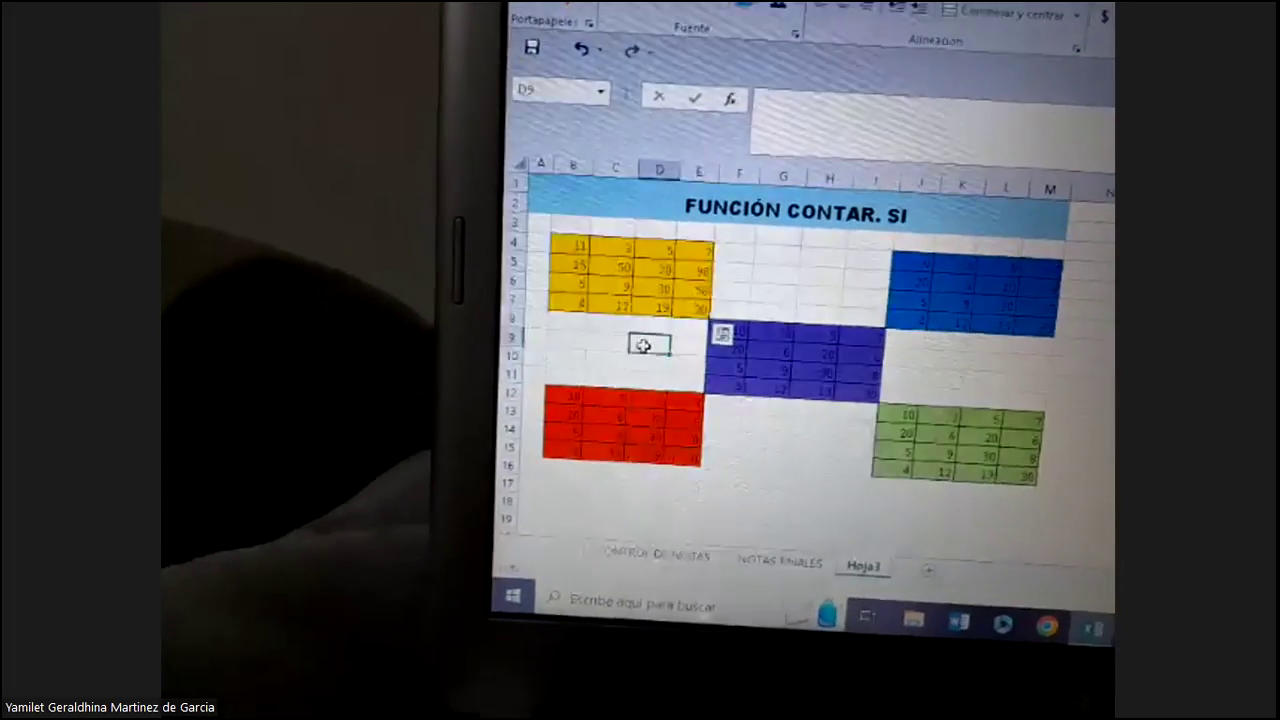
click(630, 307)
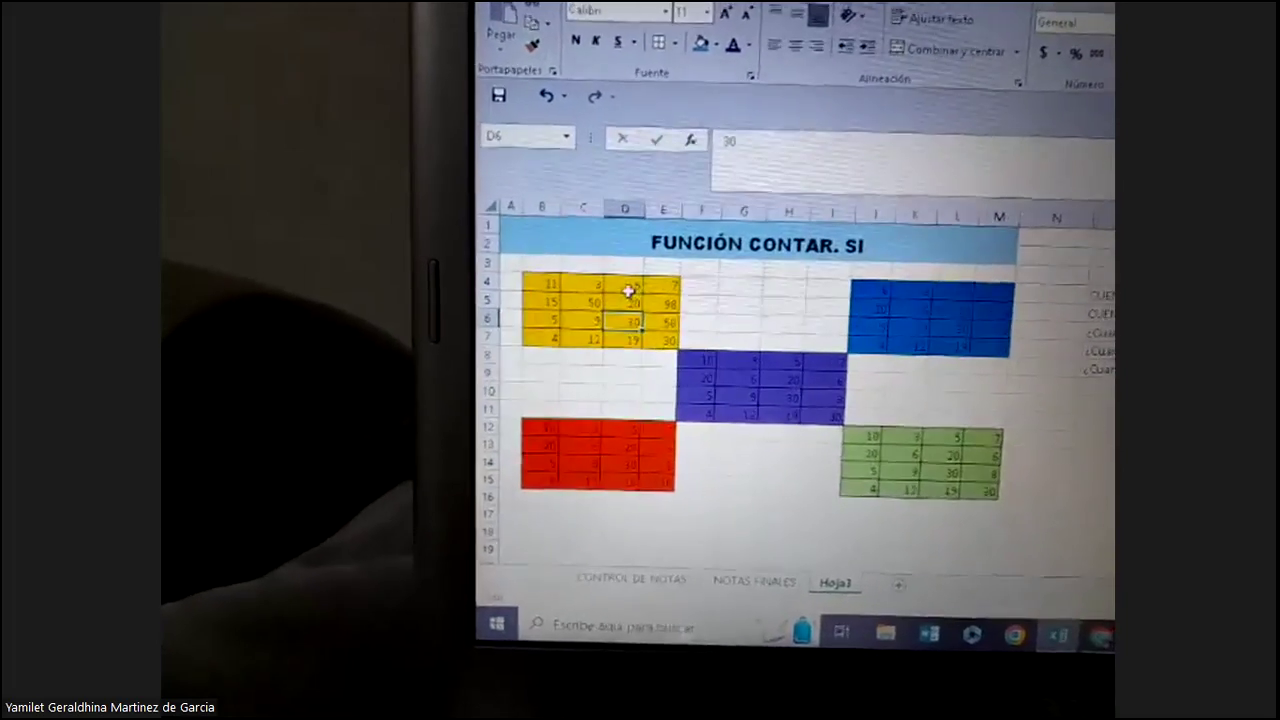
click(905, 298)
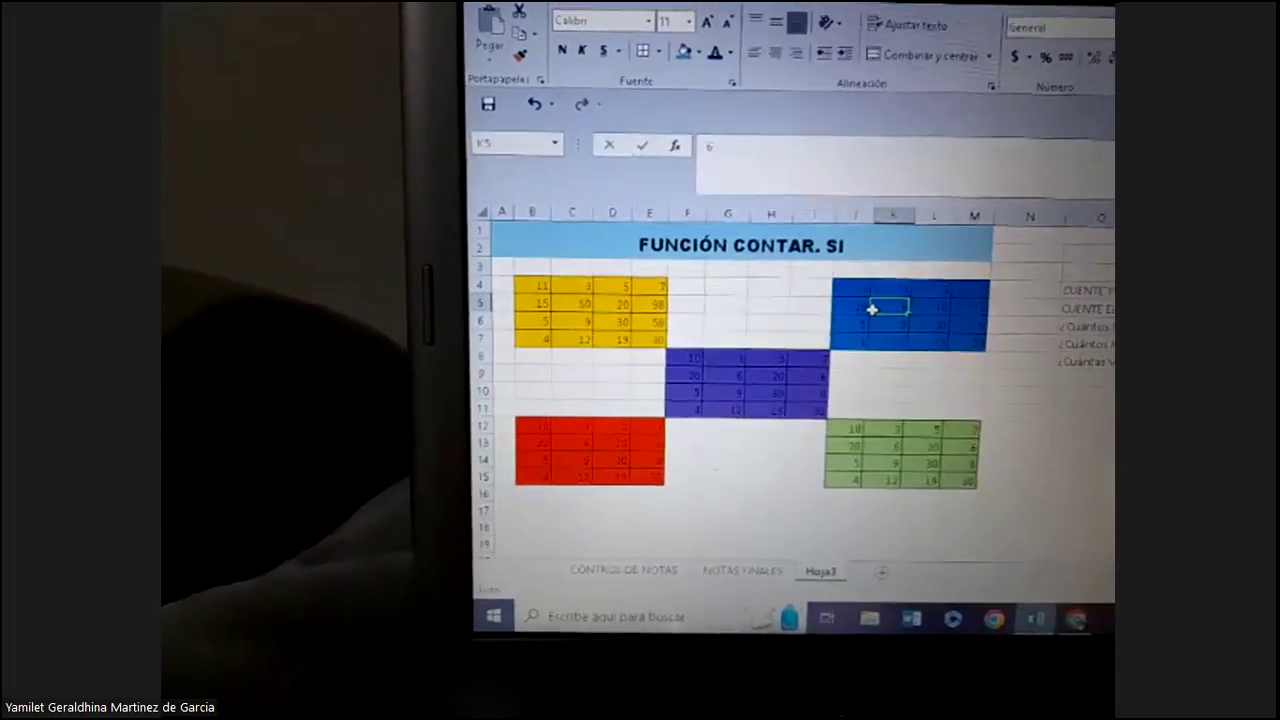
Select the blue block J4:M7 and begin entering its new range name
click(838, 285)
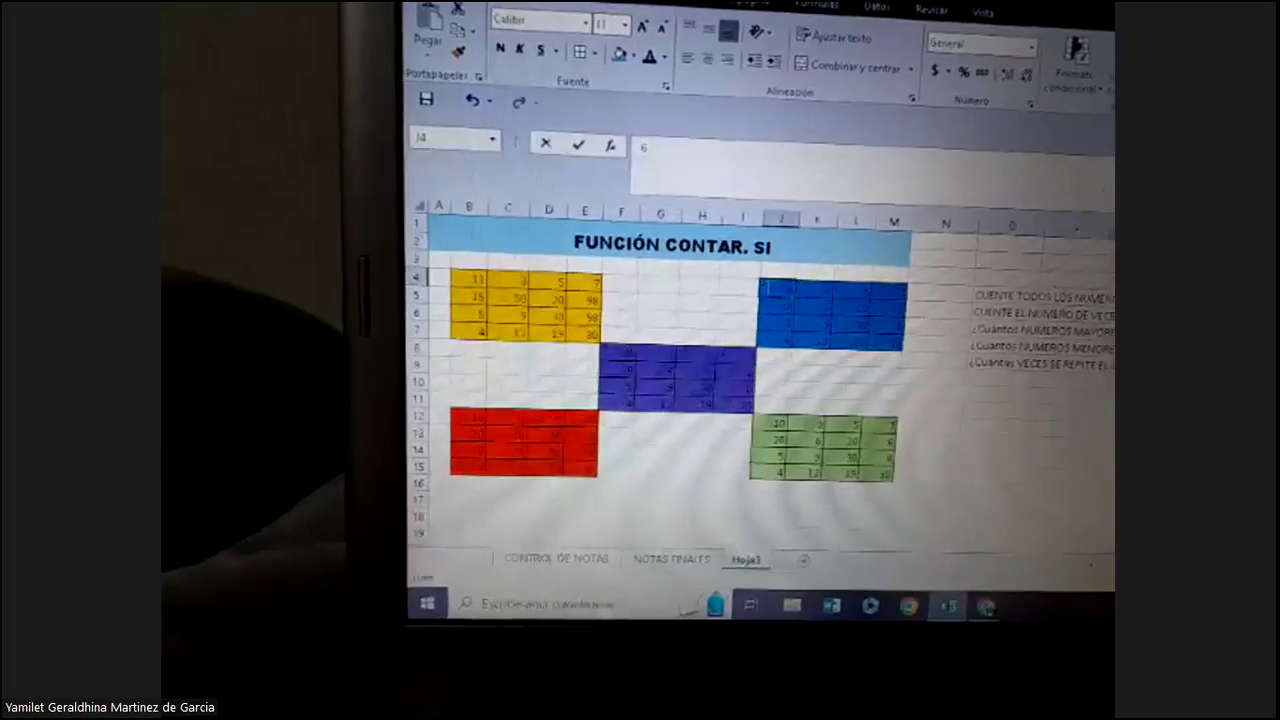
mouse_move(775, 290)
mouse_down()
mouse_move(920, 345)
mouse_move(884, 372)
mouse_up()
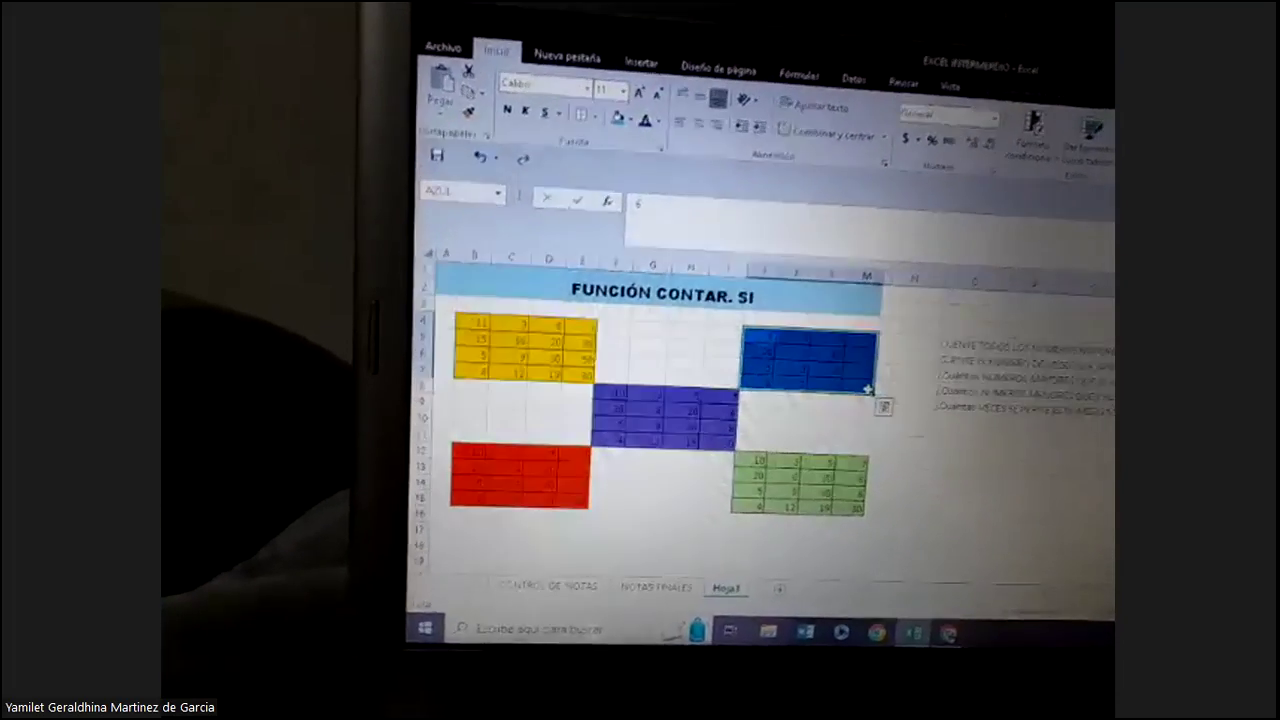
click(506, 194)
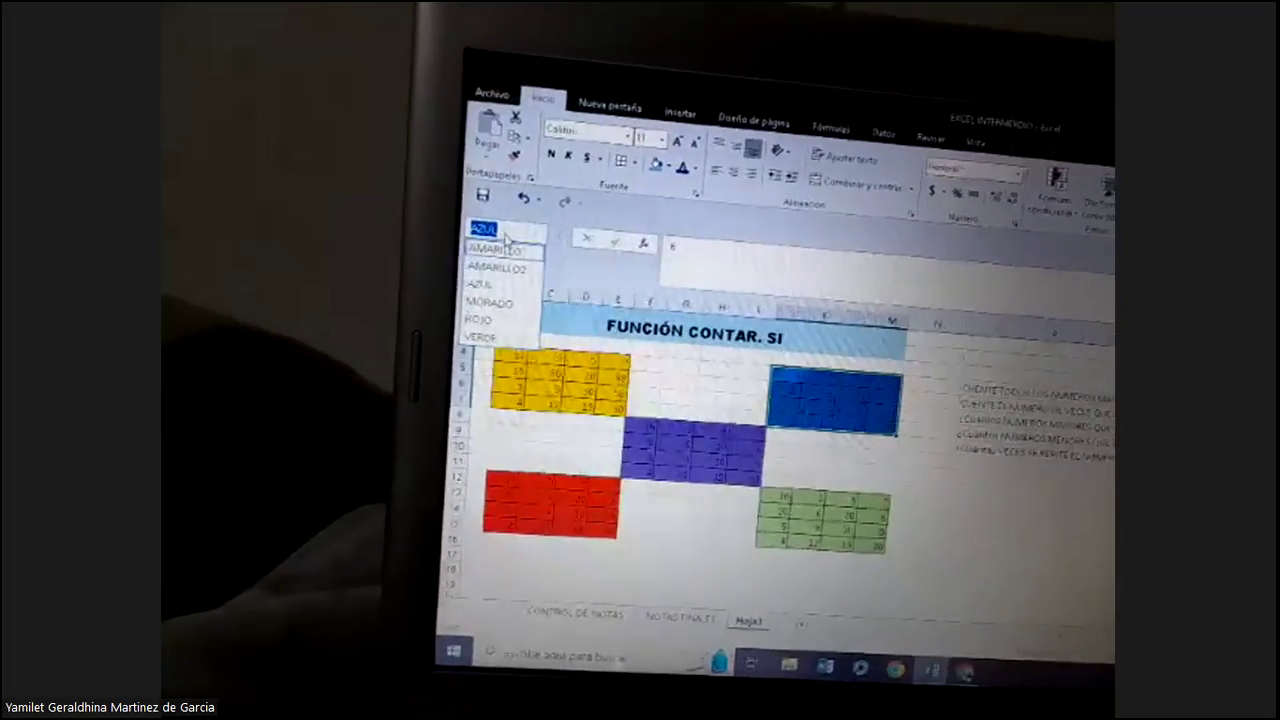
click(498, 229)
text(2)
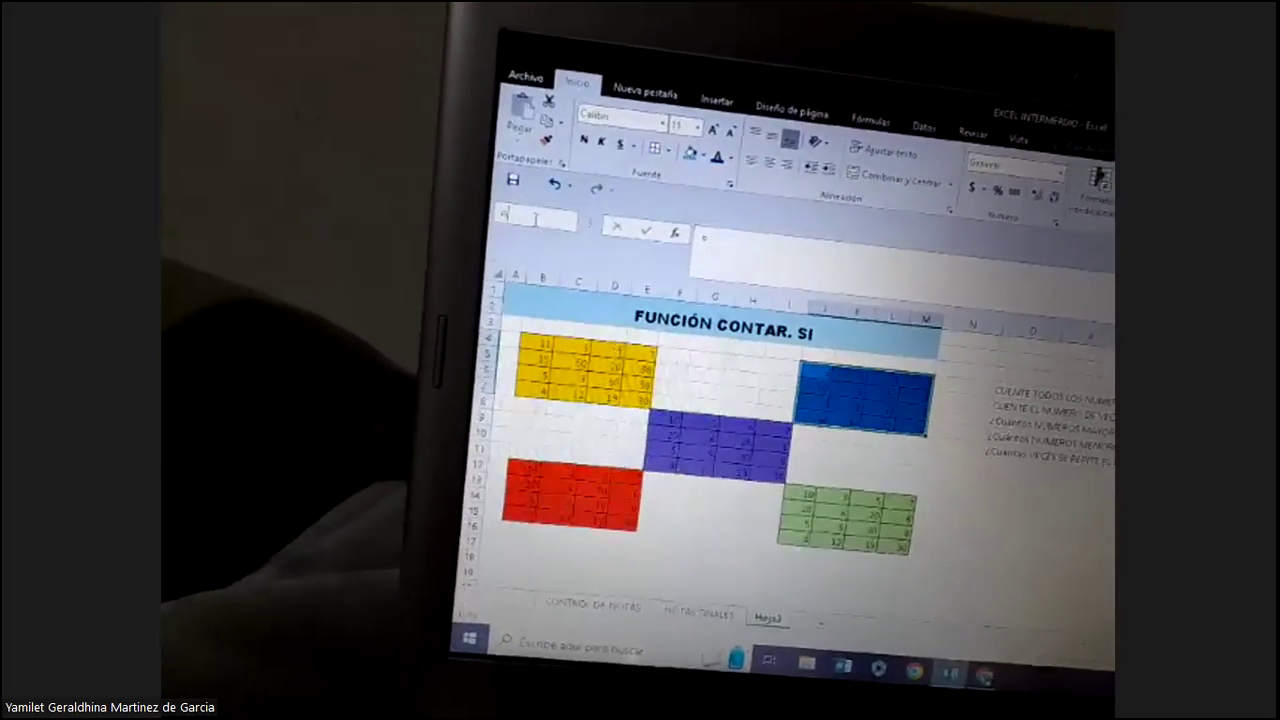
text(ZUL)
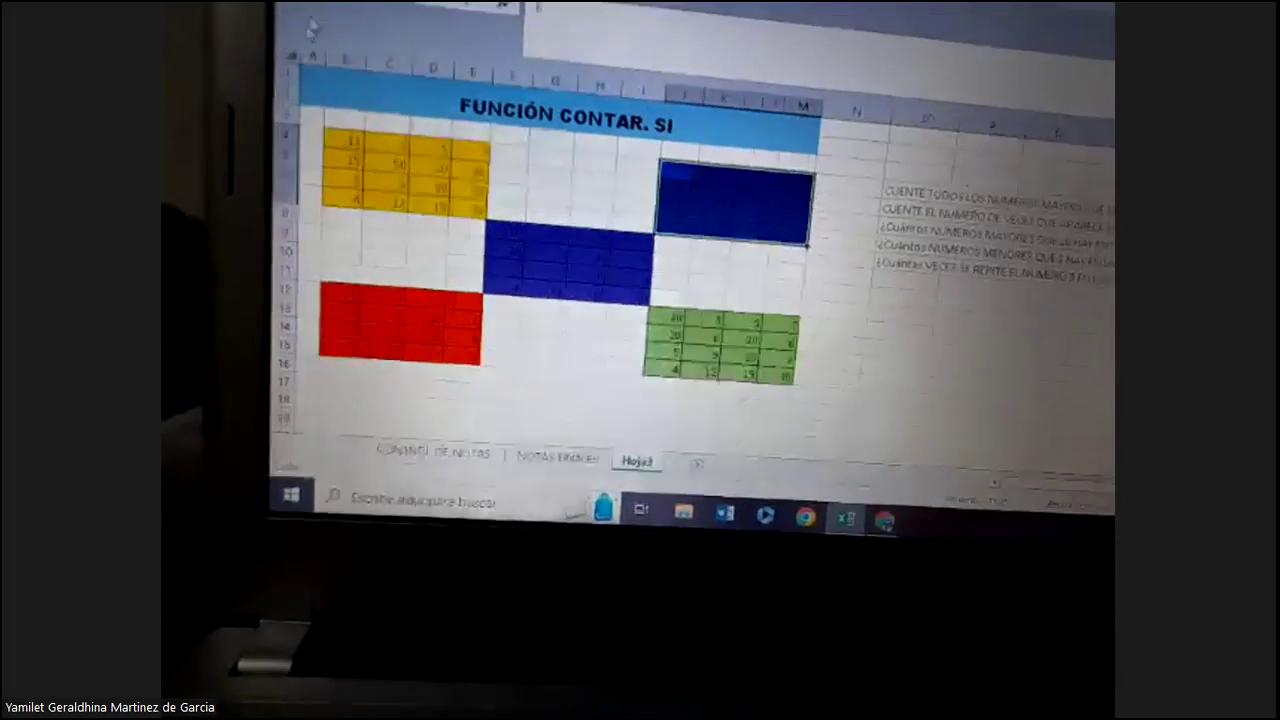
Select the middle purple block F9:I11 and show the named-range list
drag(495, 248, 615, 300)
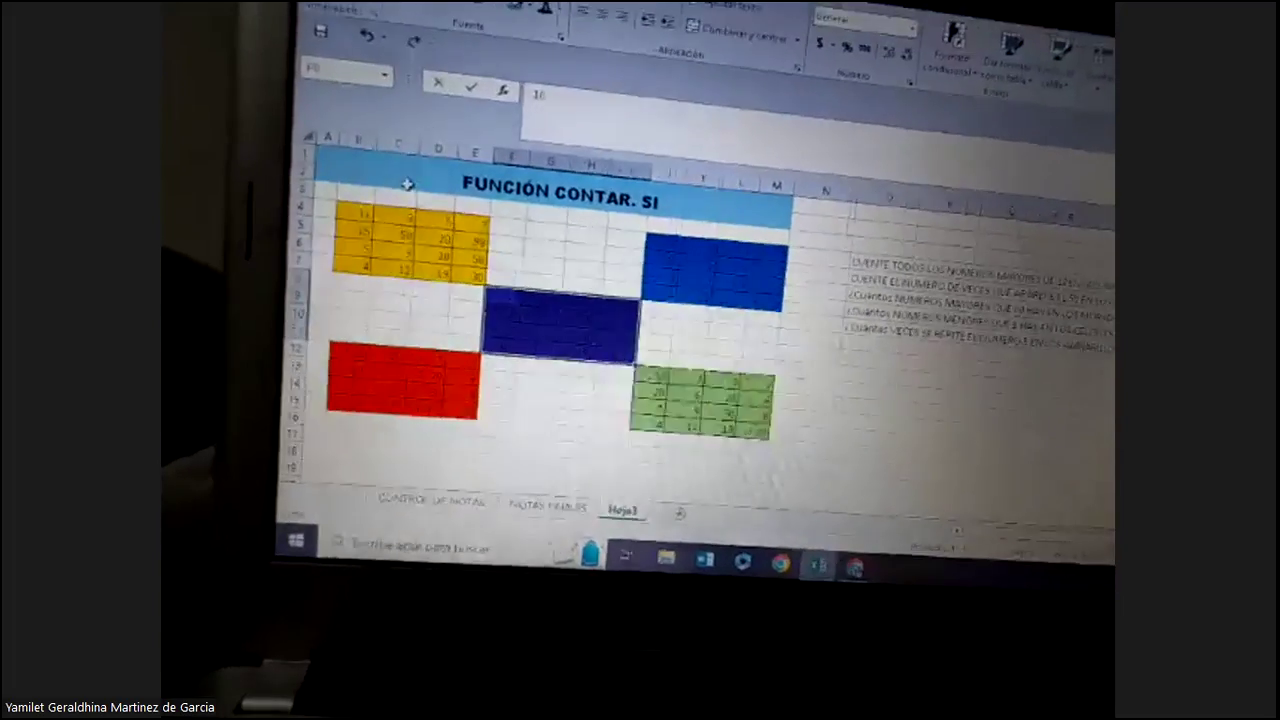
click(397, 88)
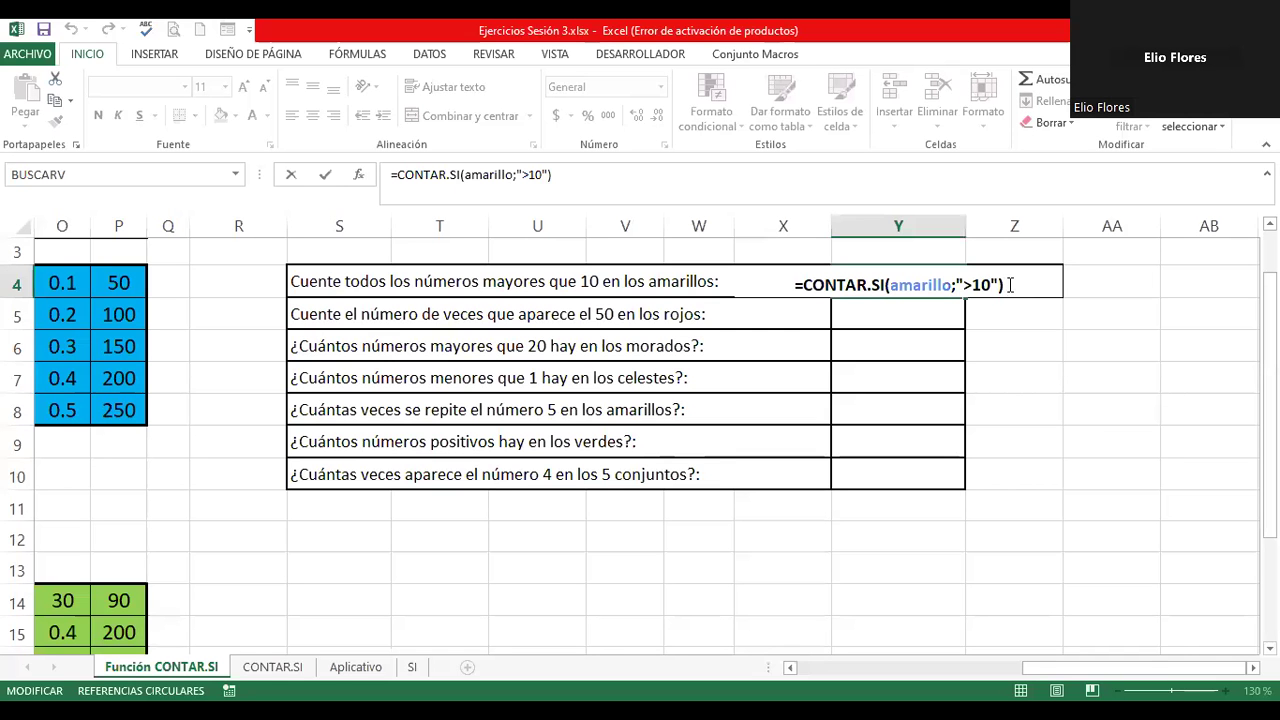
Confirm the Y4 formula =CONTAR.SI(amarillo;">10"), which returns 0
key(Return)
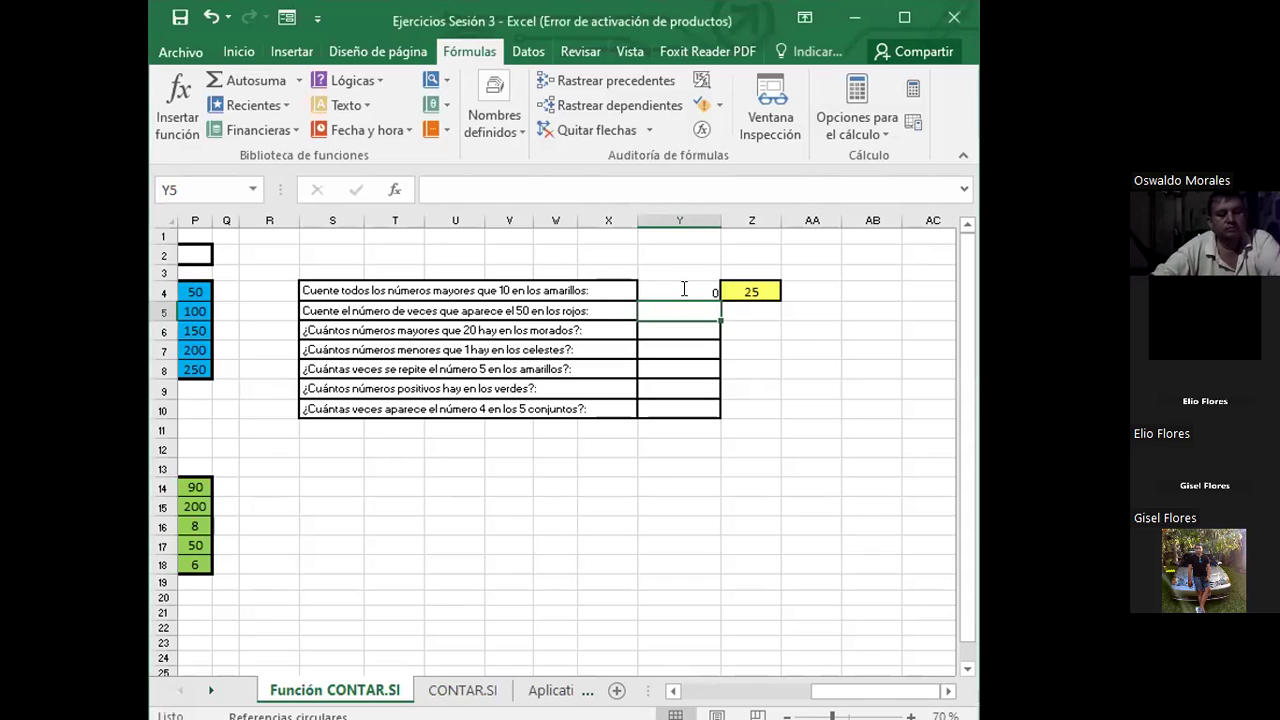
Remove the stray space before >10 in Y4's criterion so the yellow count shows 8
double_click(683, 290)
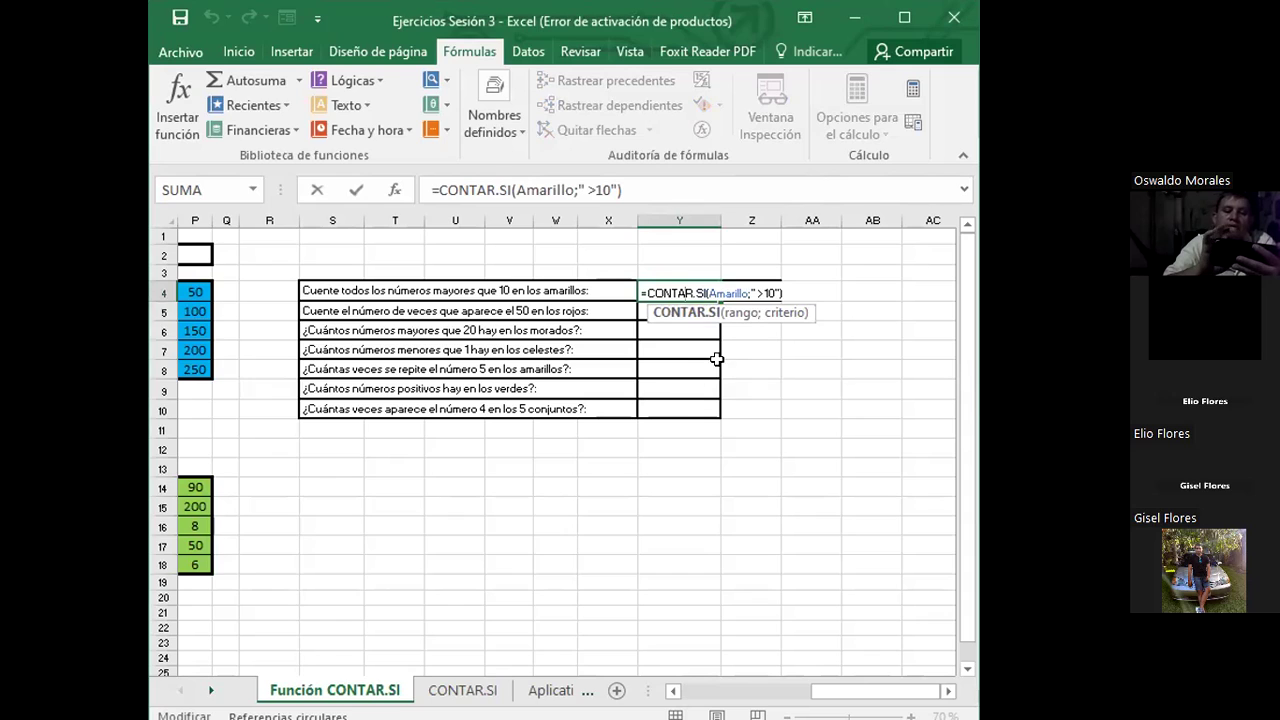
click(759, 291)
key(BackSpace)
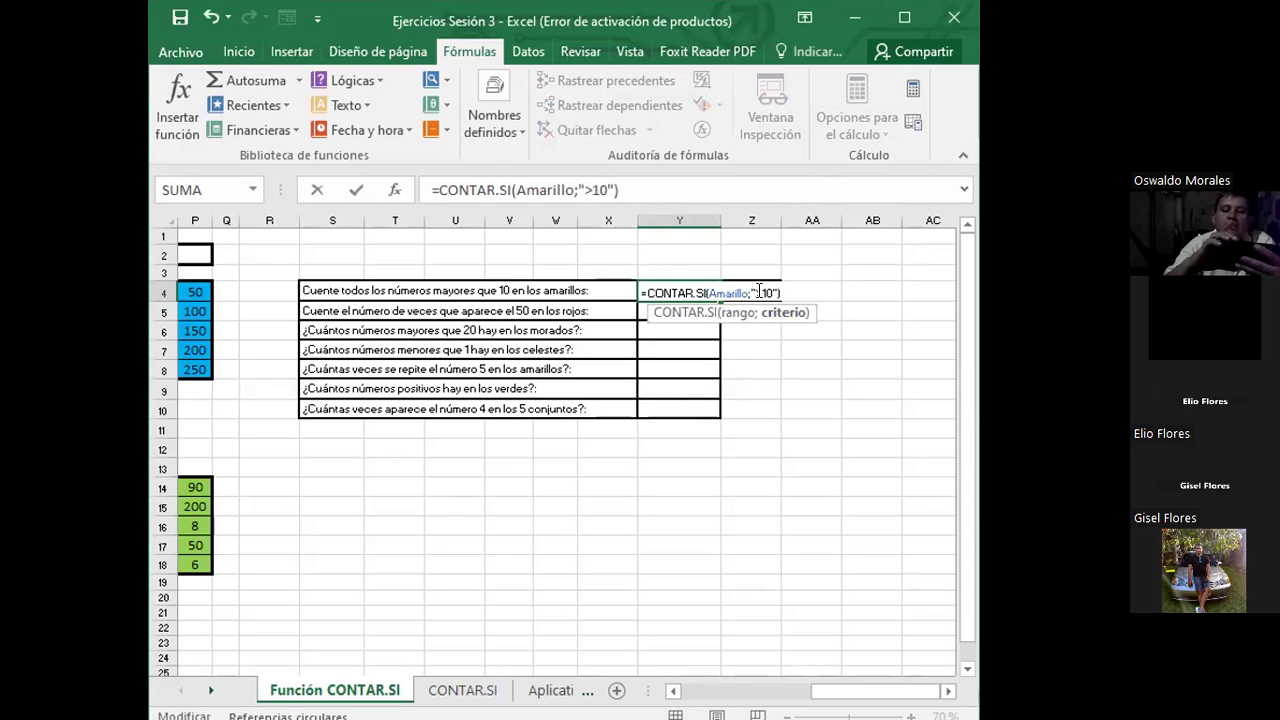
key(Return)
click(690, 290)
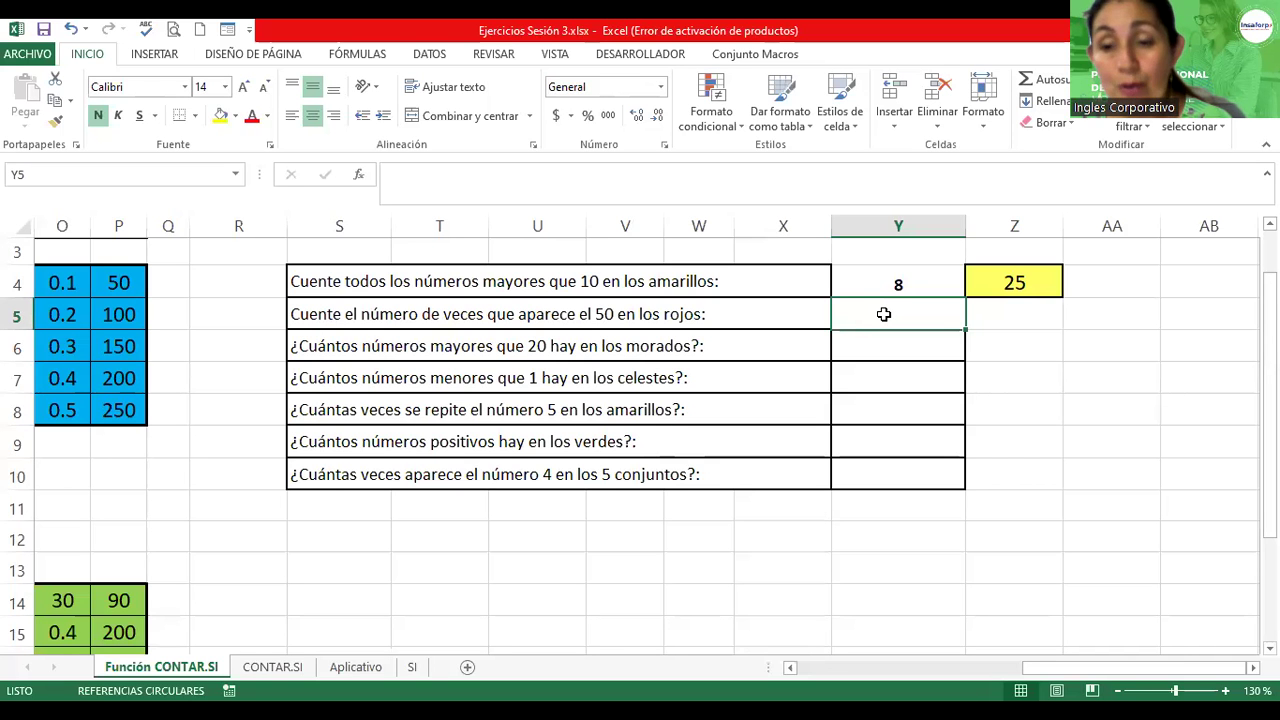
Enter =contar.si(rojo;"=50") in Y5 to count the 50s in the red set, giving 2
text(=c)
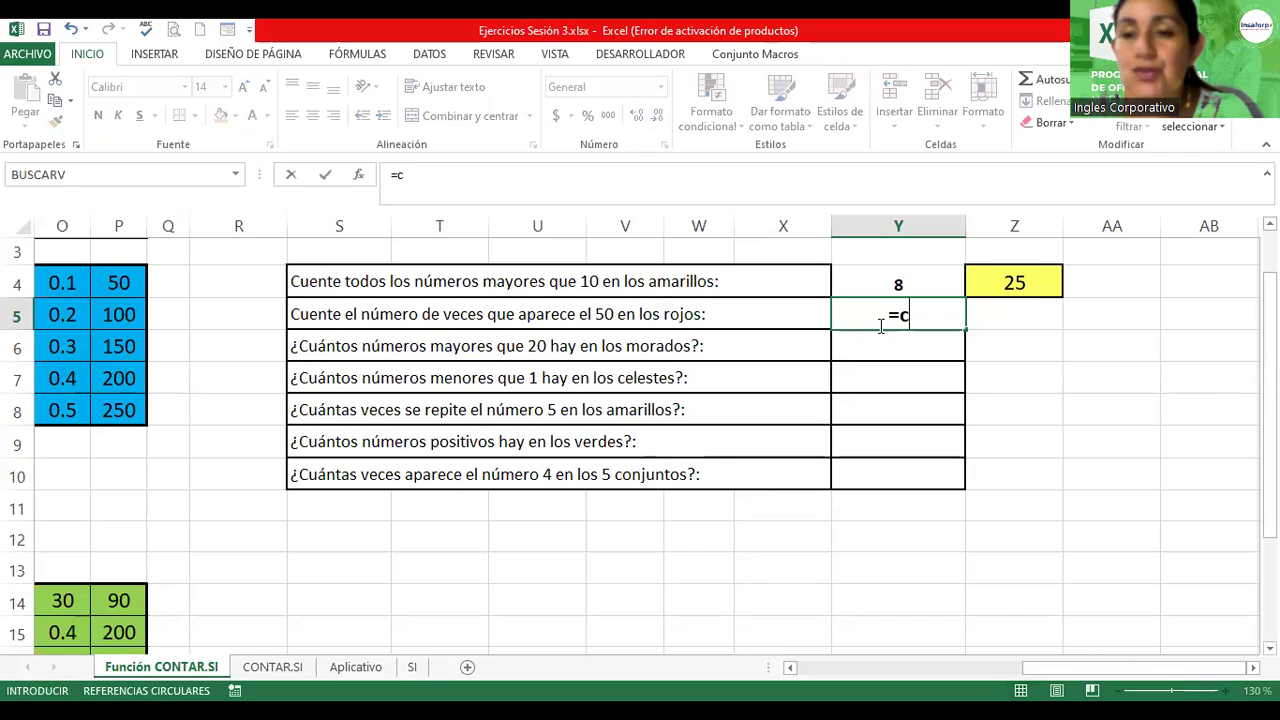
text(ontar.si()
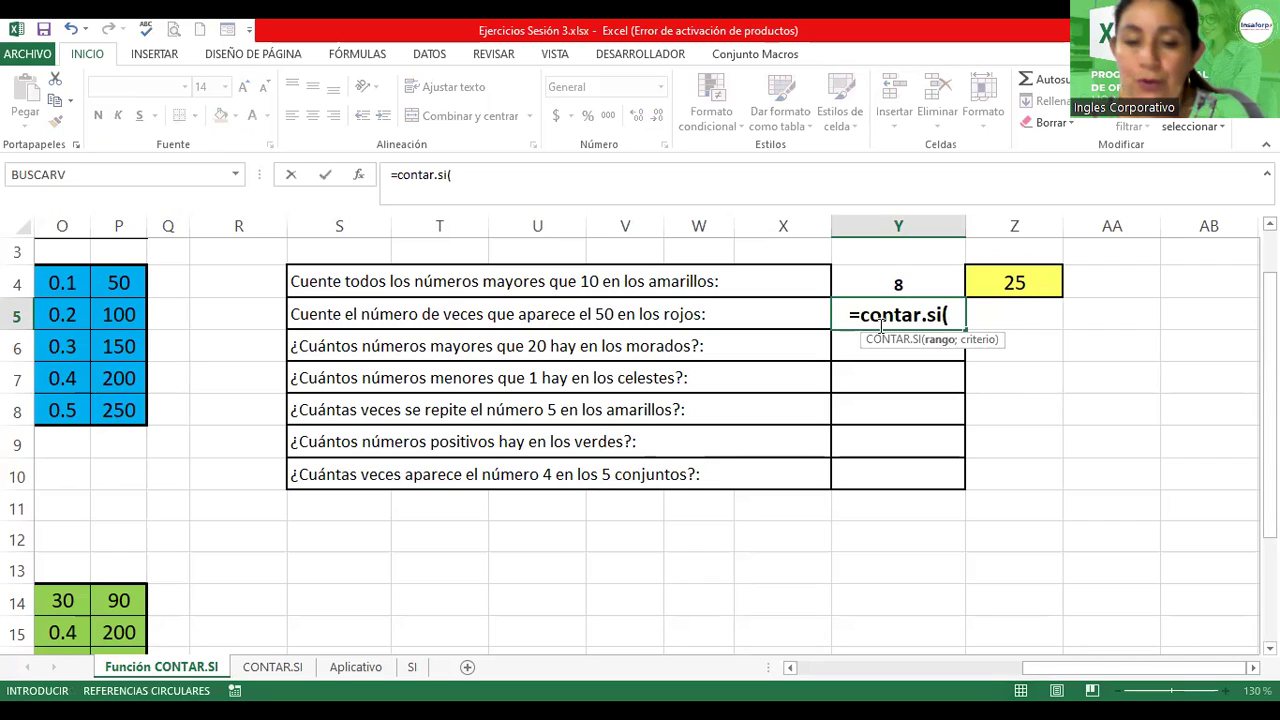
text(rojo)
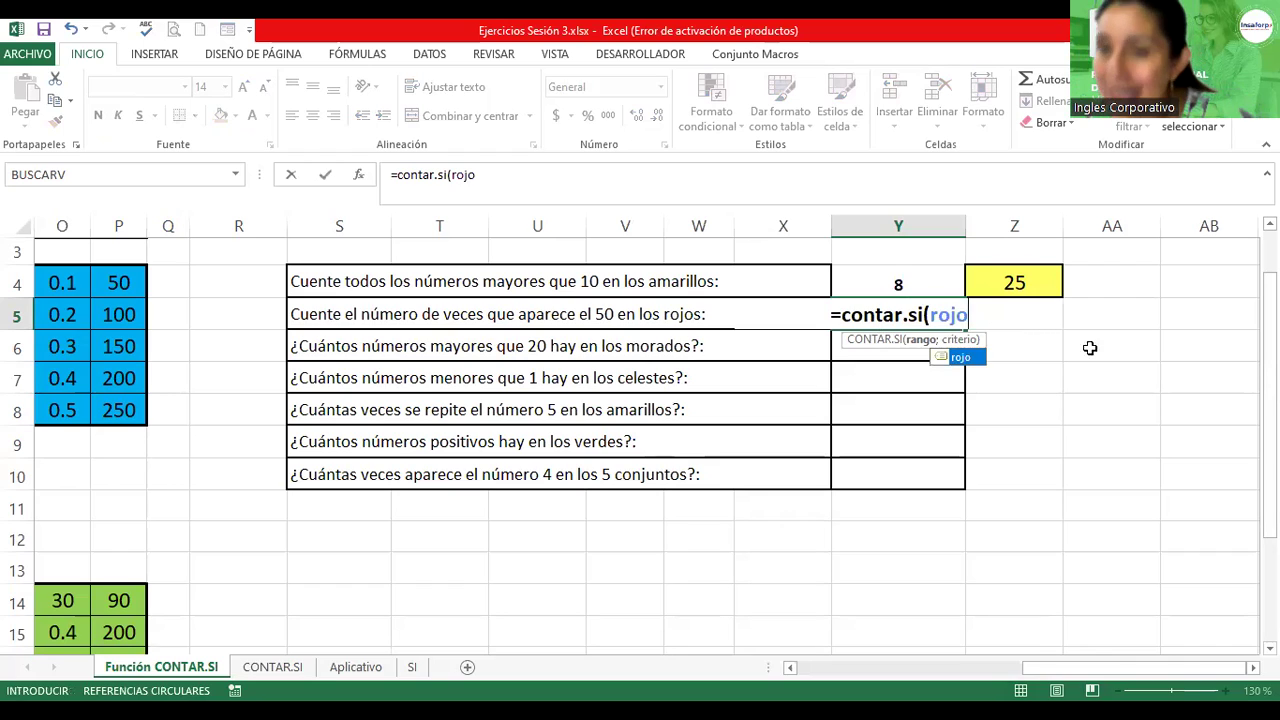
double_click(955, 356)
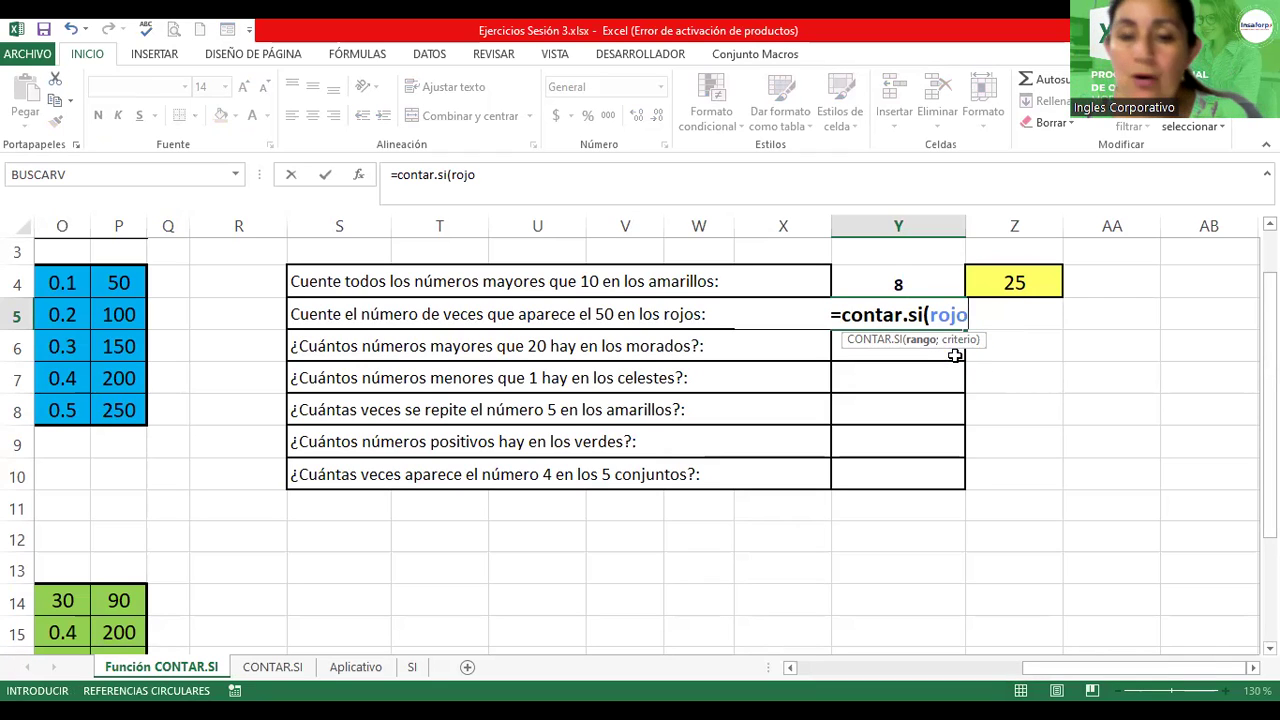
text(;")
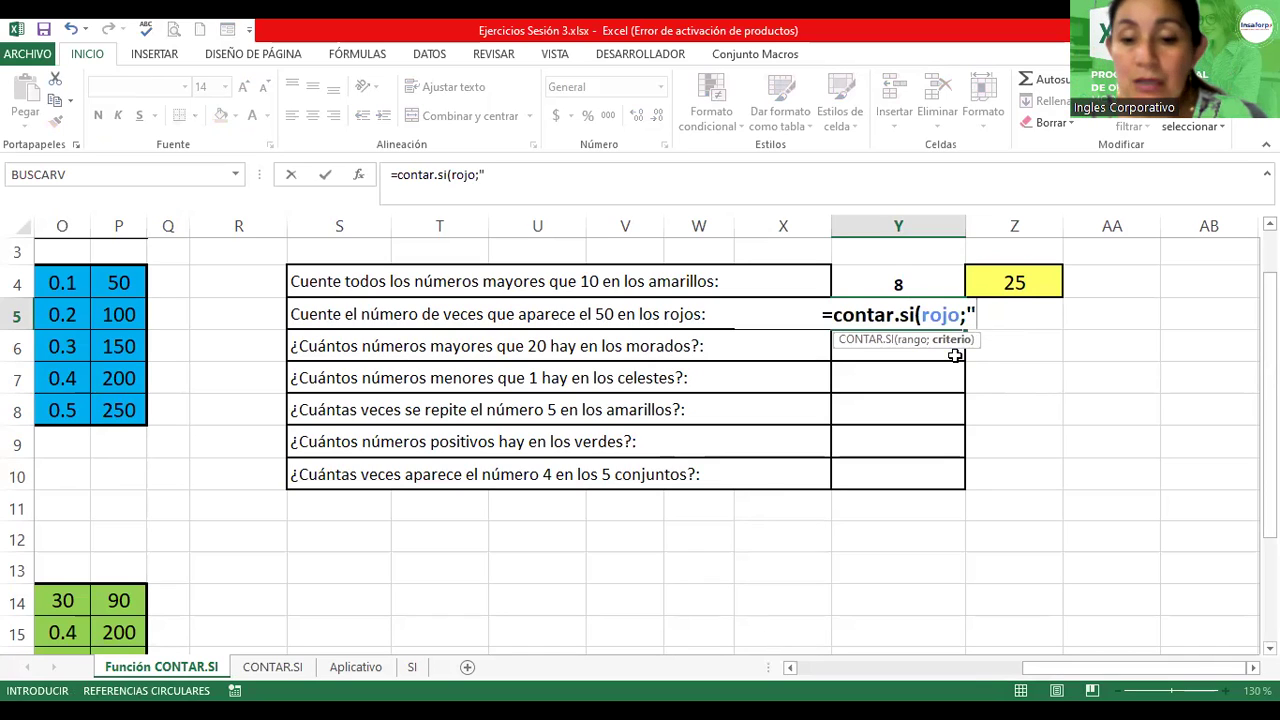
text(50)
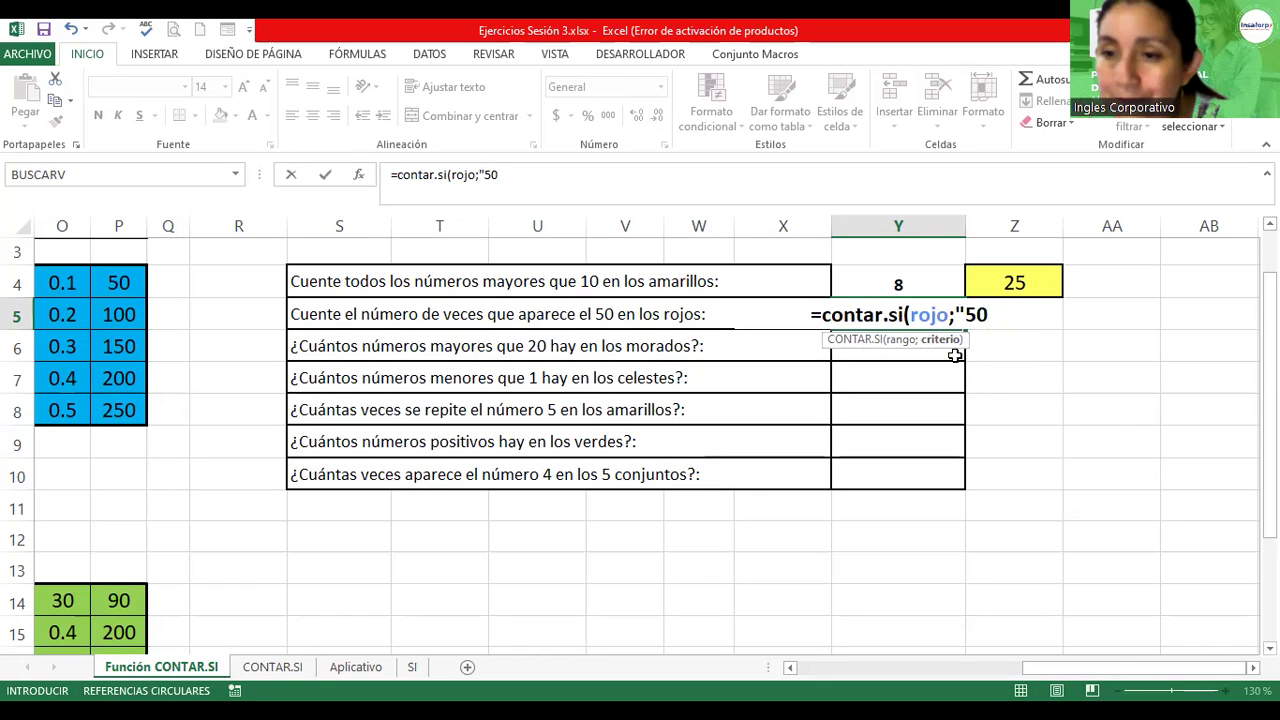
click(964, 315)
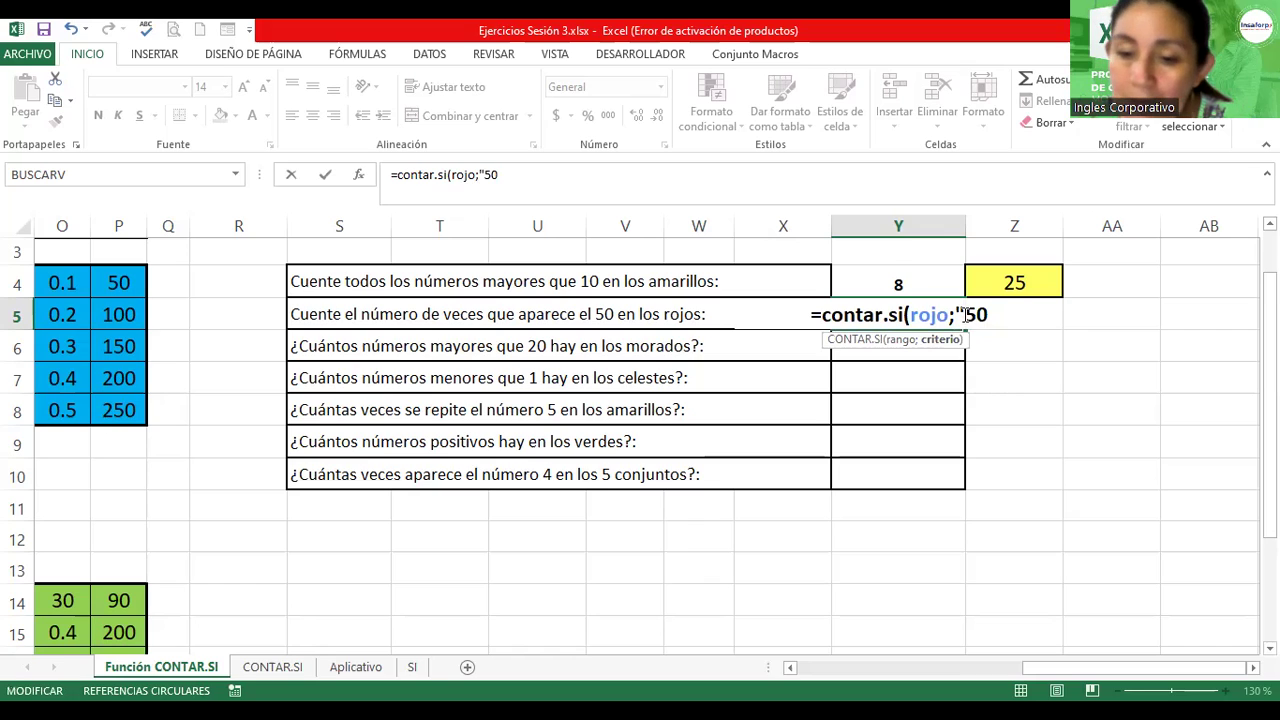
text(=)
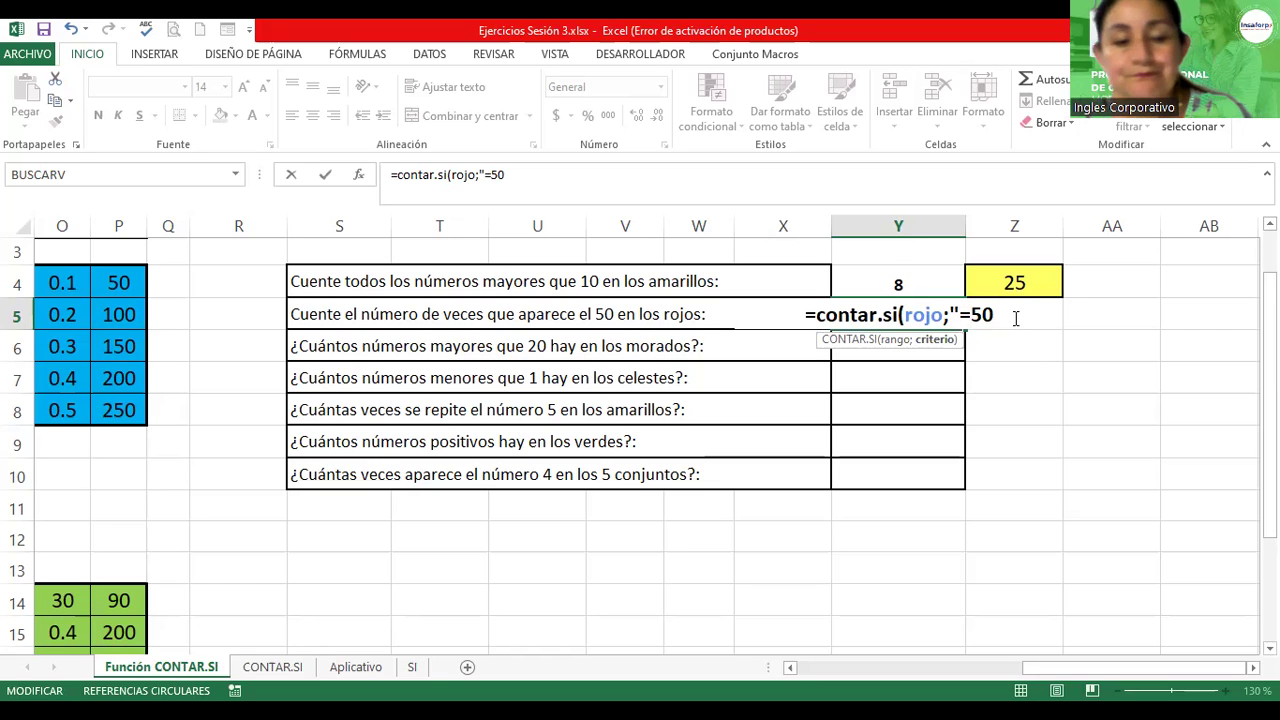
text("))
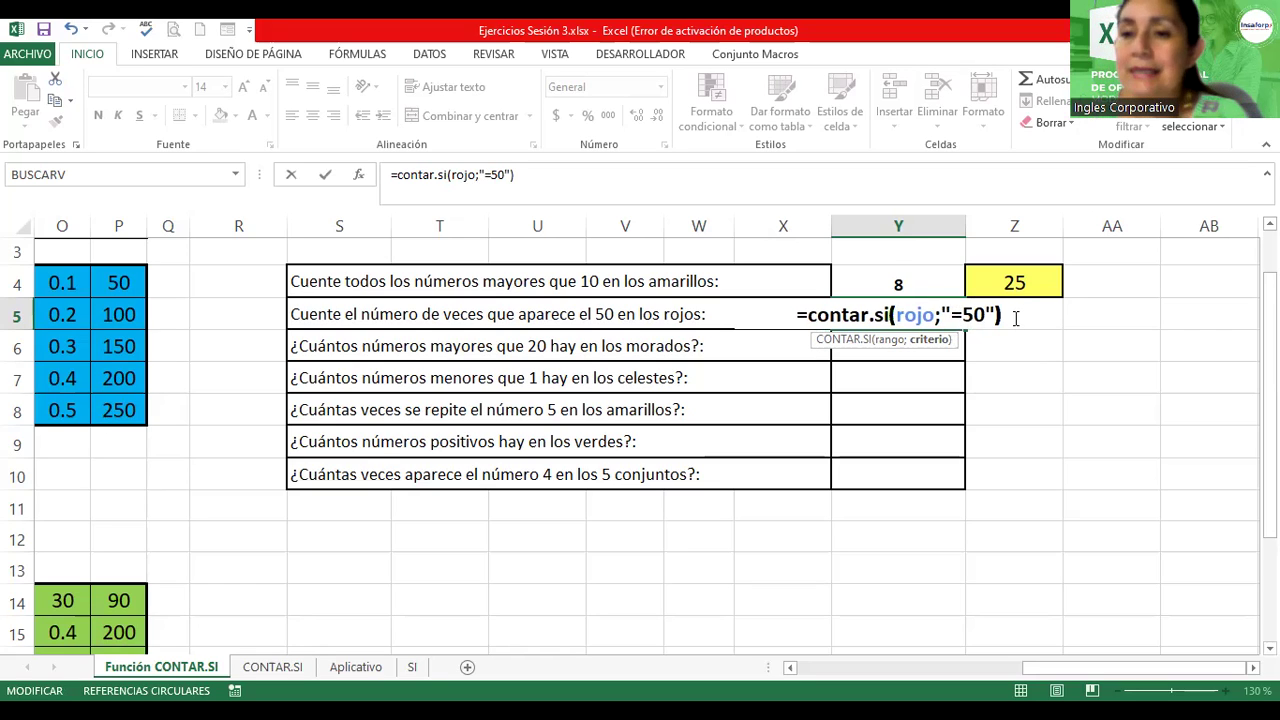
key(Return)
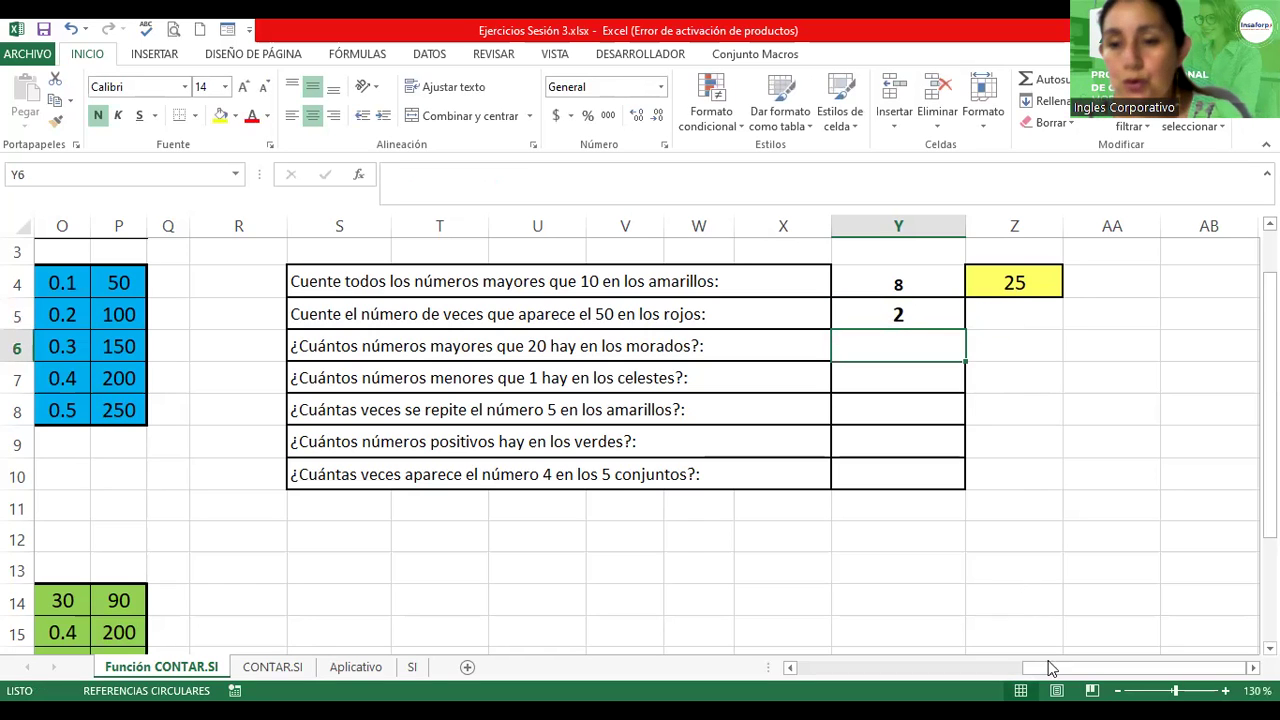
Set the font colour of the 50s in F16 and D18 to white
drag(1060, 670, 836, 645)
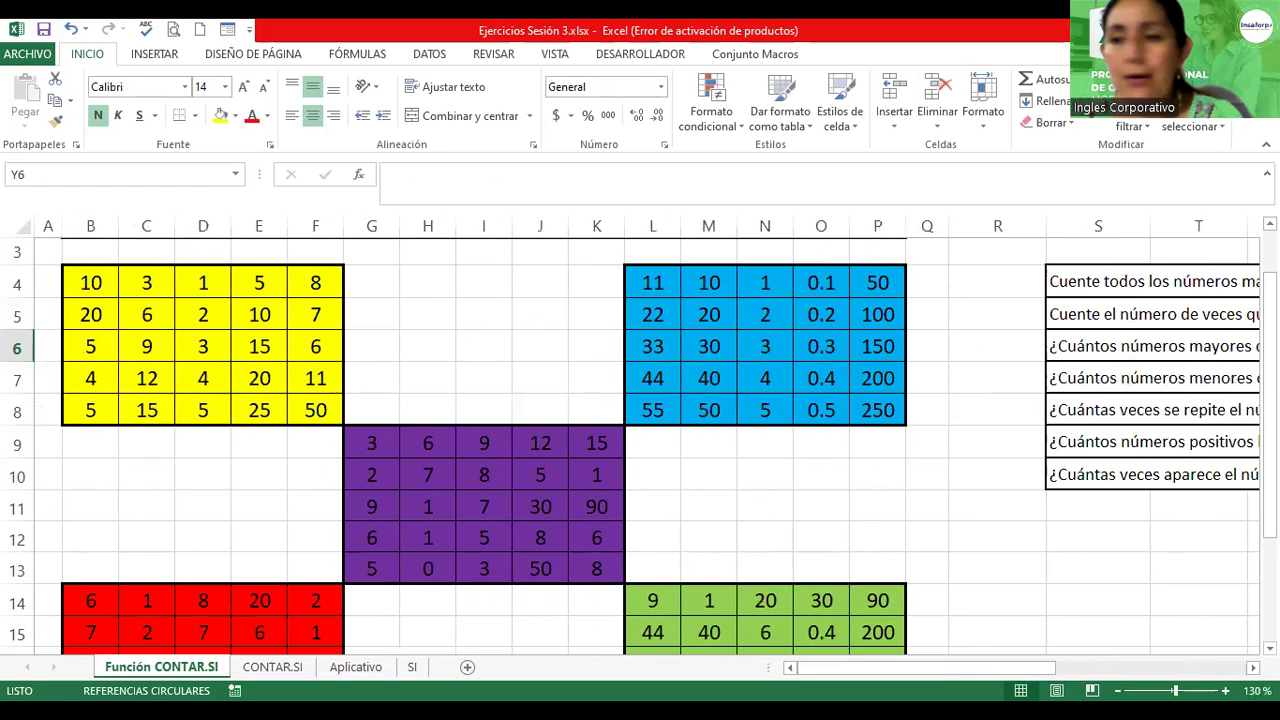
drag(1268, 330, 1268, 405)
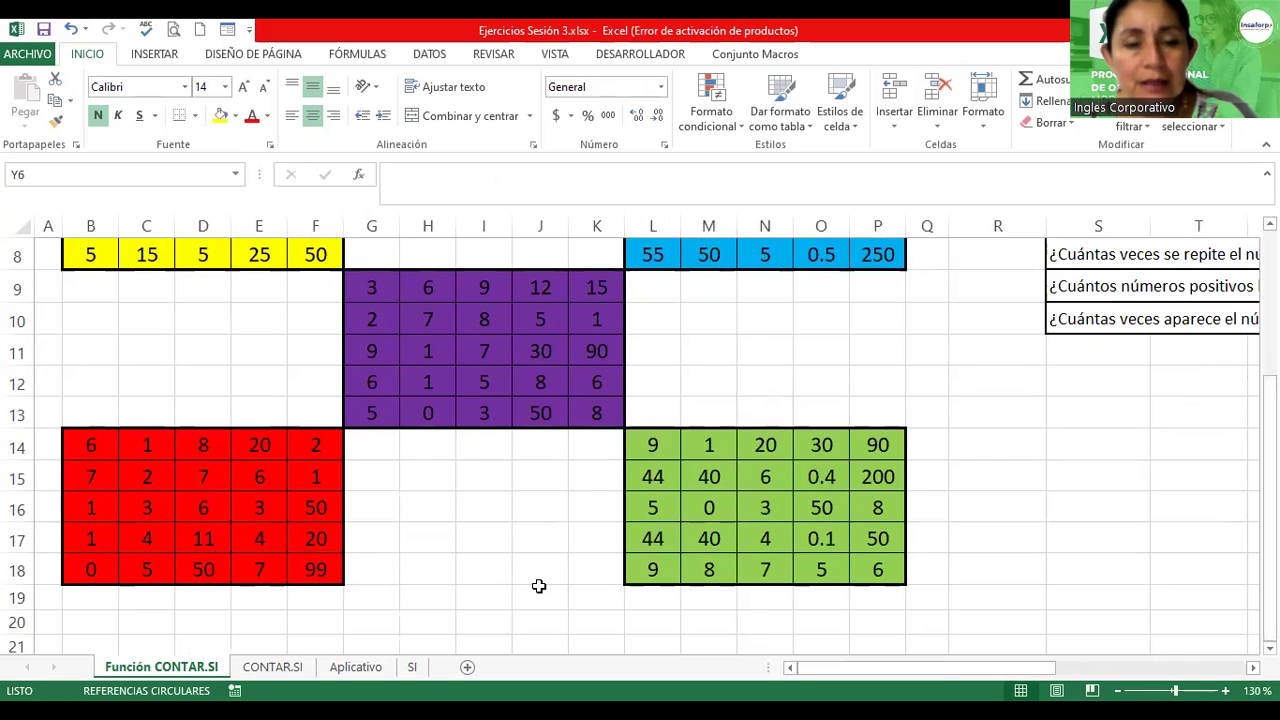
click(310, 512)
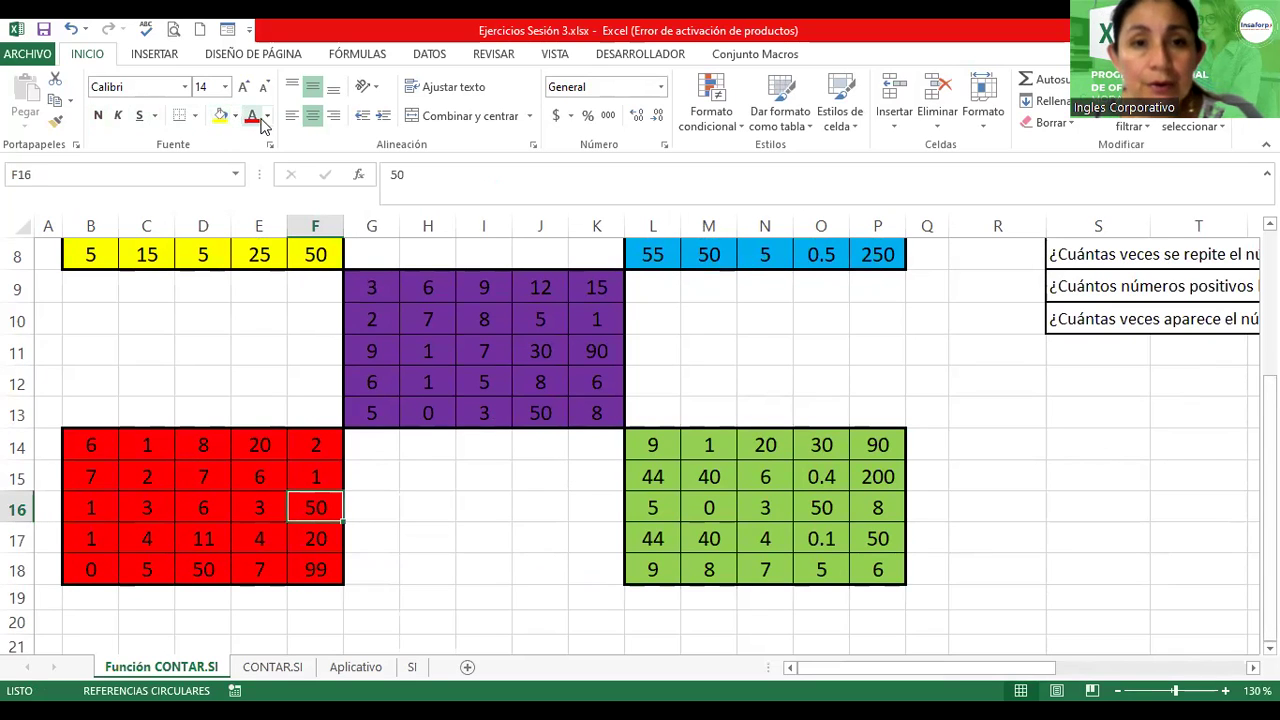
click(268, 118)
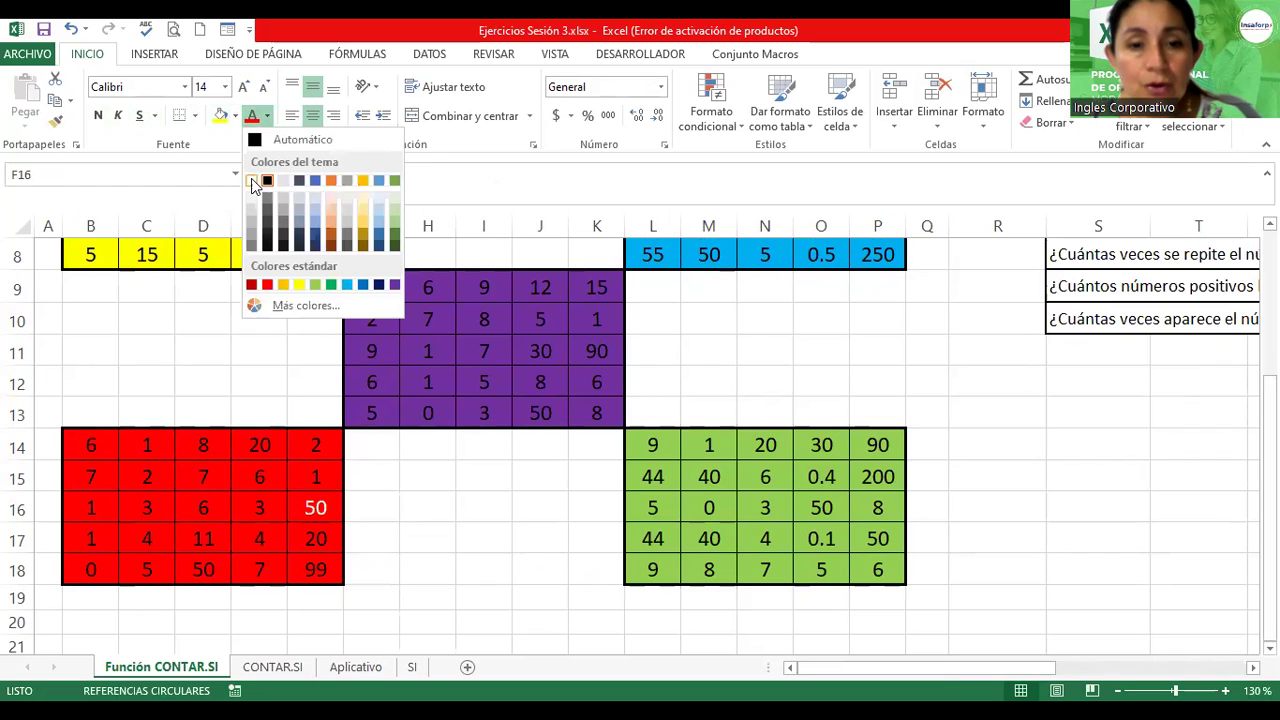
click(253, 183)
click(192, 570)
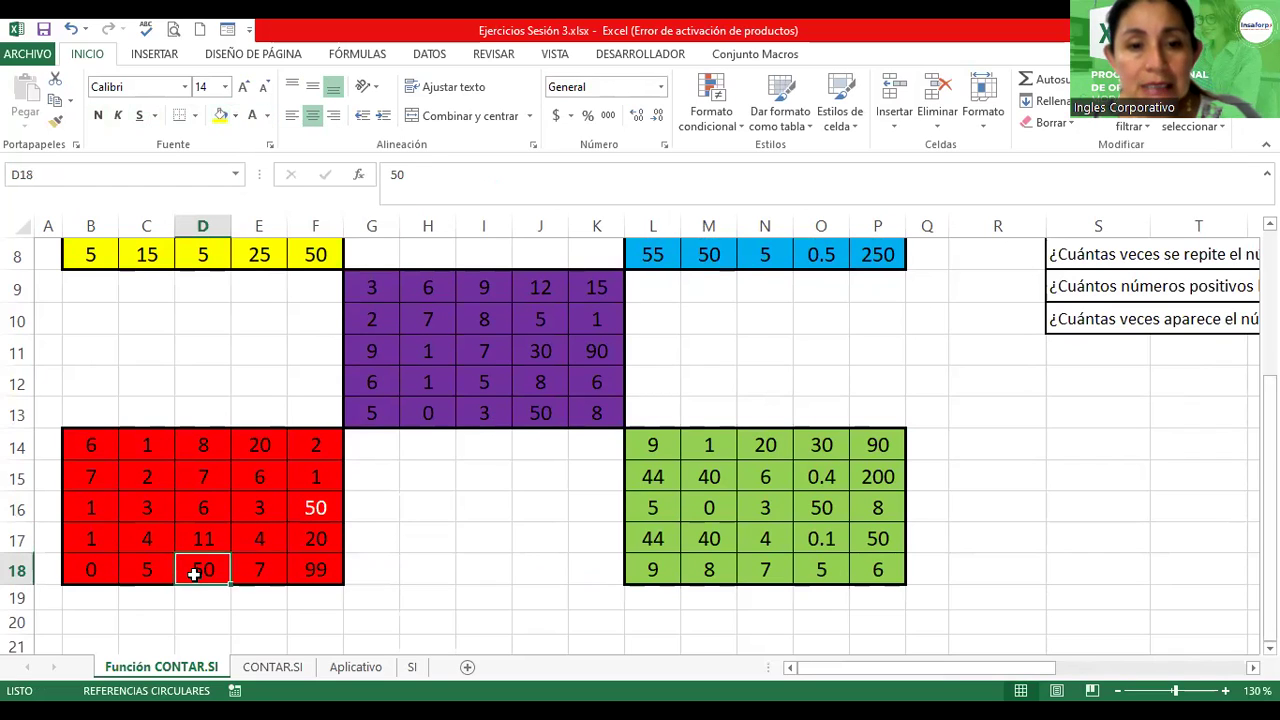
click(252, 117)
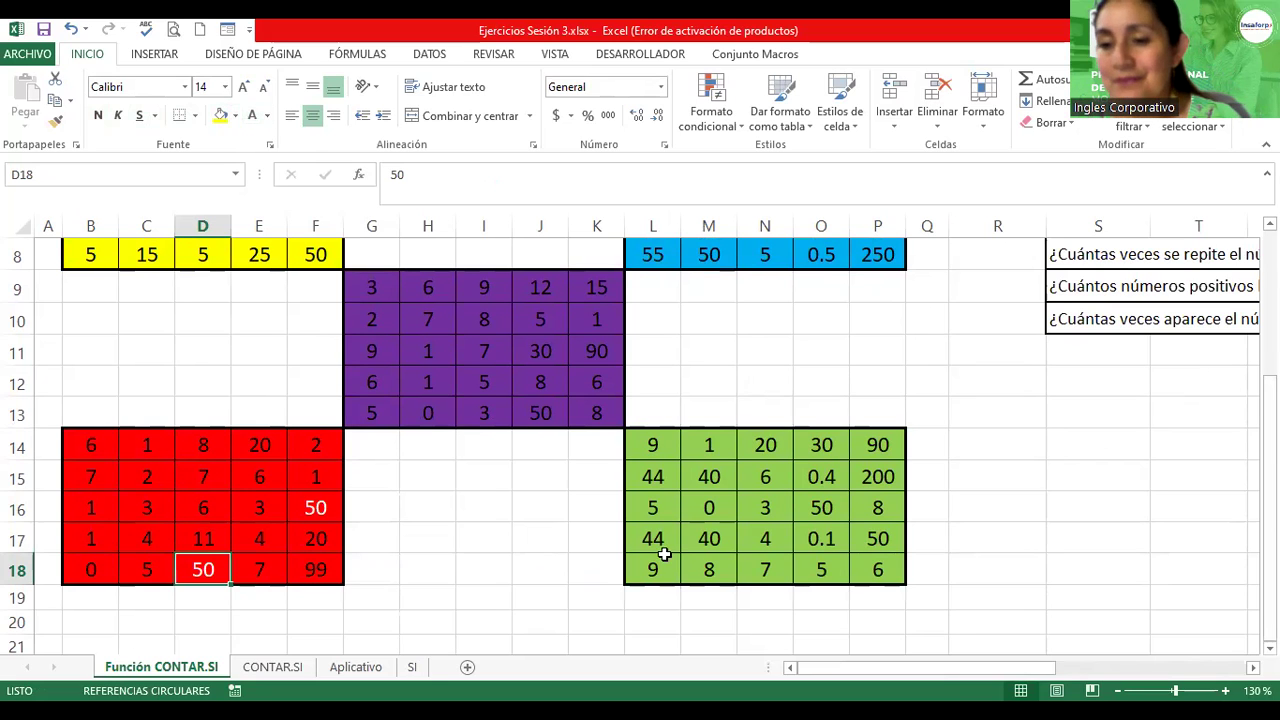
drag(869, 677, 1067, 677)
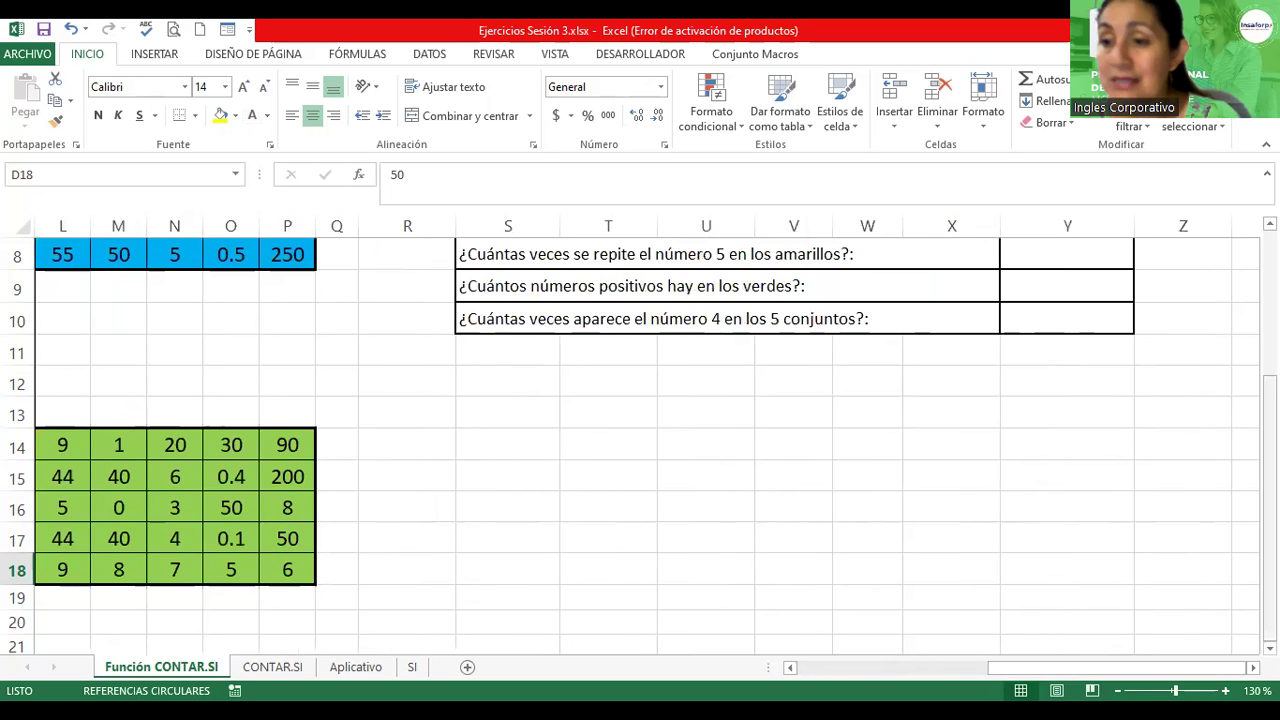
drag(1269, 470, 1269, 388)
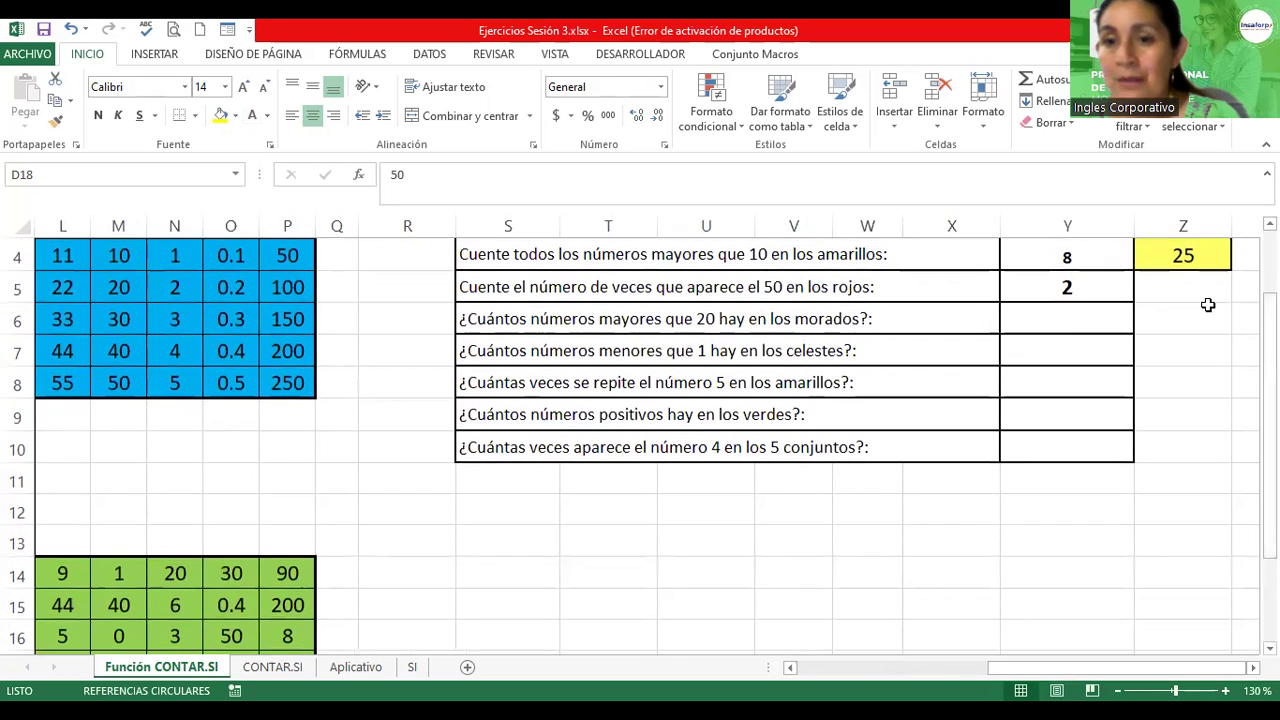
Type =contar.si(morado;">20") into Y6 without confirming it
click(1056, 315)
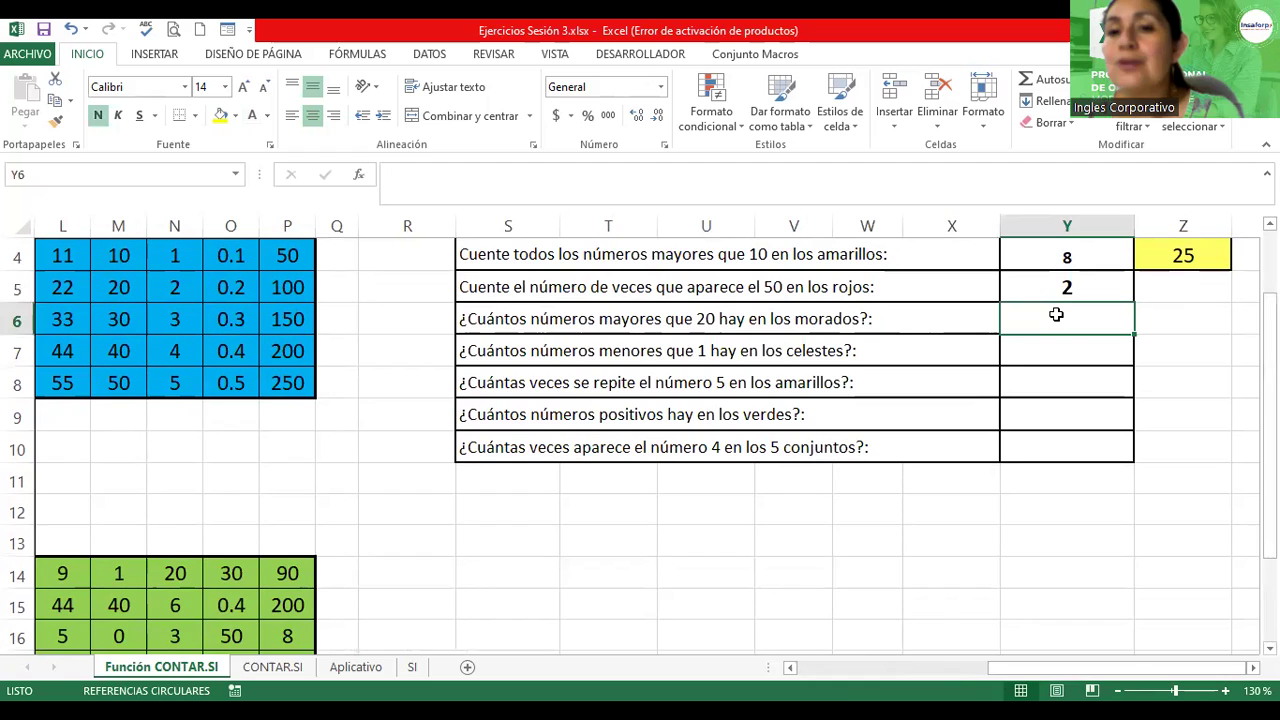
text(=)
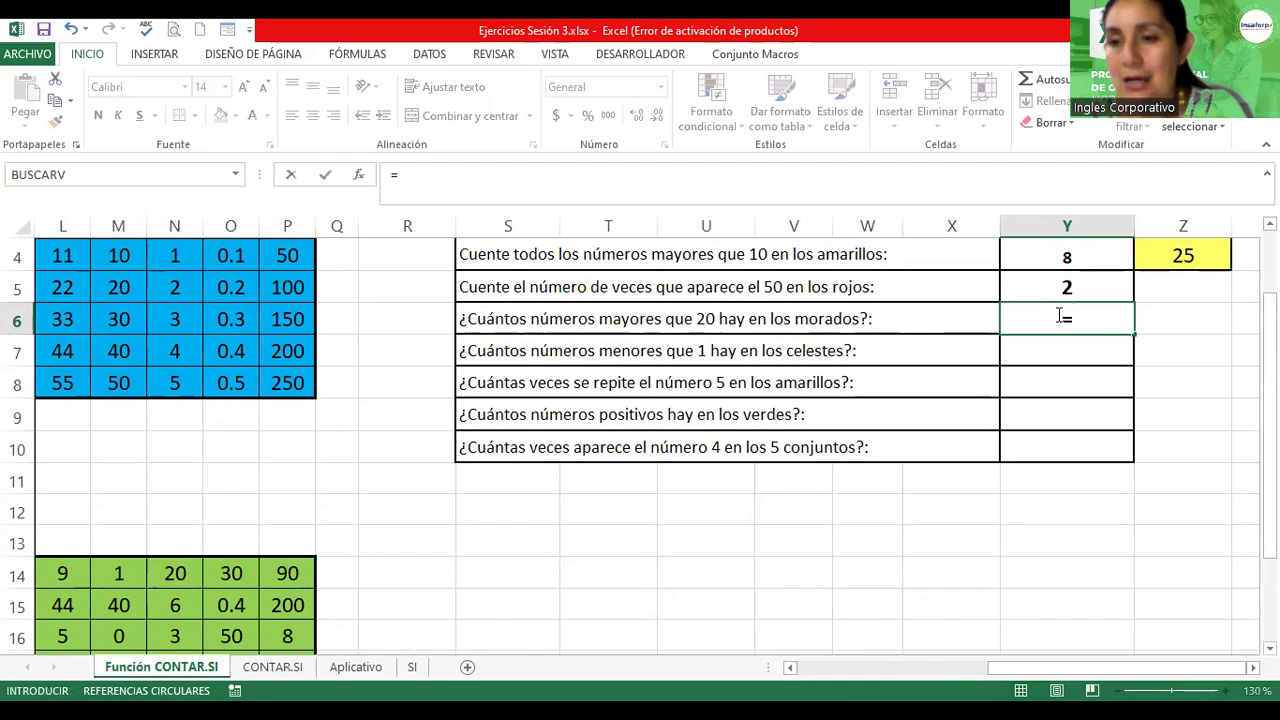
text(contar.si()
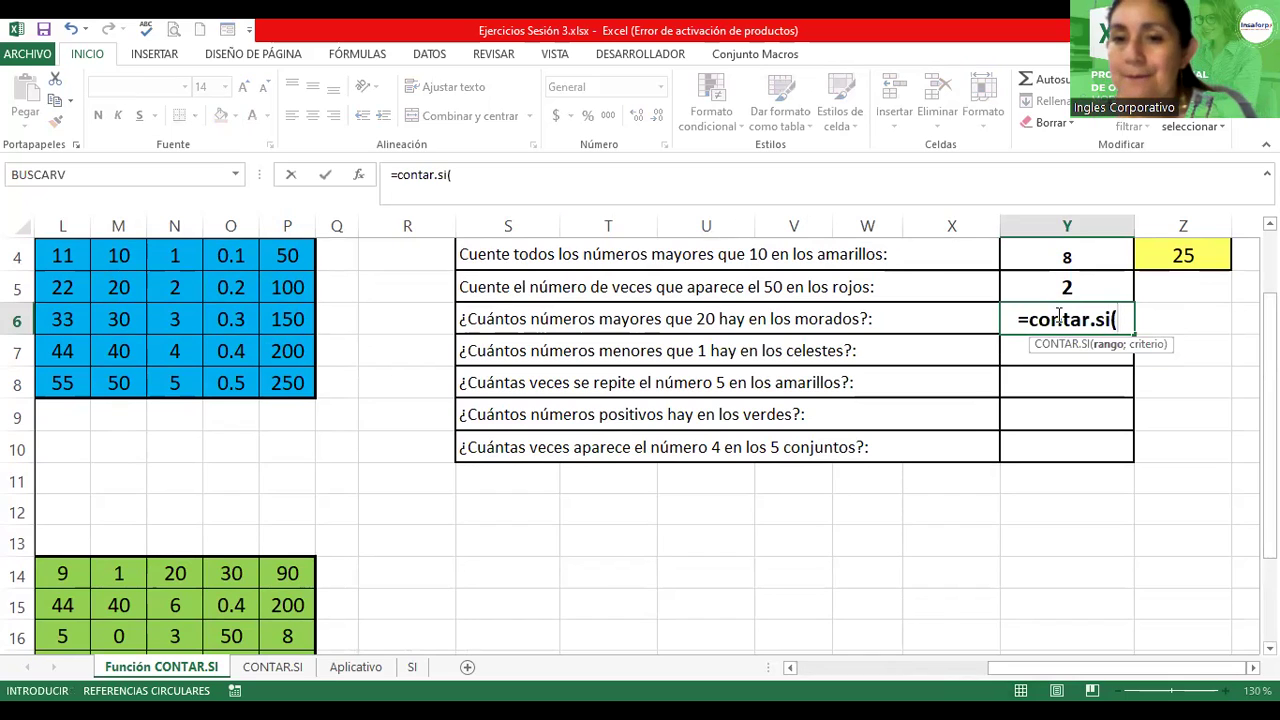
text(mora)
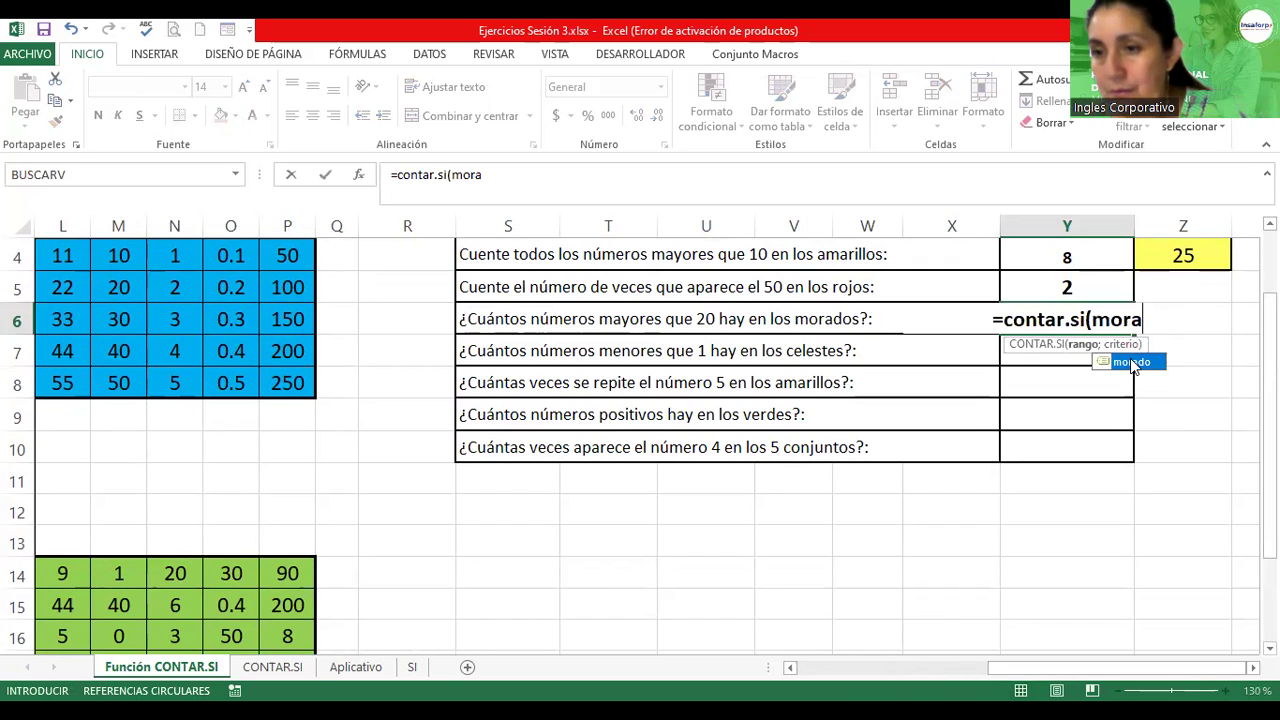
double_click(1129, 361)
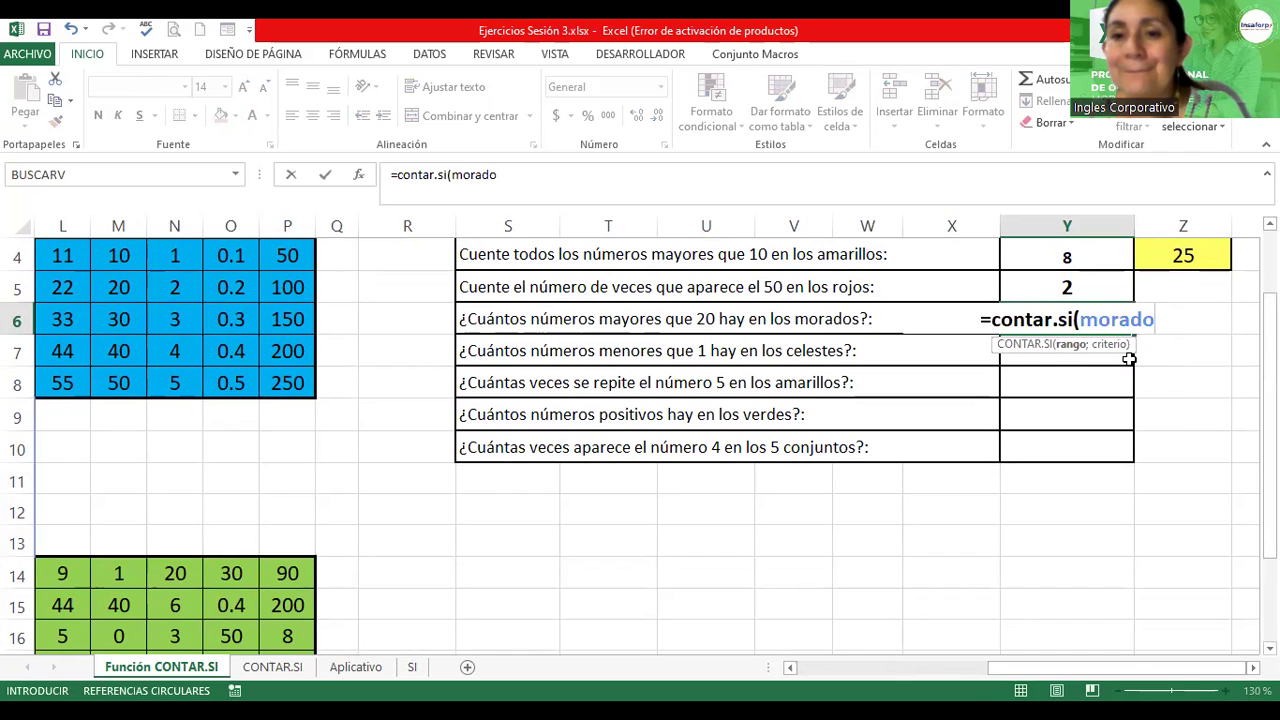
text(;)
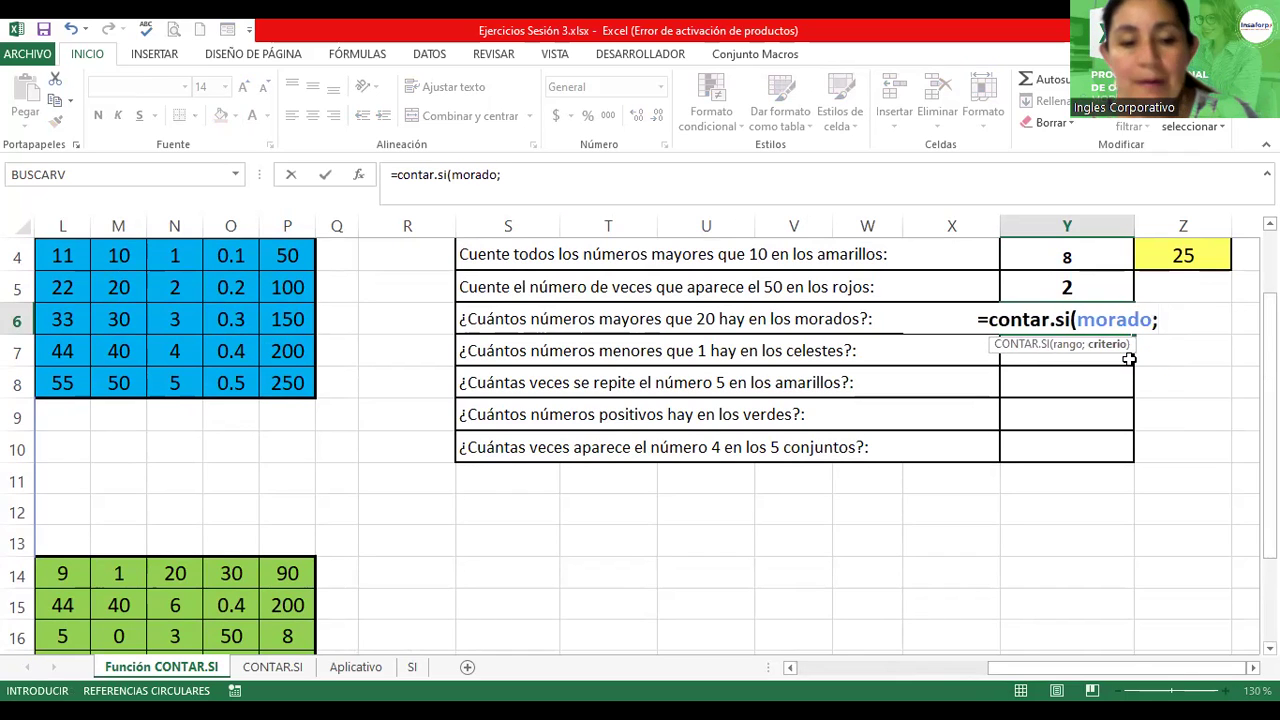
text(")
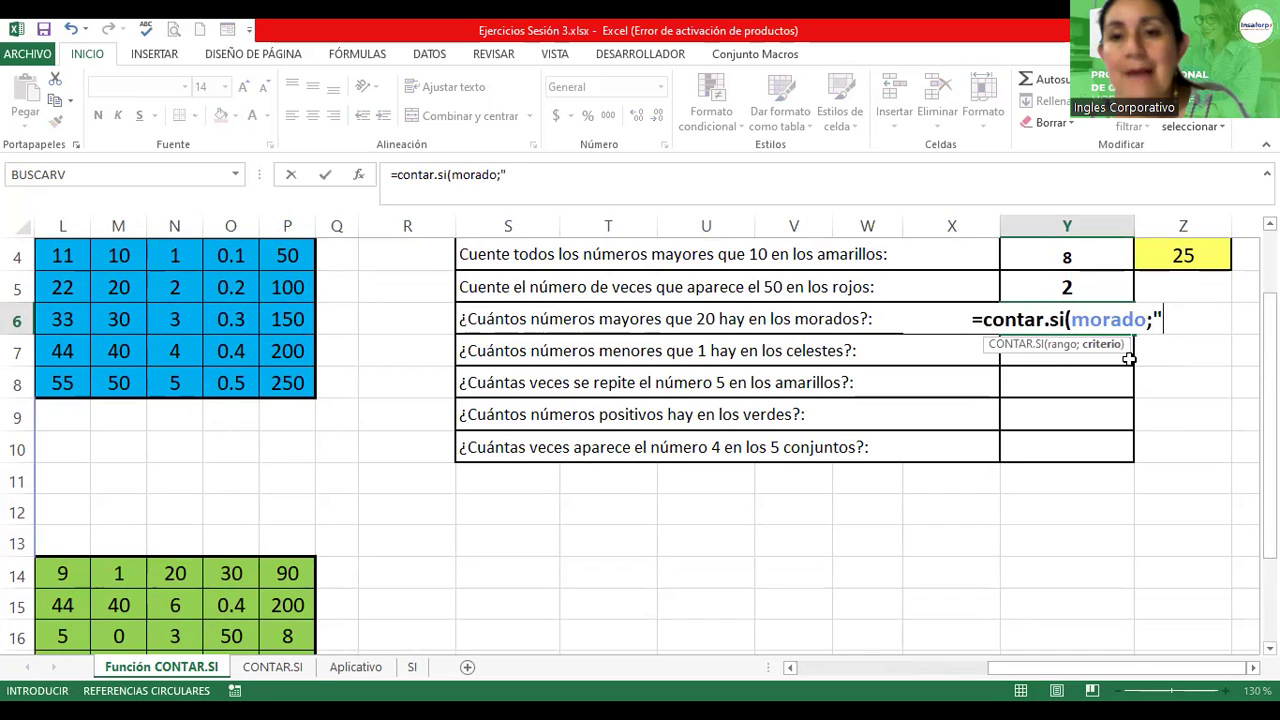
text(>)
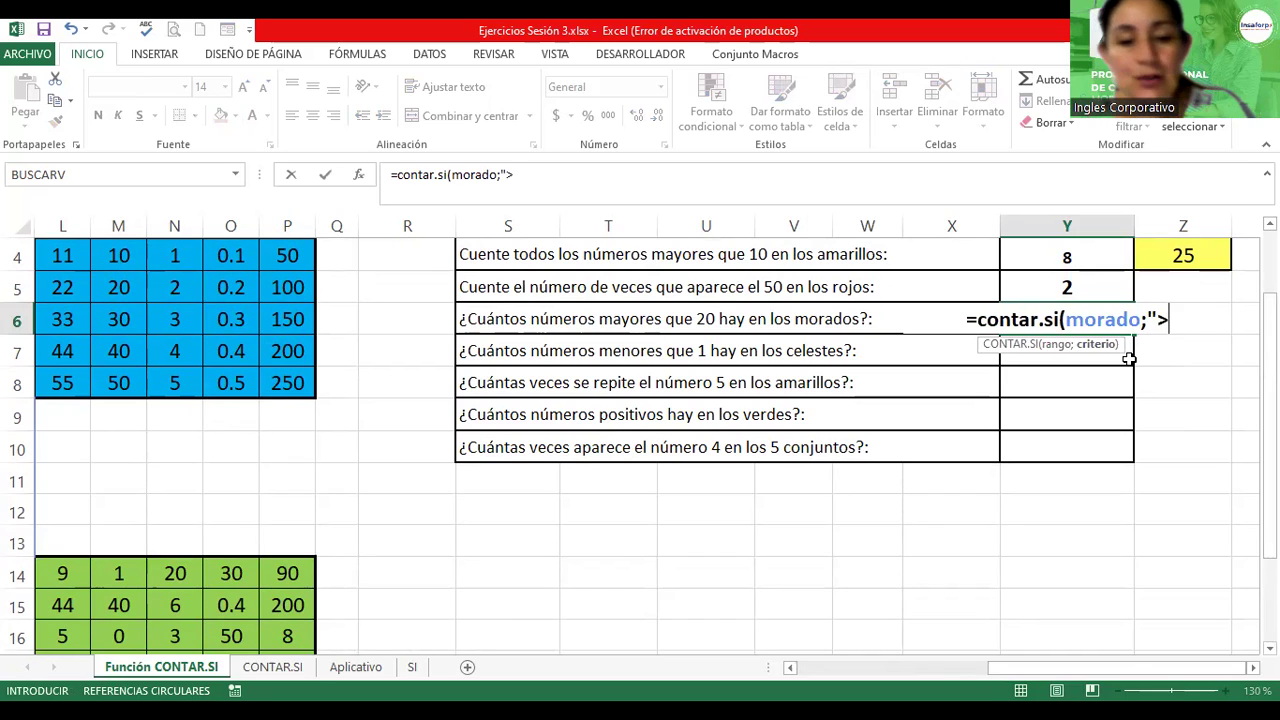
text(20"))
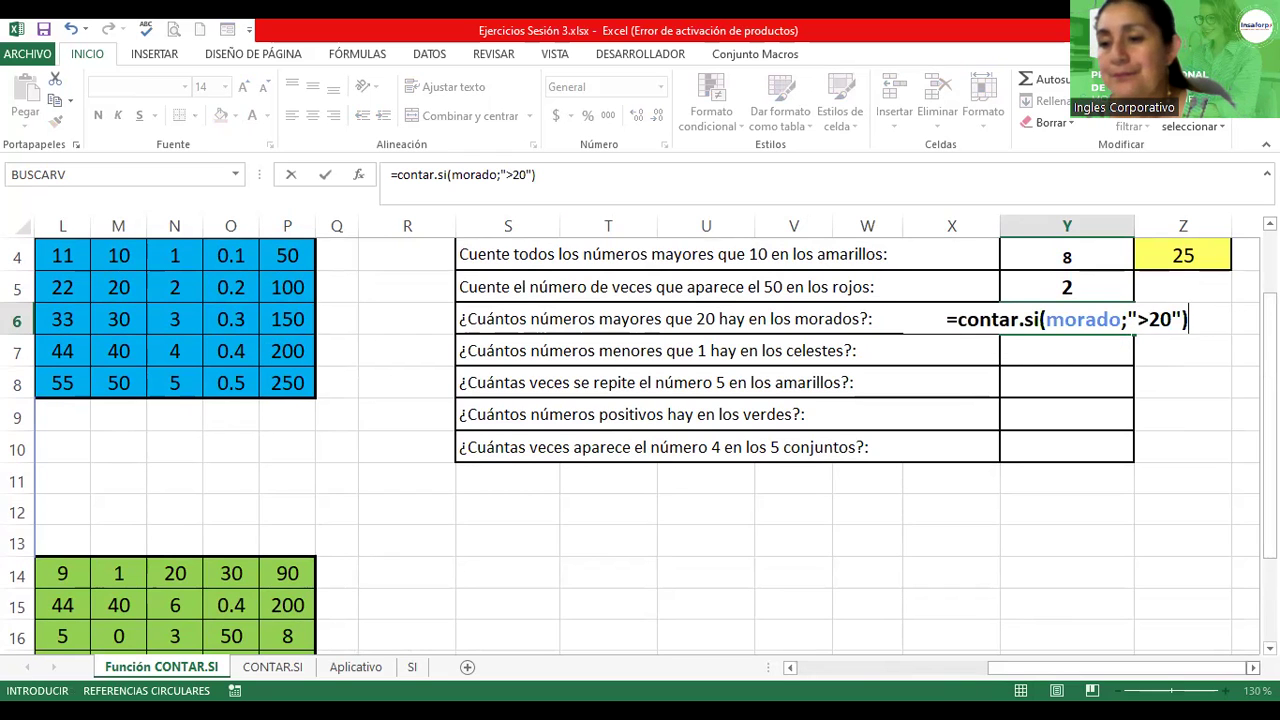
scroll(645, 444, right, 2)
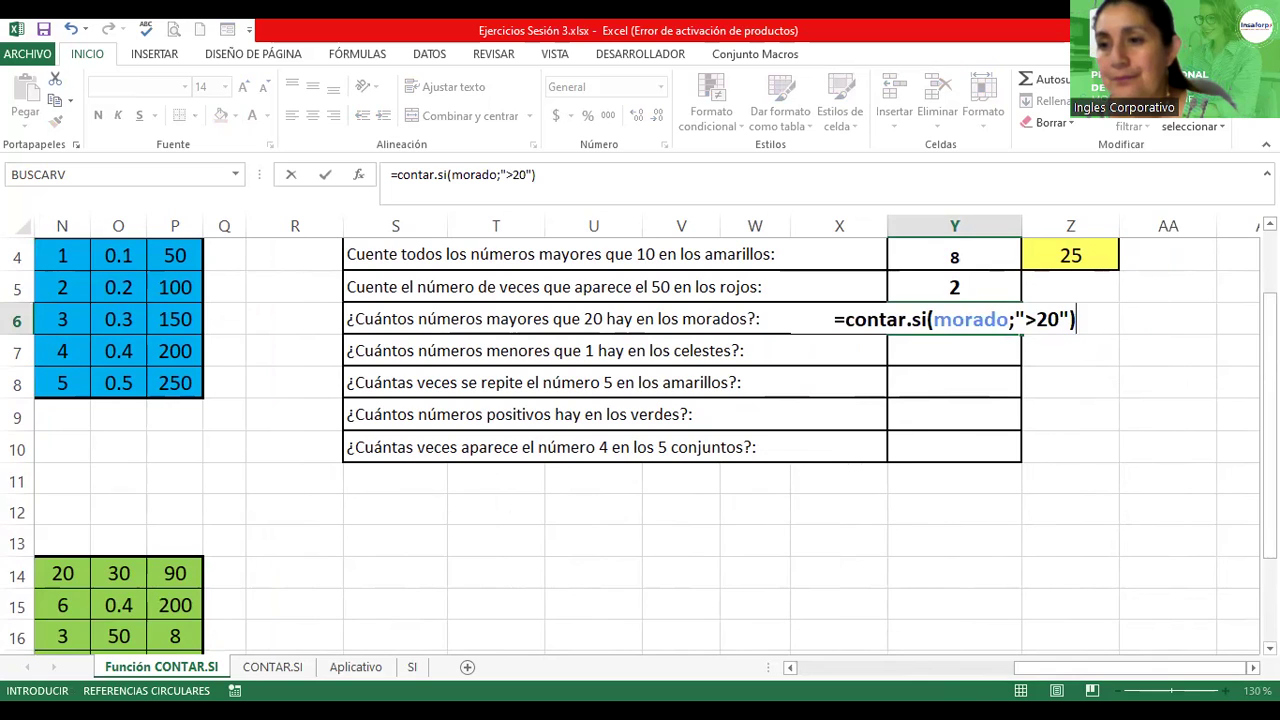
scroll(640, 444, up, 1)
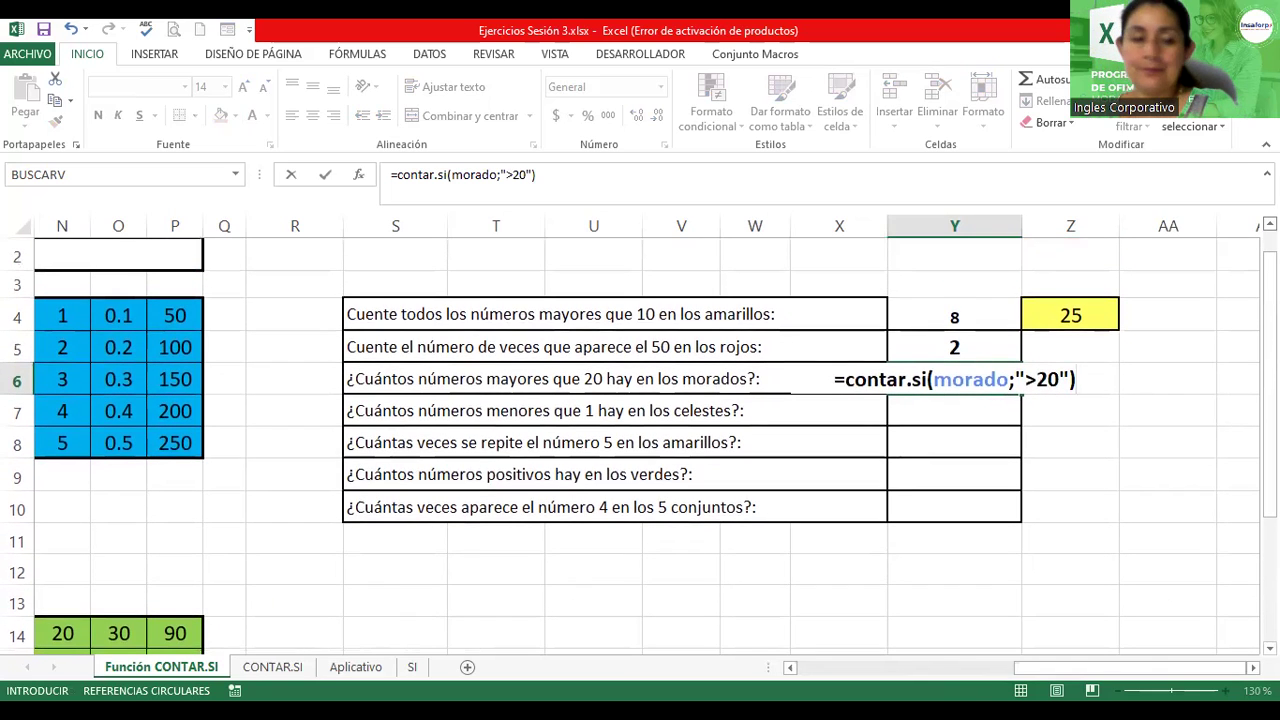
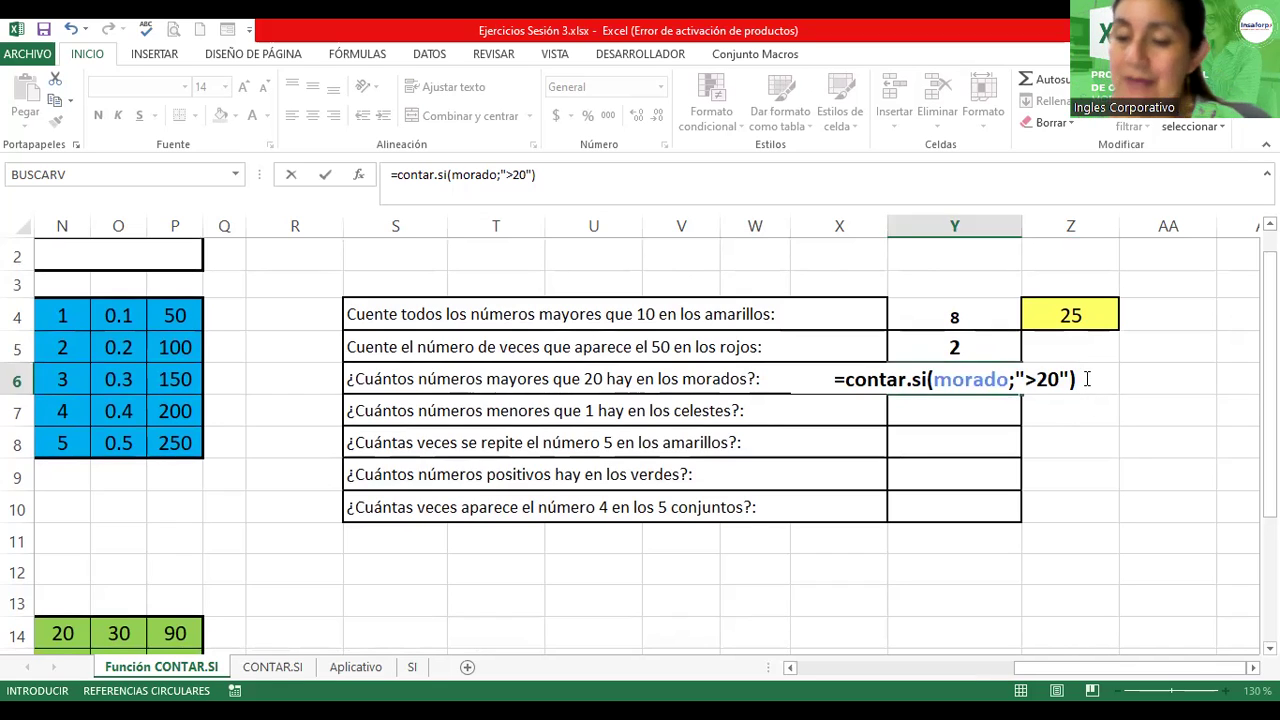
Commit the purple count in Y6 and enter =contar.si(celeste;"<1") in Y7, returning 5
key(Return)
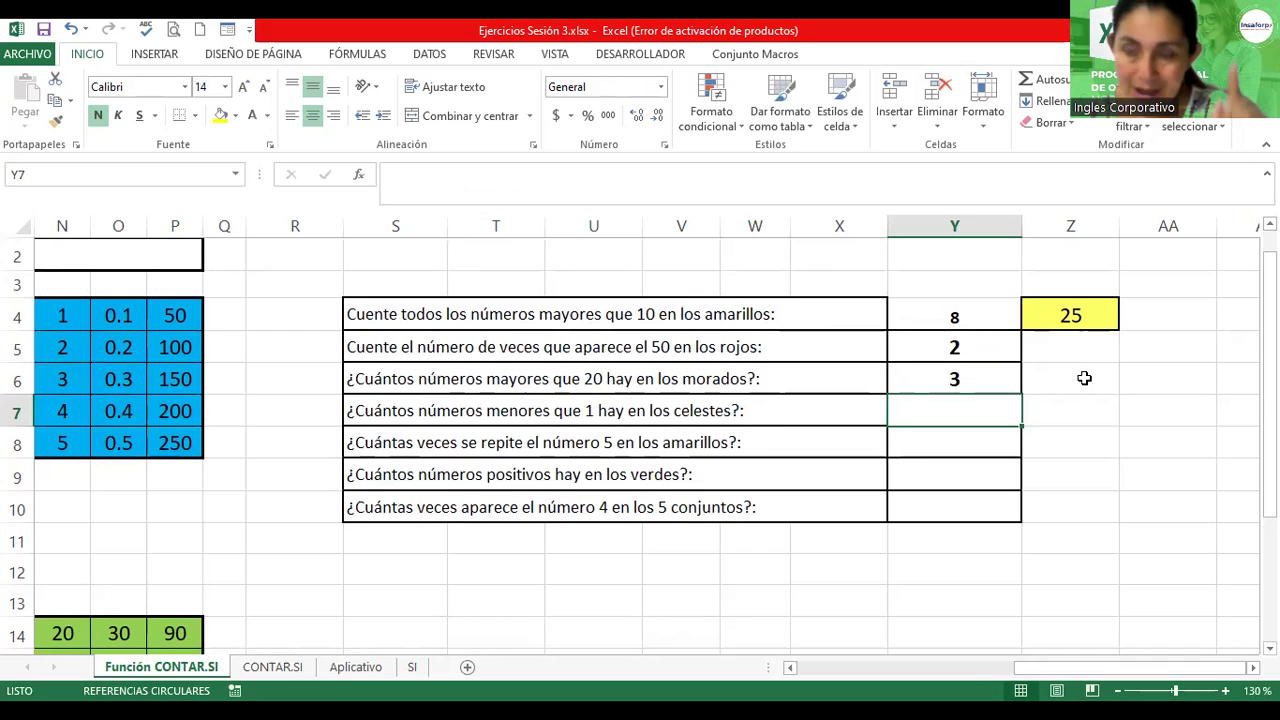
text(=)
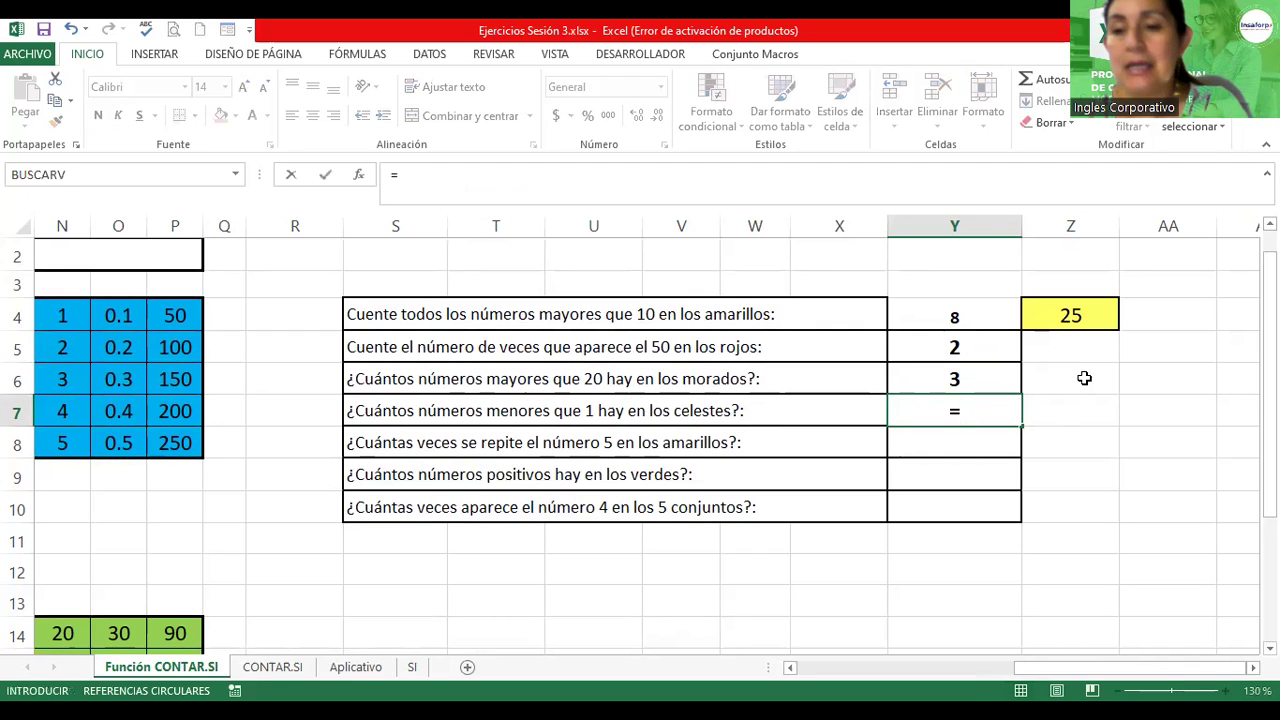
text(contar.si)
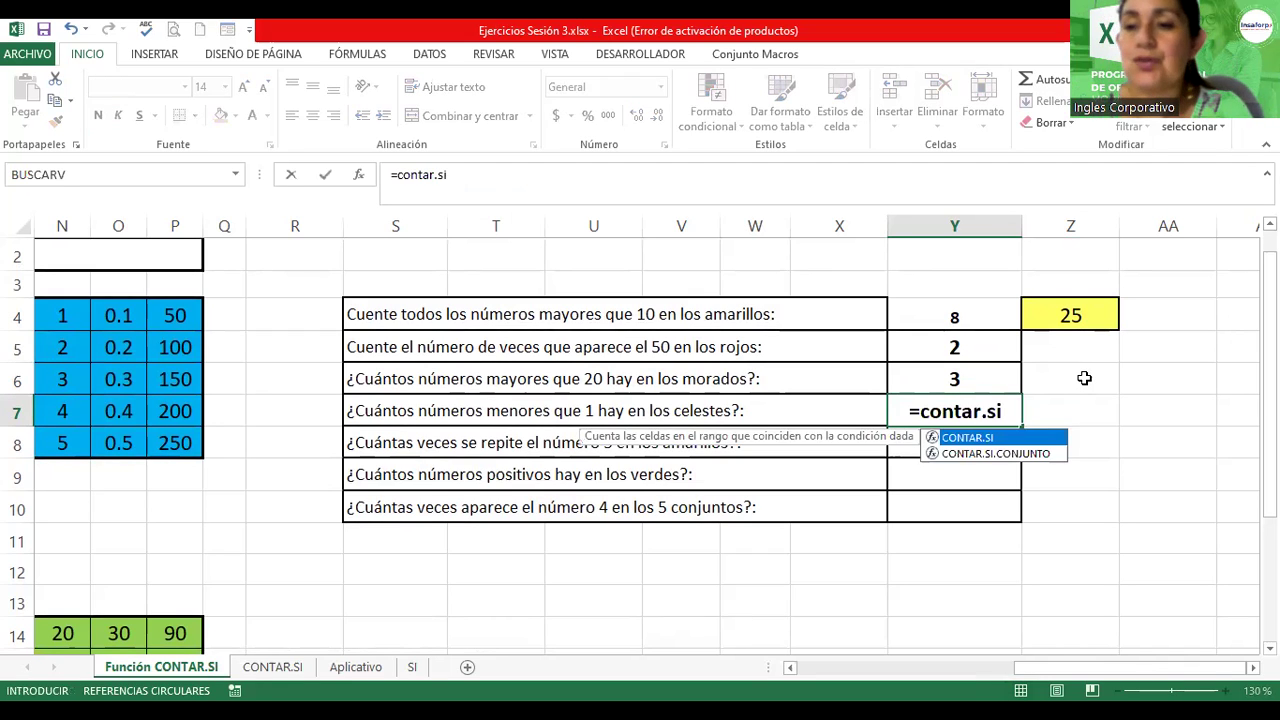
text(()
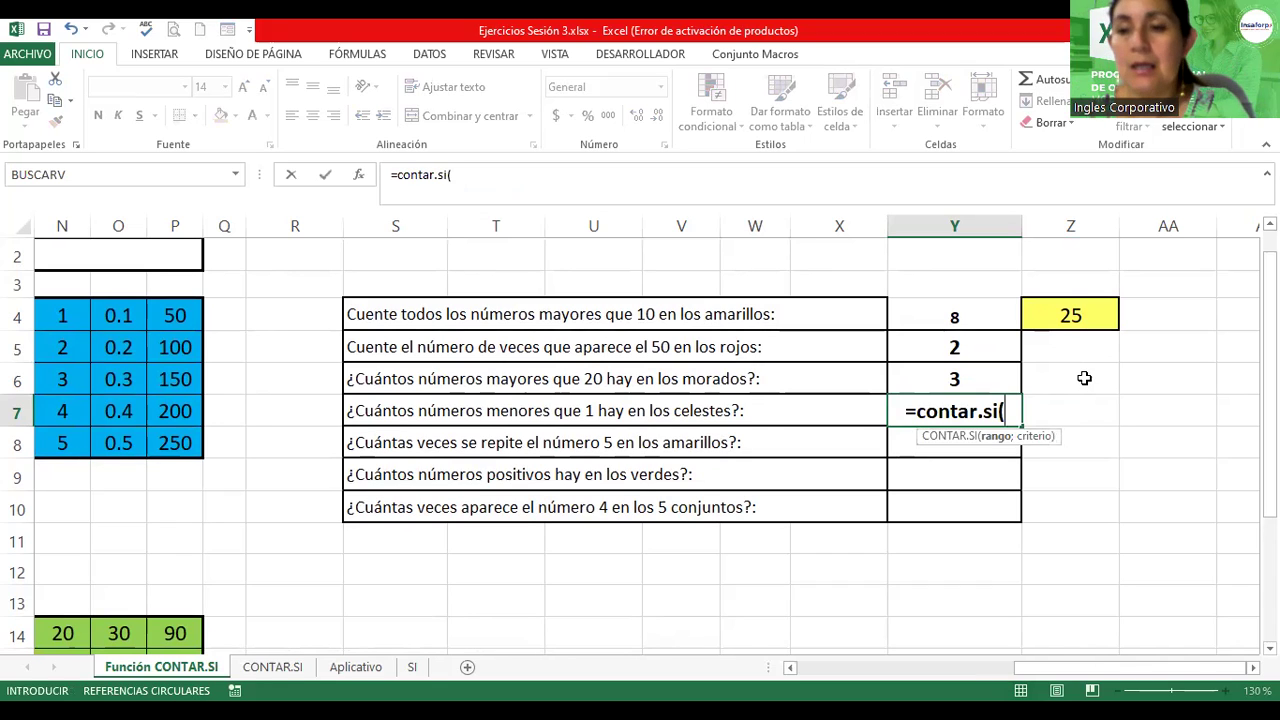
text(celeste)
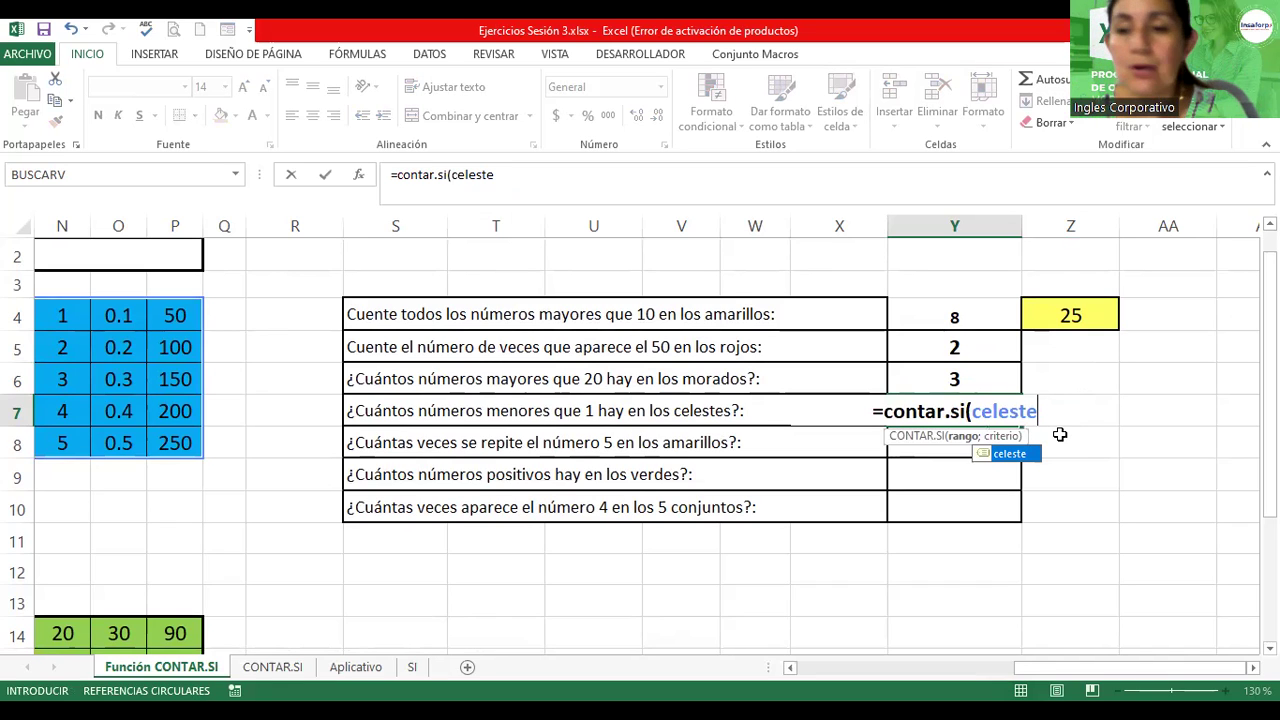
text(;")
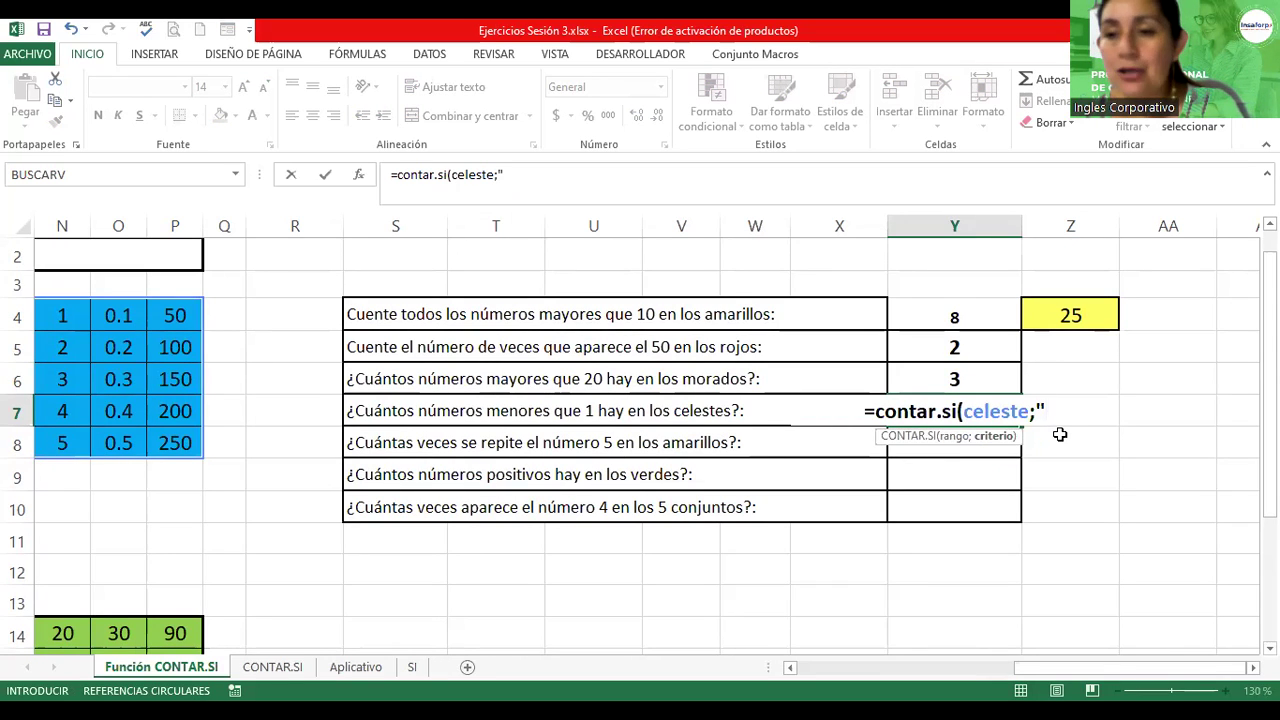
text(<)
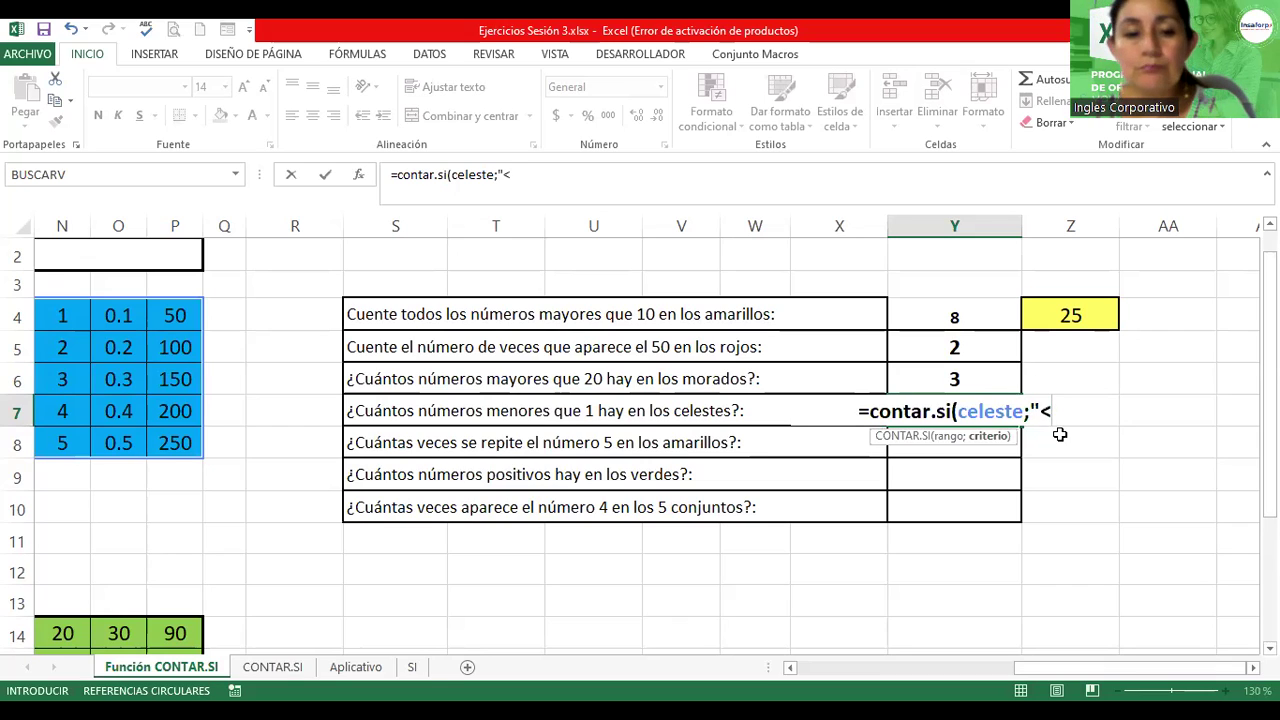
text(1"))
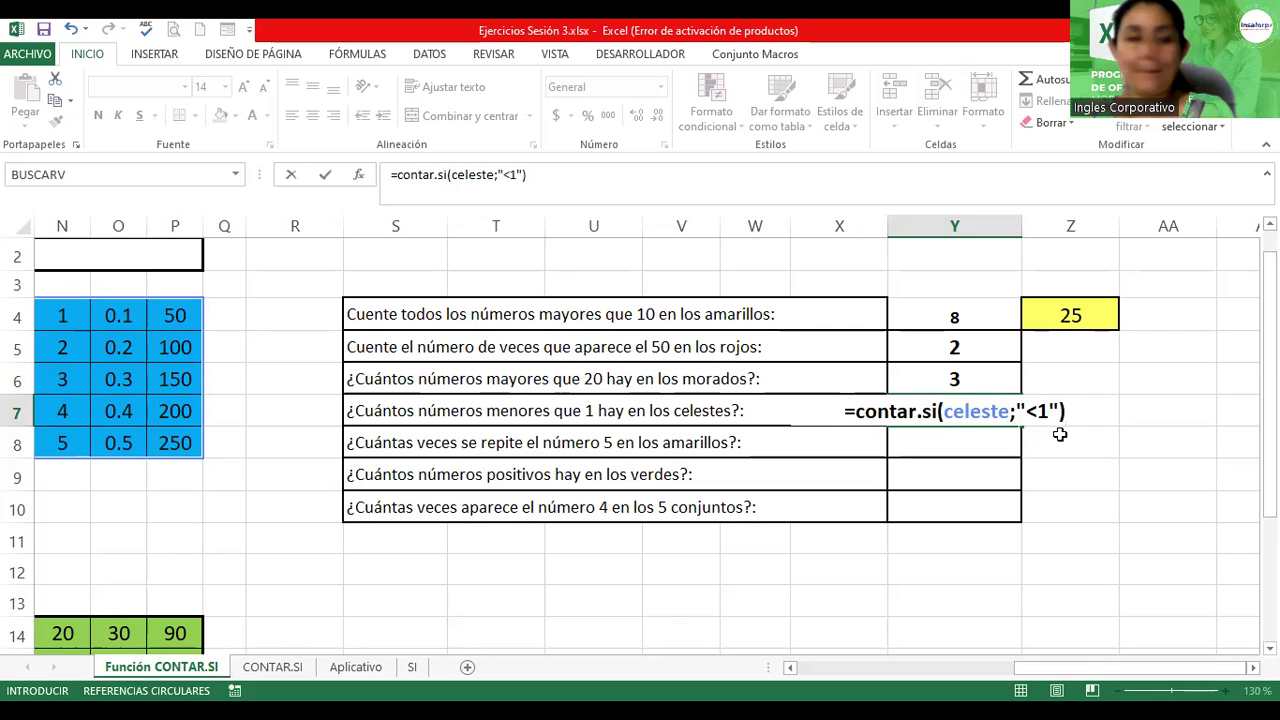
key(Return)
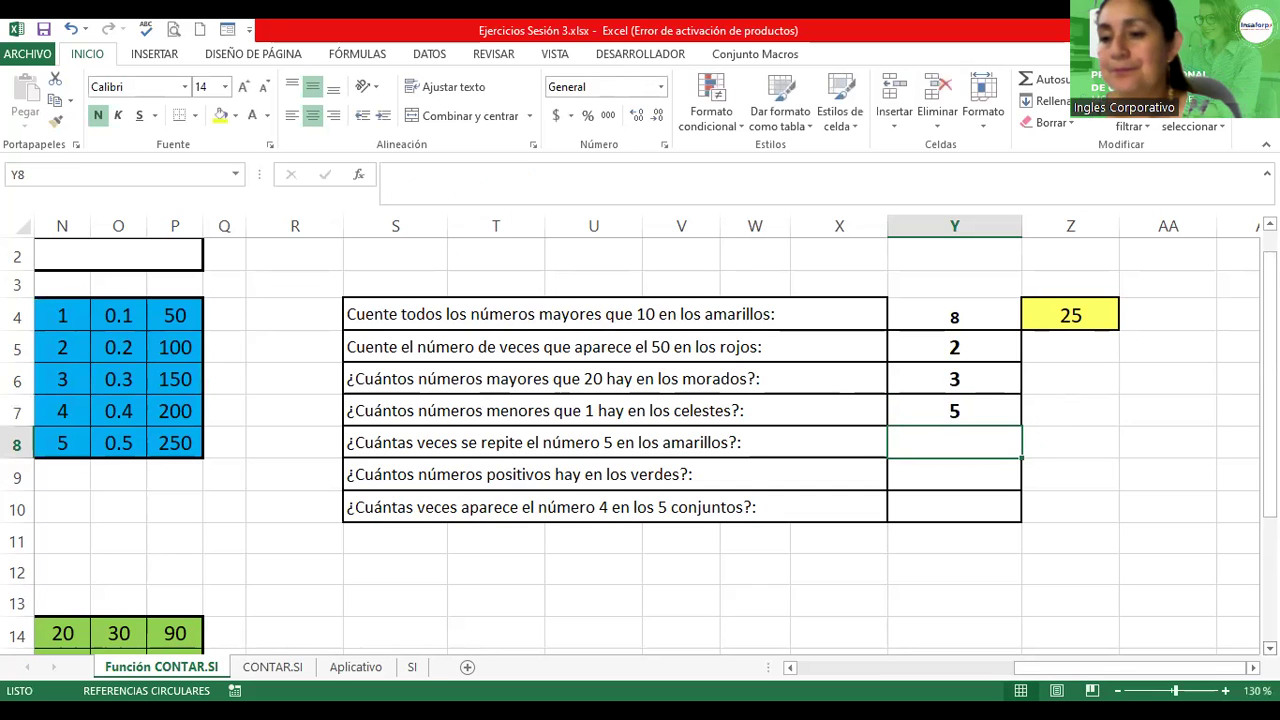
Enter =contar.si(amarillo;"5") in Y8 to count the fives in the yellow set, returning 4
scroll(1060, 434, down, 1)
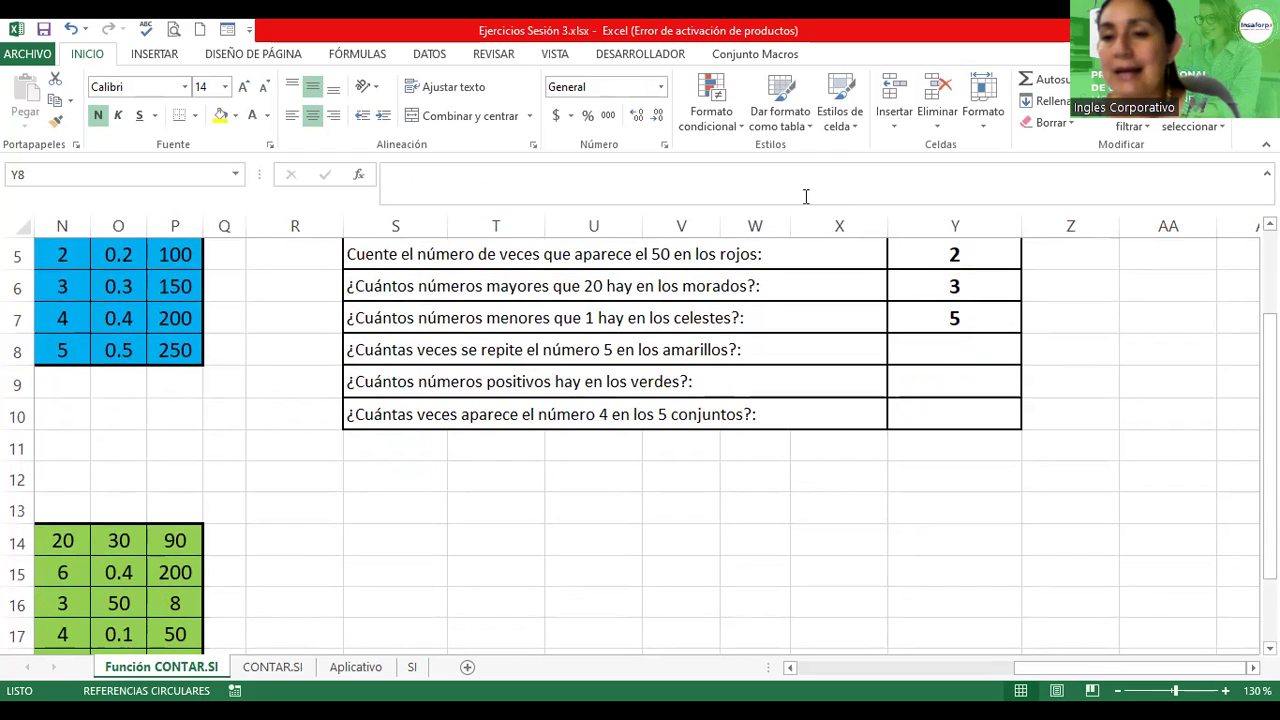
click(968, 350)
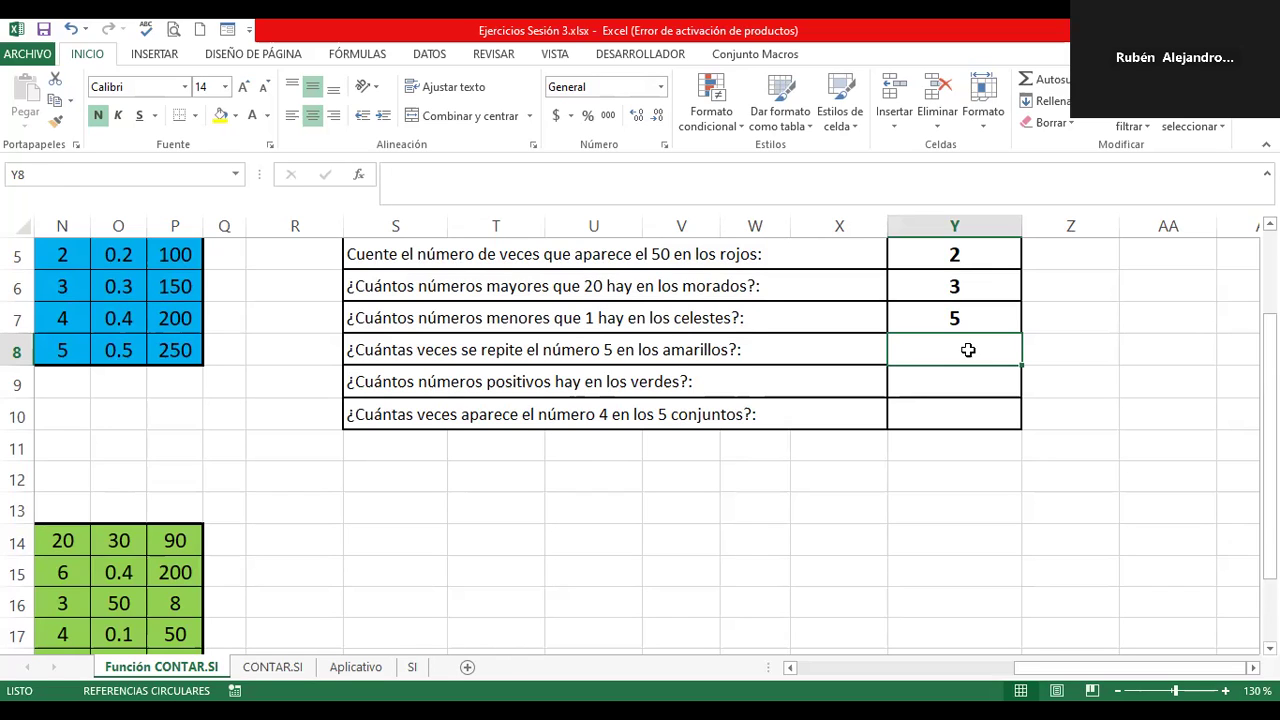
text(=)
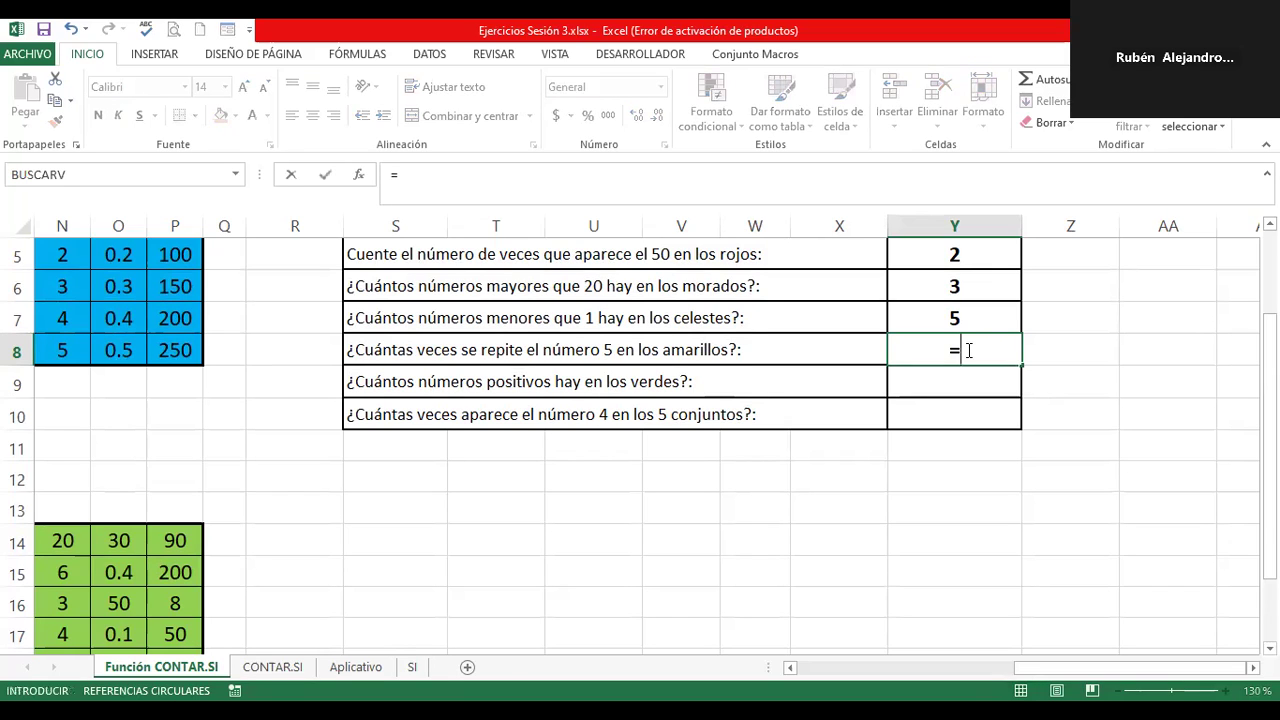
text(contar.si()
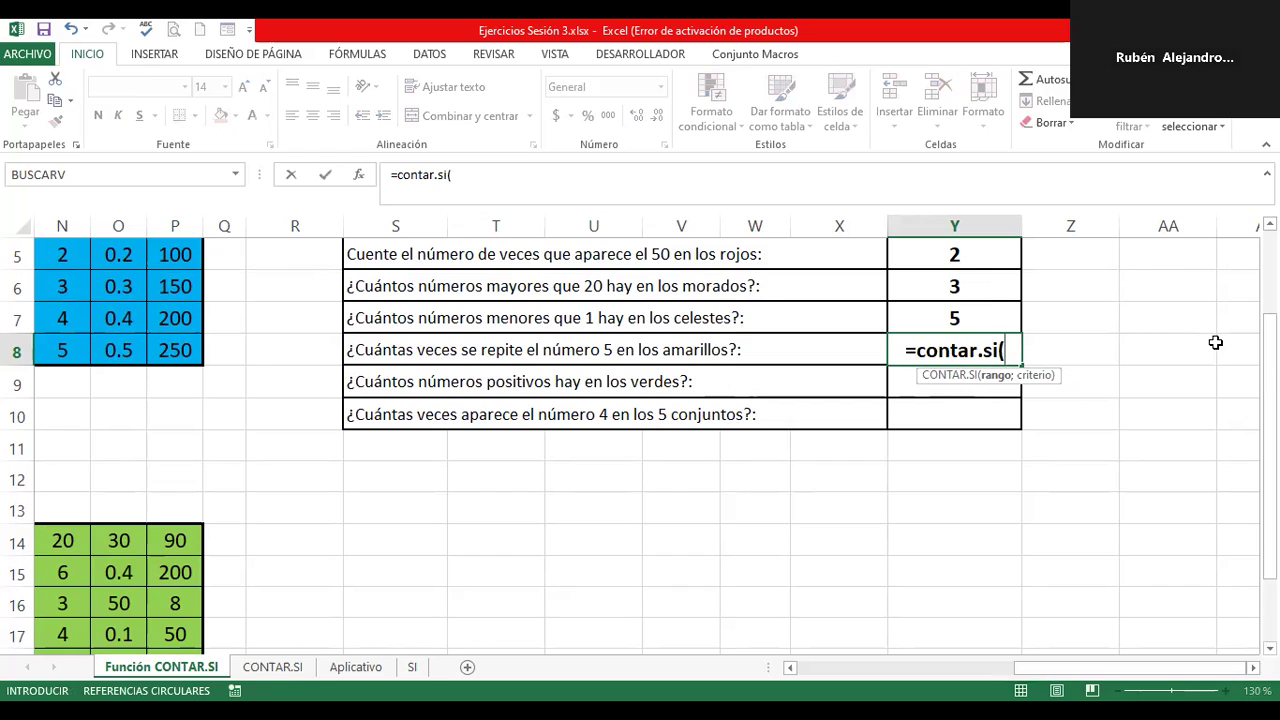
text(amari)
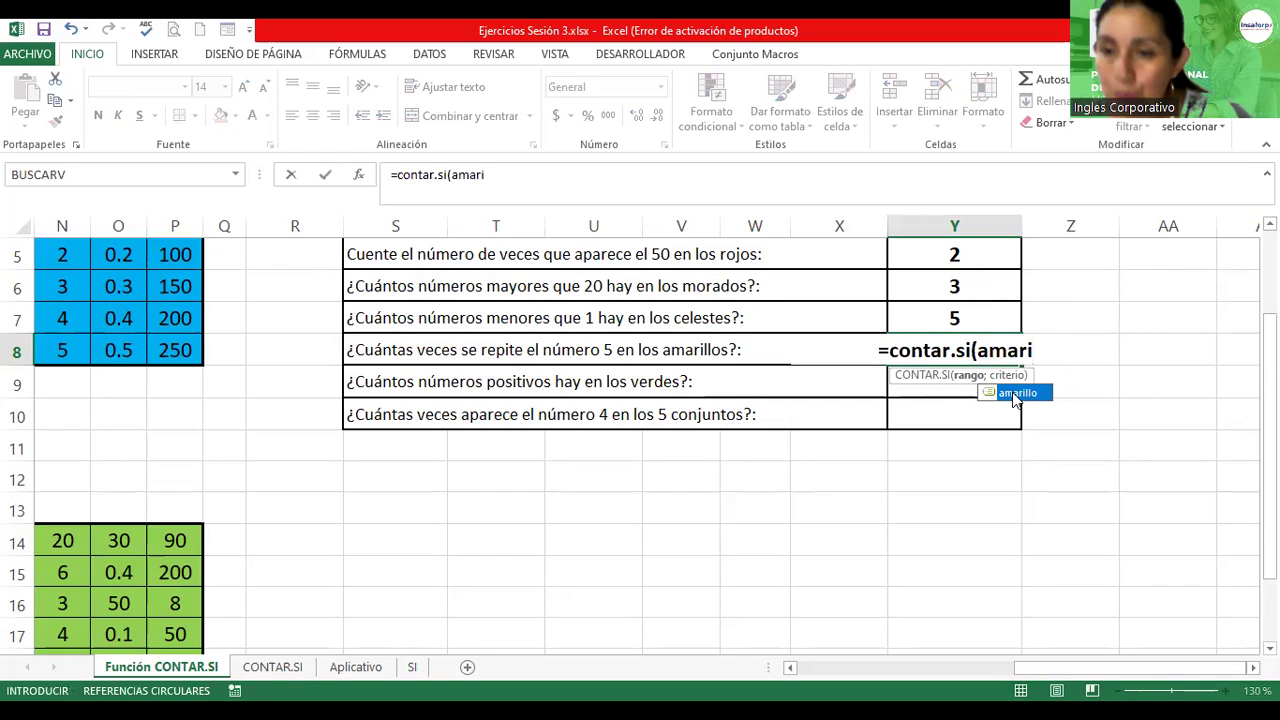
double_click(1013, 393)
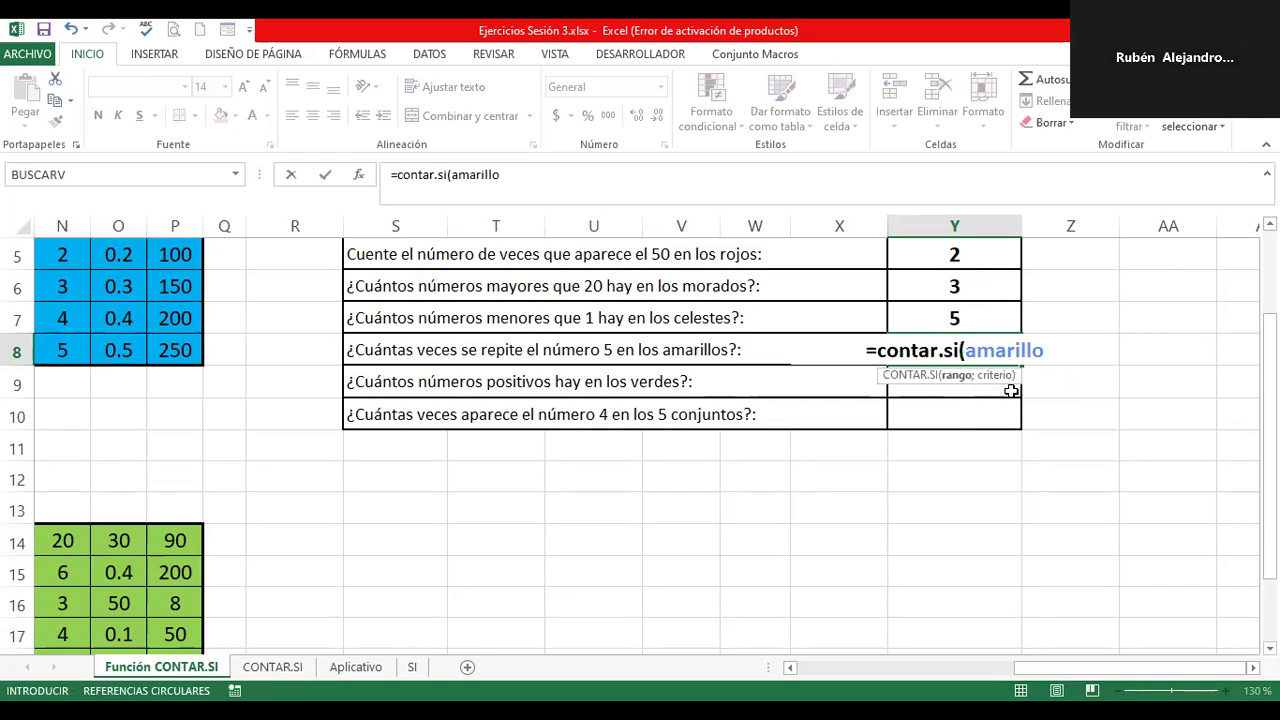
text(;)
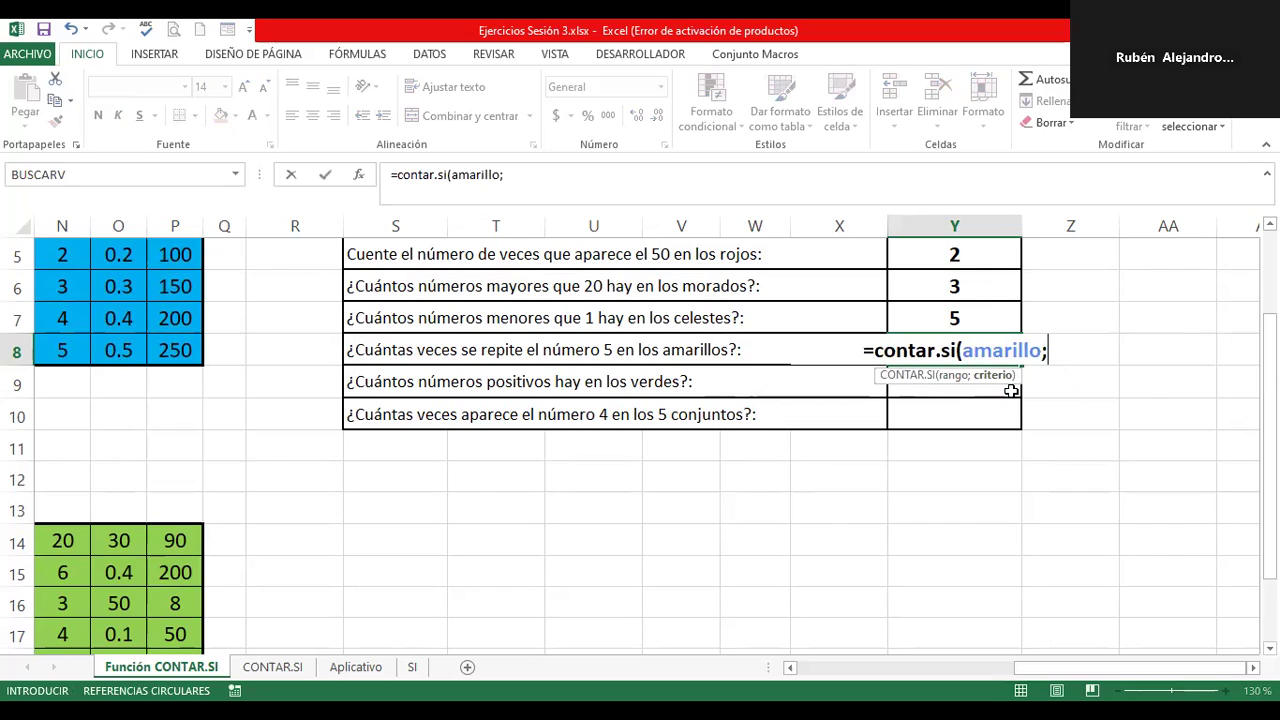
text(")
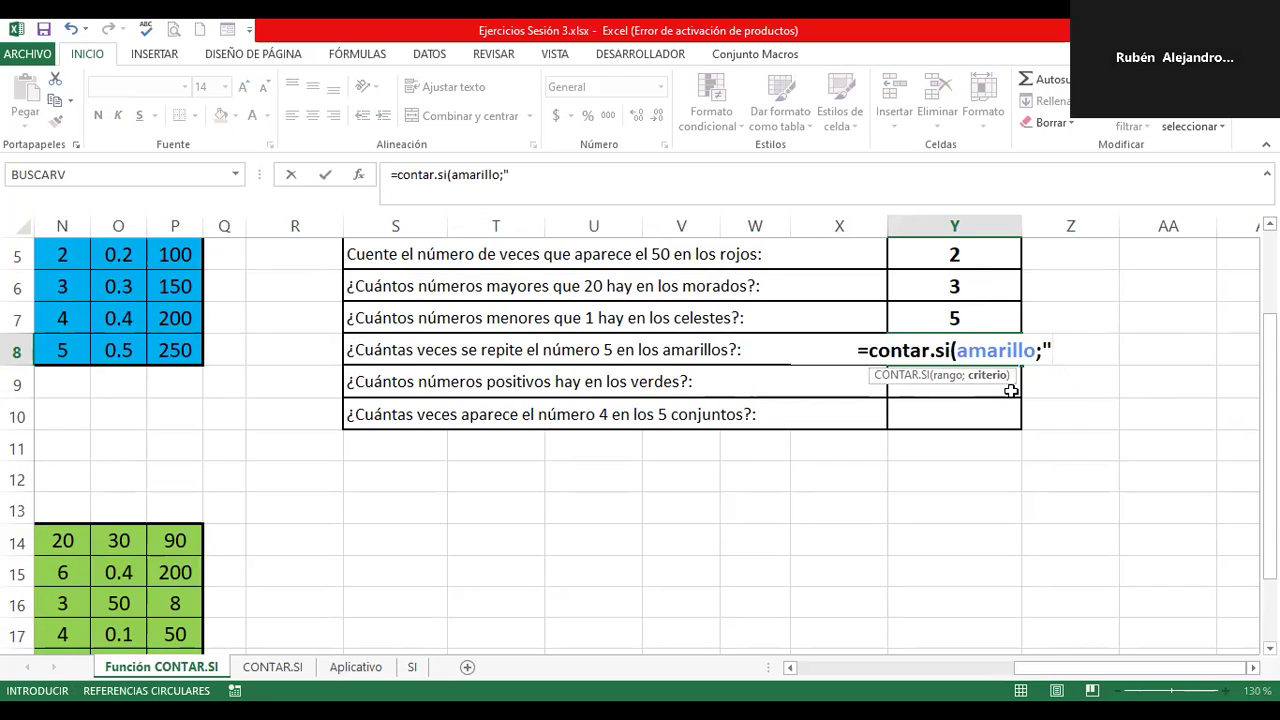
text(=5)
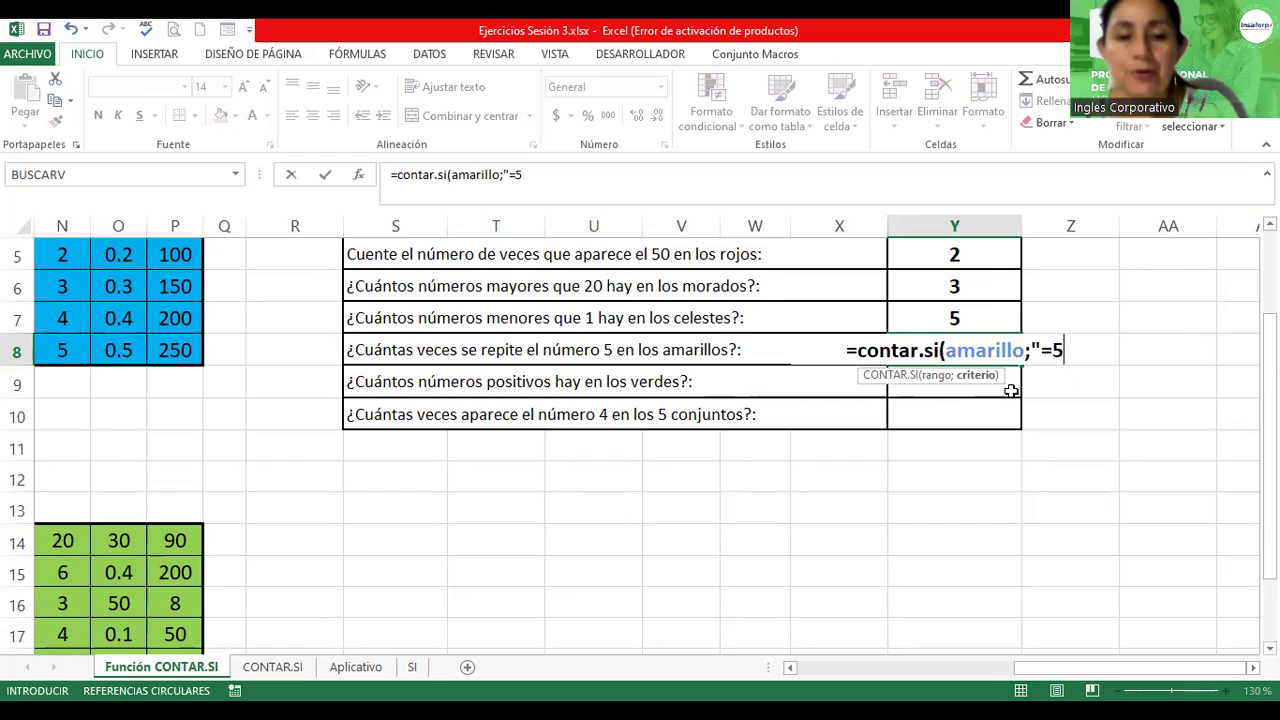
key(BackSpace)
key(BackSpace)
text(5")
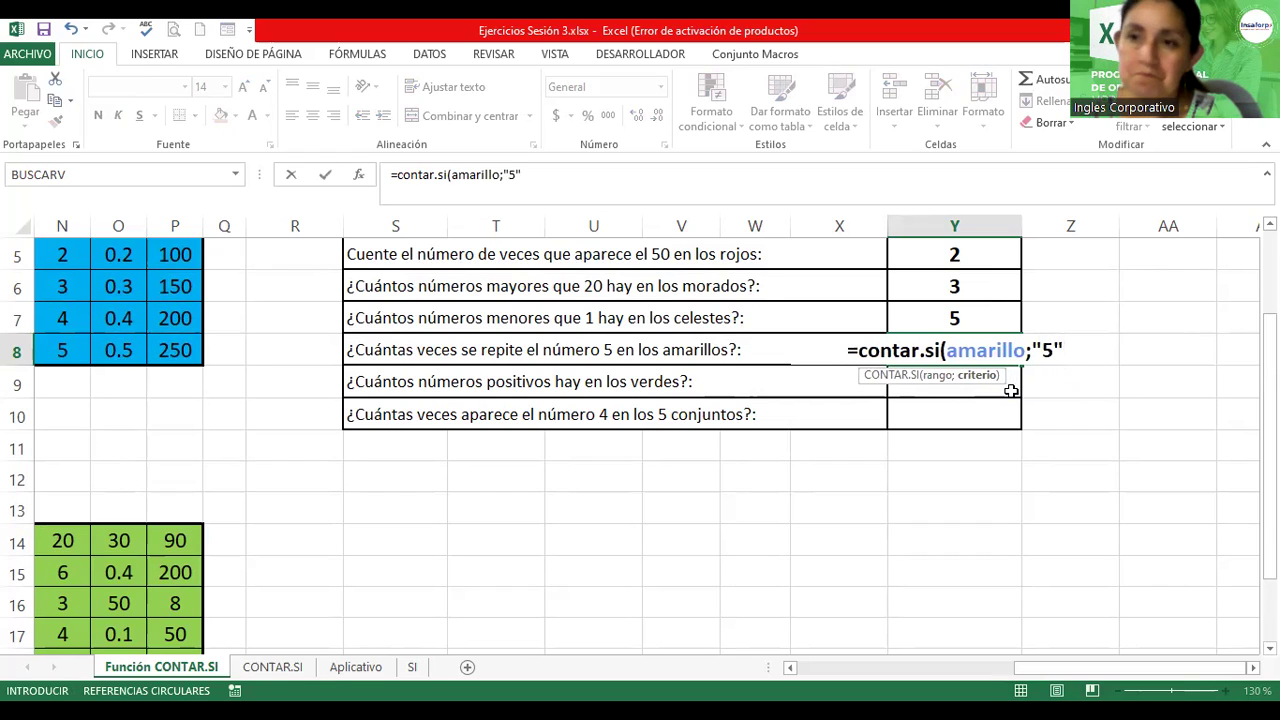
text())
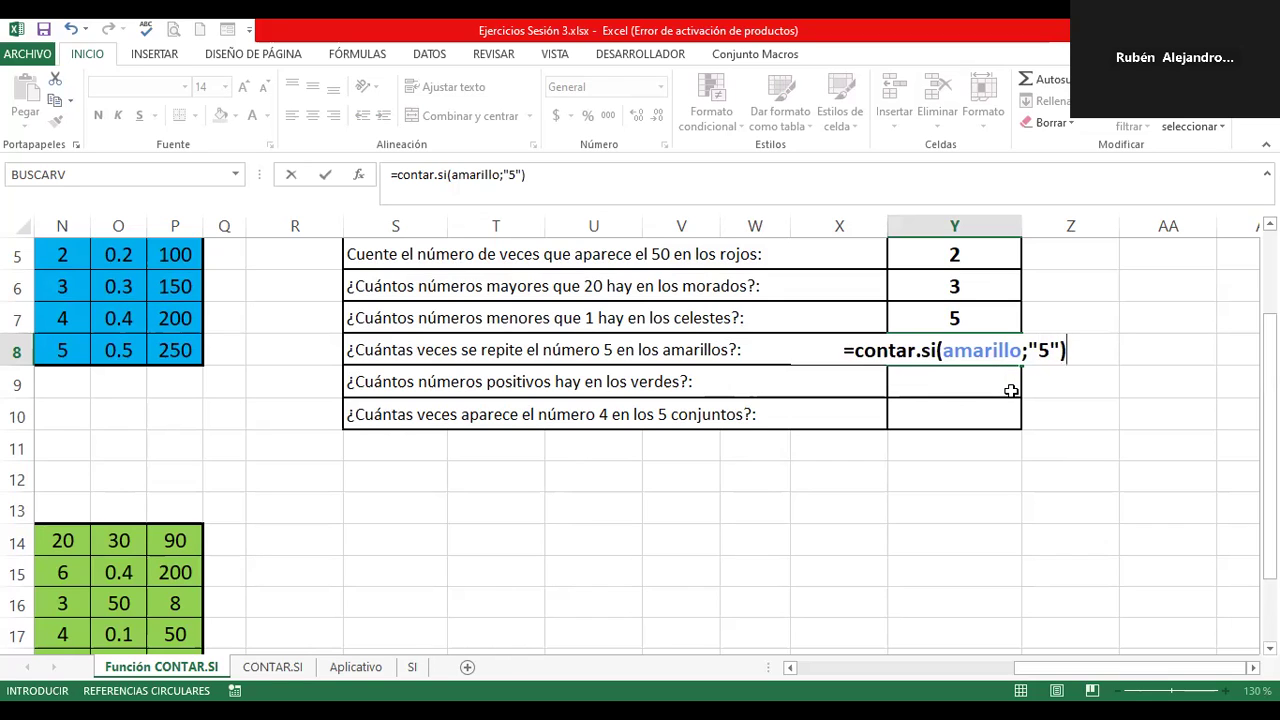
key(Return)
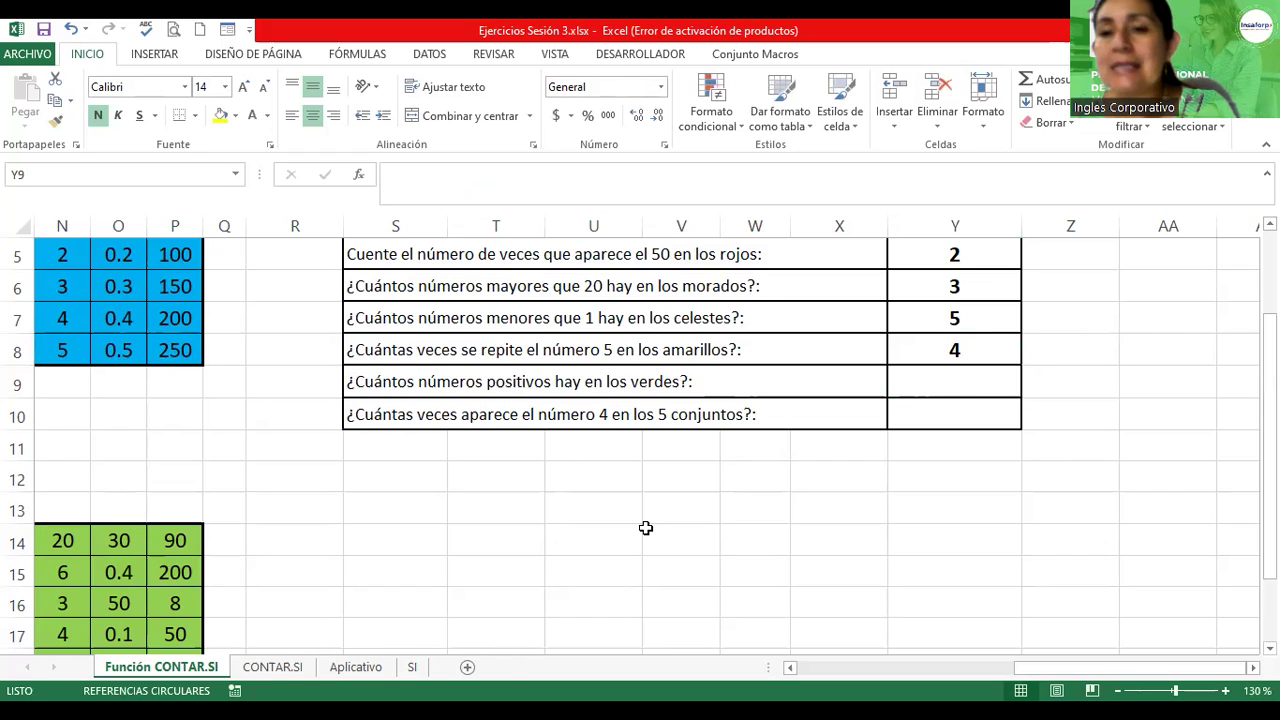
click(955, 381)
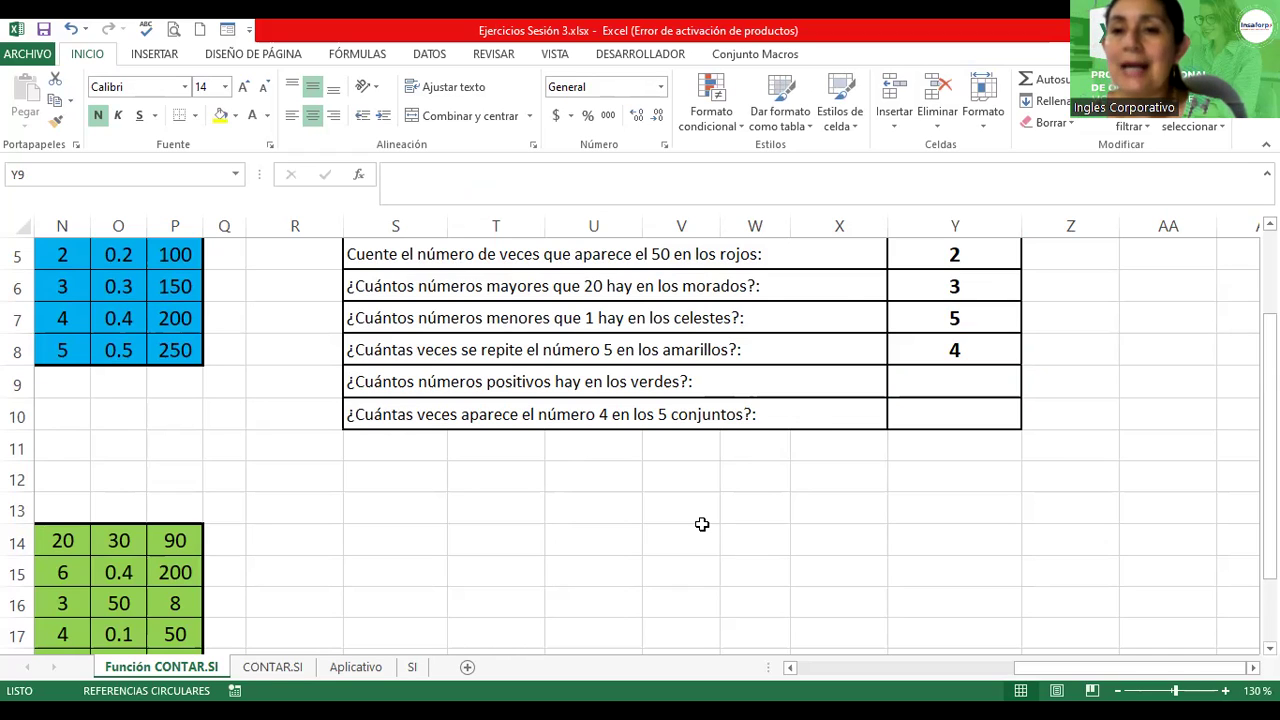
click(963, 369)
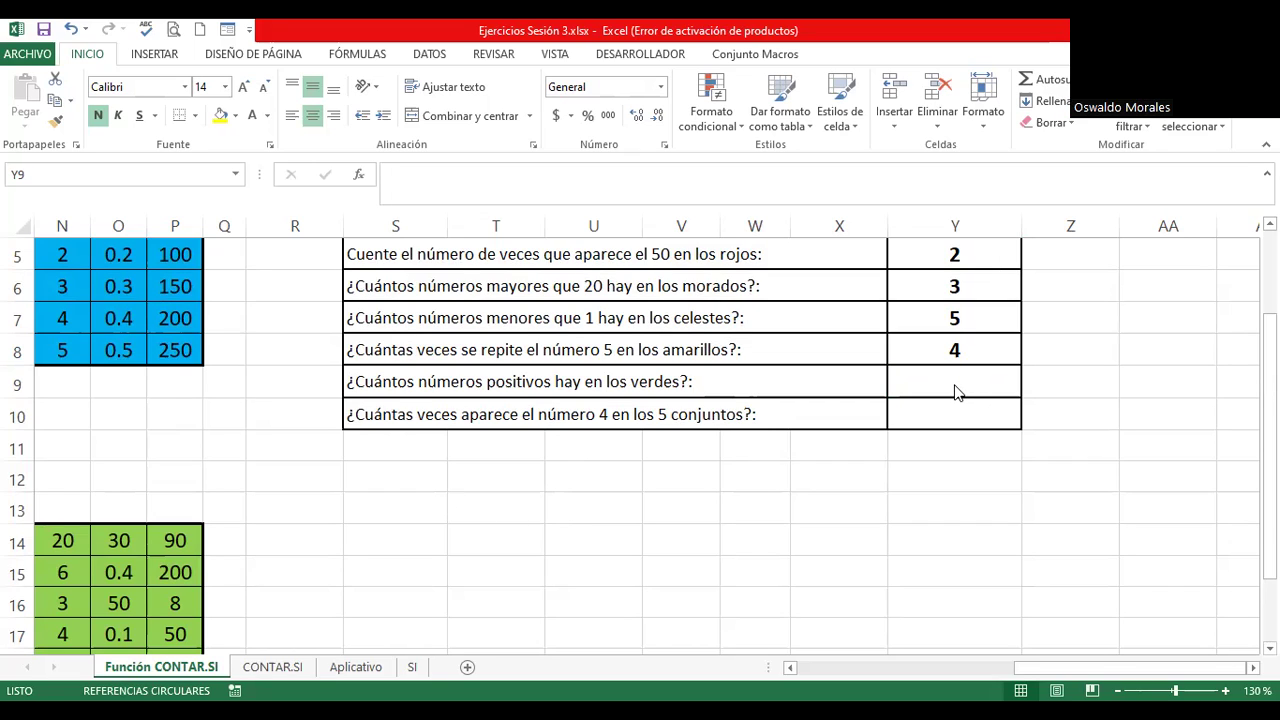
click(952, 382)
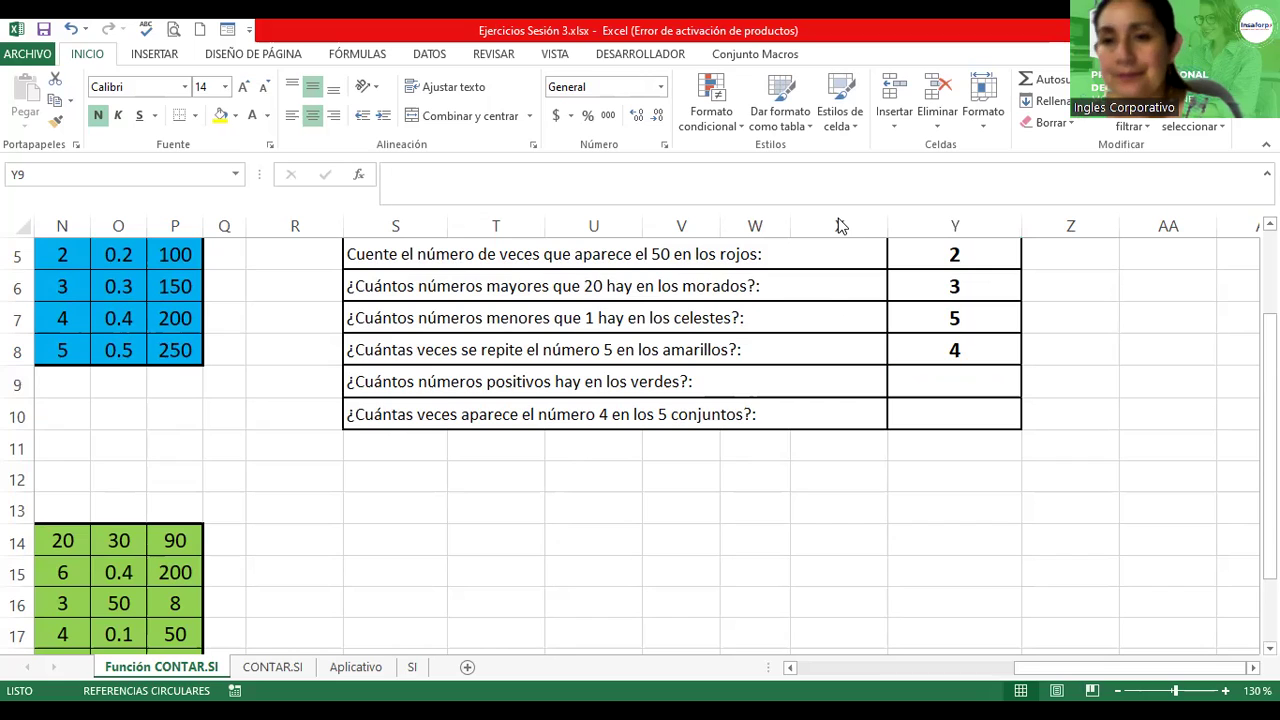
click(947, 412)
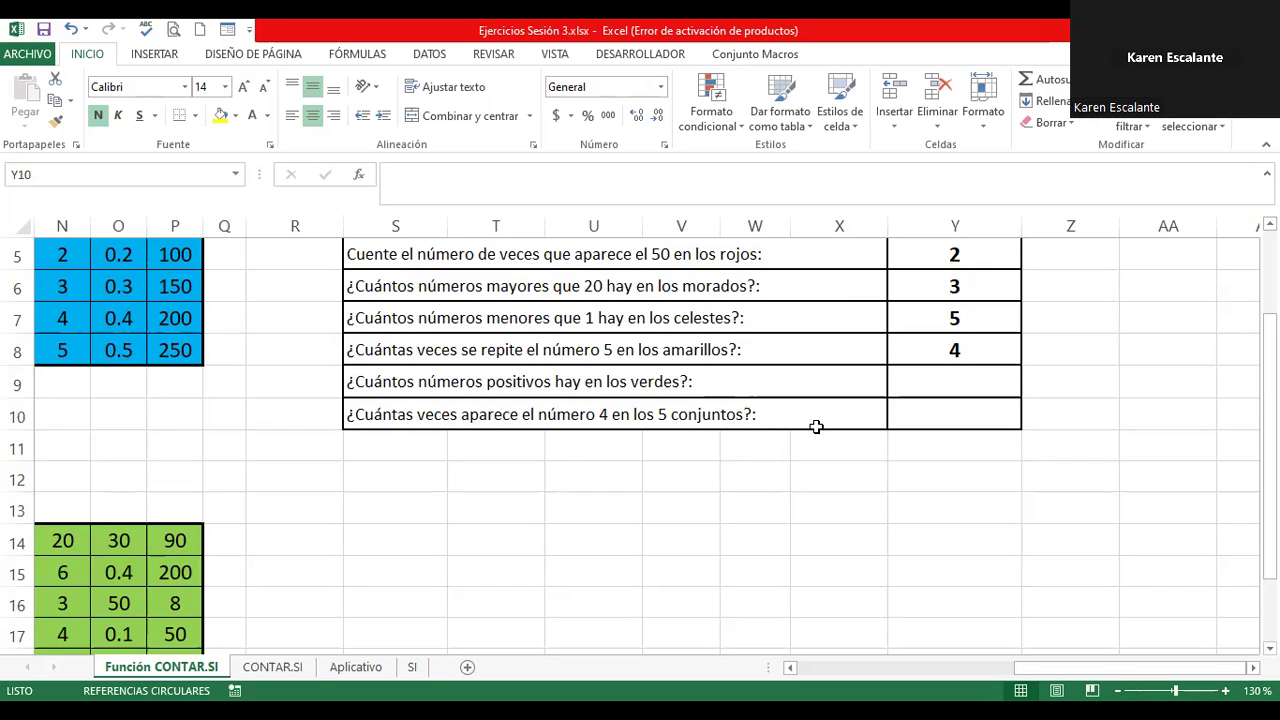
click(938, 376)
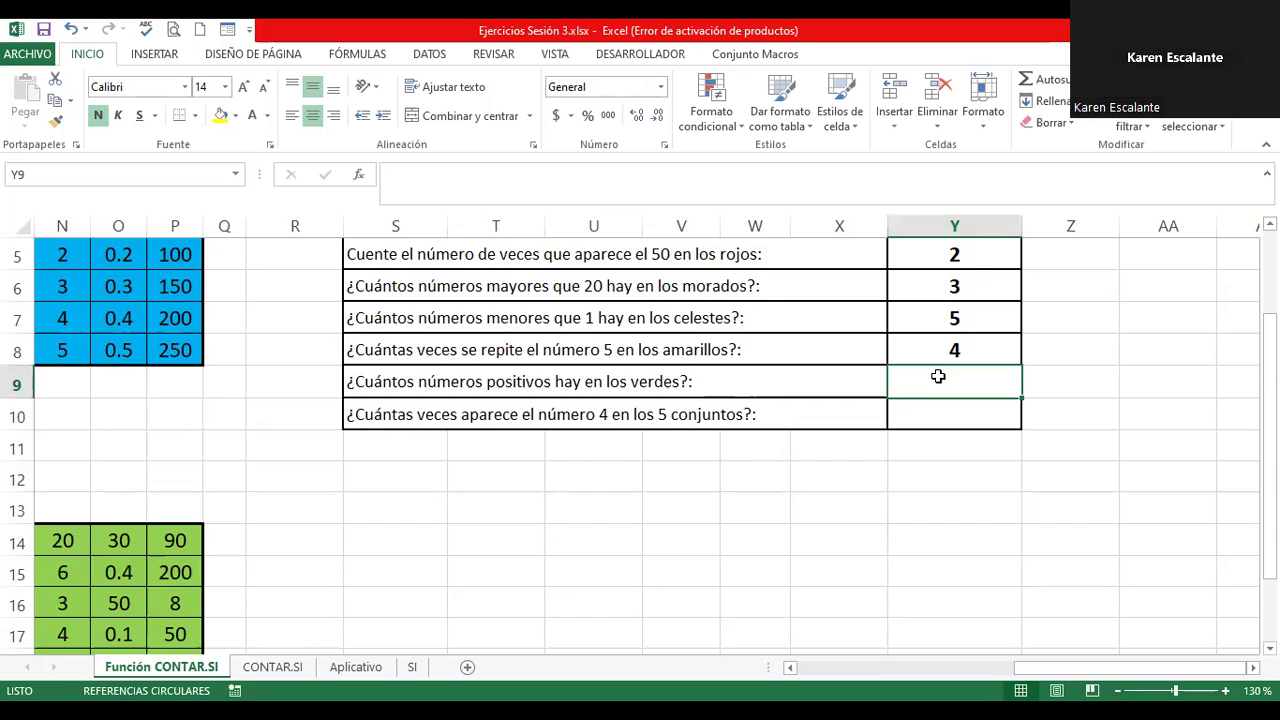
Enter =contar.si(verde;">0") in Y9, counting 24 positive numbers in the green block
text(=c)
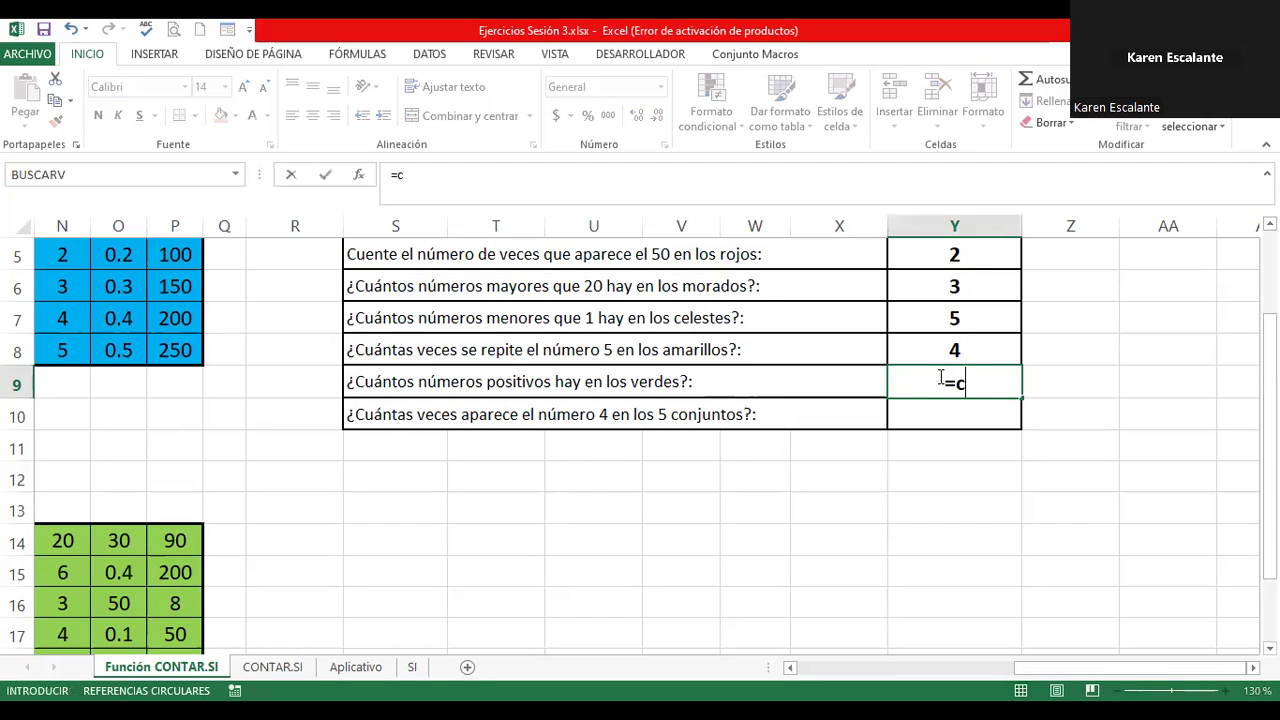
text(ontar.si()
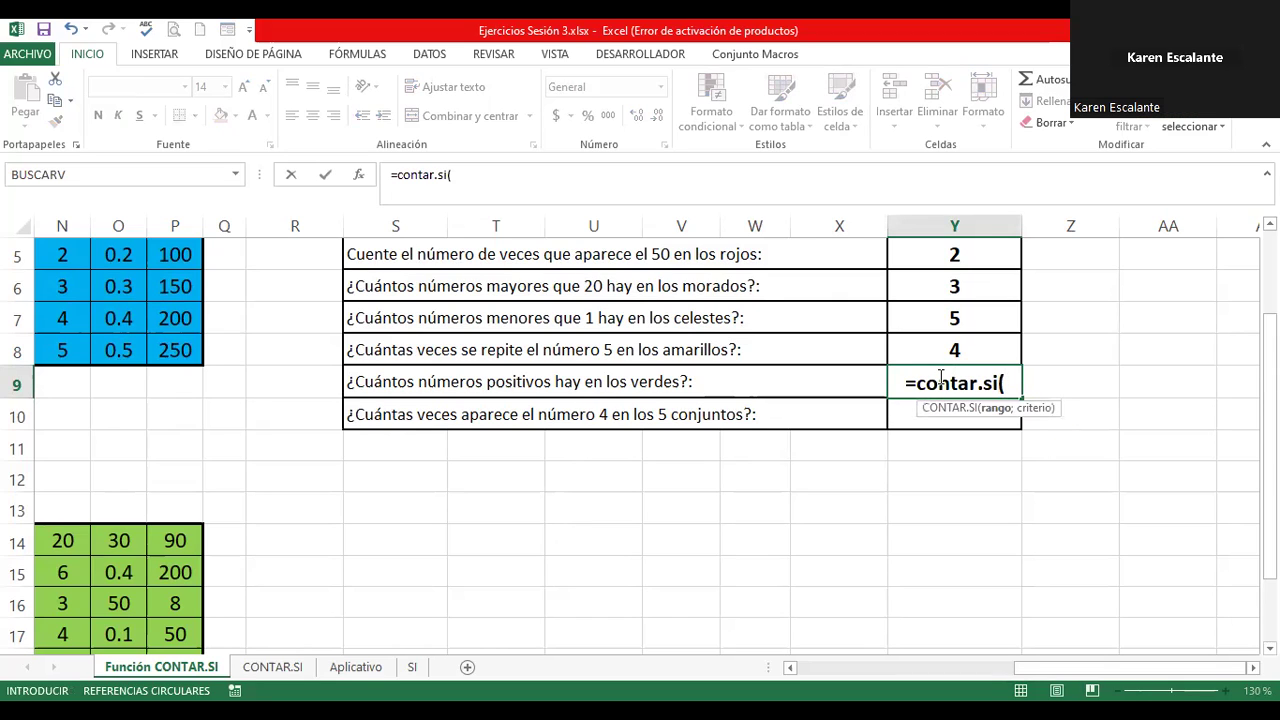
text(verde)
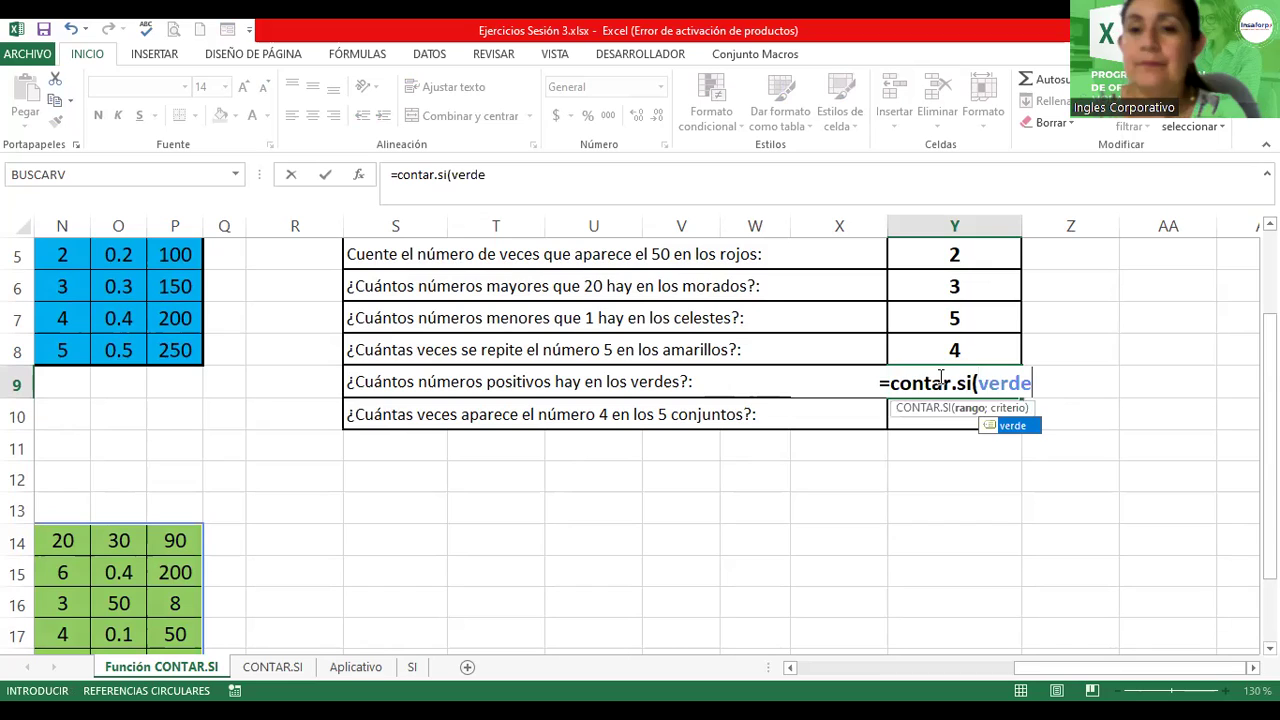
text(;)
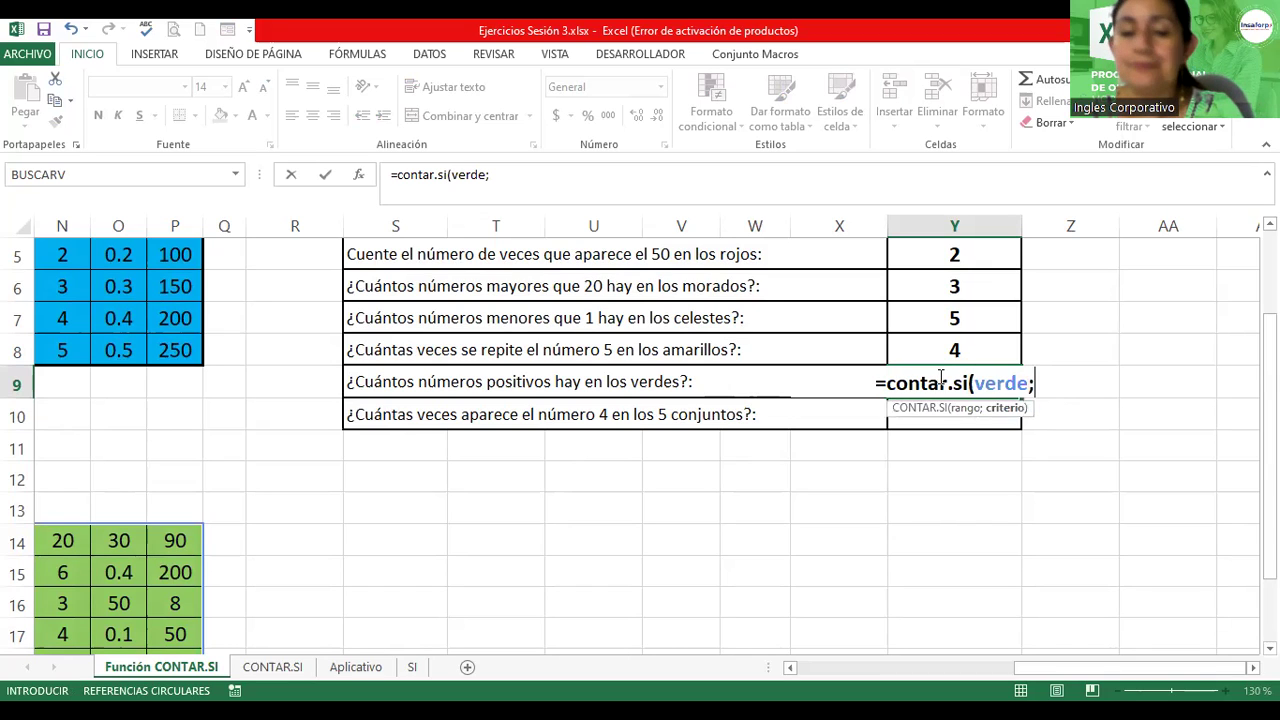
text(")
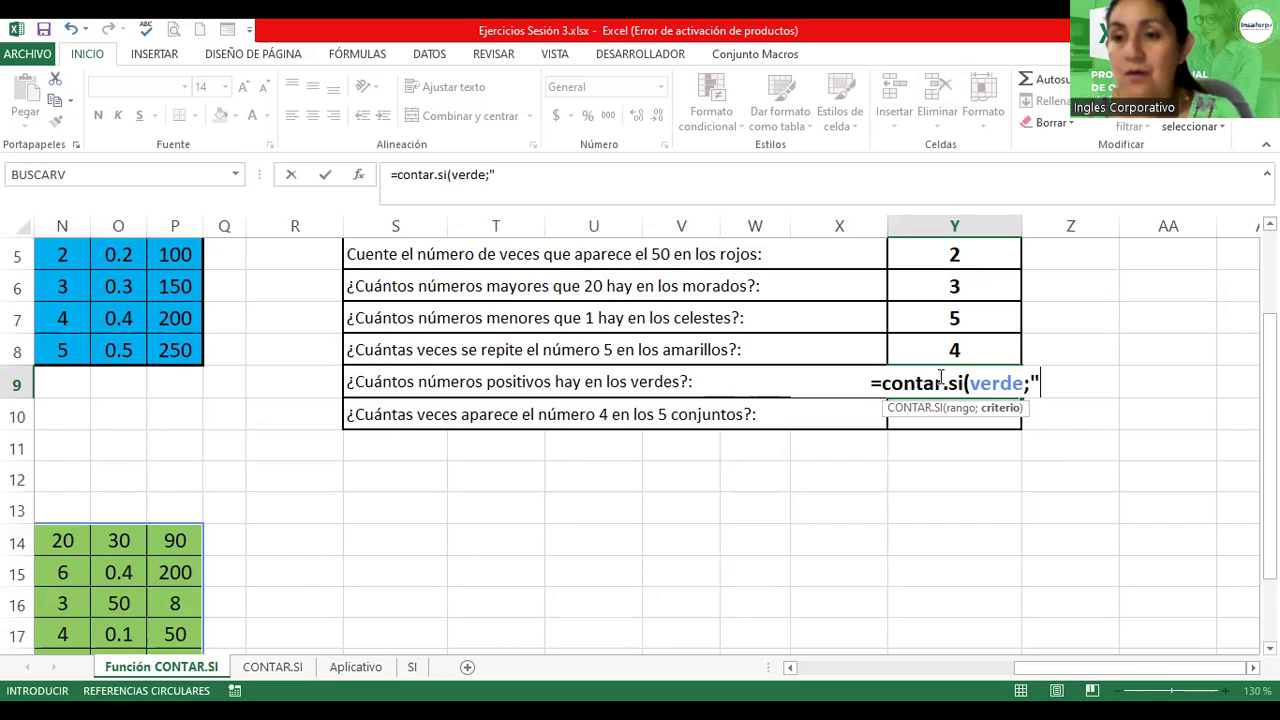
text(>)
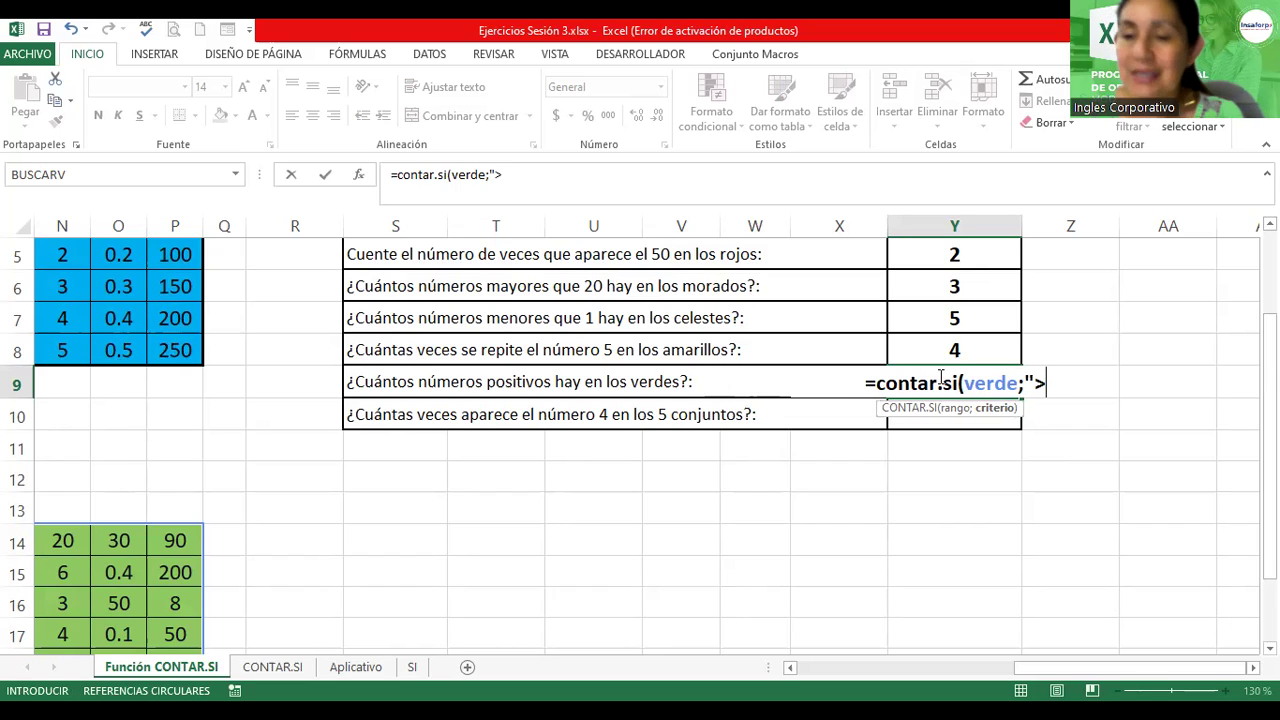
text(0)
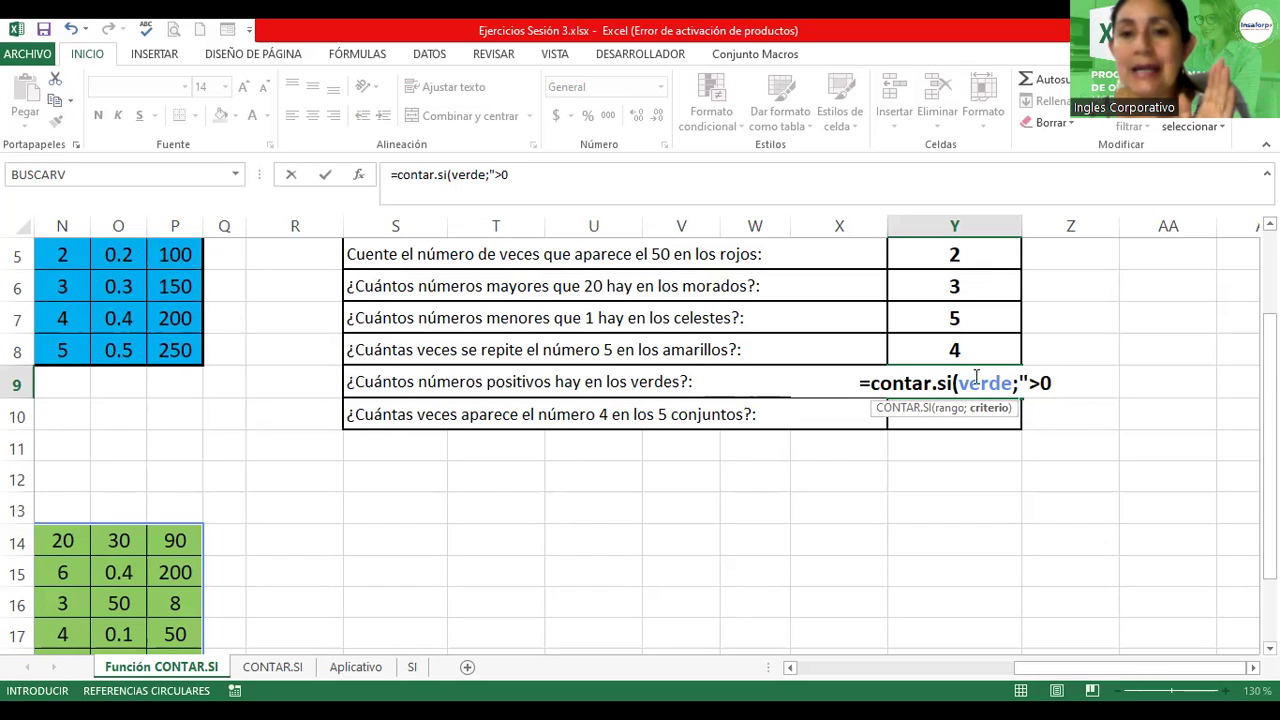
drag(1210, 675, 1143, 668)
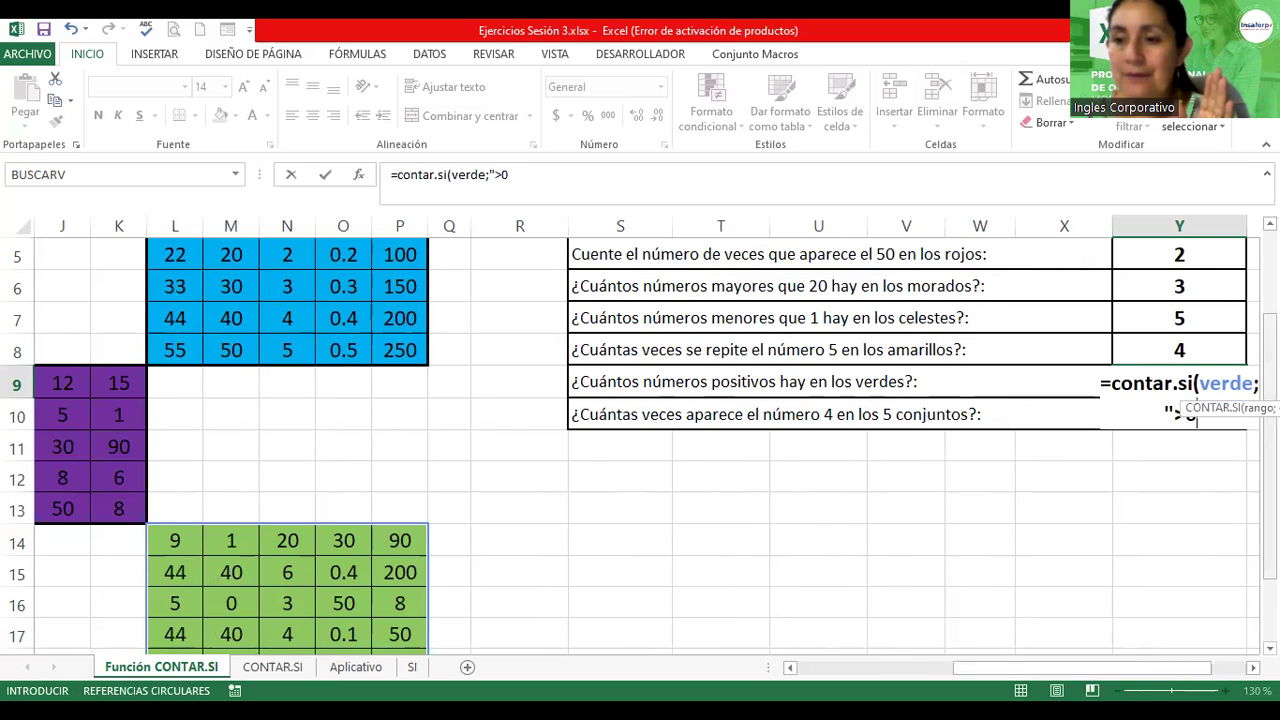
drag(1269, 330, 1269, 388)
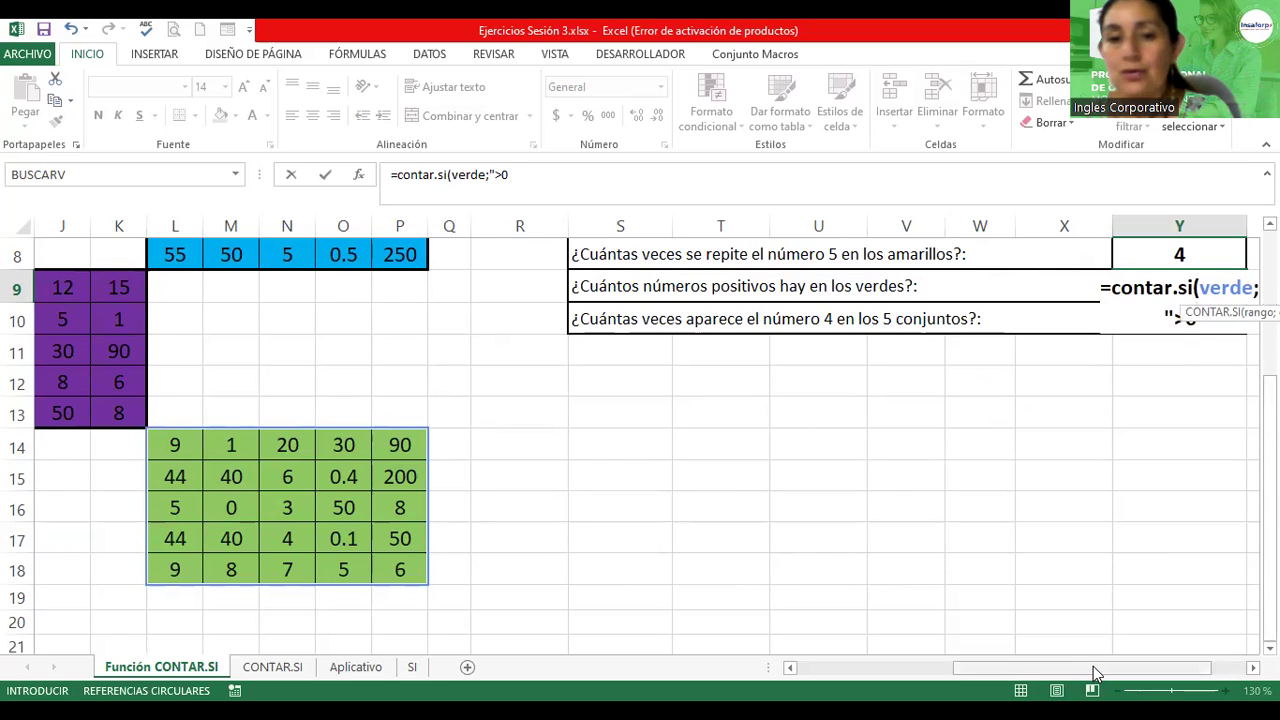
drag(1095, 672, 1108, 672)
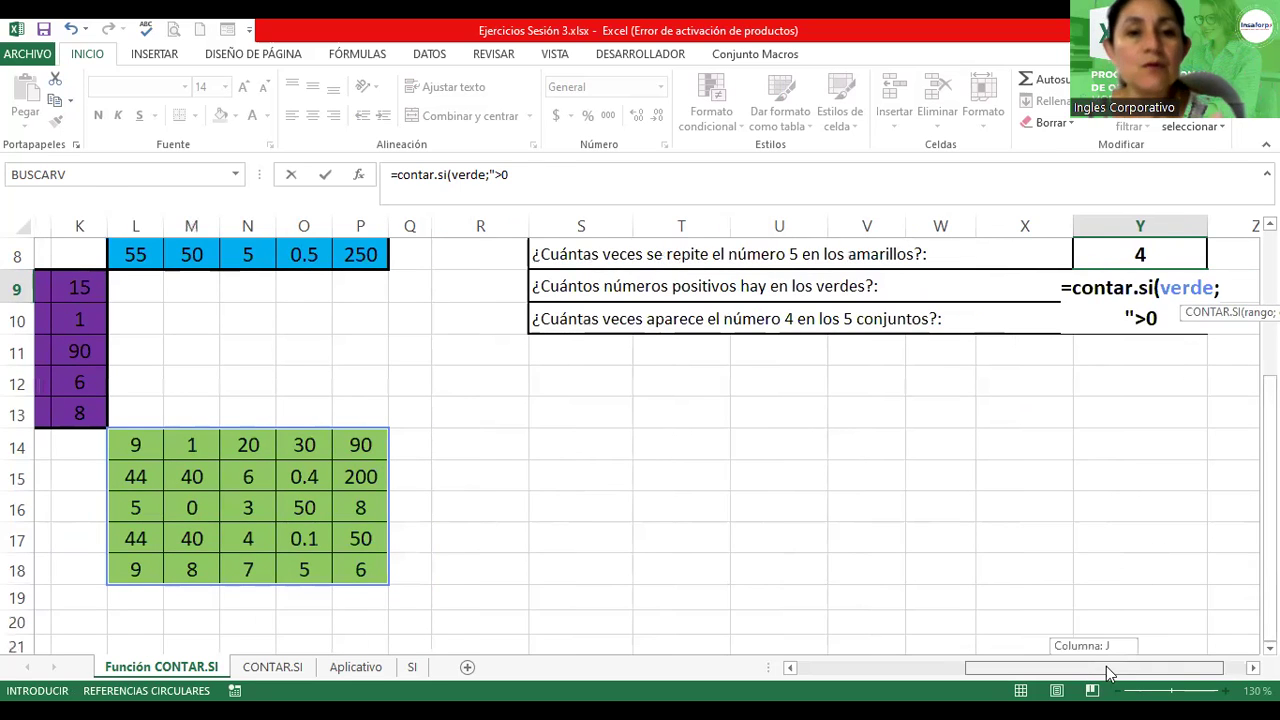
drag(1108, 672, 1121, 664)
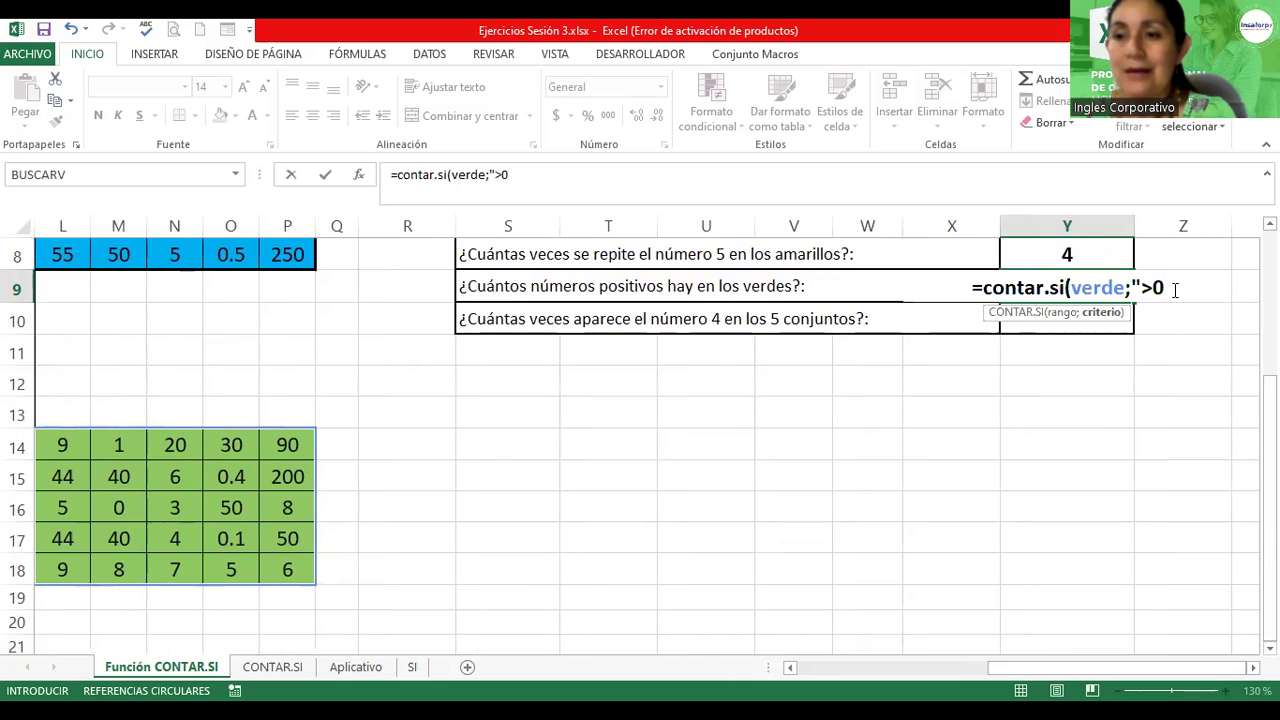
text("))
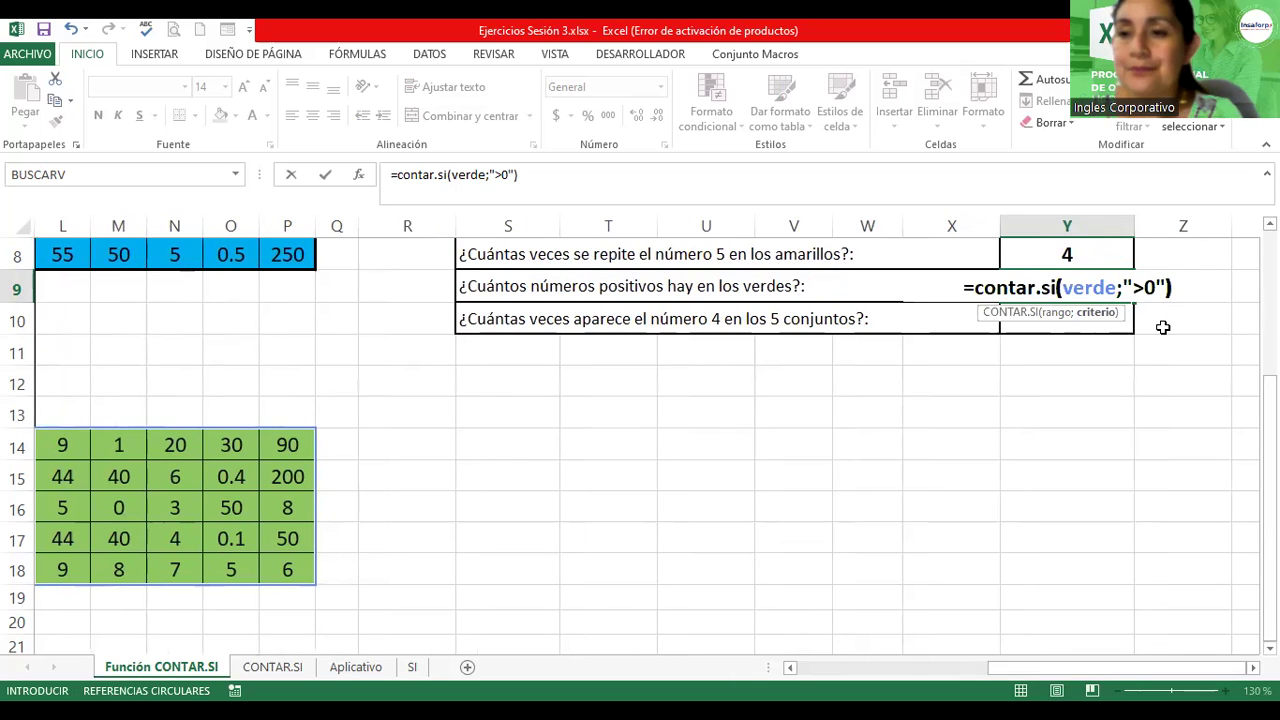
key(Return)
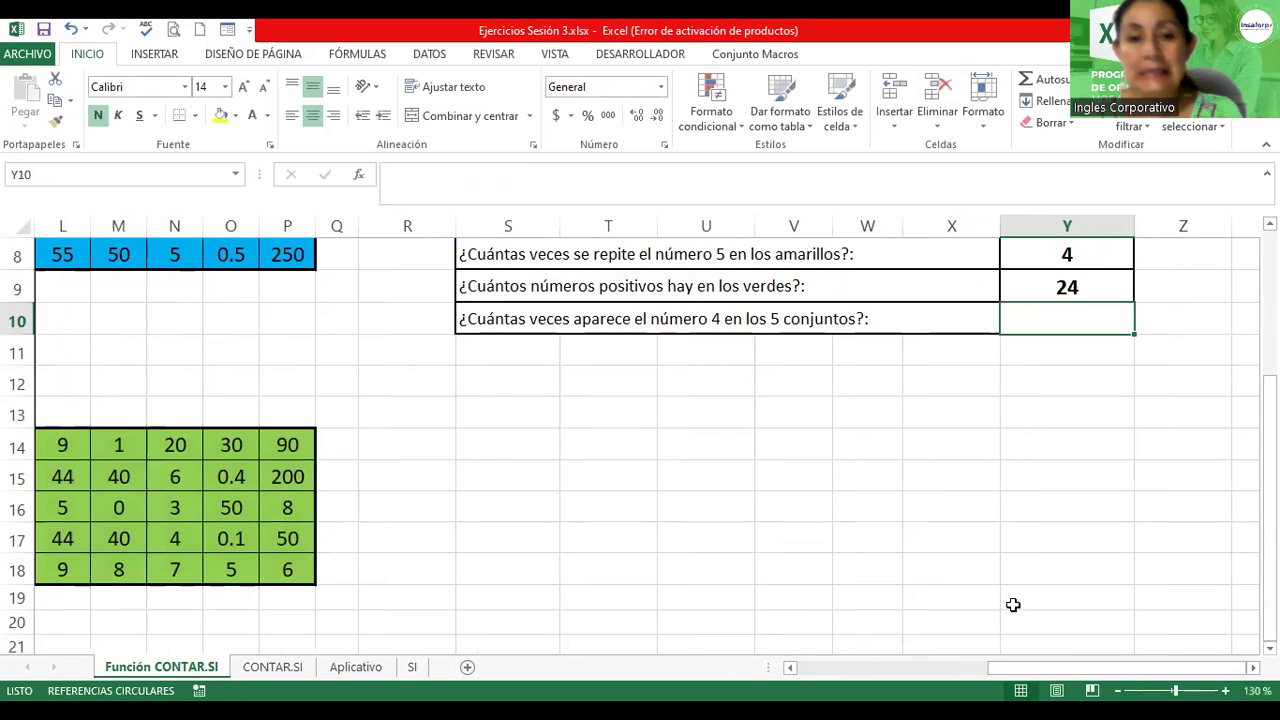
drag(1107, 676, 1082, 678)
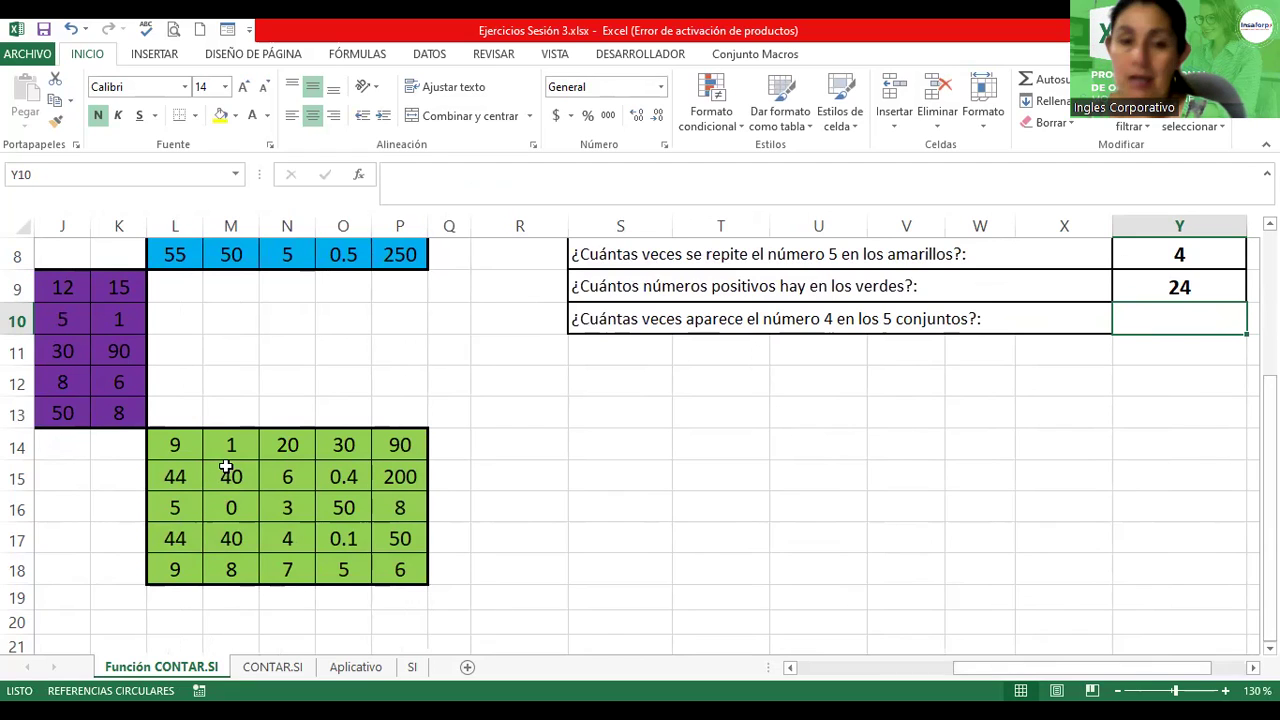
click(284, 446)
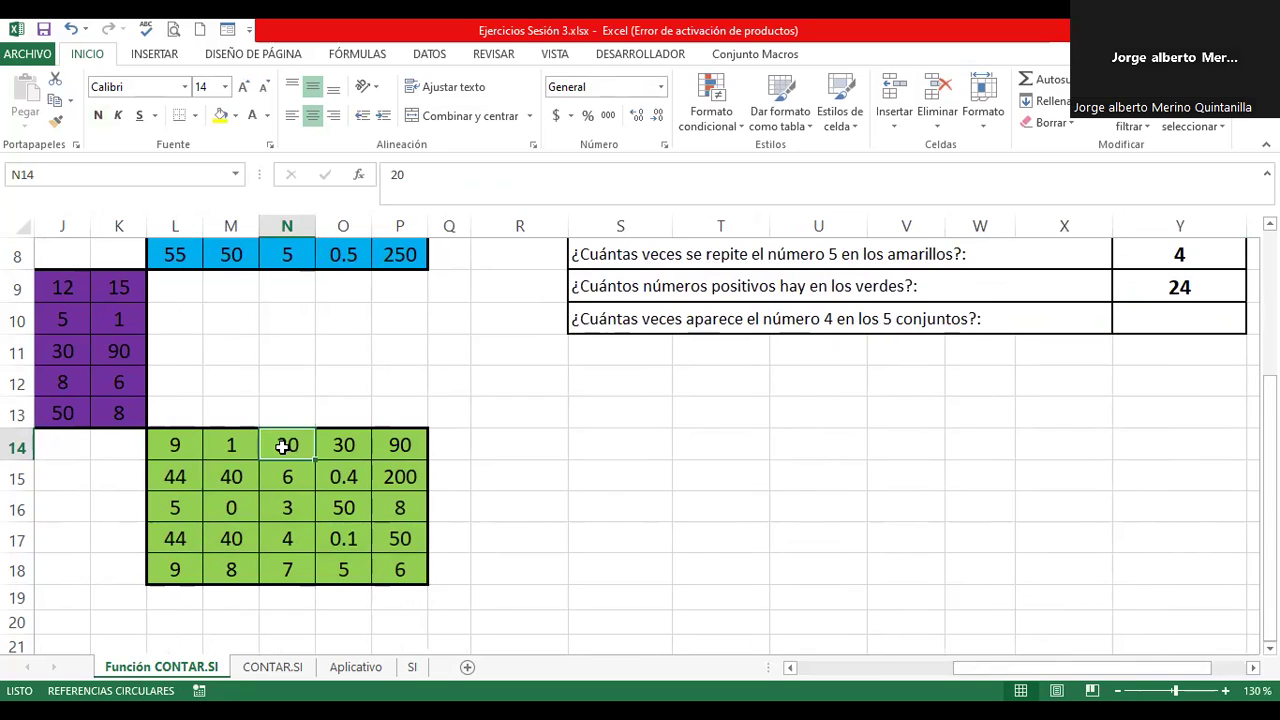
double_click(1150, 285)
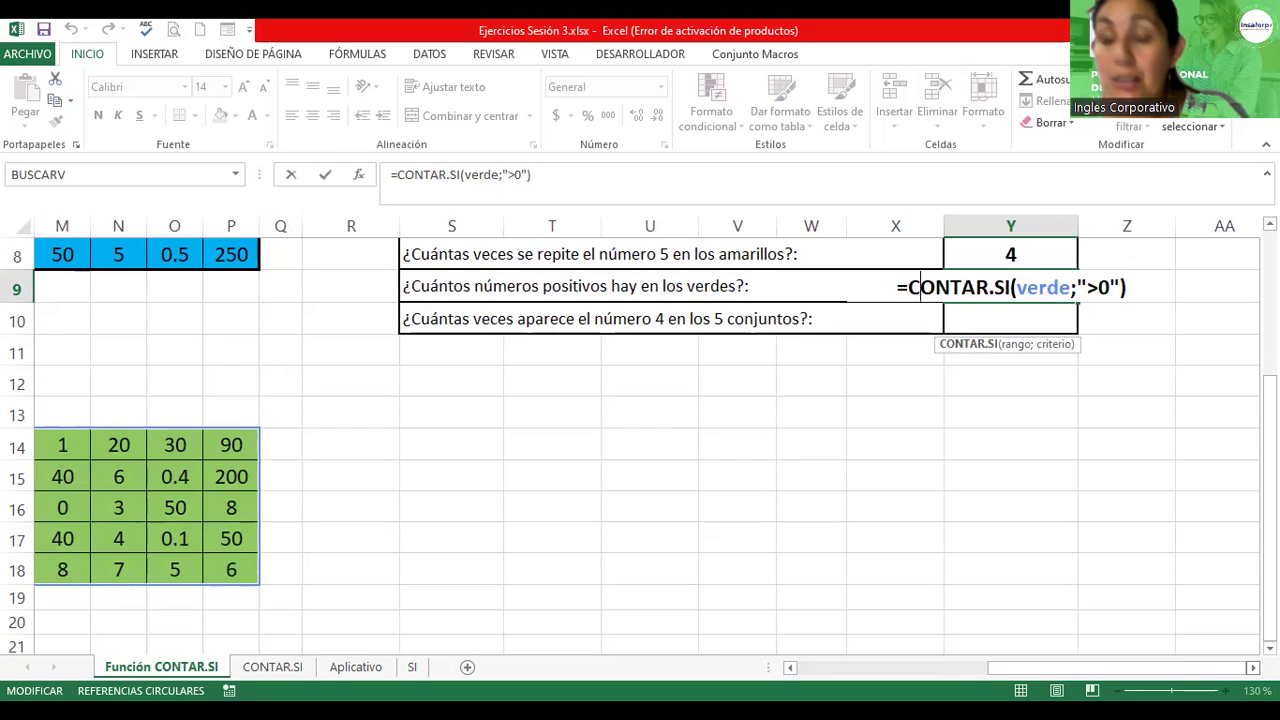
key(Return)
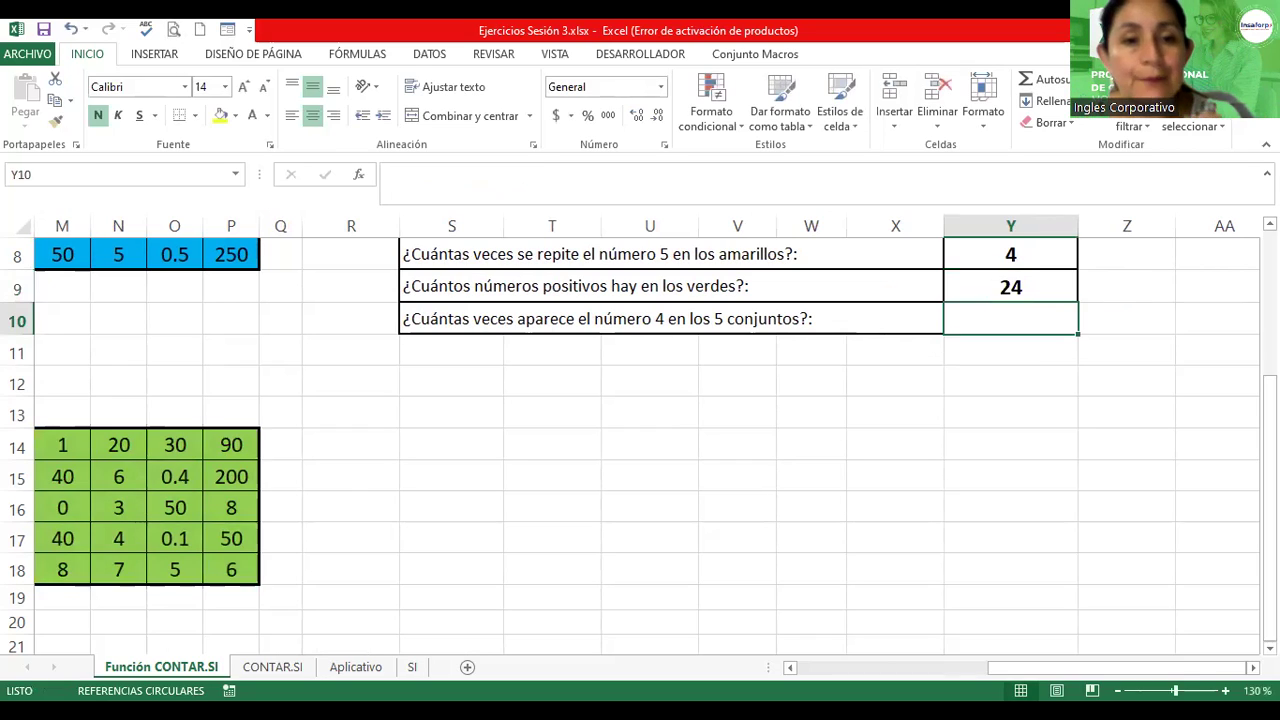
Change the 30 in O14 of the green block to -30
click(185, 448)
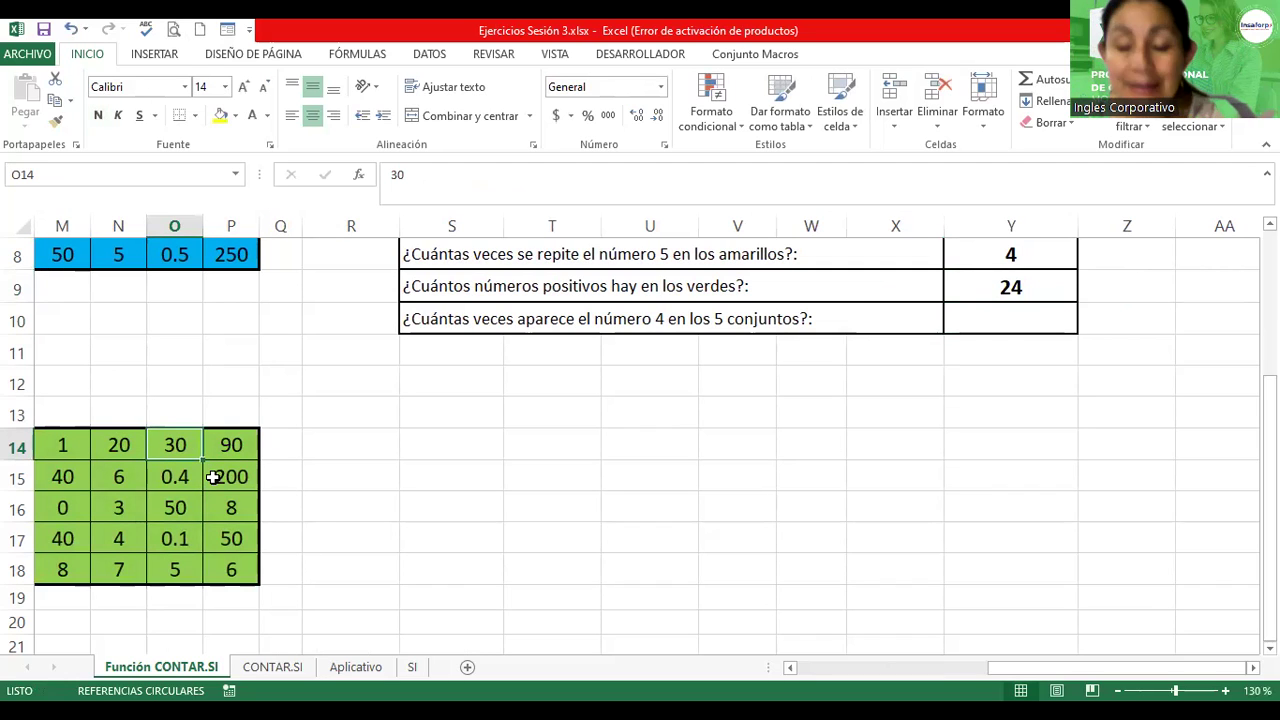
text(-30)
key(Return)
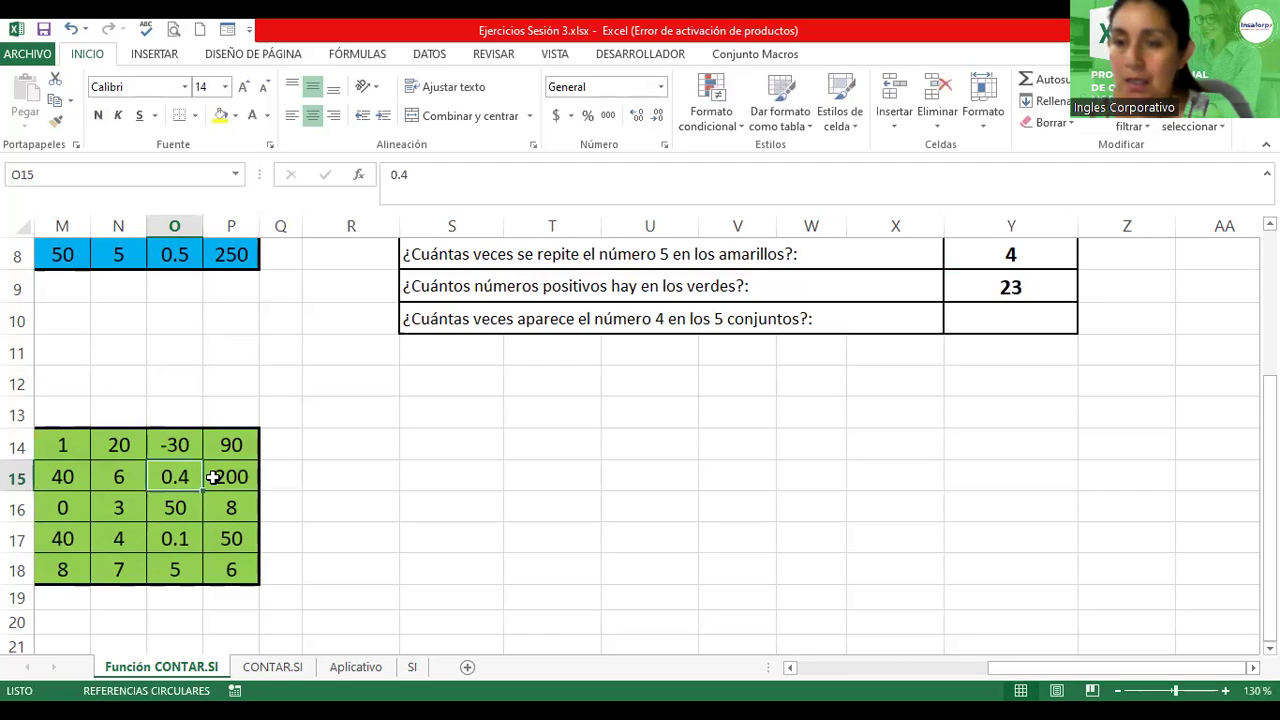
Give the positives answer cell Y9 a green fill
click(988, 290)
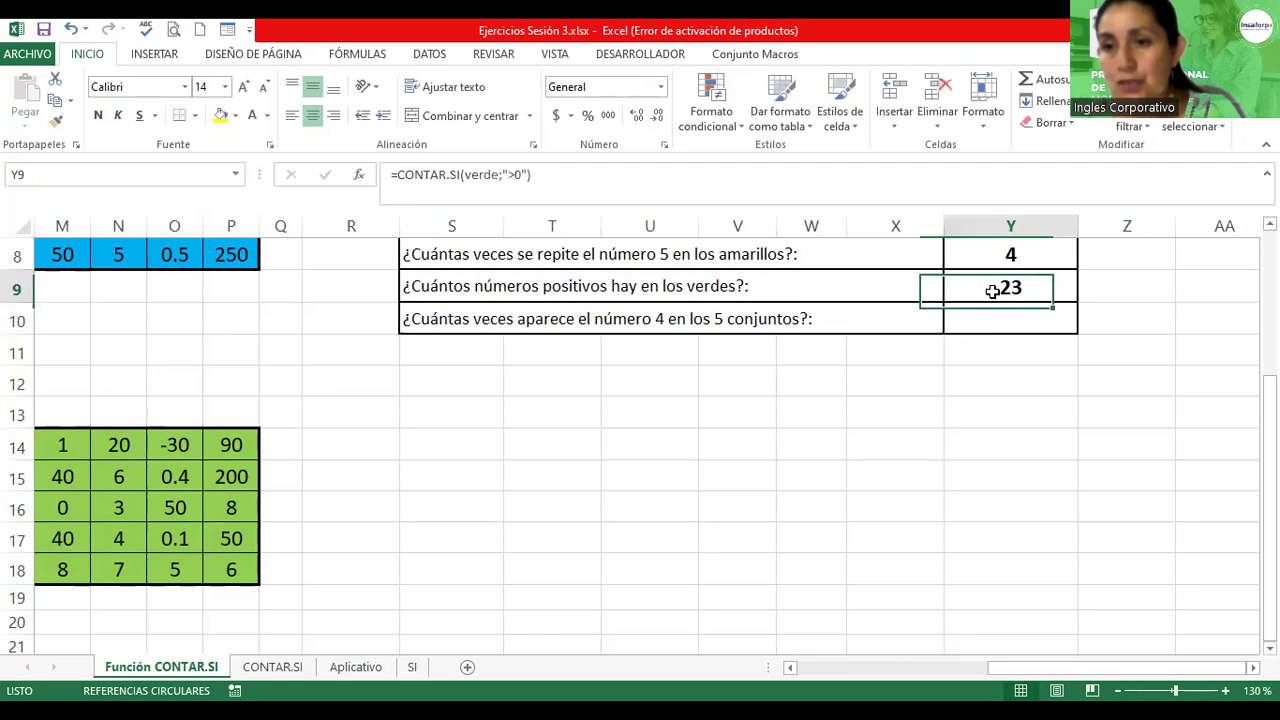
click(236, 118)
click(360, 201)
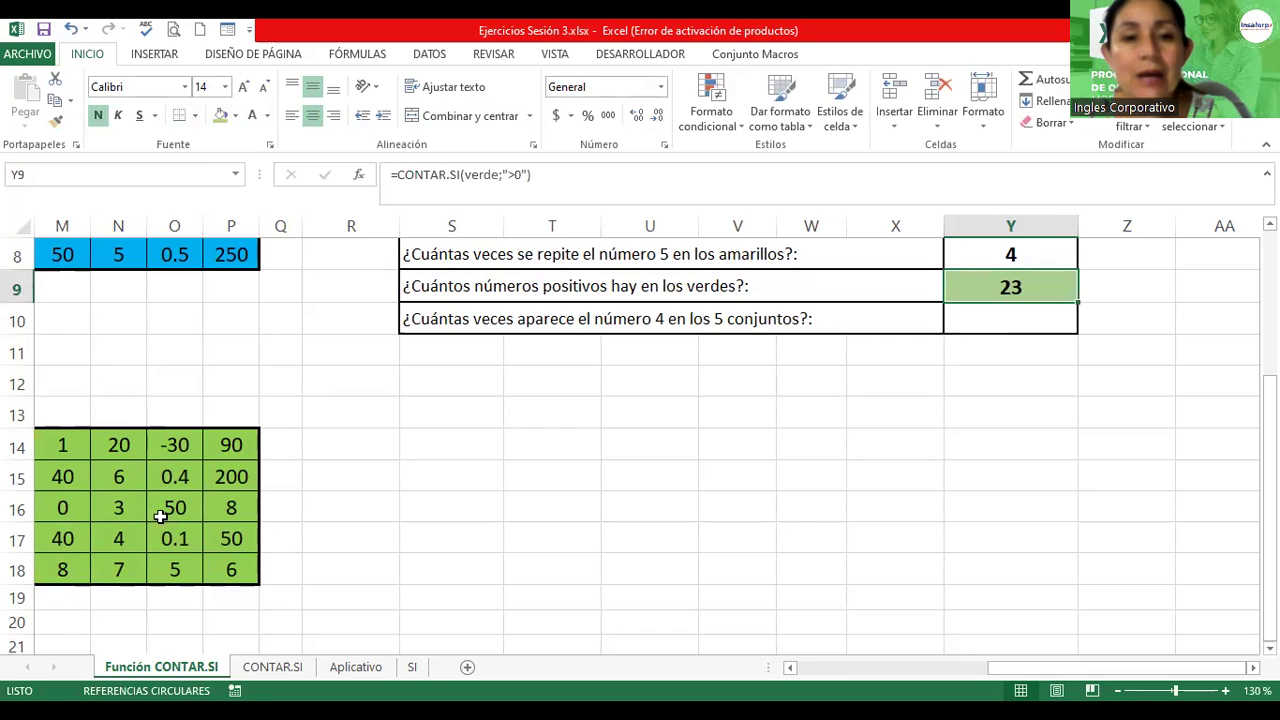
Make N15 -6 and M17 -40, dropping the positives count to 21
double_click(116, 478)
text(-)
key(Return)
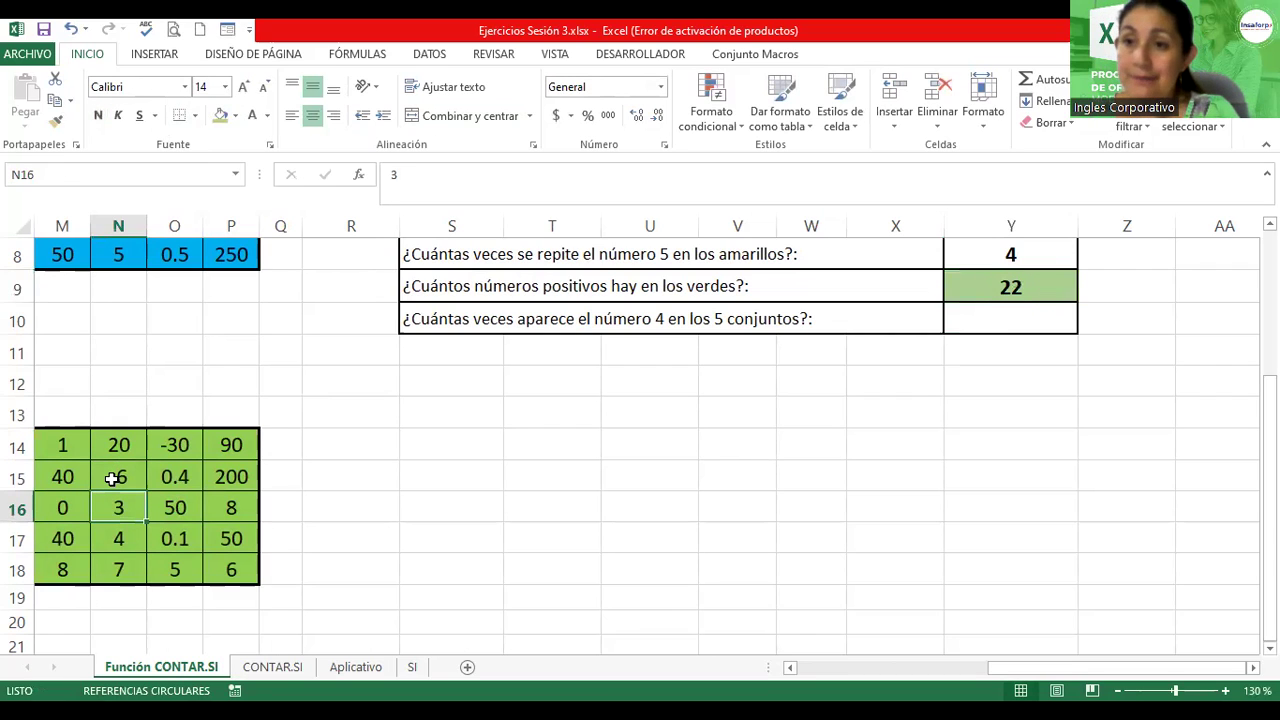
double_click(58, 538)
text(-)
key(Return)
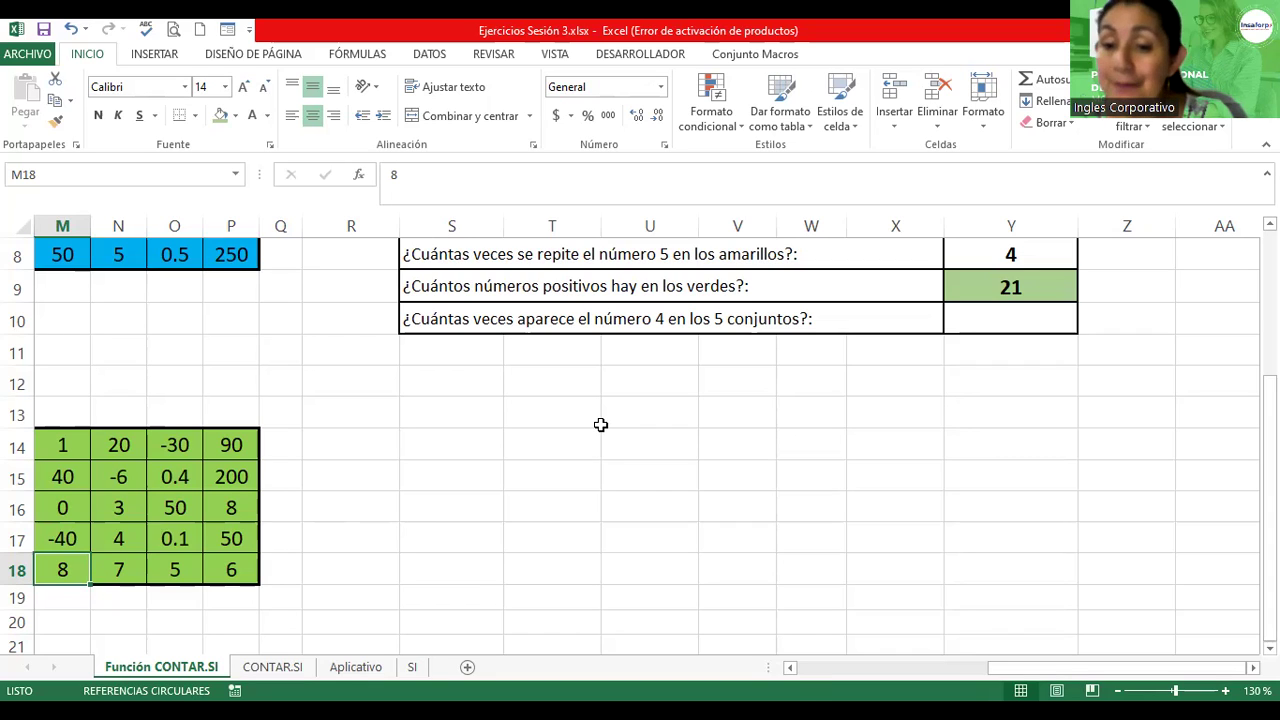
click(790, 667)
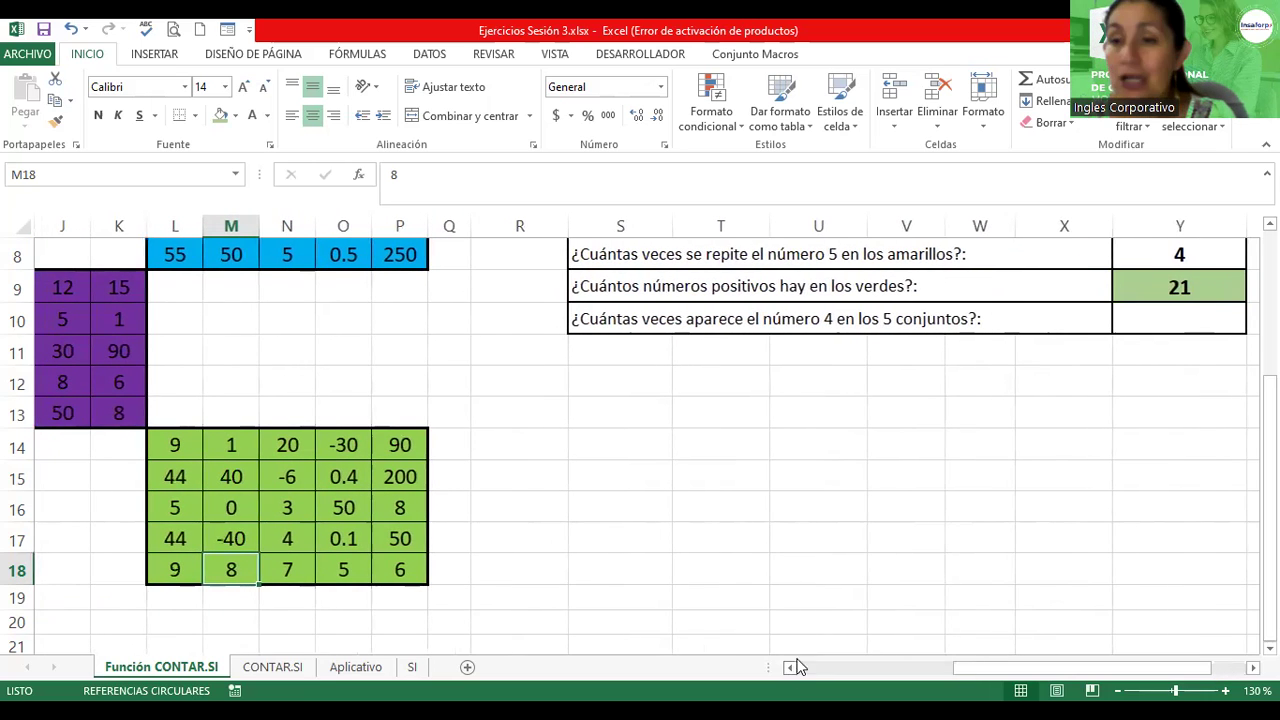
click(325, 438)
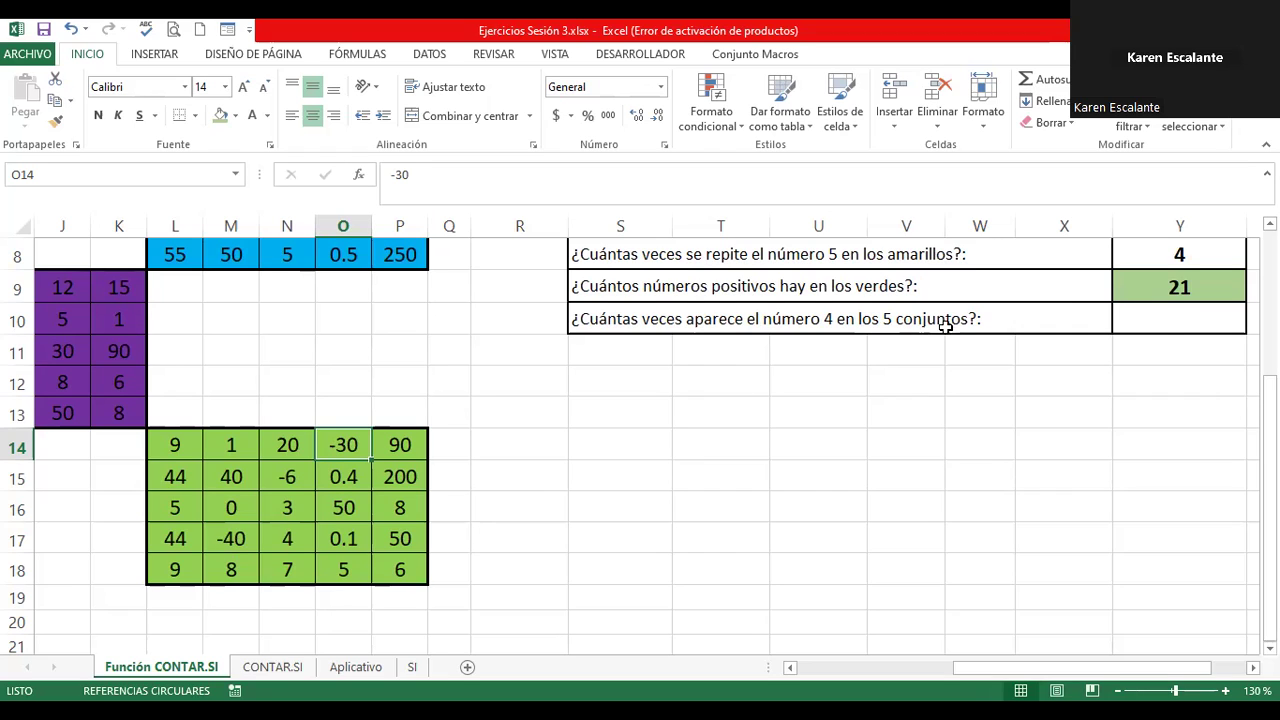
click(1170, 318)
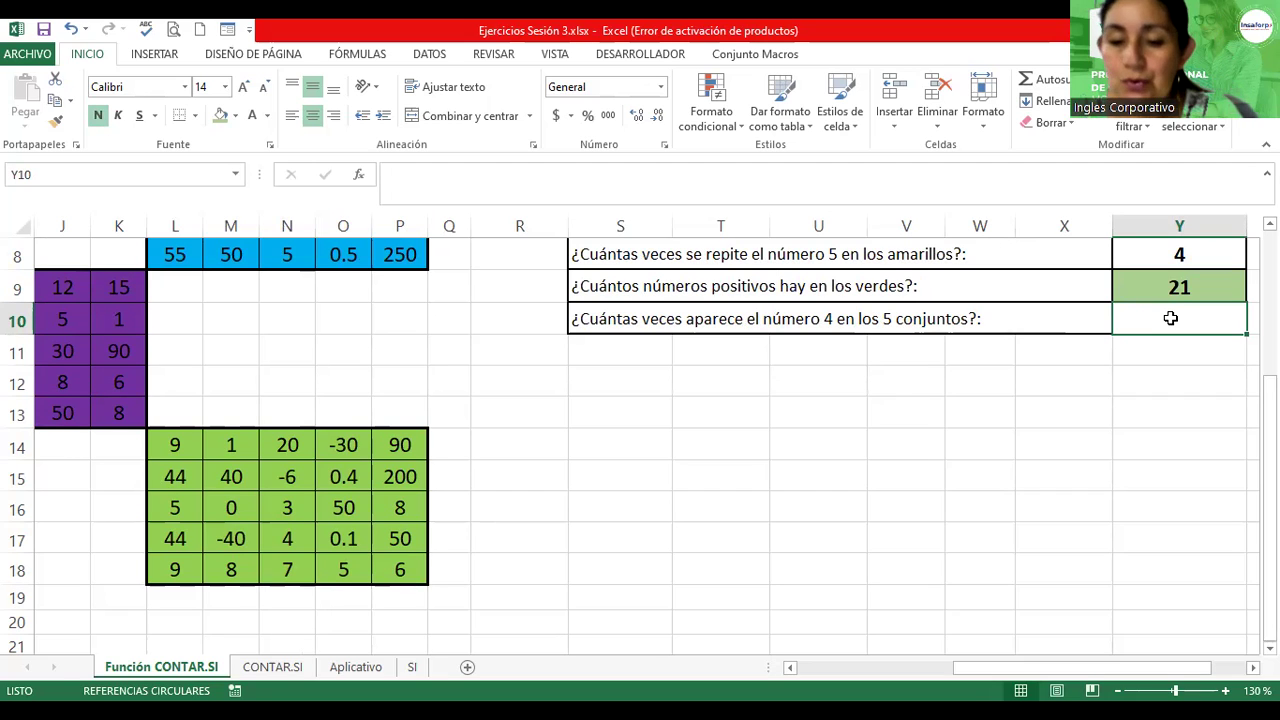
Enter =contar.si(B4:P18;"4") in Y10 to count the 4s across all five blocks, giving 6
text(=contar.si()
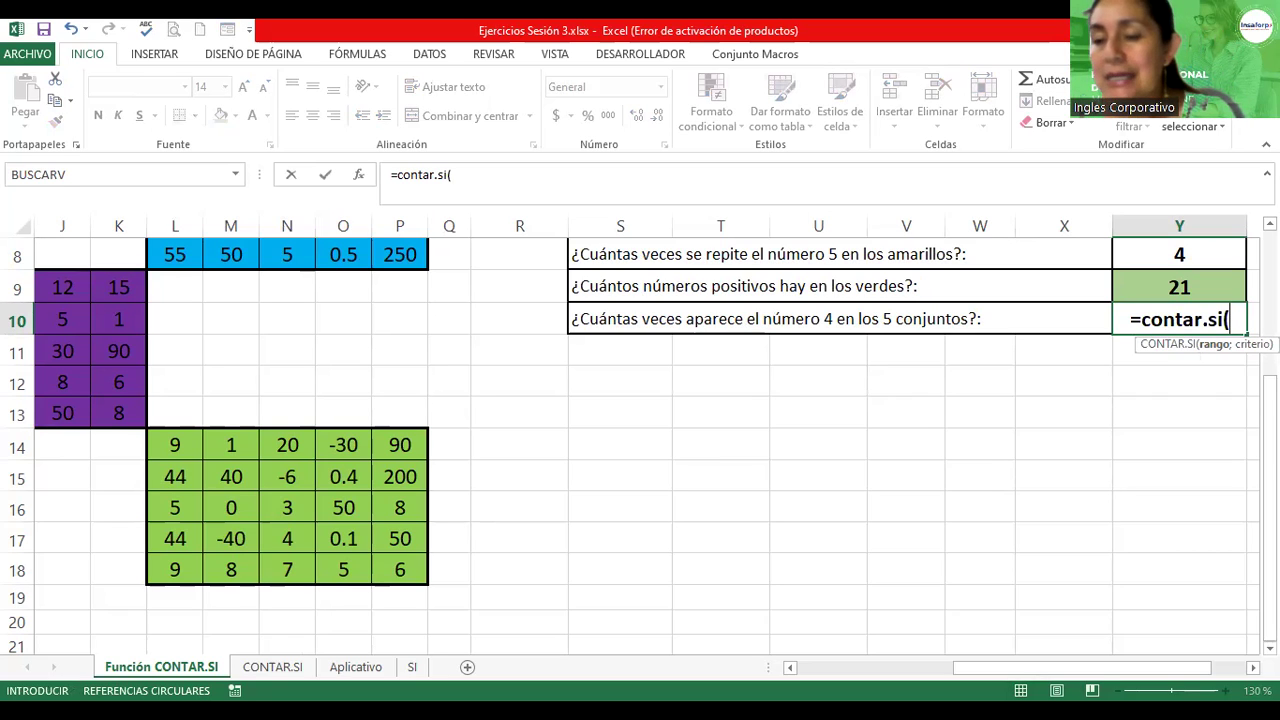
drag(1086, 668, 930, 668)
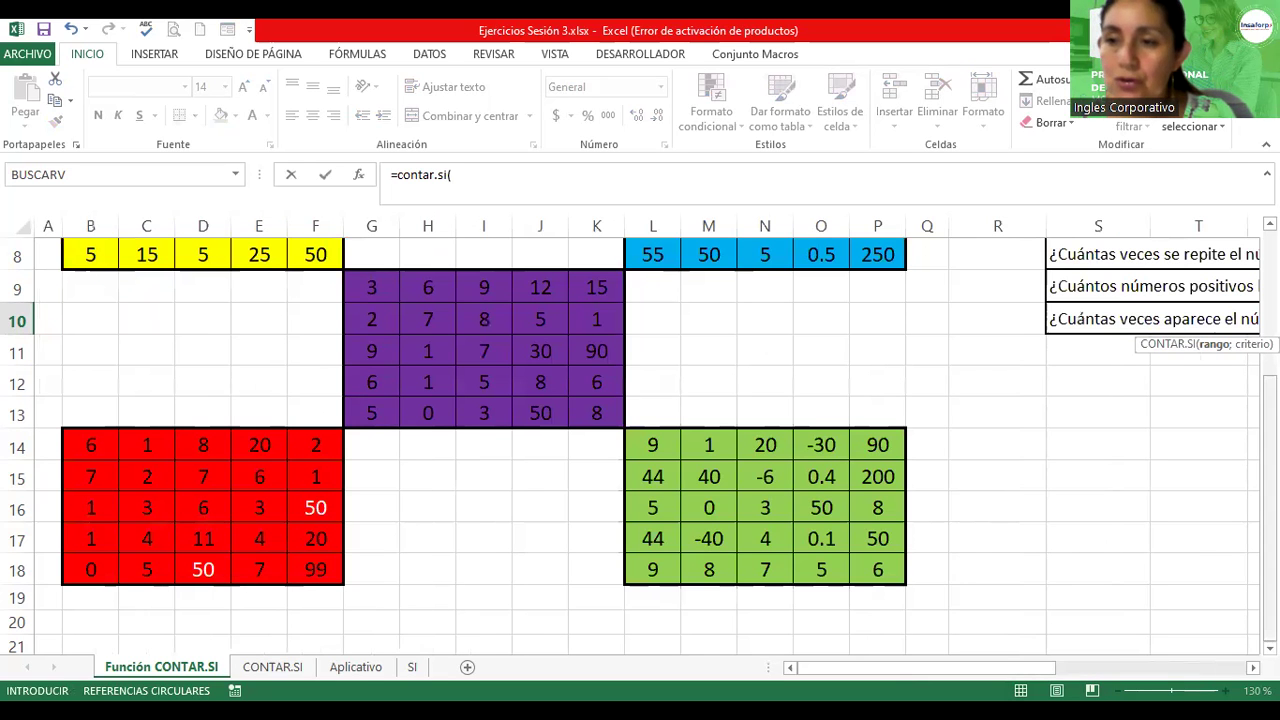
scroll(640, 447, up, 2)
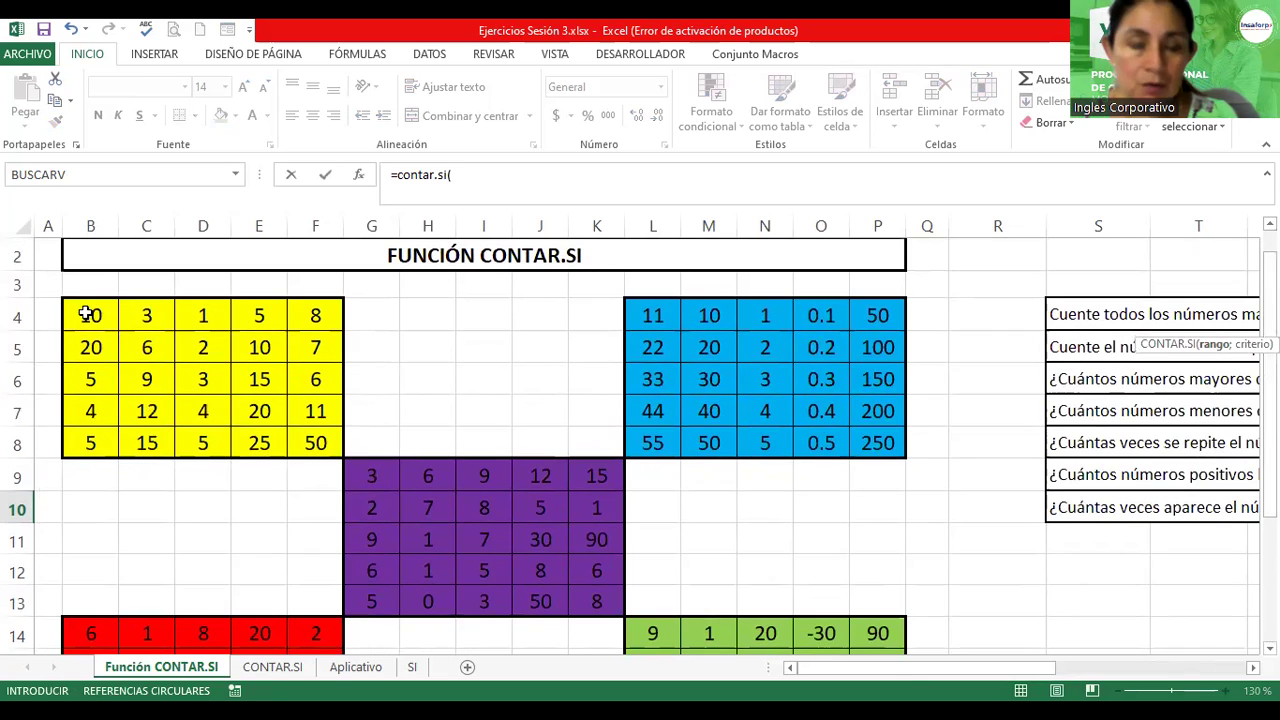
click(88, 315)
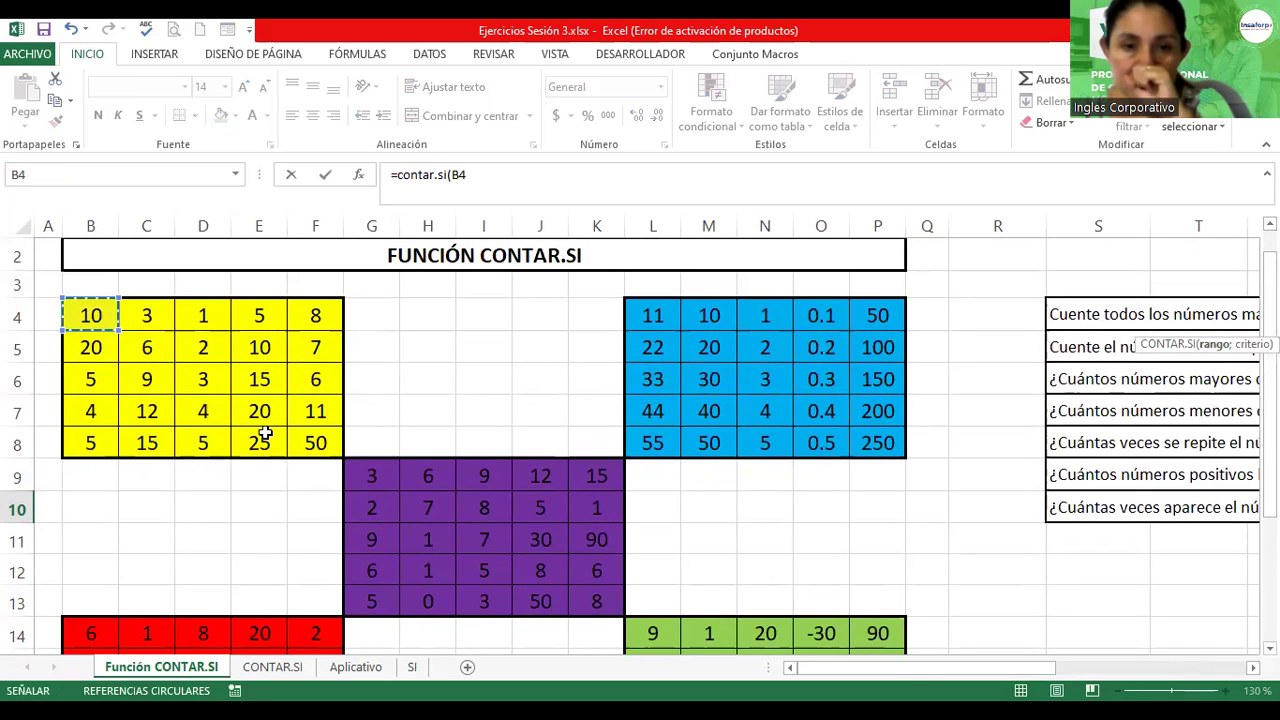
drag(265, 432, 377, 432)
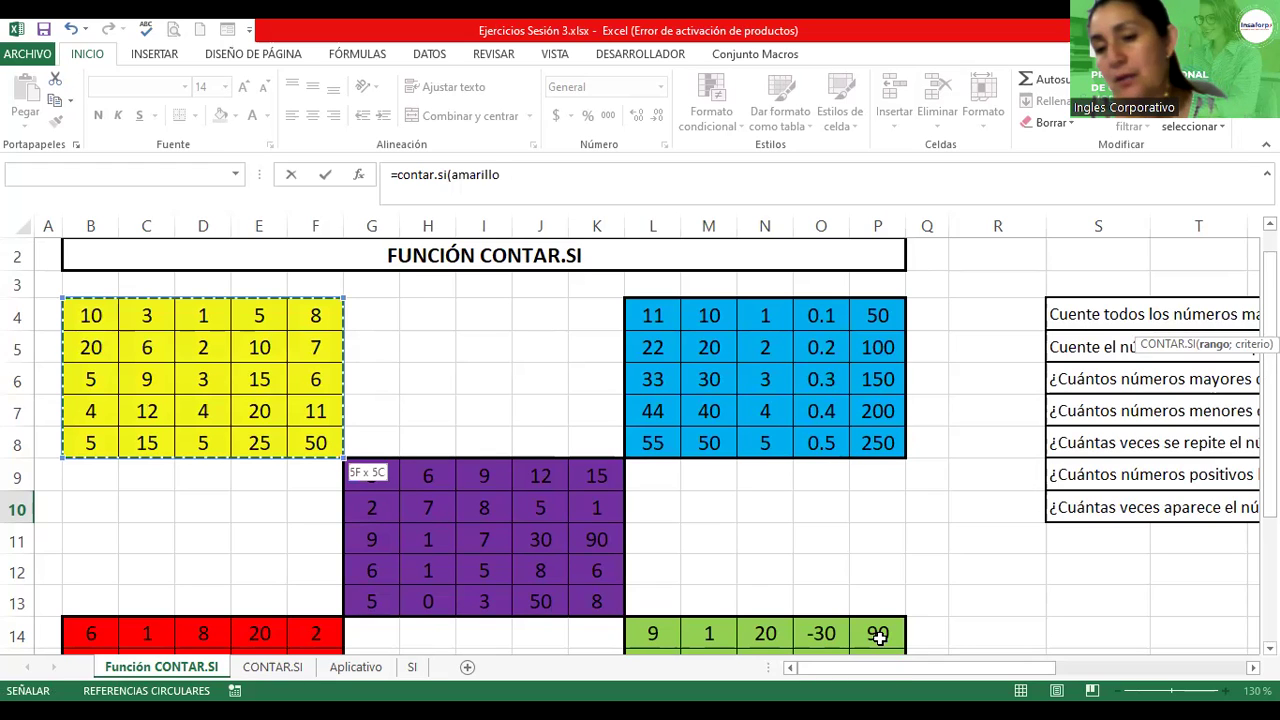
drag(878, 637, 878, 570)
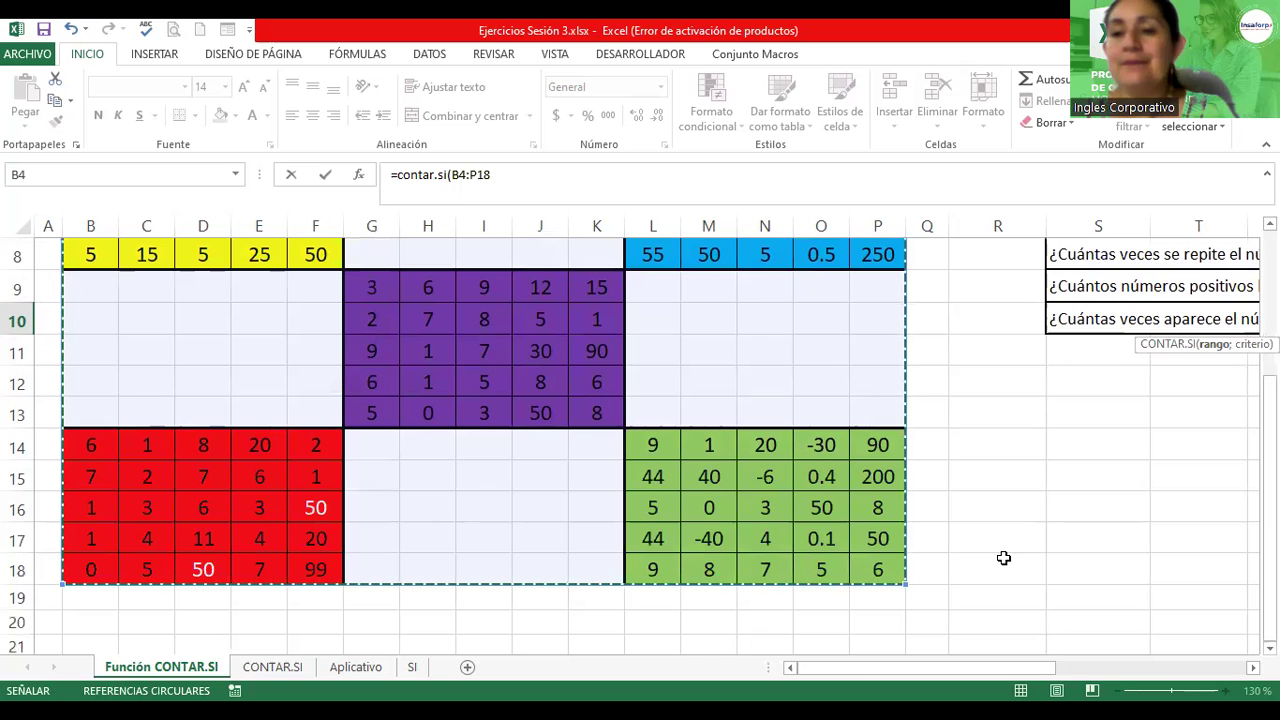
drag(1013, 668, 1184, 672)
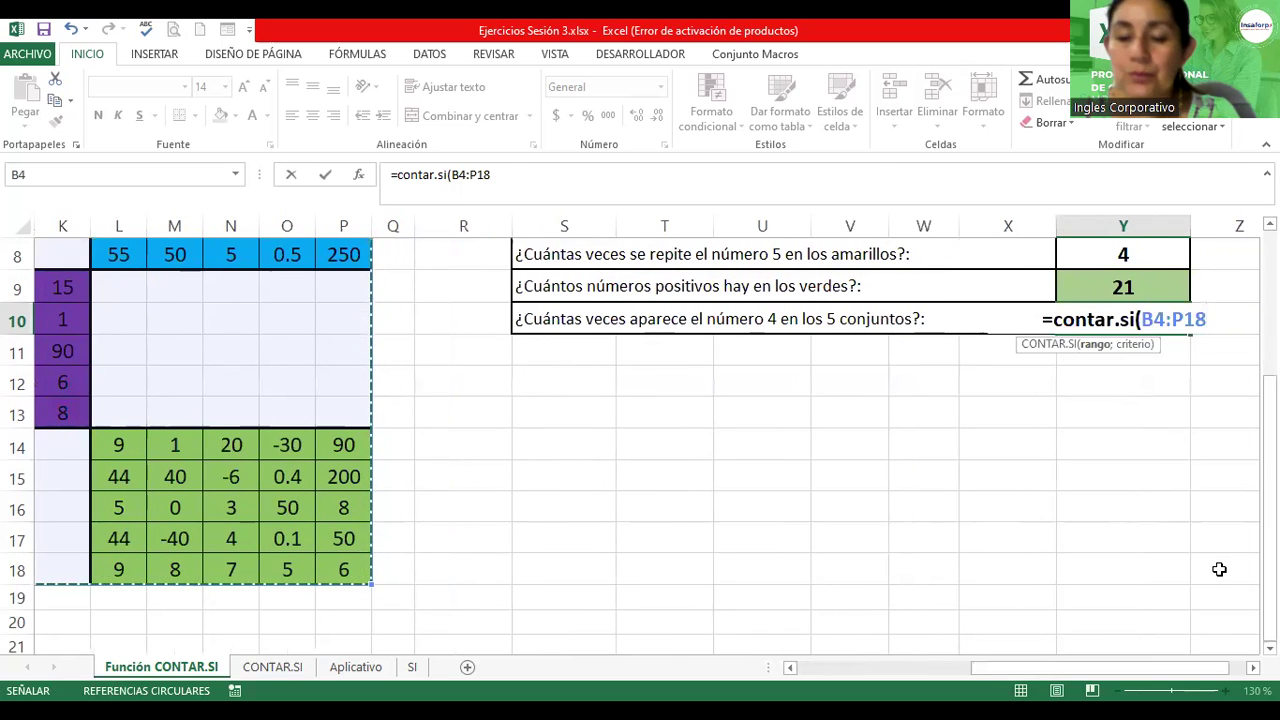
text(;)
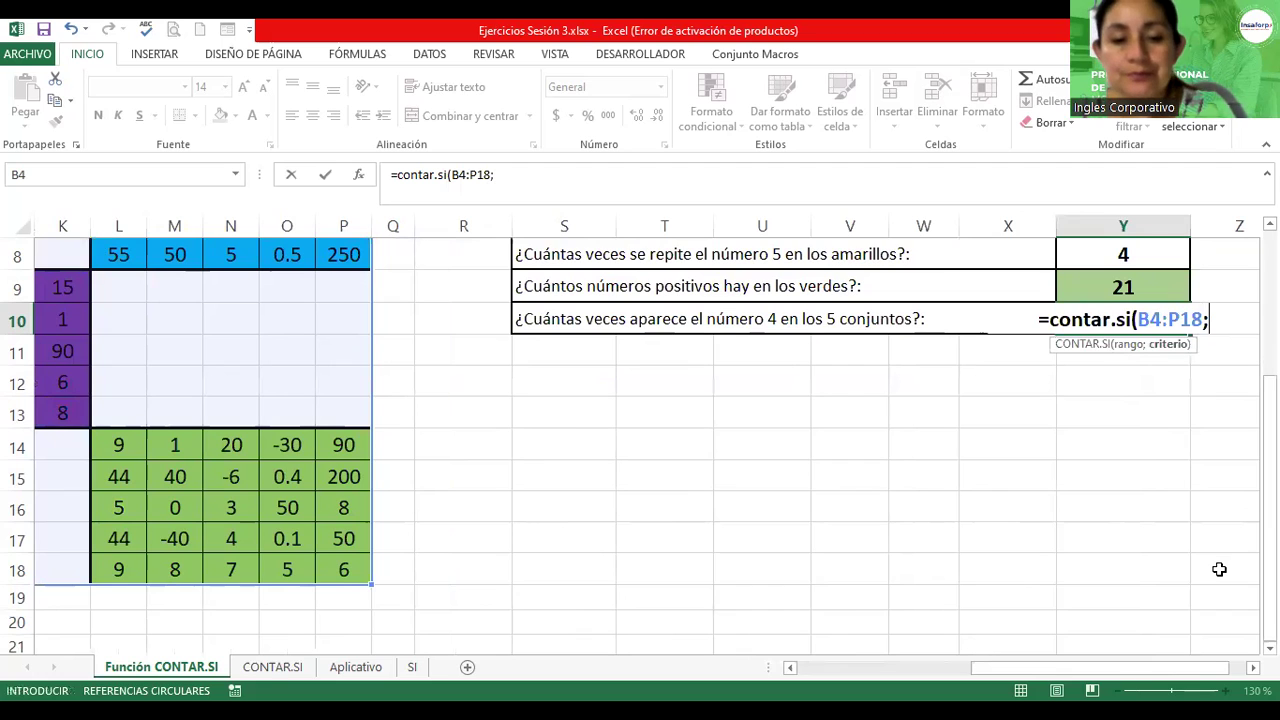
text("4"))
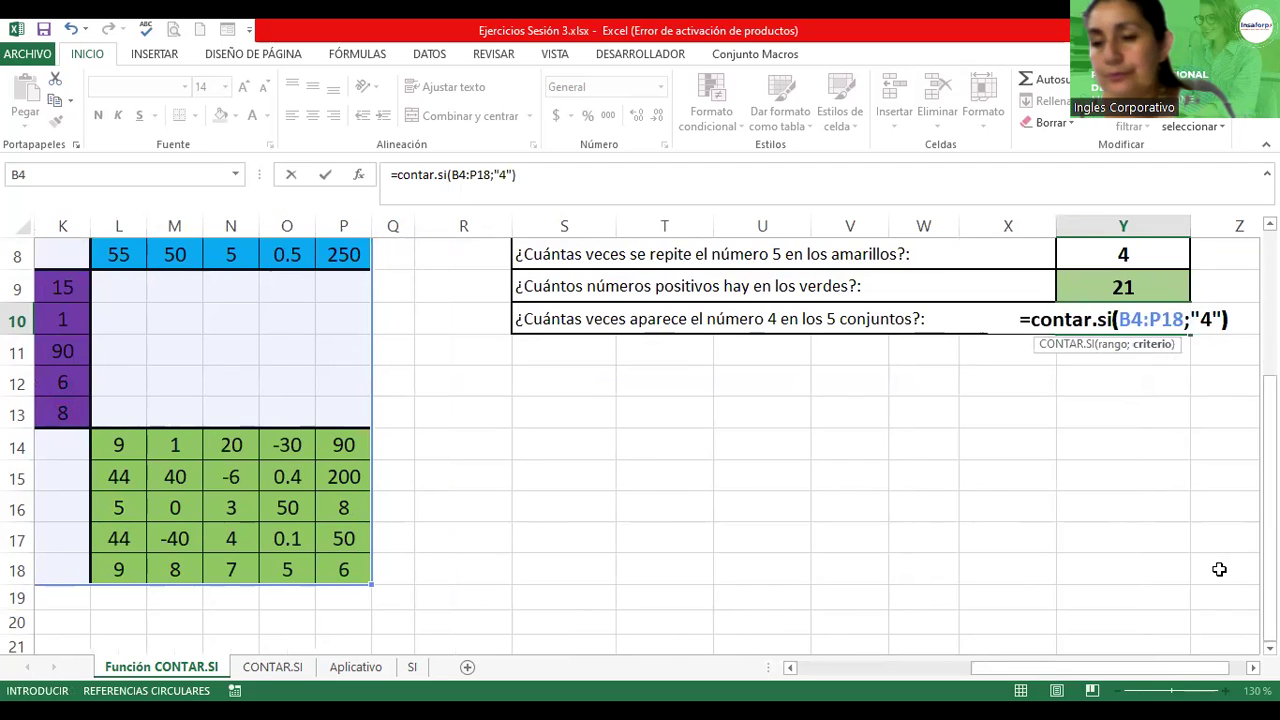
click(1253, 667)
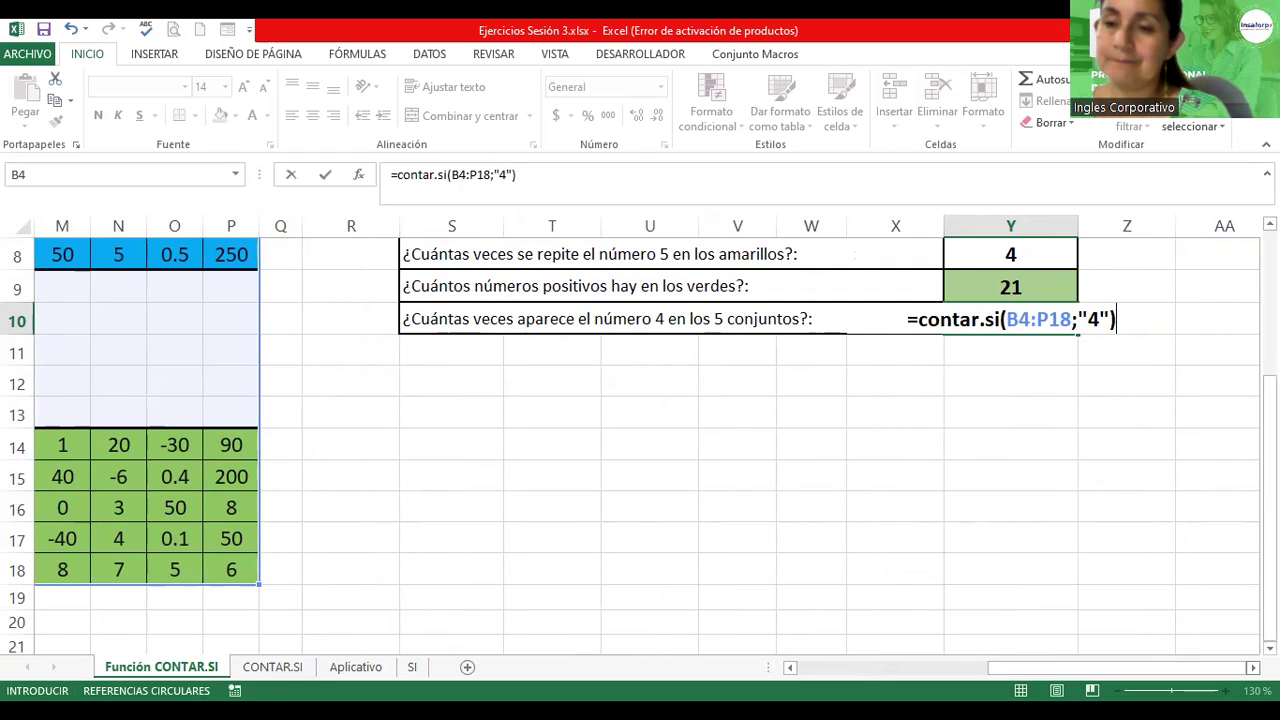
key(Return)
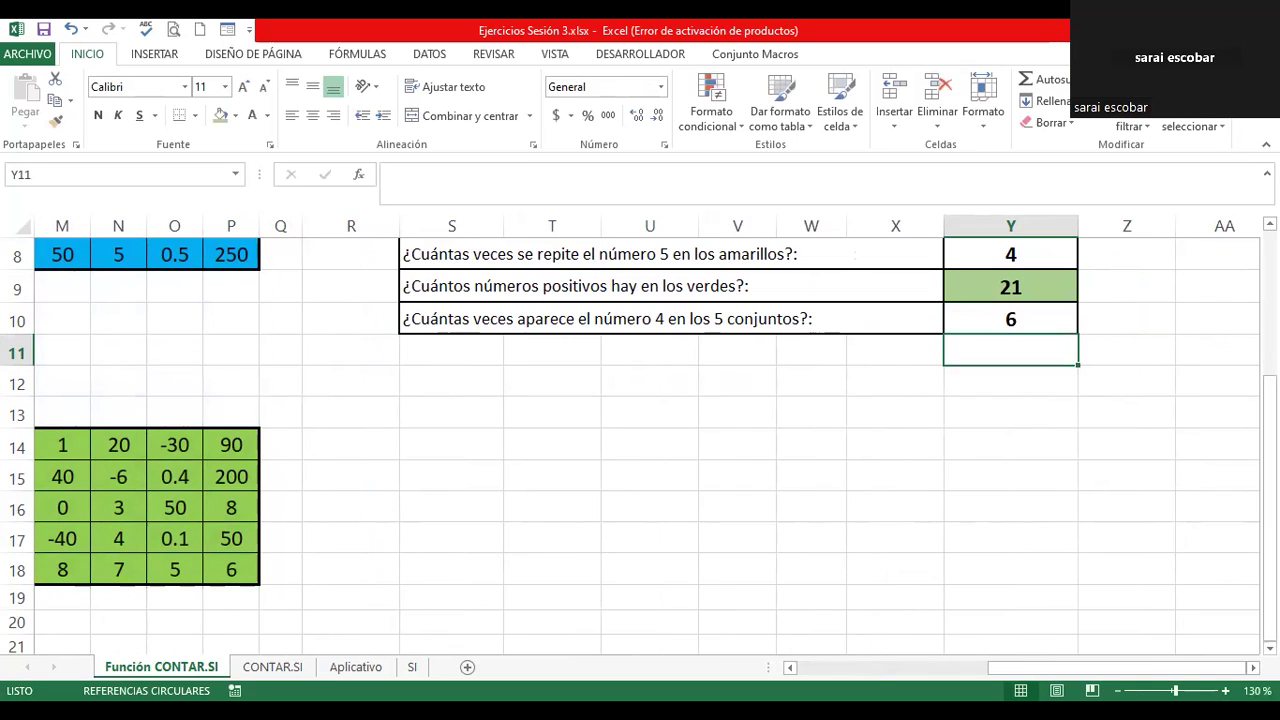
Confirm Y10's count-of-4 formula and reopen Y9's positive-greens formula, highlighting the verde range
double_click(996, 318)
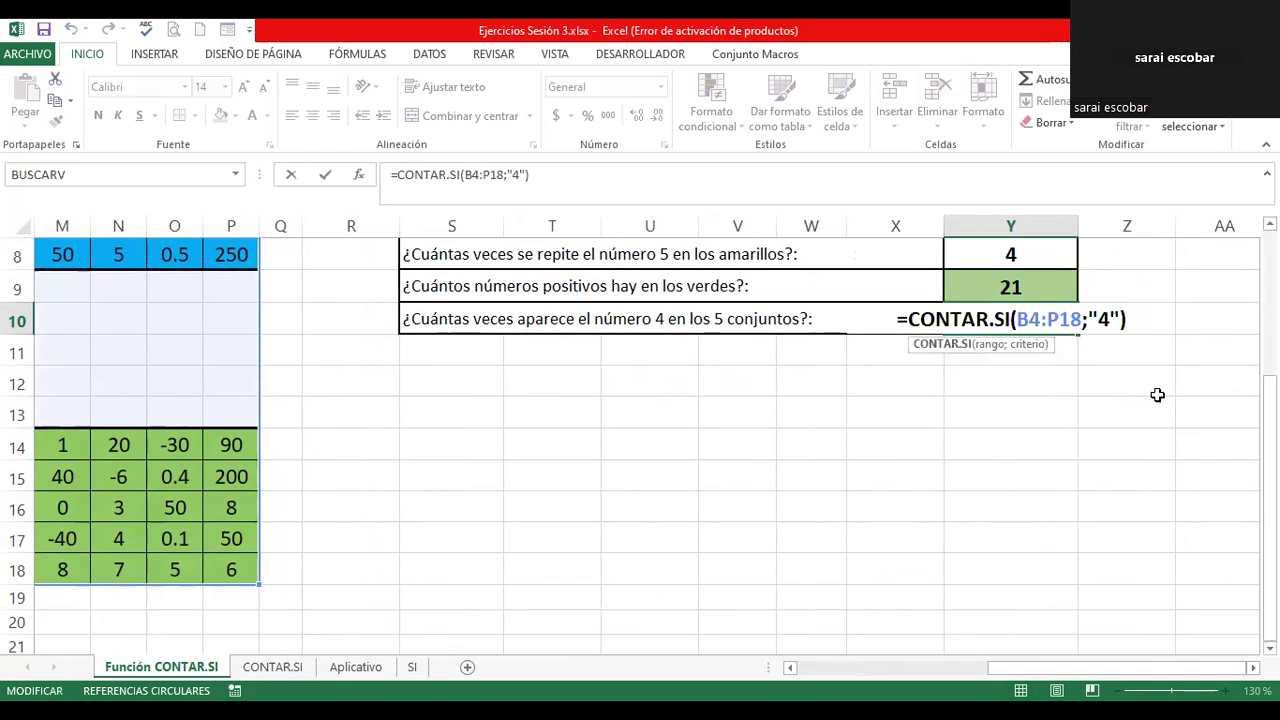
key(Return)
click(1030, 290)
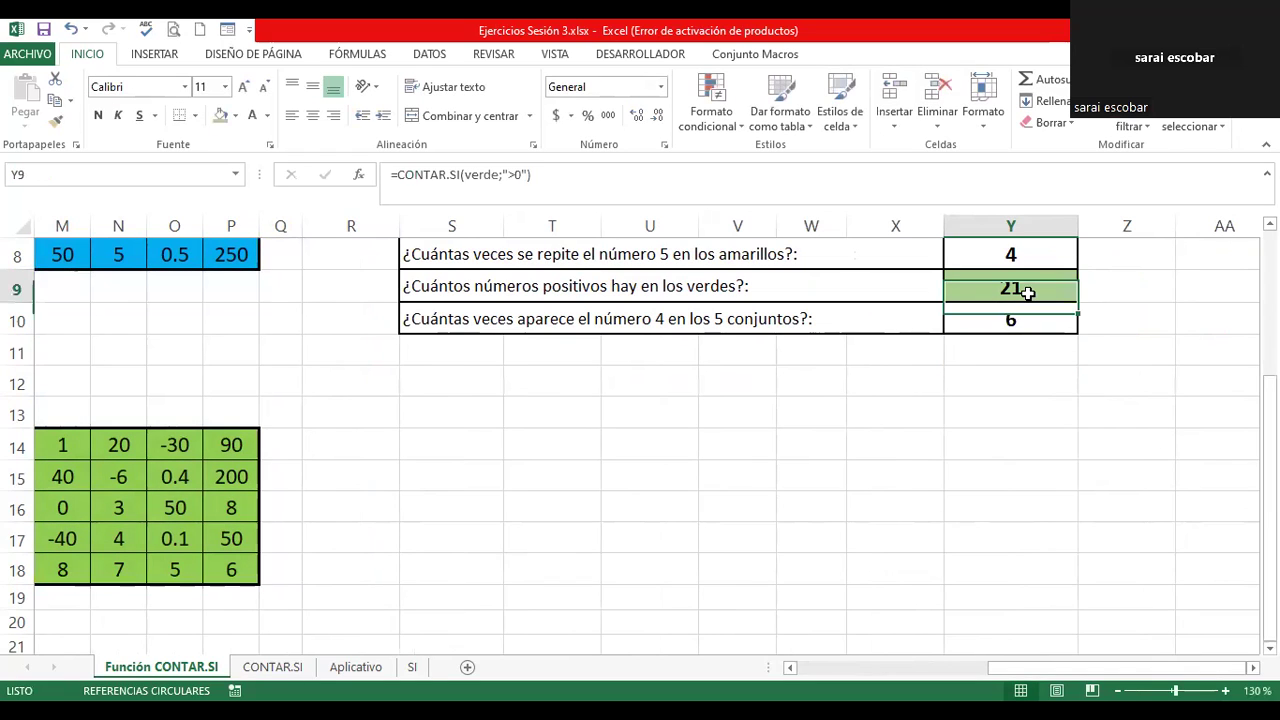
double_click(1030, 290)
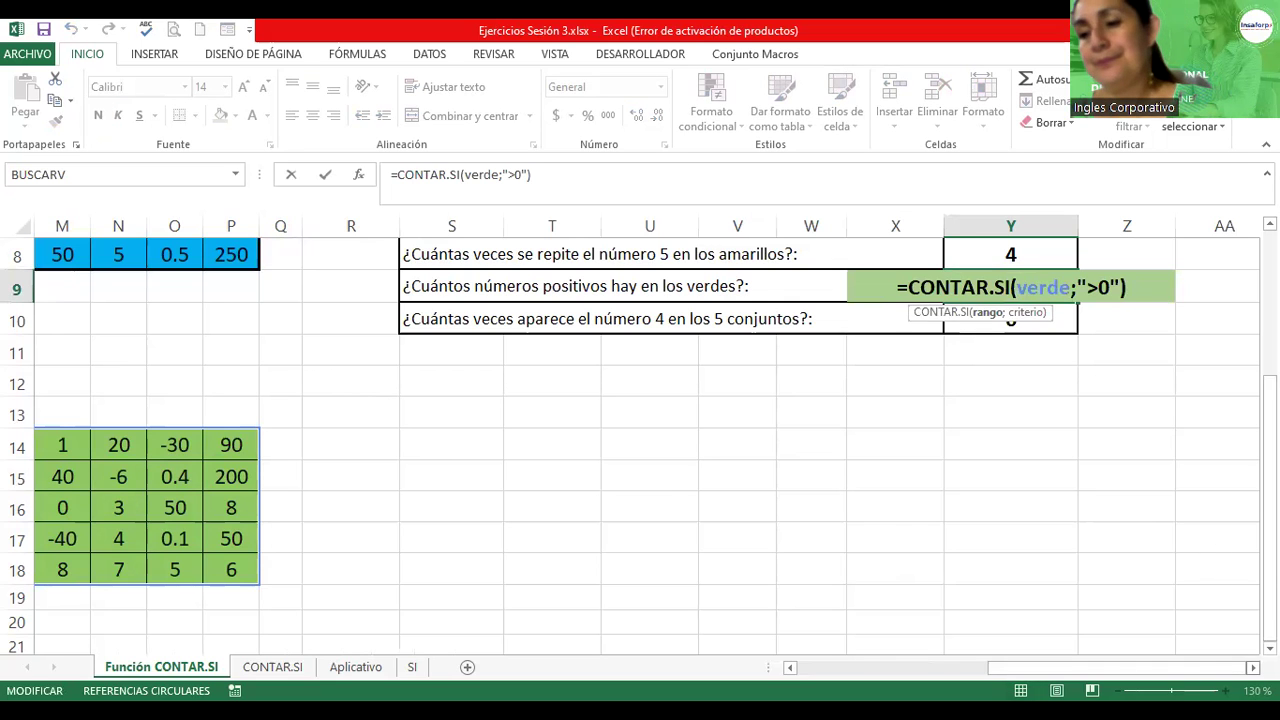
scroll(1030, 293, right, 2)
scroll(640, 440, right, 1)
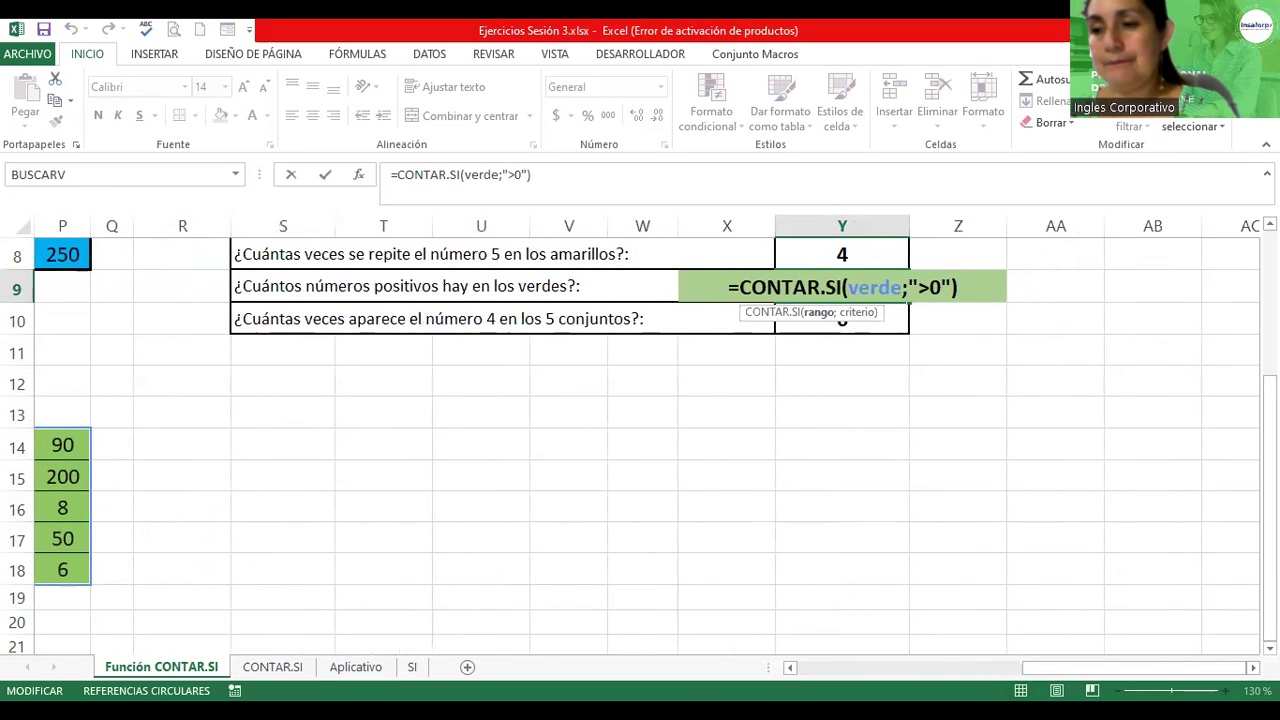
scroll(640, 440, up, 1)
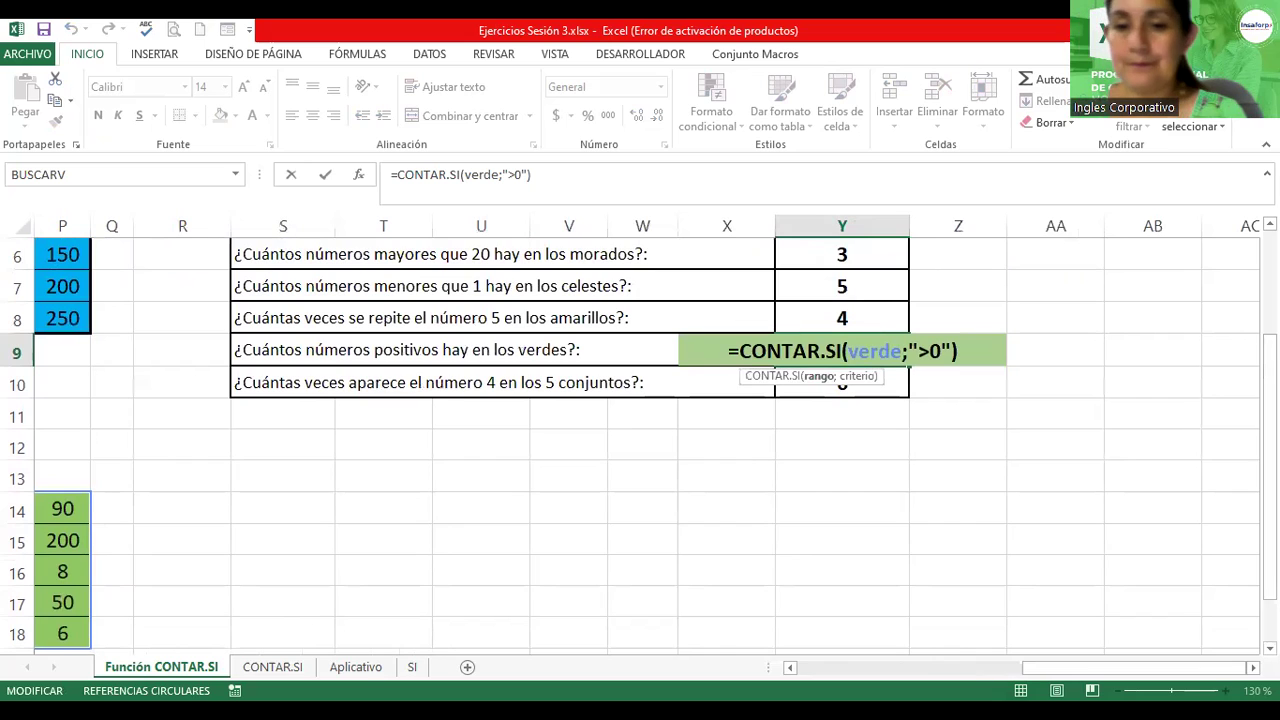
key(alt+Tab)
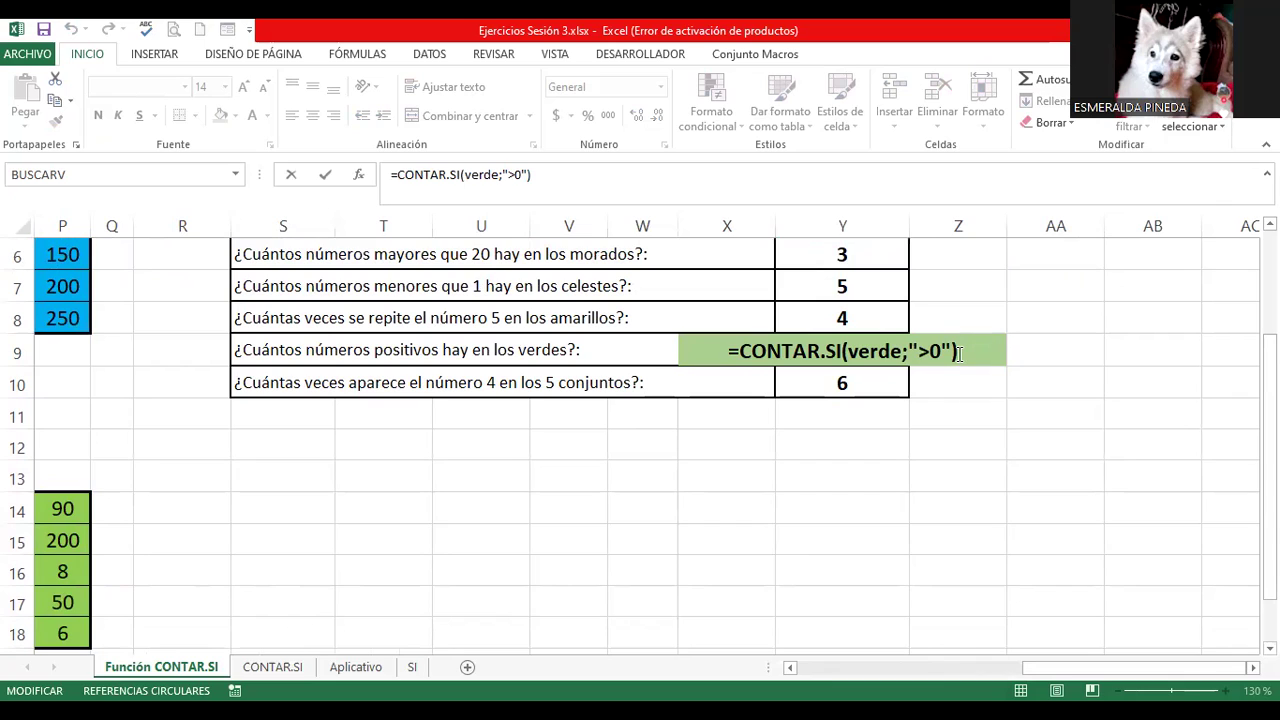
key(Left)
key(Left)
key(Left)
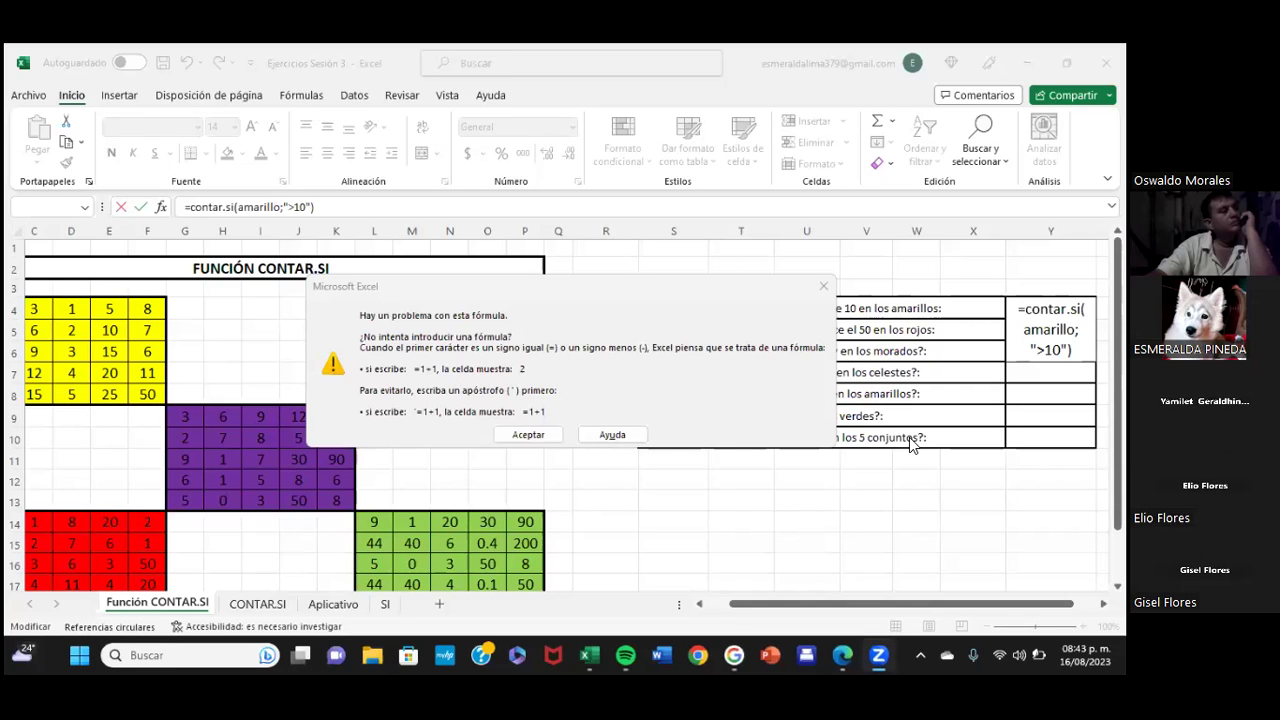
Dismiss the formula error warning with Aceptar
click(536, 434)
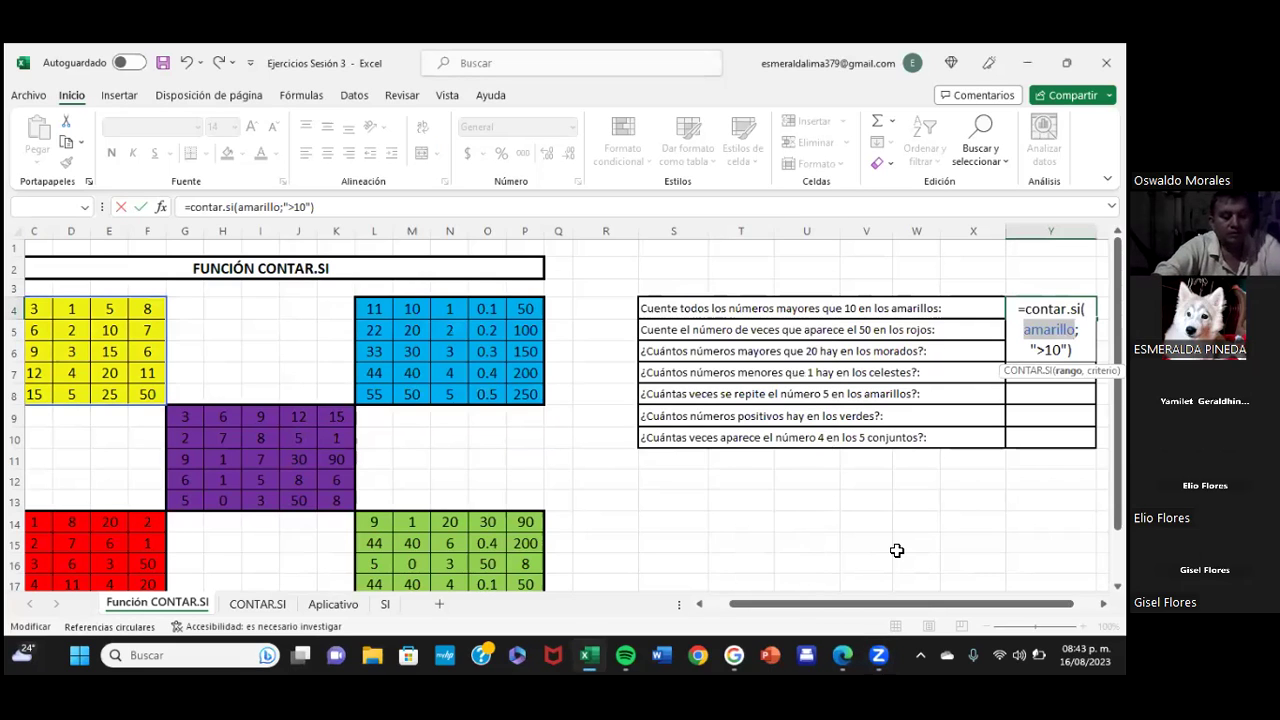
drag(782, 497, 880, 525)
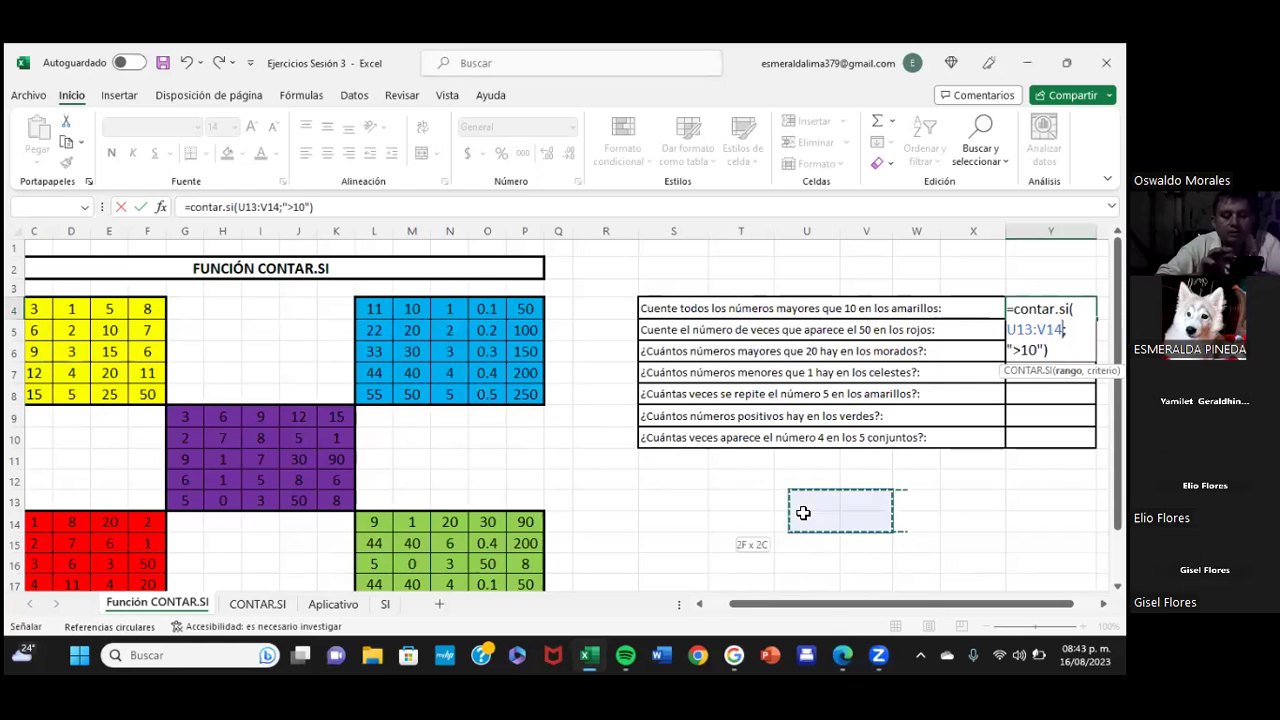
drag(916, 606, 938, 612)
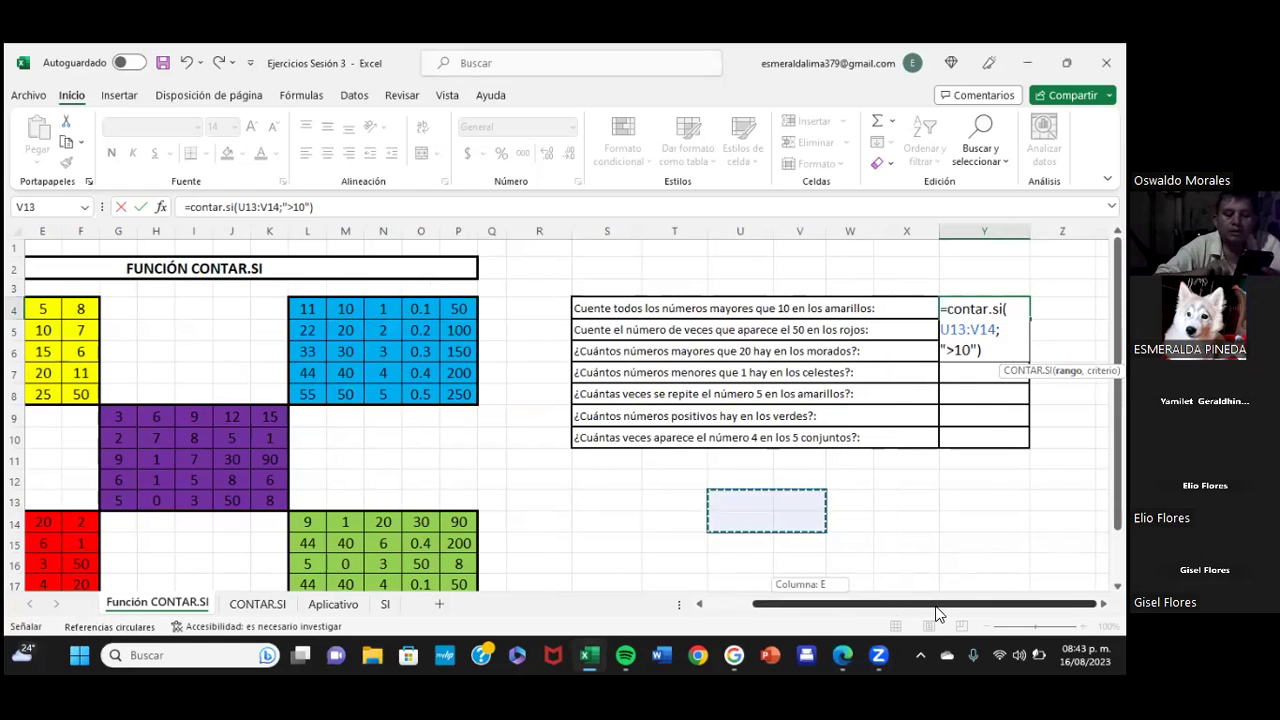
click(870, 500)
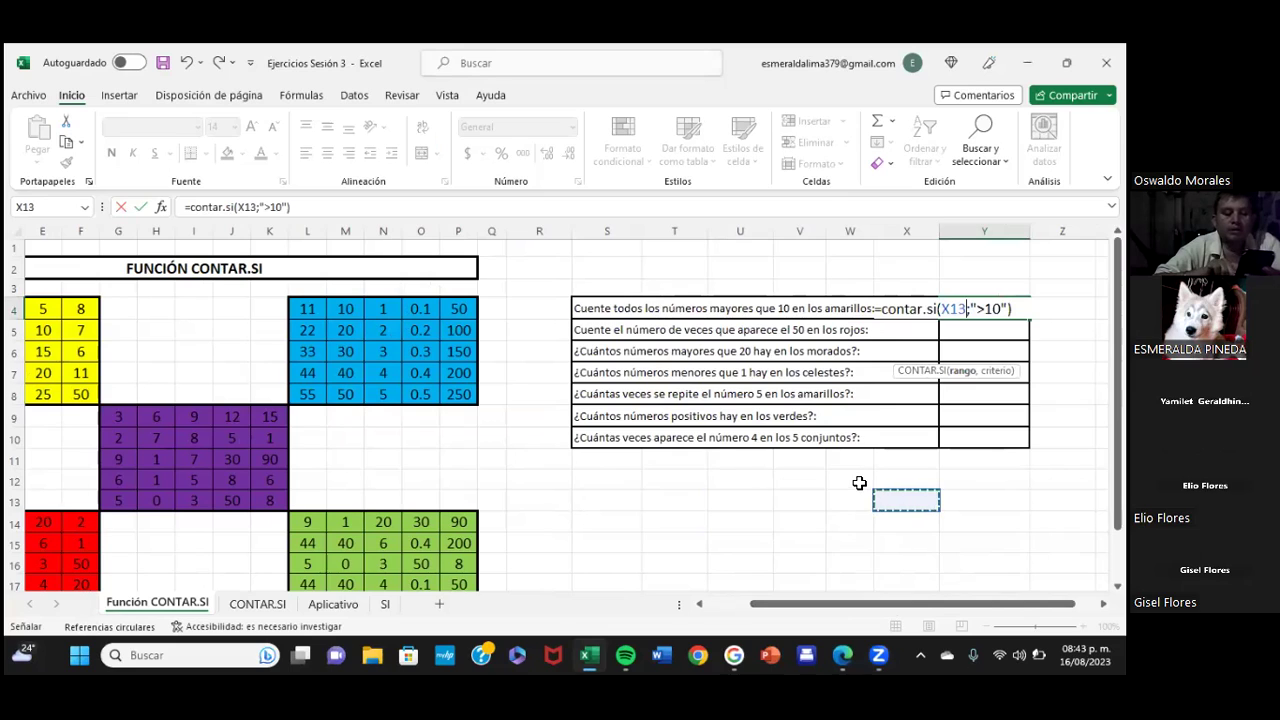
click(848, 478)
click(732, 480)
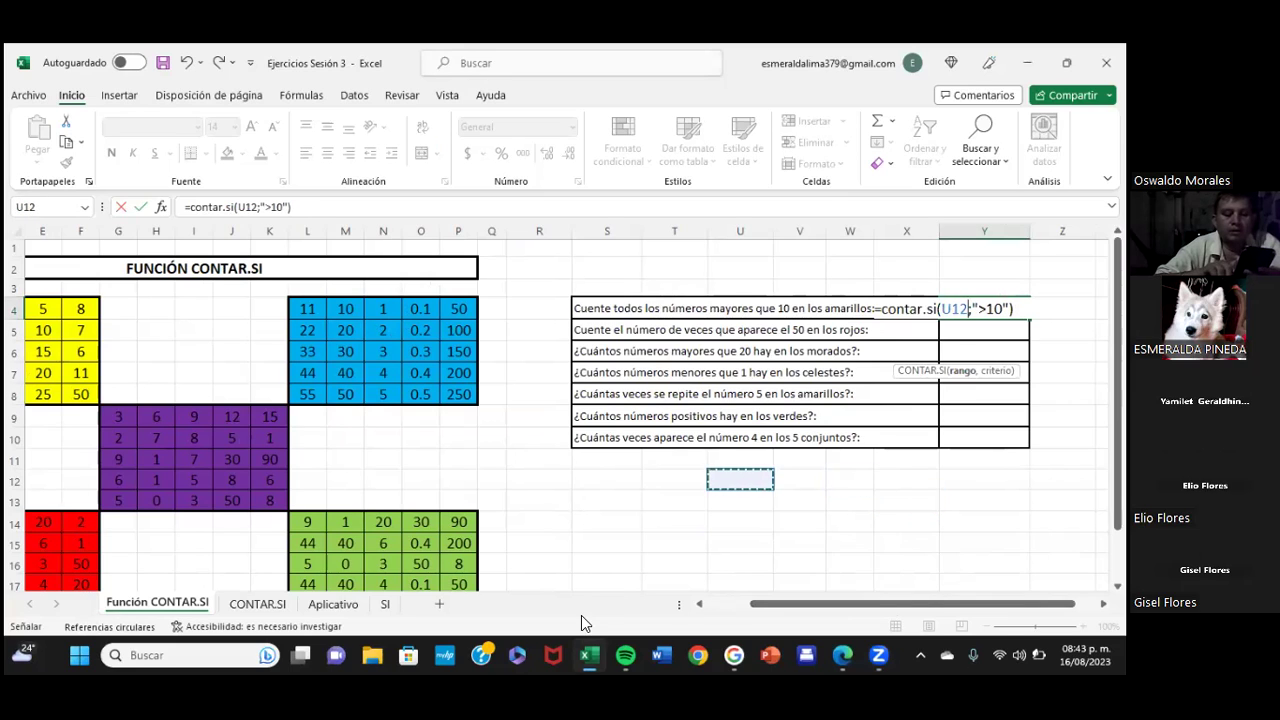
click(728, 490)
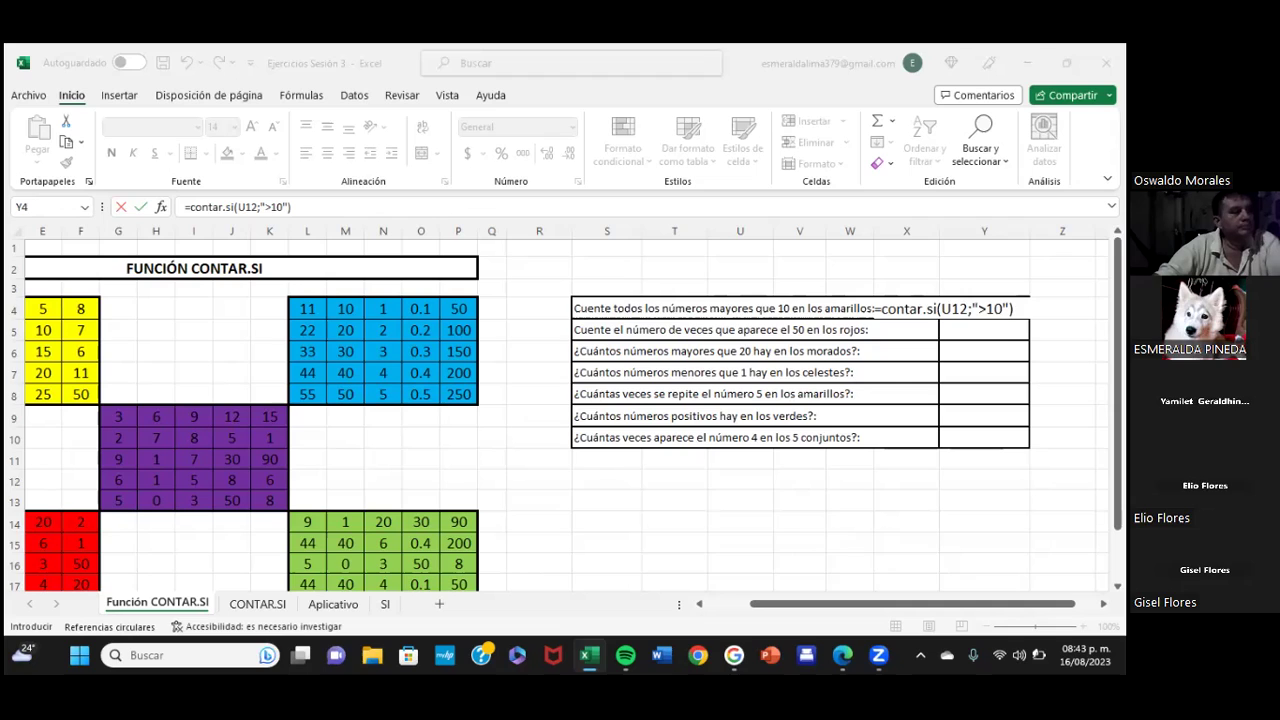
Delete the broken count formula, leaving answer cell Y4 empty
click(960, 309)
key(BackSpace)
key(BackSpace)
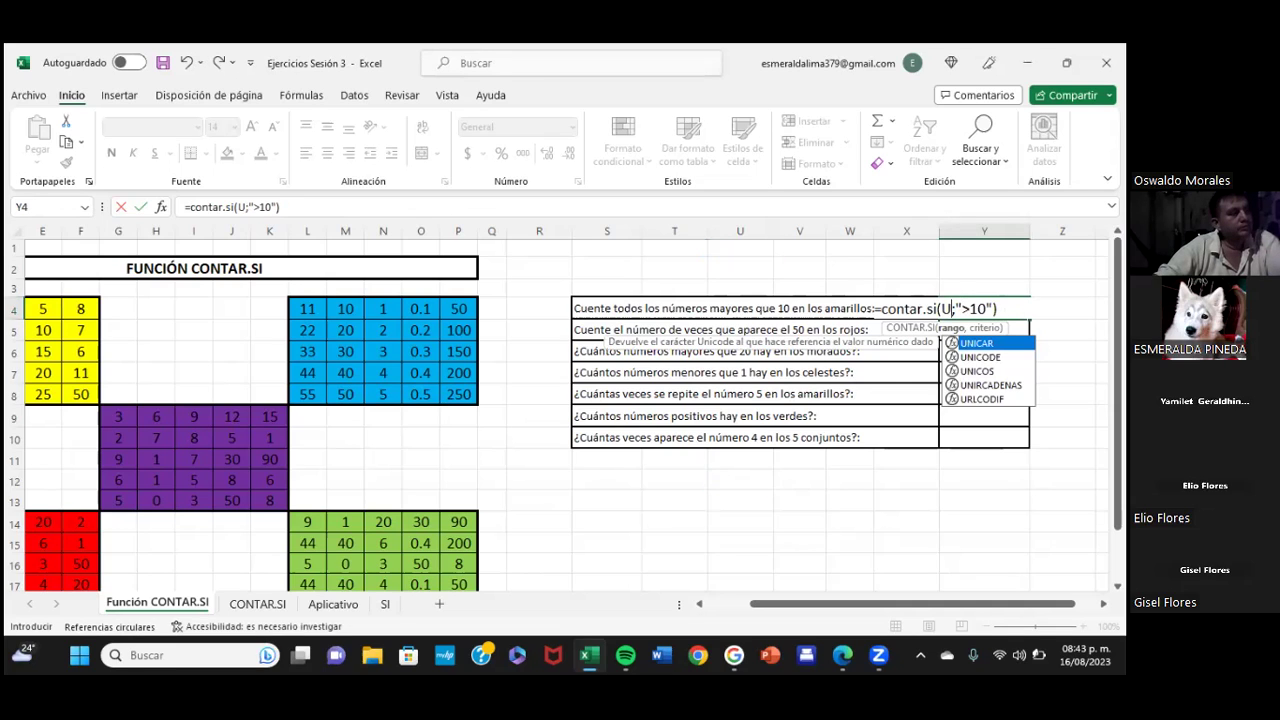
key(Escape)
key(BackSpace)
key(BackSpace)
key(BackSpace)
key(BackSpace)
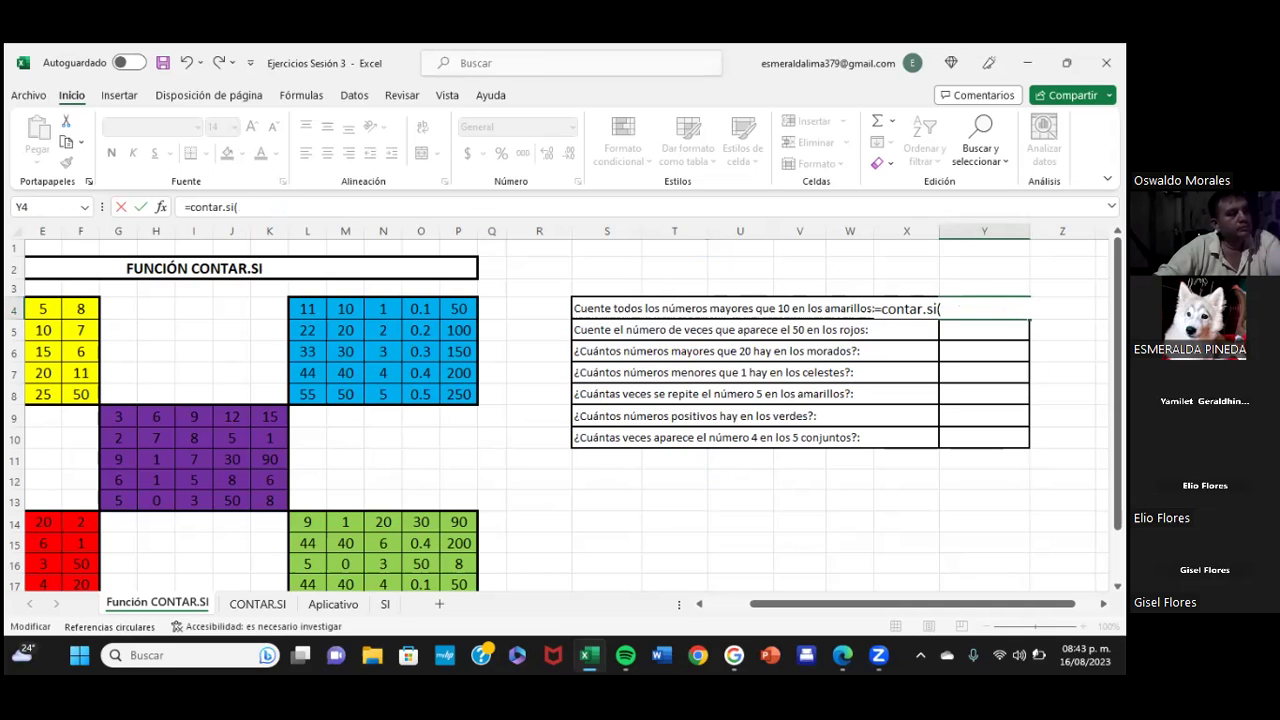
key(BackSpace)
key(BackSpace)
key(BackSpace)
key(Escape)
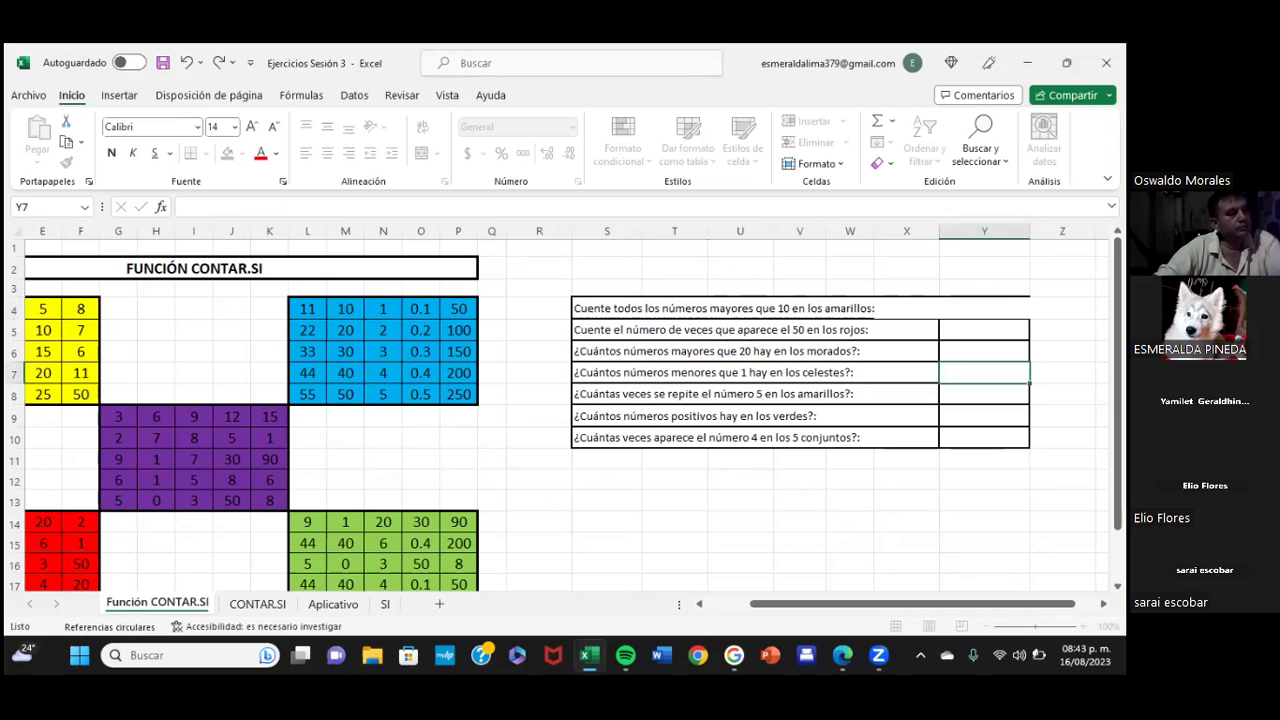
Enter =contar.si(amarillo,">10") in Y4, returning 8 yellow numbers over 10
click(983, 372)
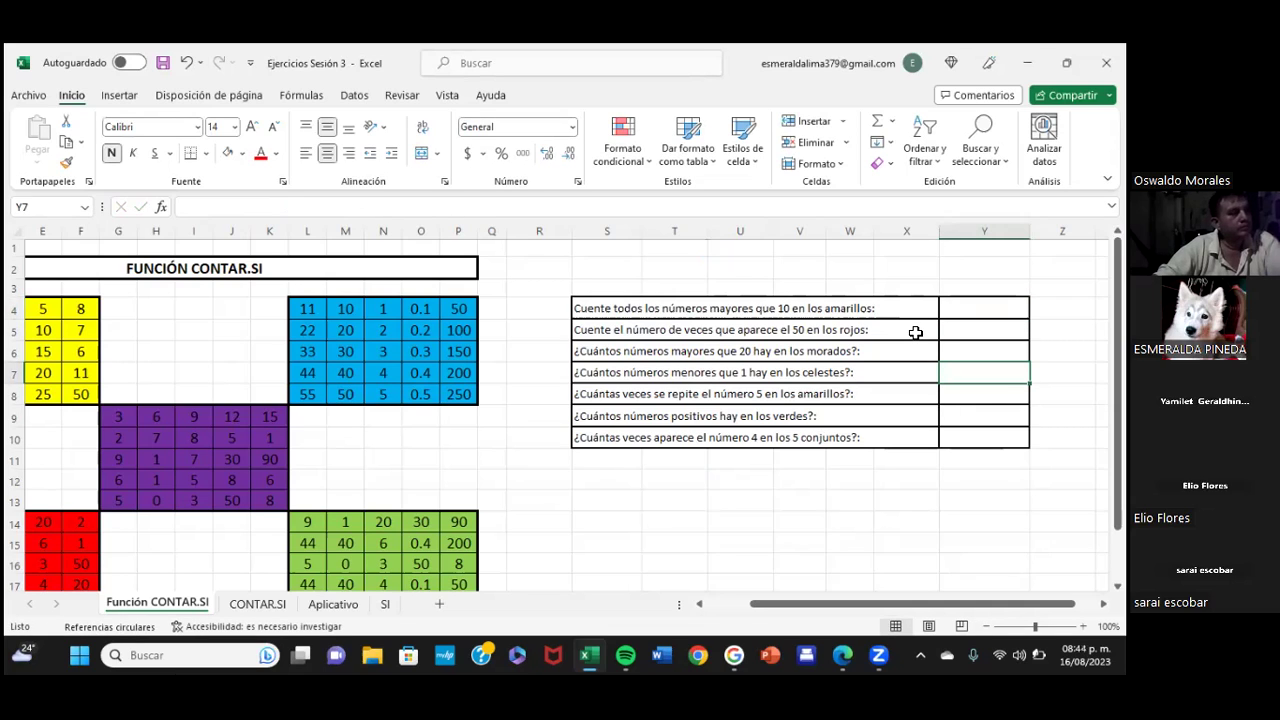
click(950, 310)
double_click(951, 311)
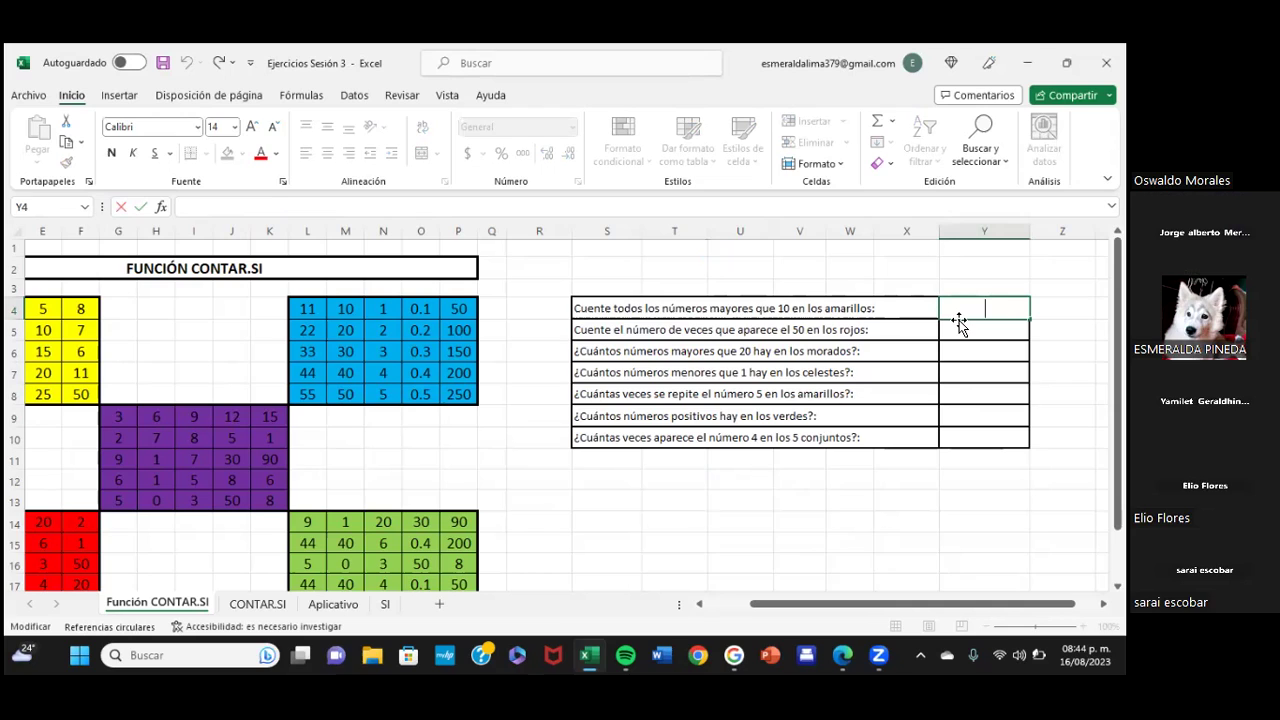
text(=contar)
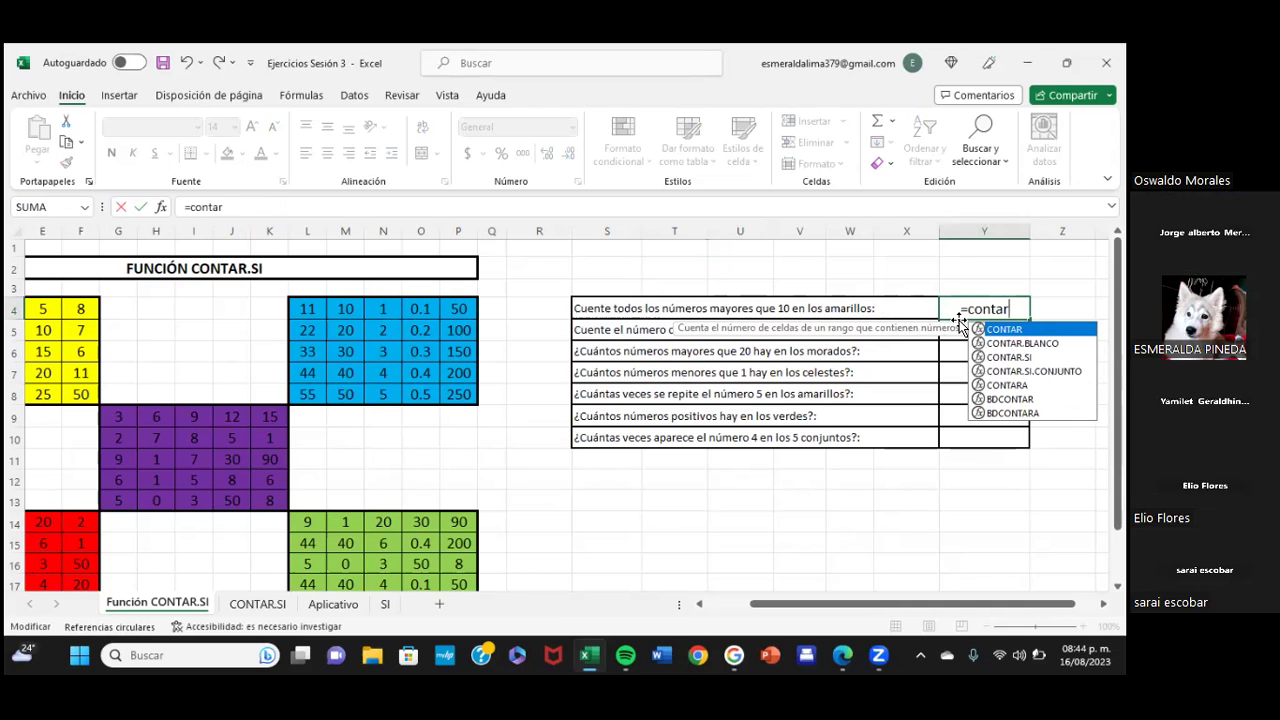
text(.si)
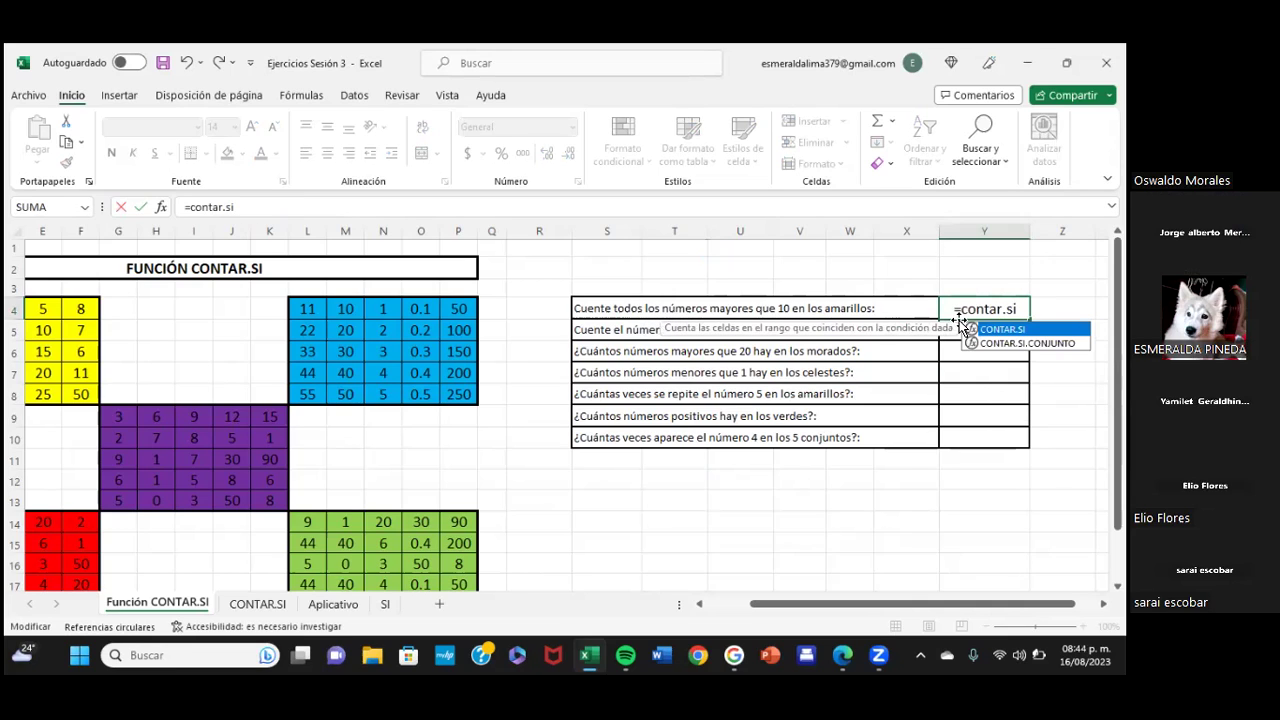
text(()
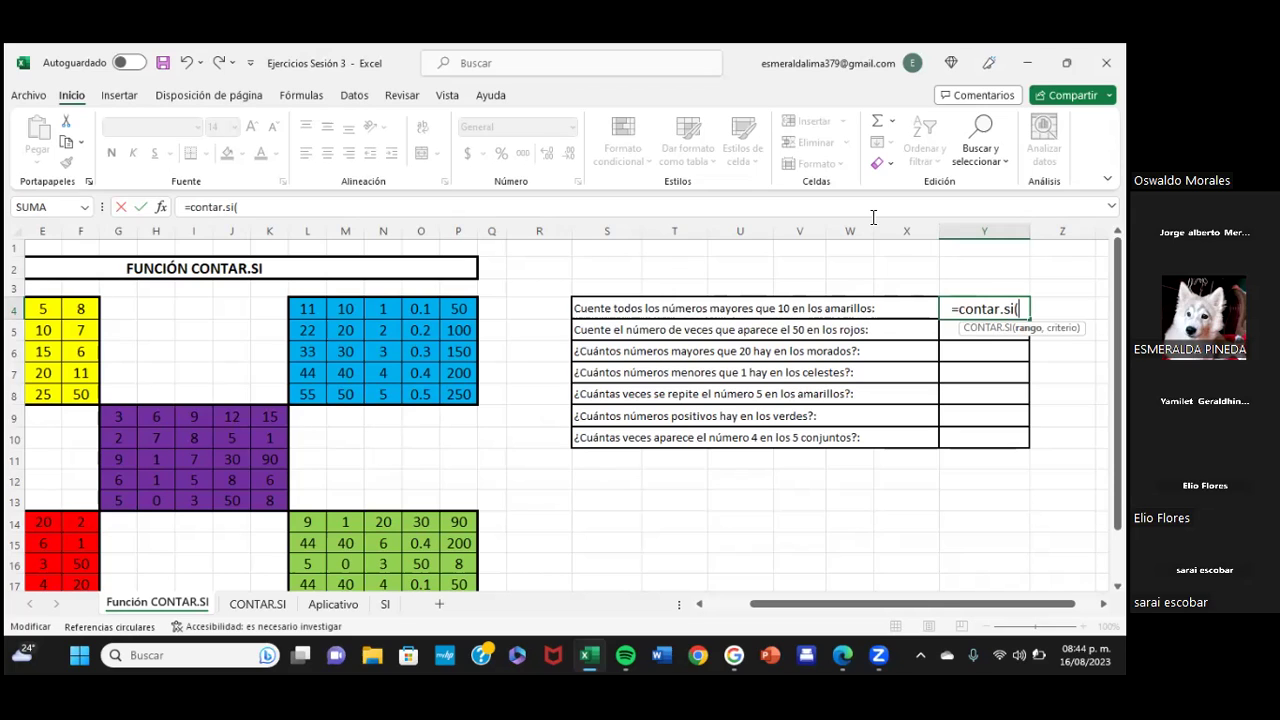
text(amarillo)
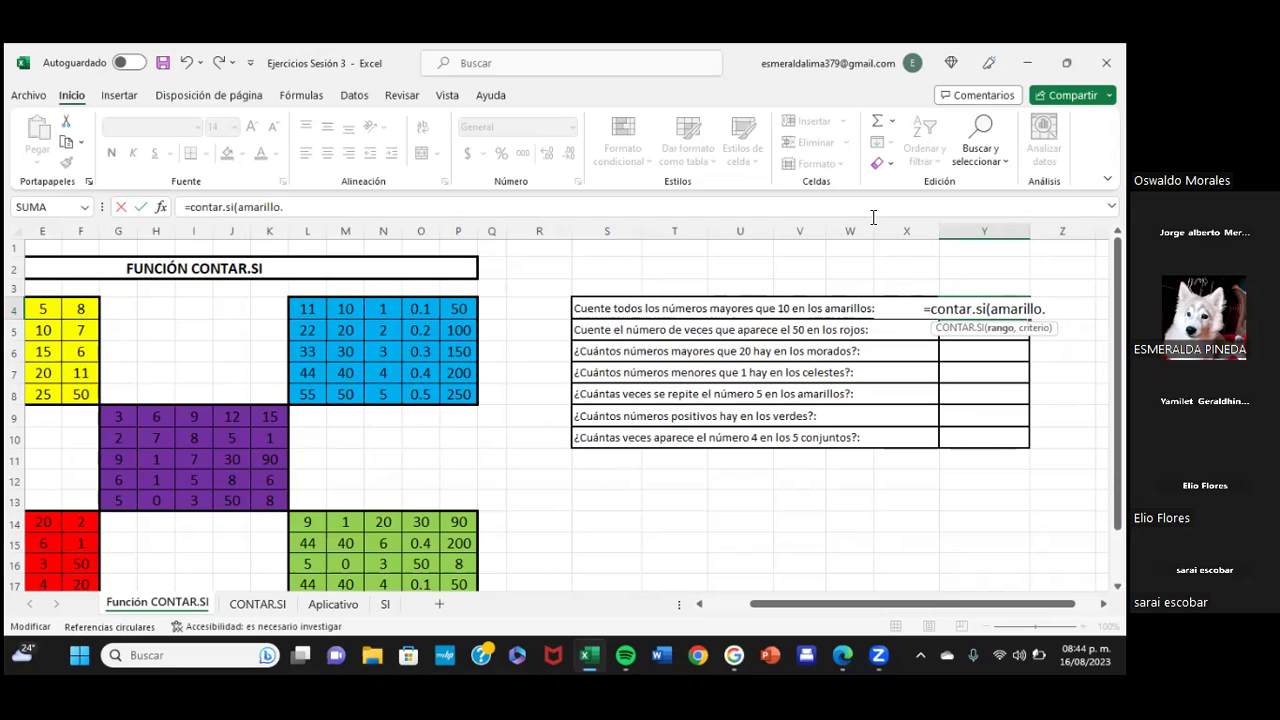
text(,)
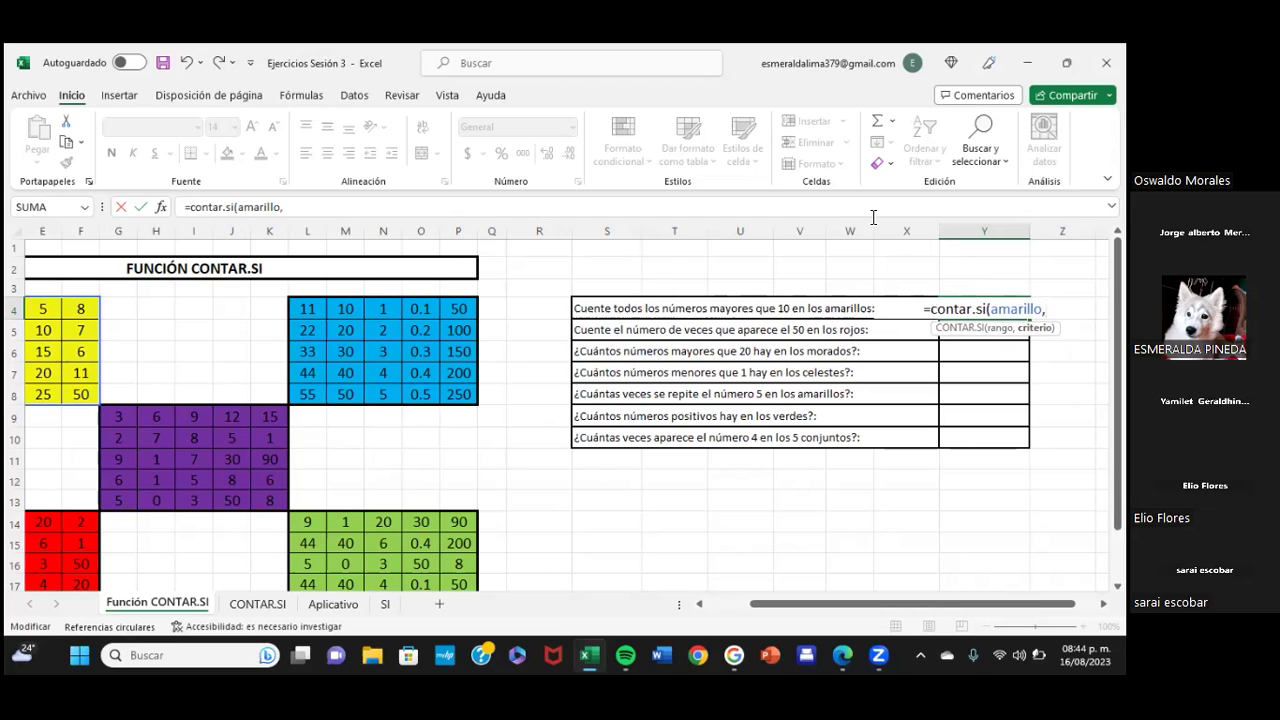
text(")
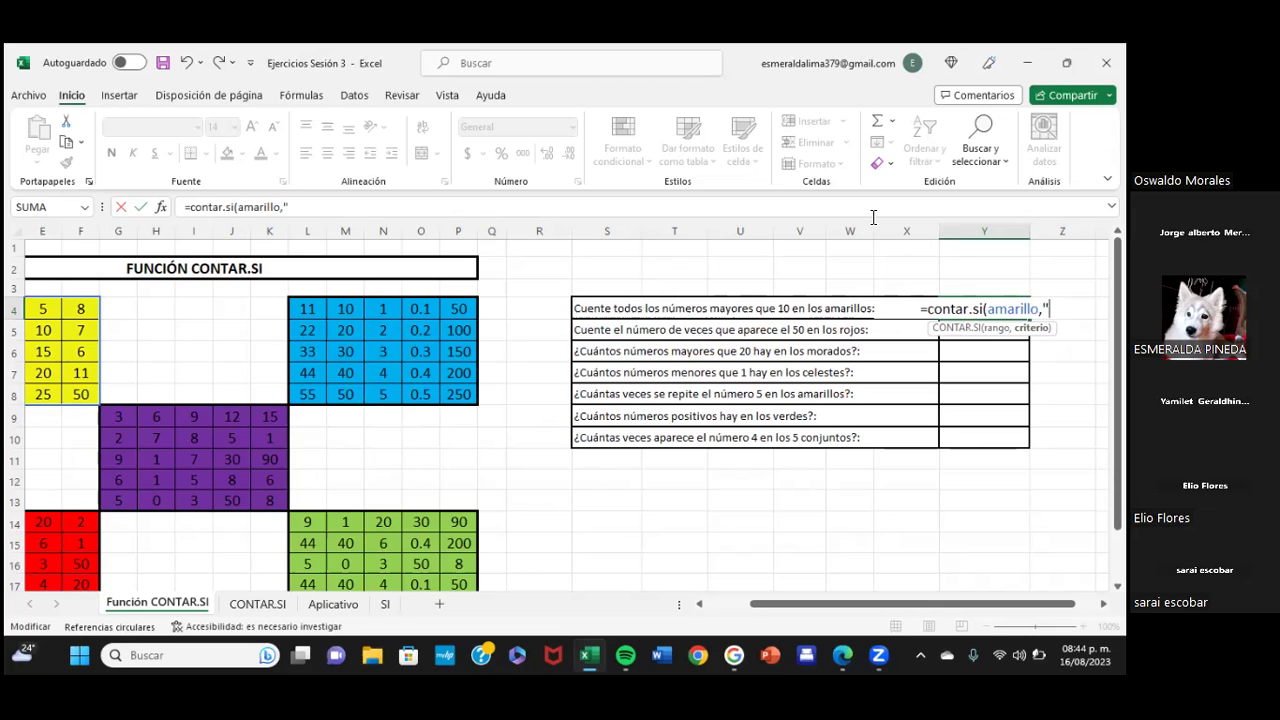
text(>10")
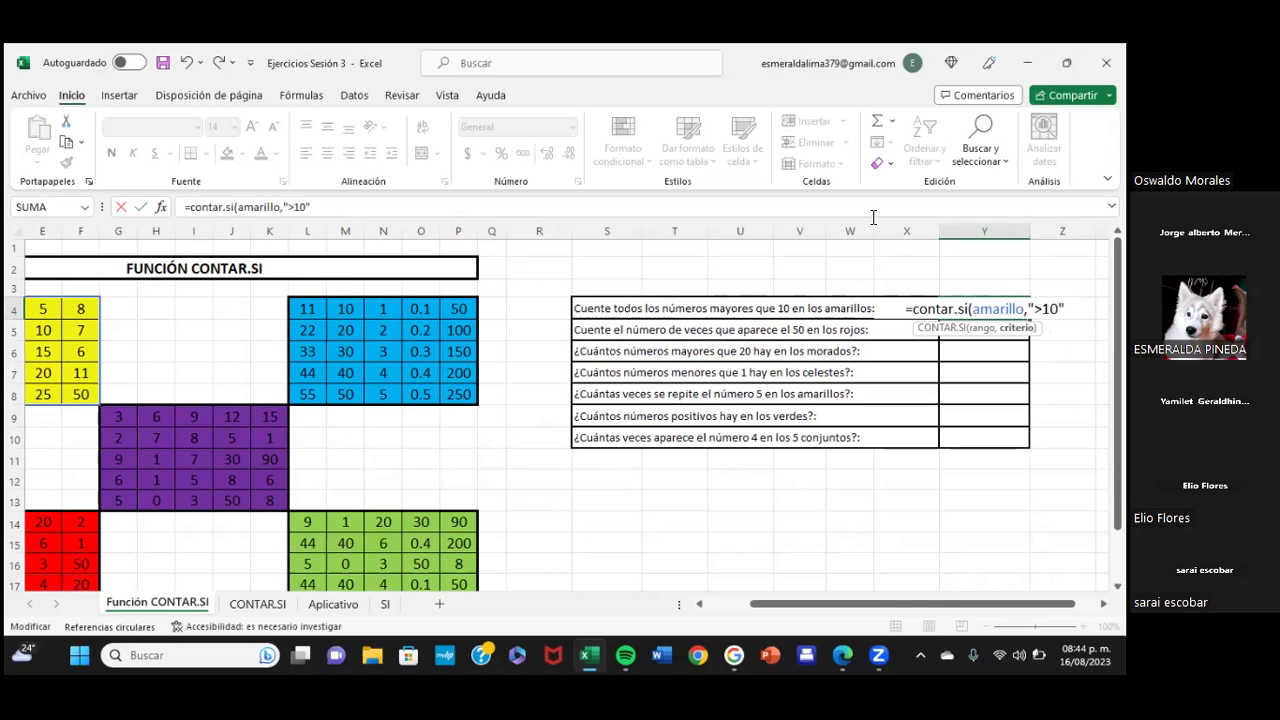
text())
key(Return)
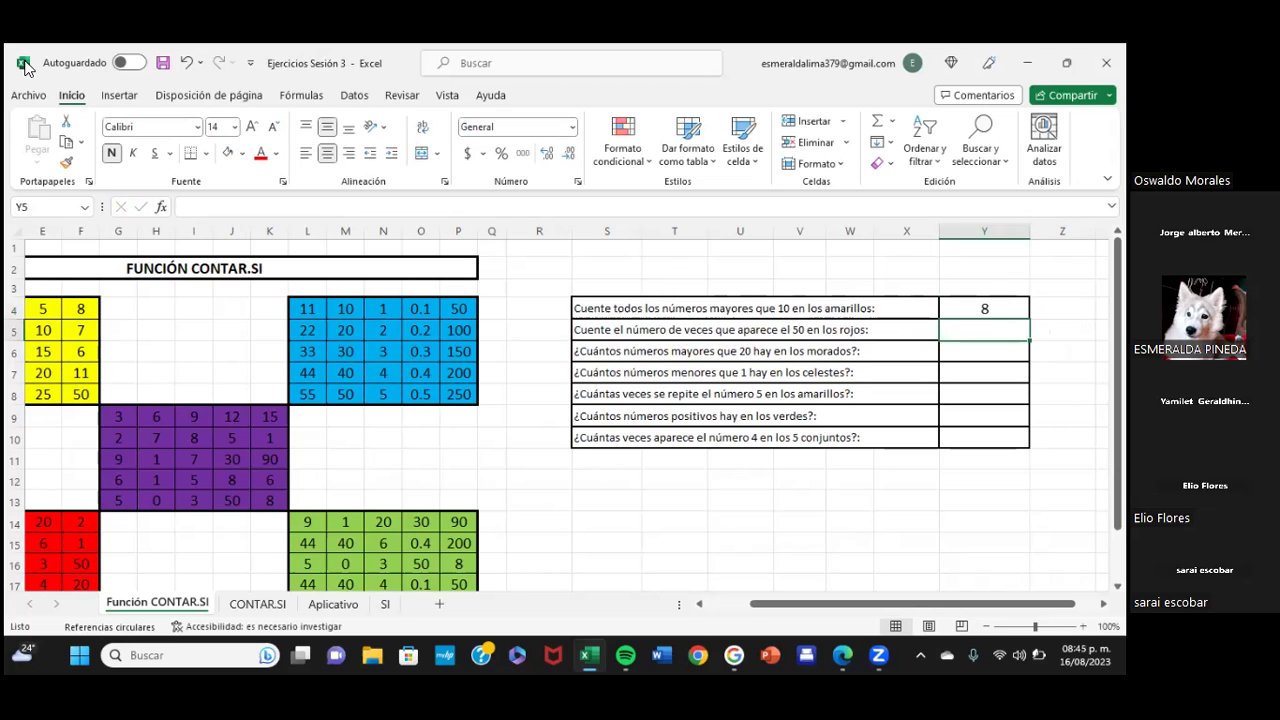
click(24, 66)
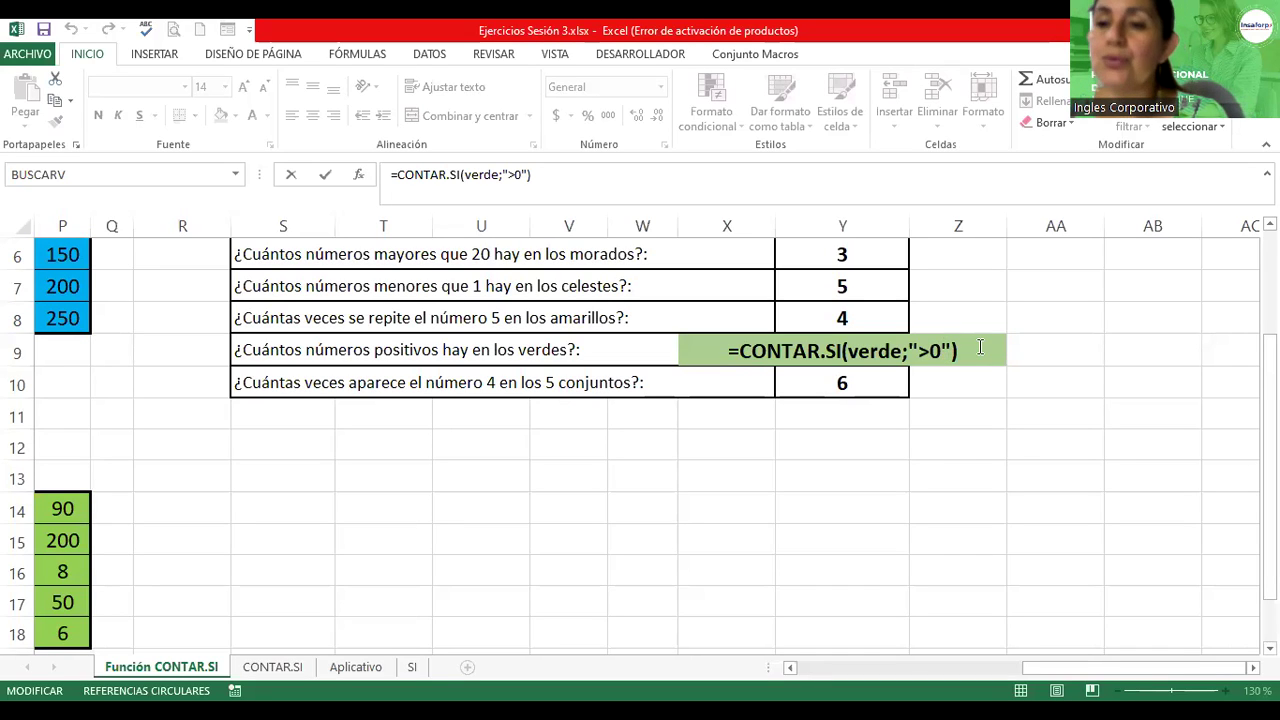
key(Return)
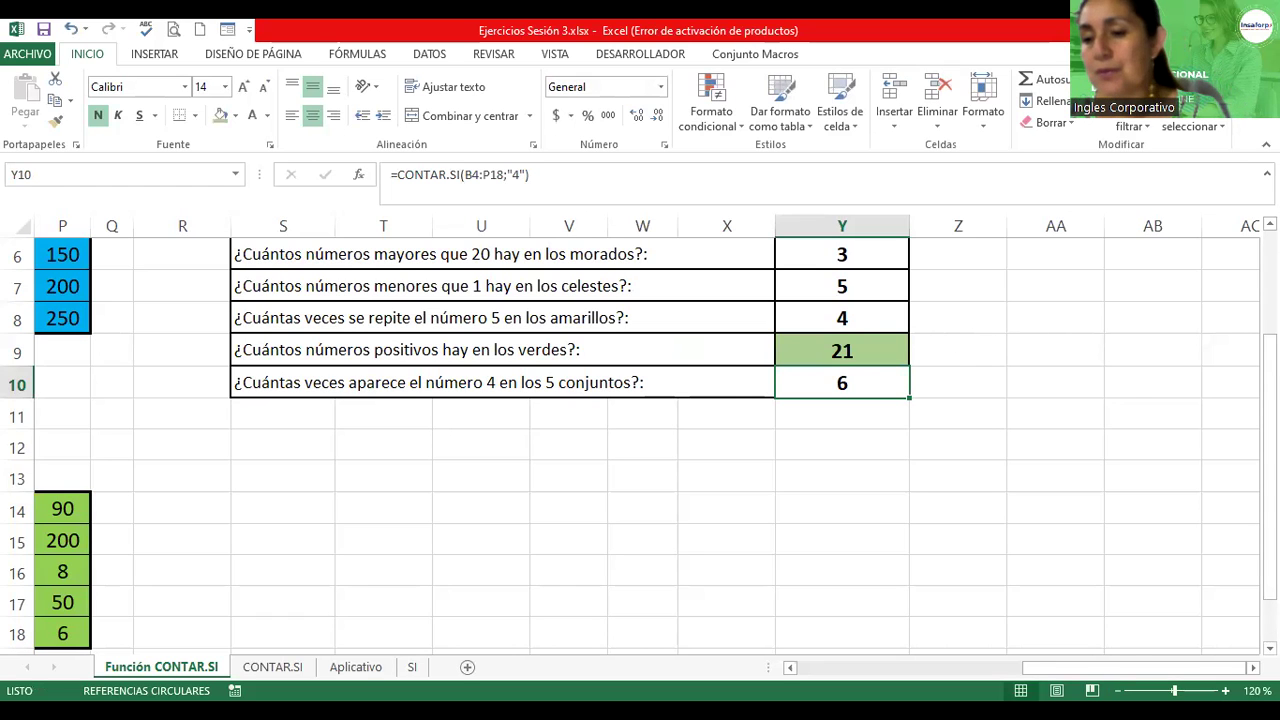
scroll(640, 435, down, 1)
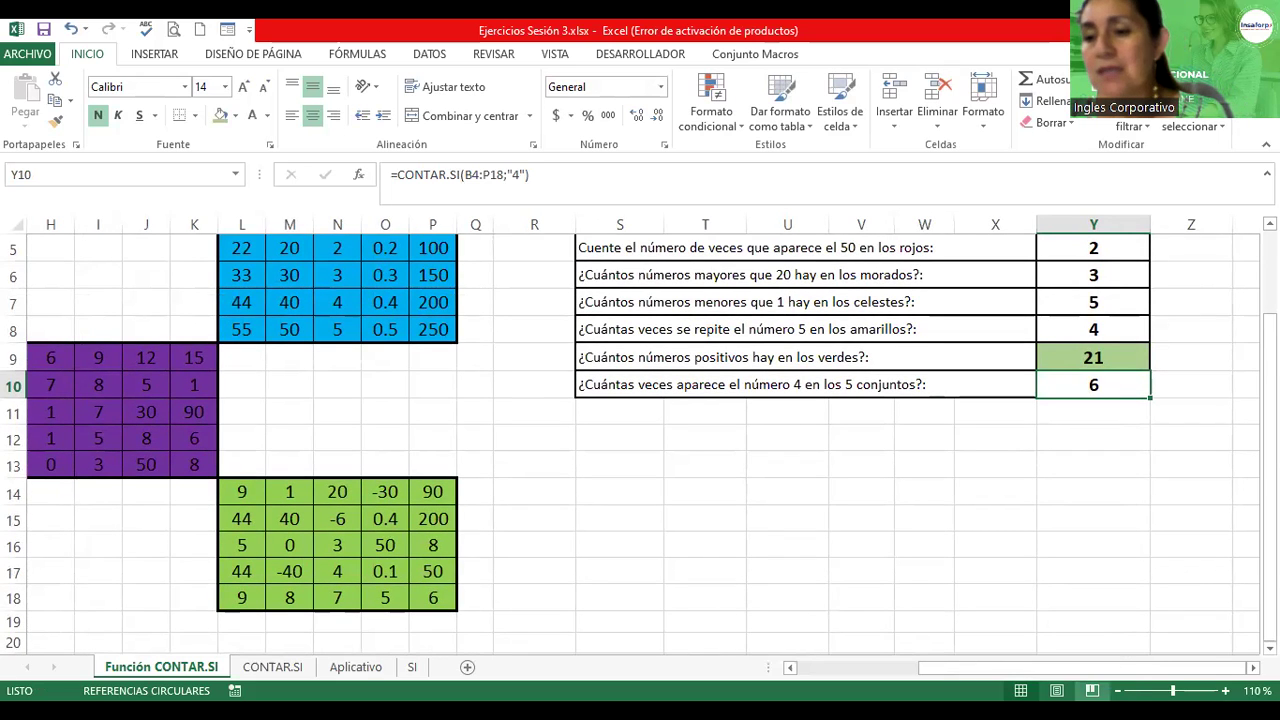
click(1117, 691)
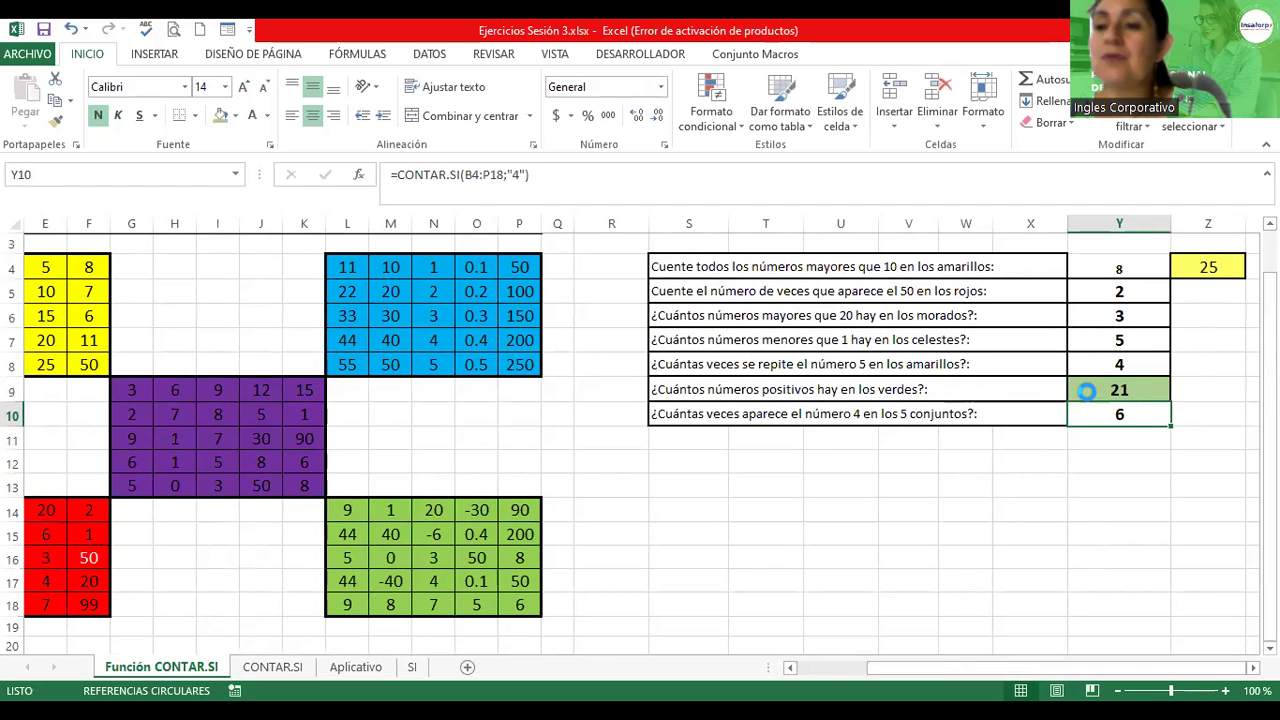
ctrl+scroll(1088, 392, up, 3)
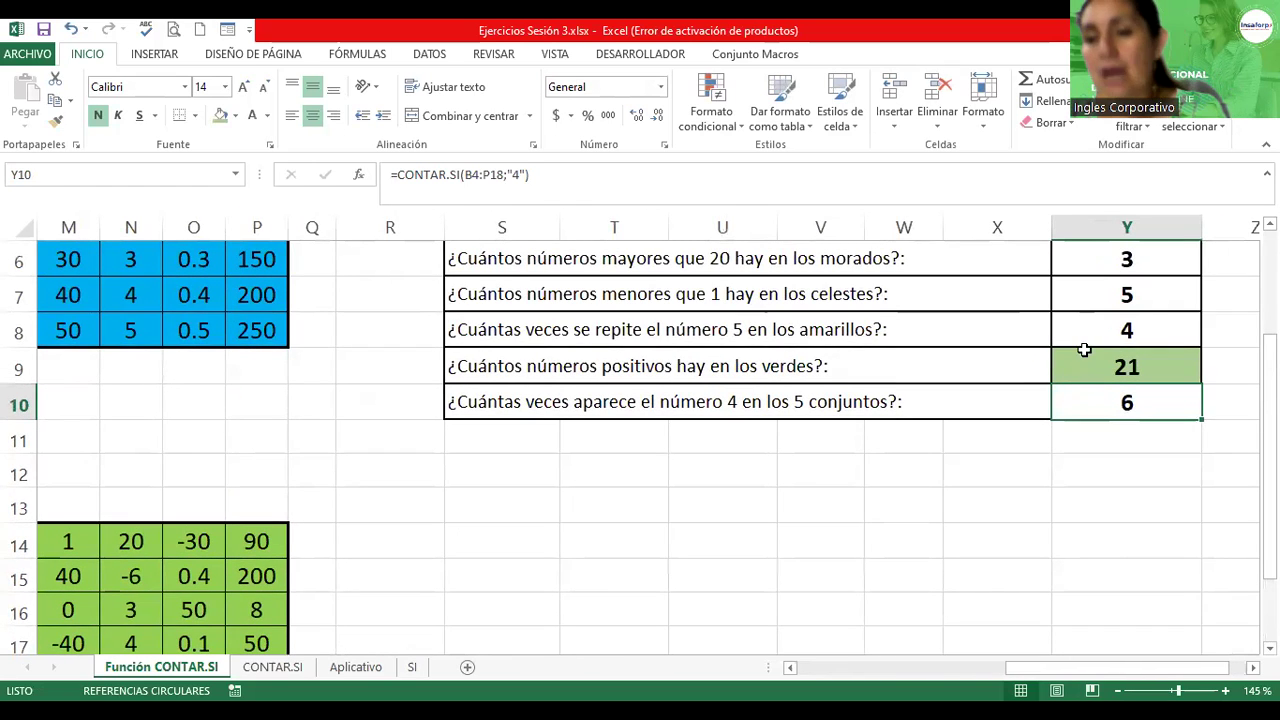
ctrl+scroll(257, 640, down, 1)
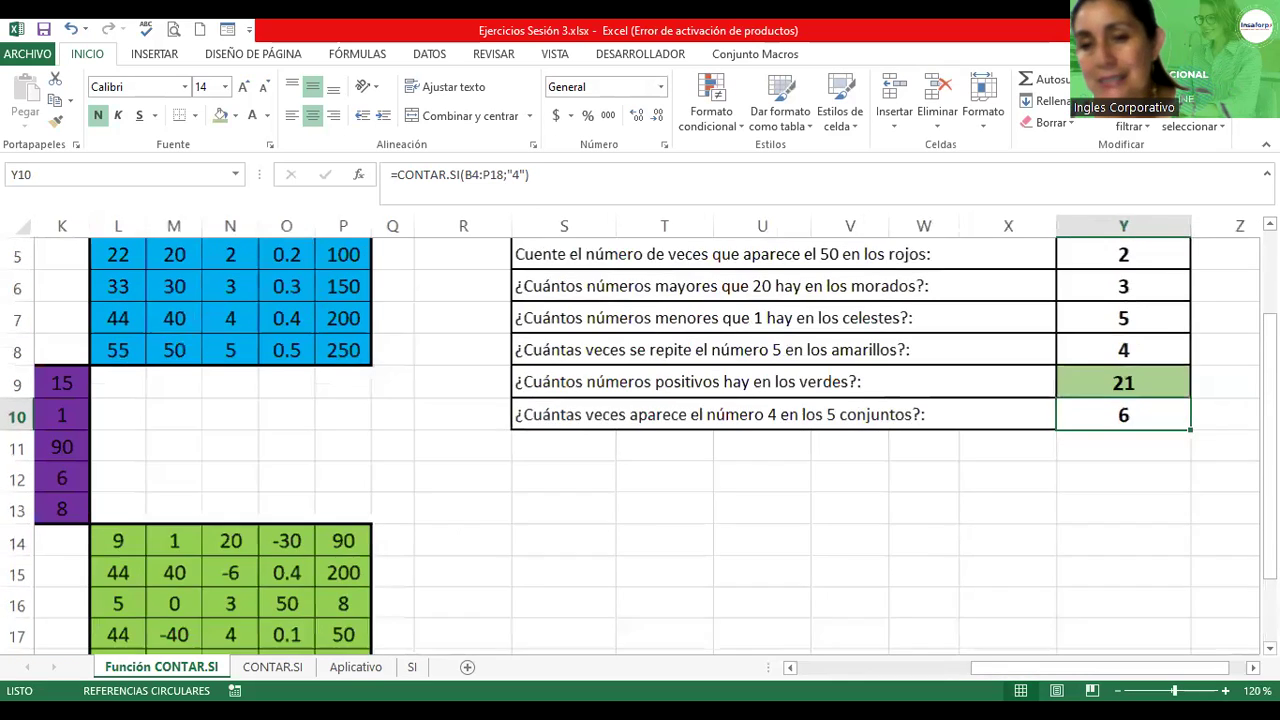
ctrl+scroll(257, 640, down, 1)
ctrl+scroll(257, 640, down, 1)
click(268, 668)
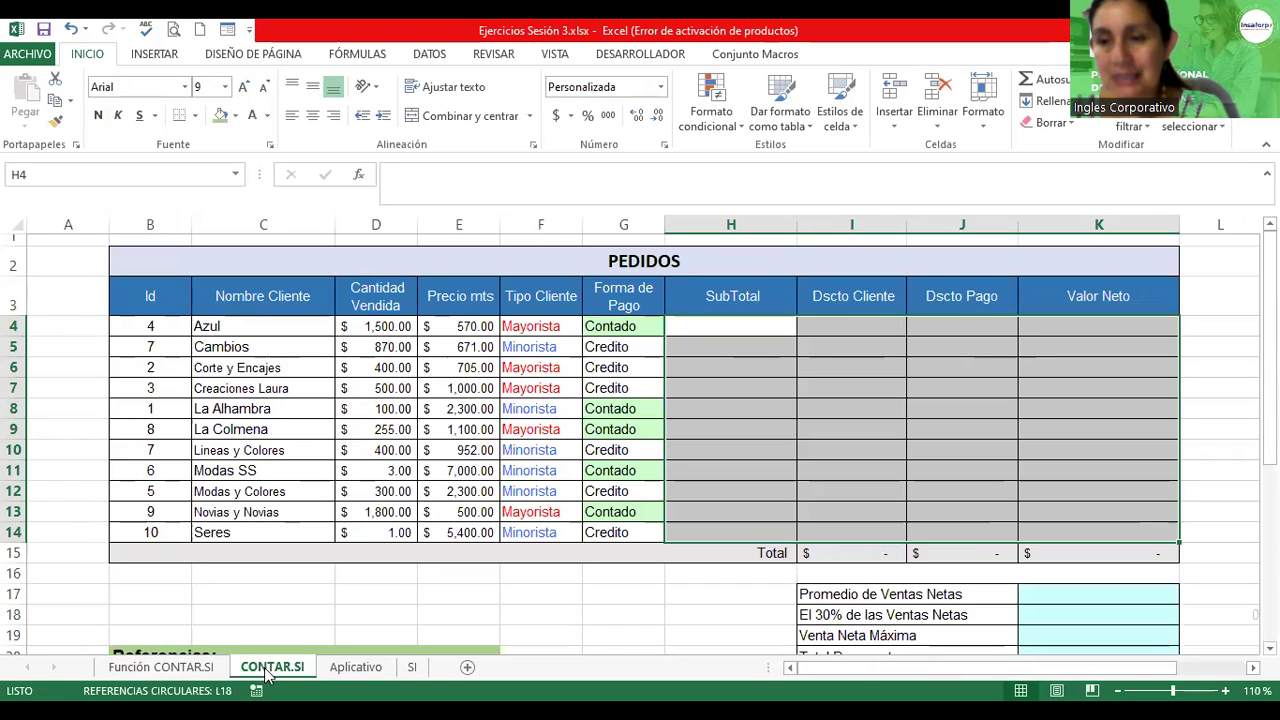
Go to the Función CONTAR.SI sheet and reopen Y10's =CONTAR.SI(B4:P18;"4") formula for editing
click(714, 325)
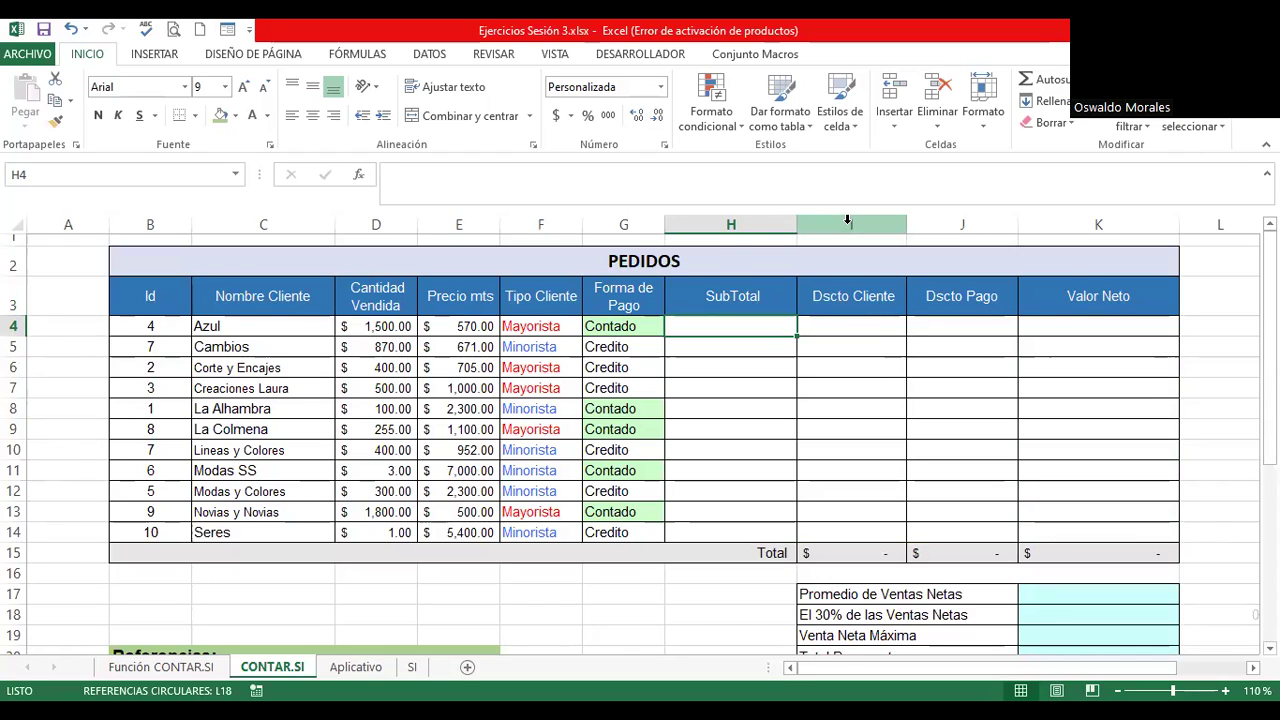
click(161, 667)
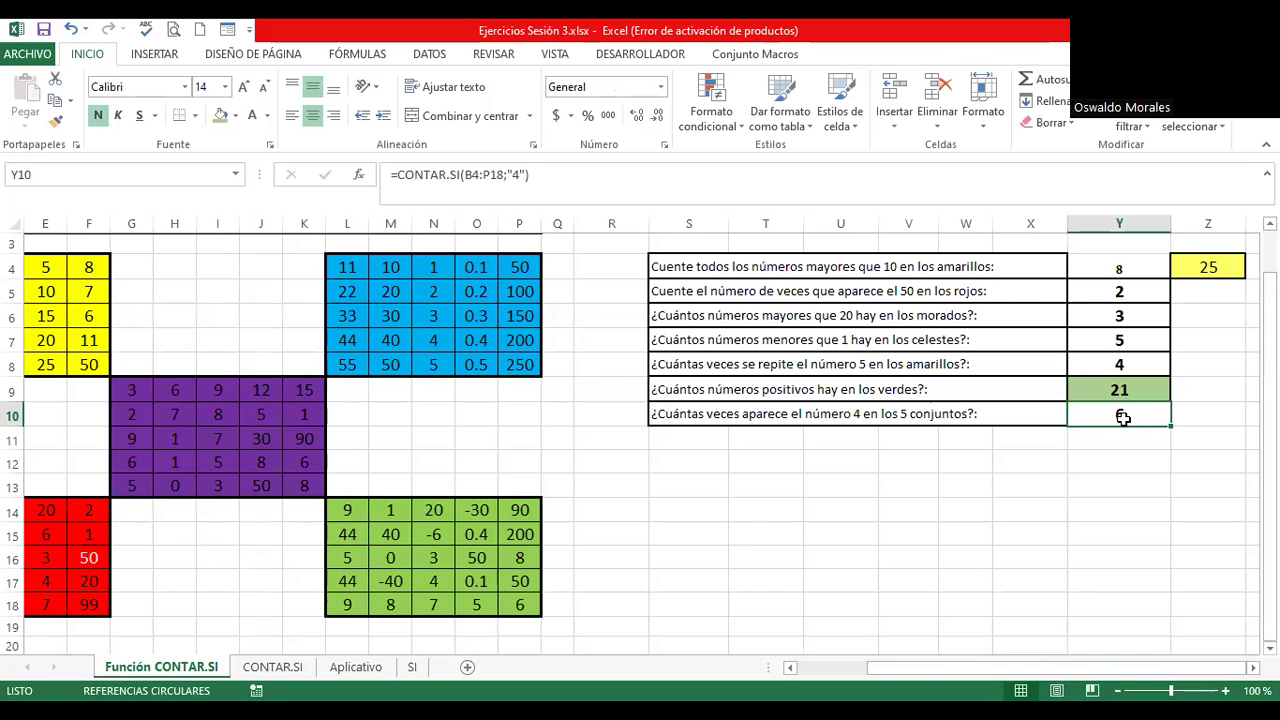
double_click(1118, 414)
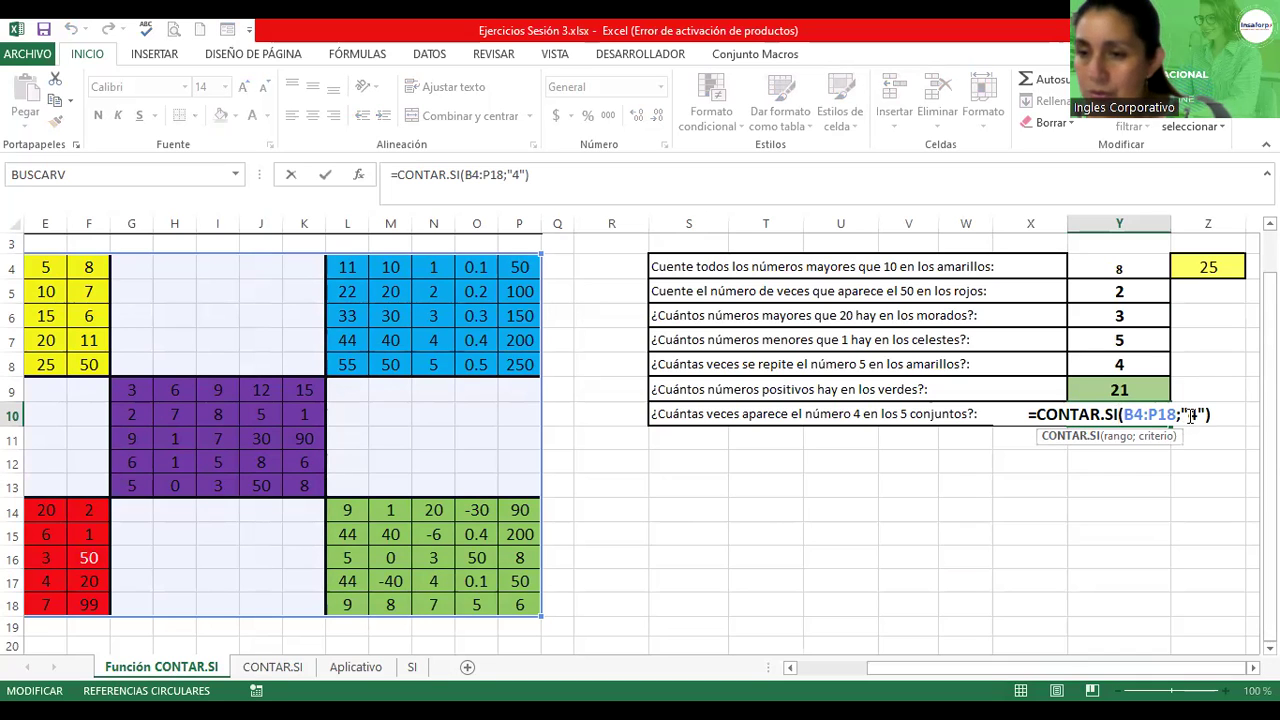
Test Y10's criterion as "=4" and then as an empty criterion, which returns 100
click(1190, 414)
text(=)
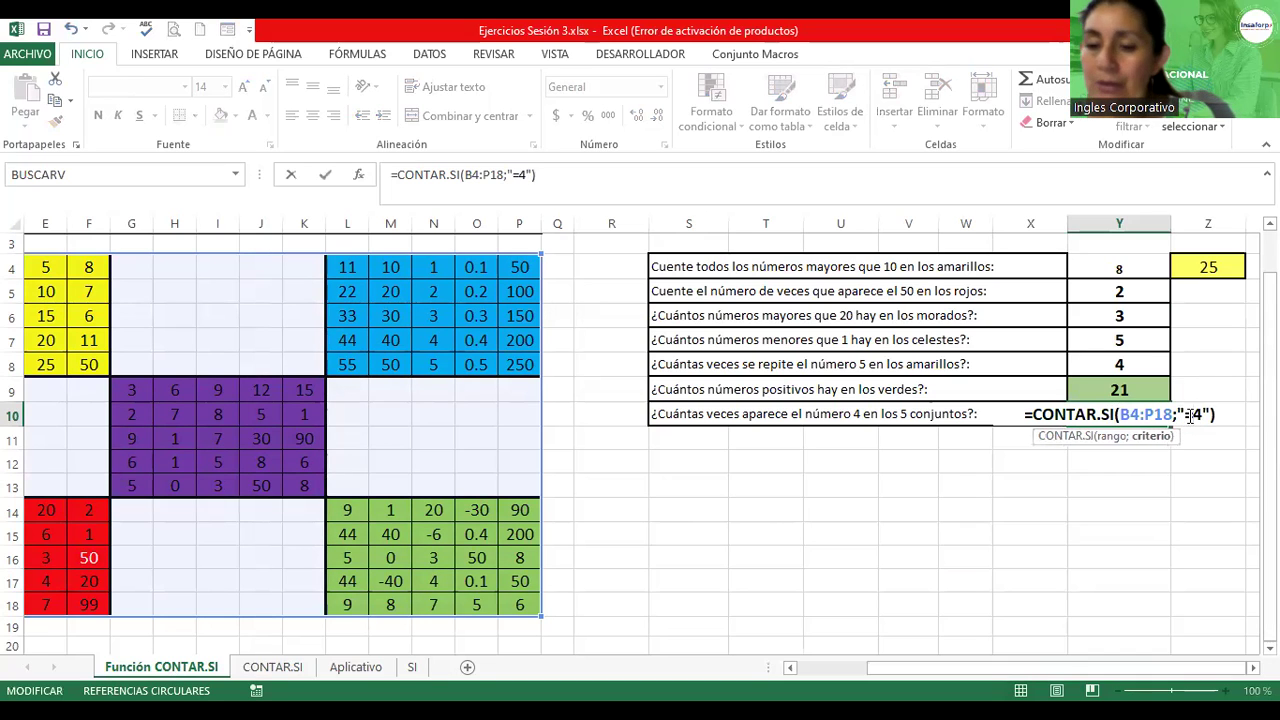
key(Return)
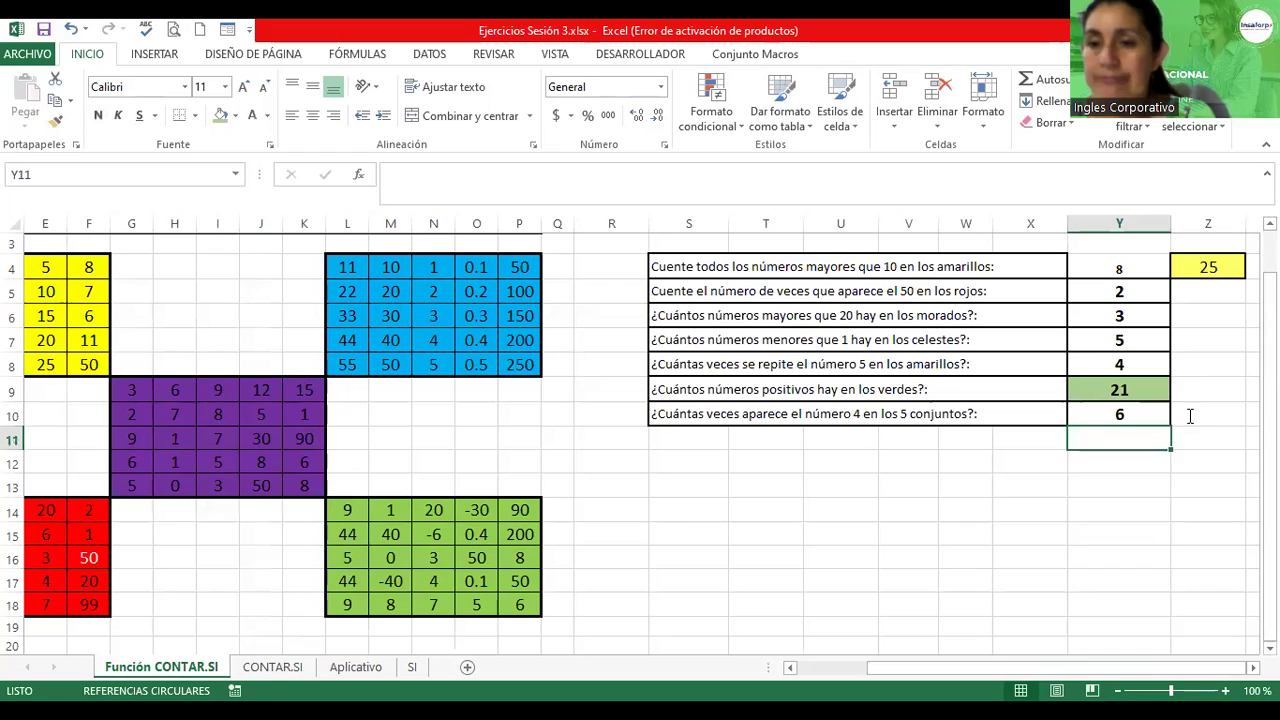
key(Up)
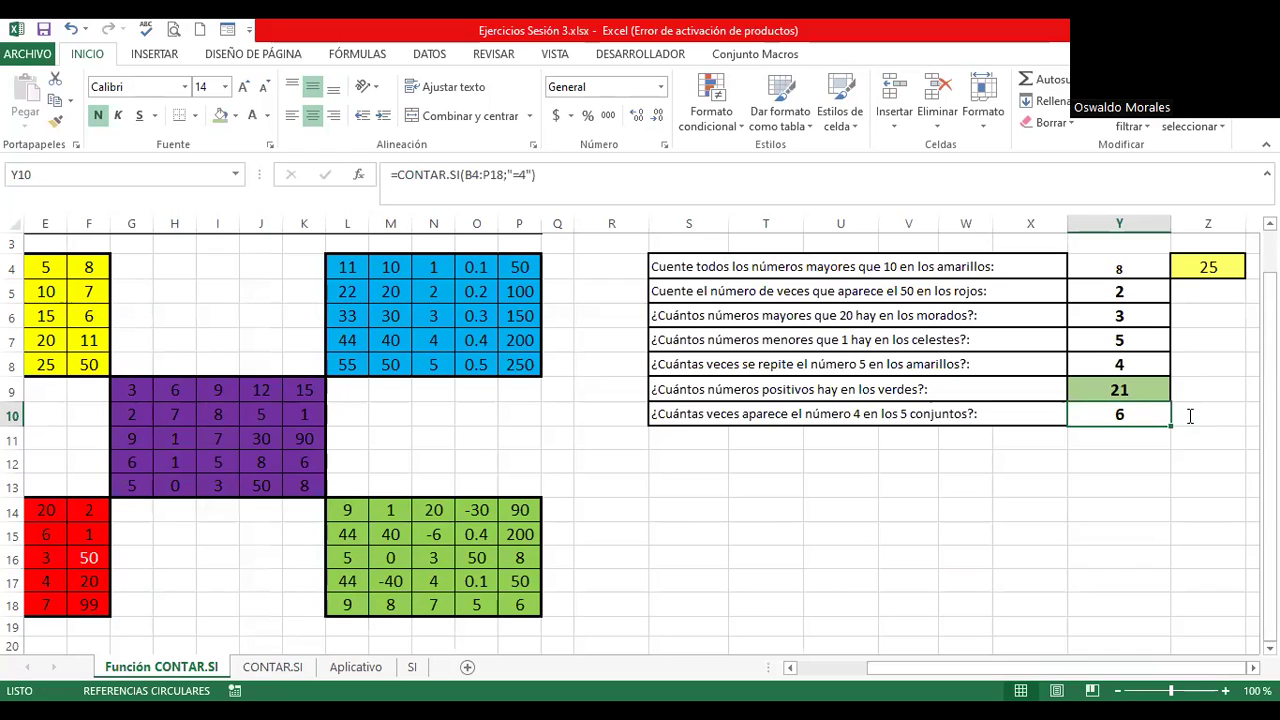
key(F2)
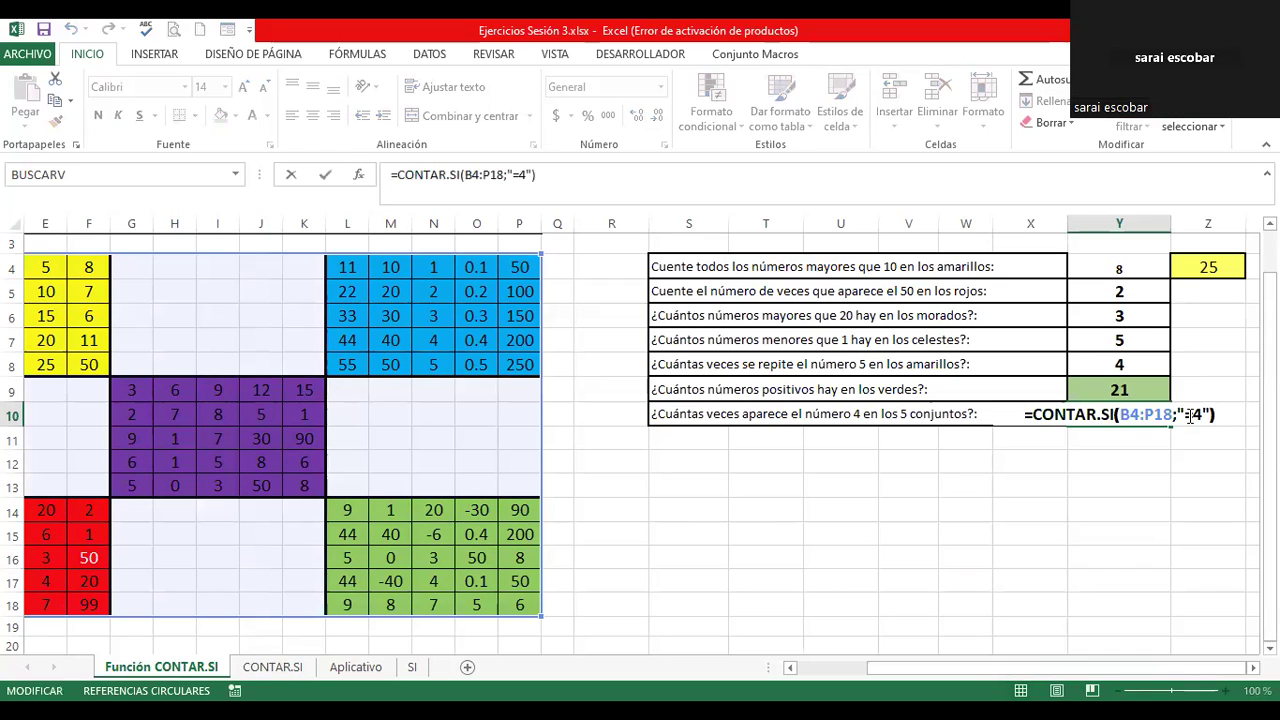
click(1190, 415)
key(Return)
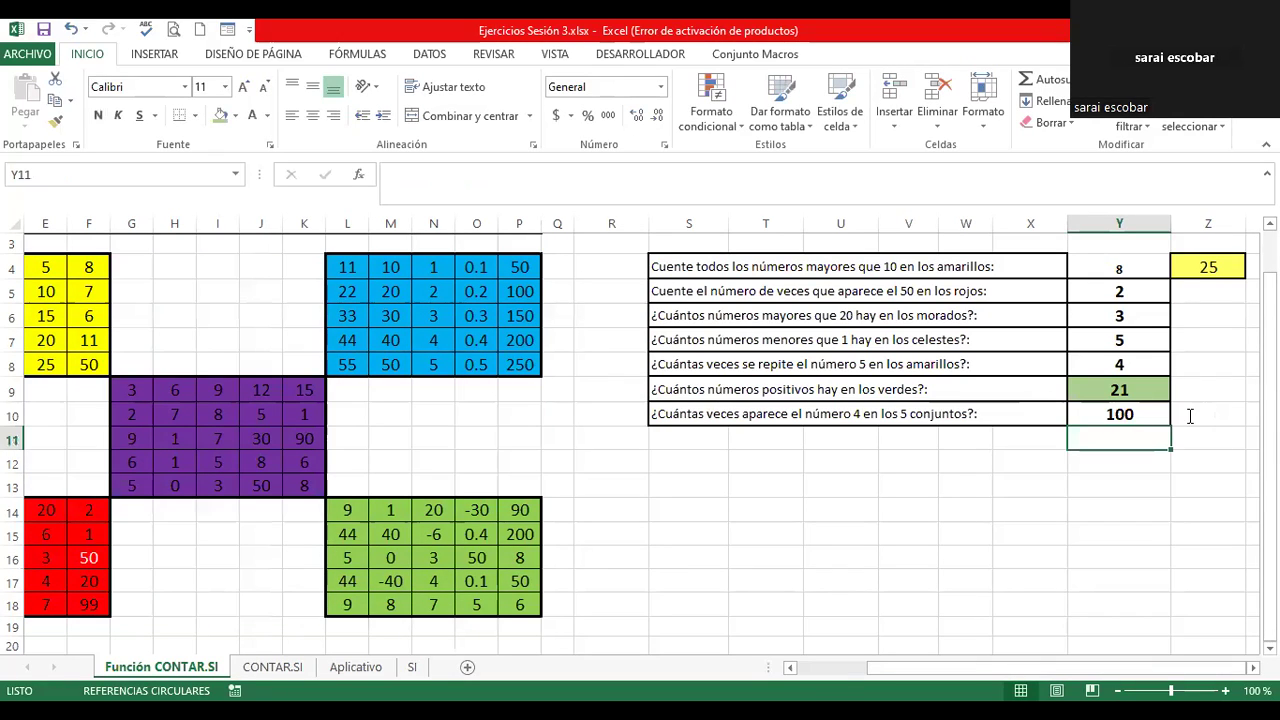
key(Up)
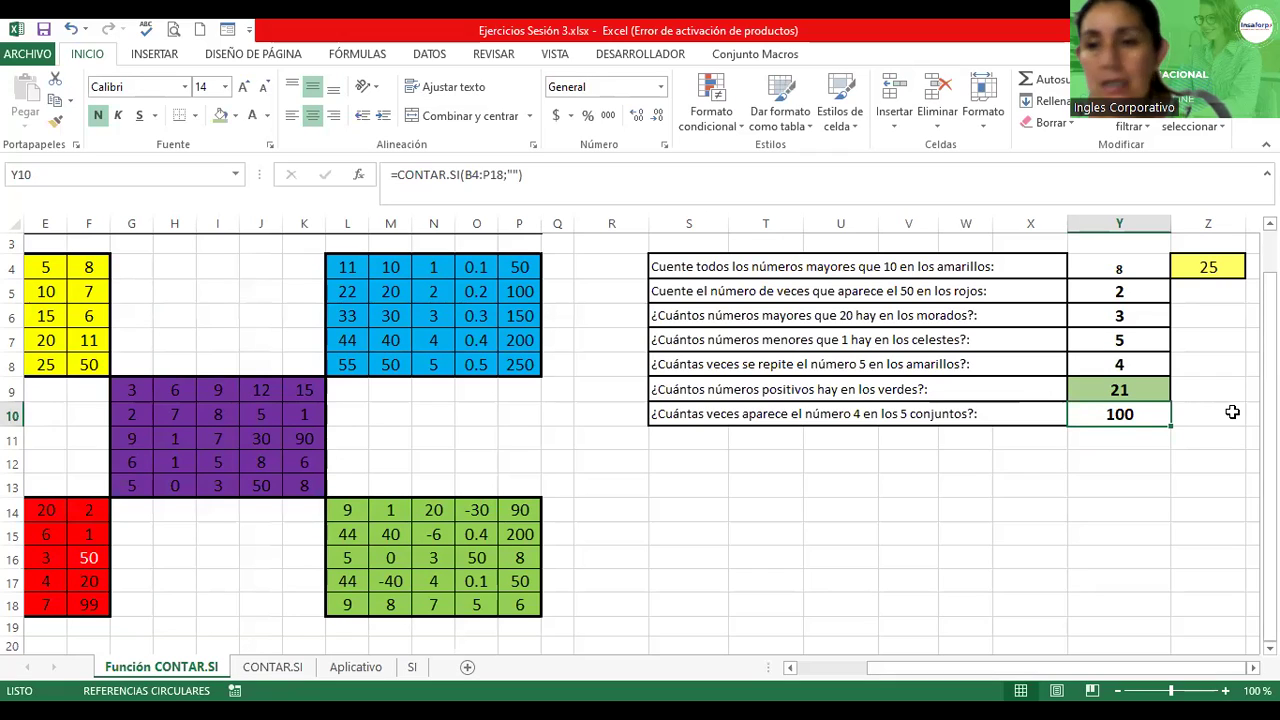
Restore Y10's criterion to "4" so it shows 6, then view Y5's count-of-50s formula
double_click(1100, 410)
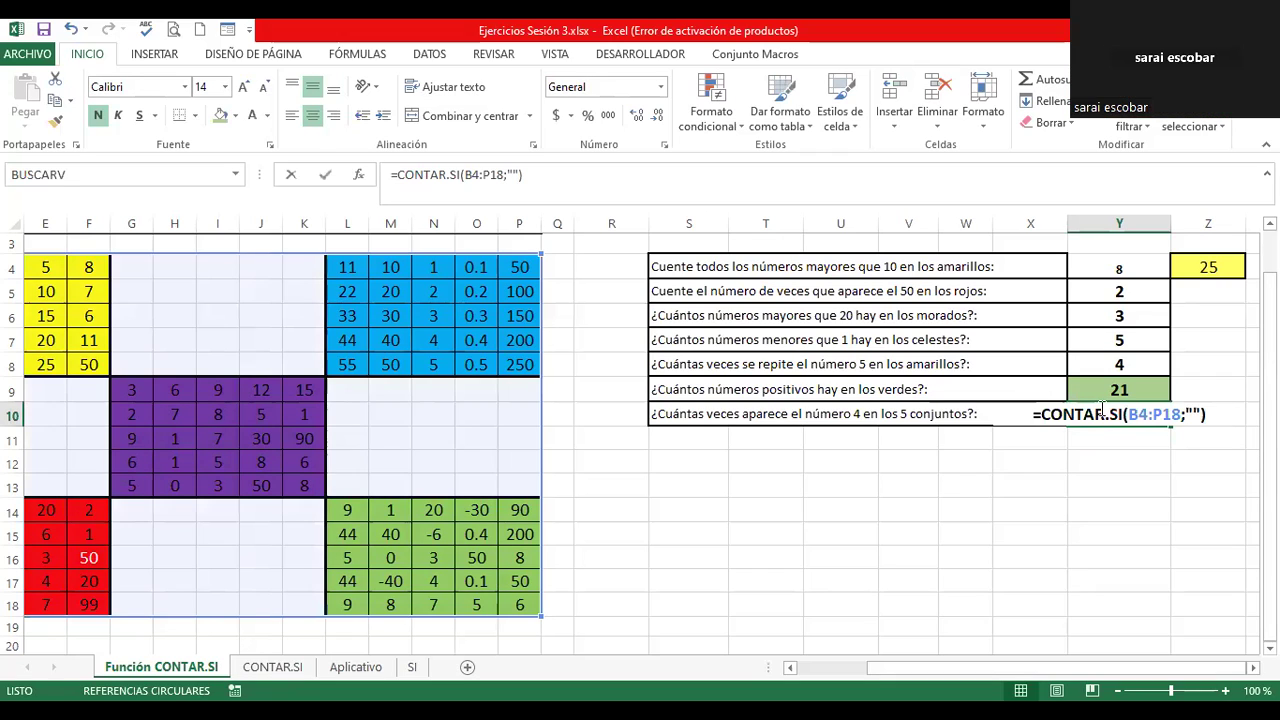
click(1194, 414)
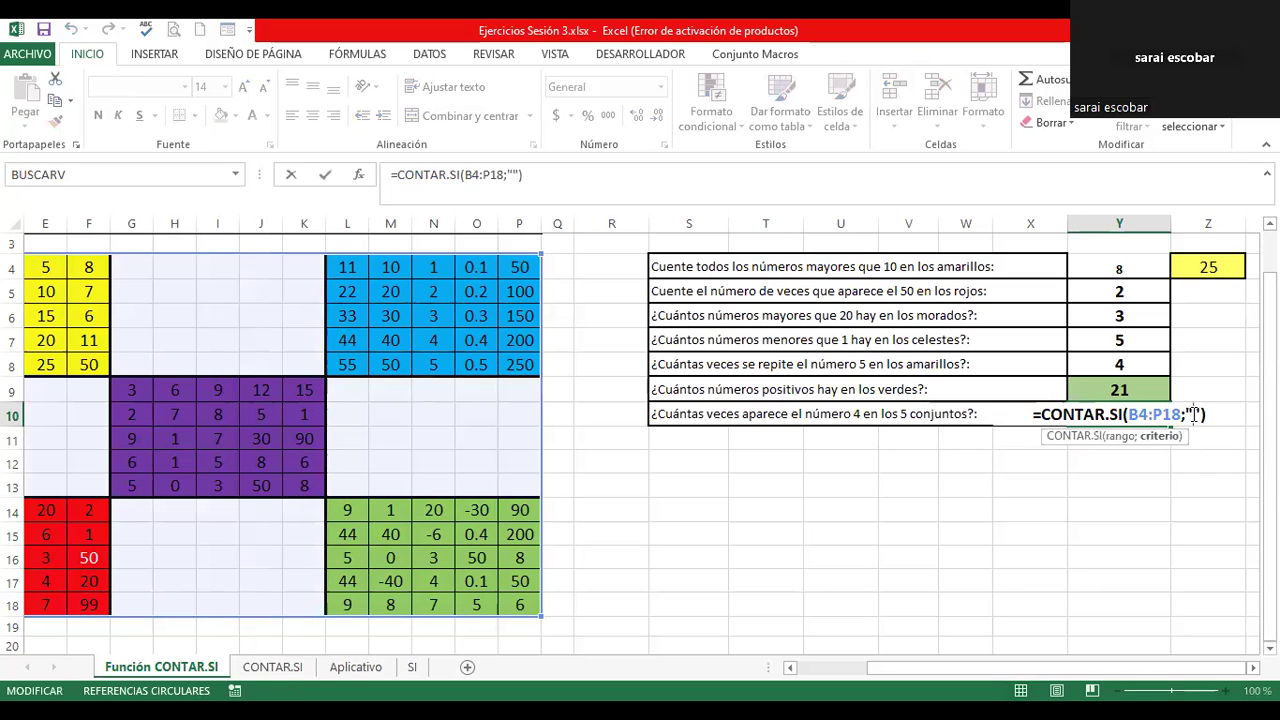
text(4)
key(Return)
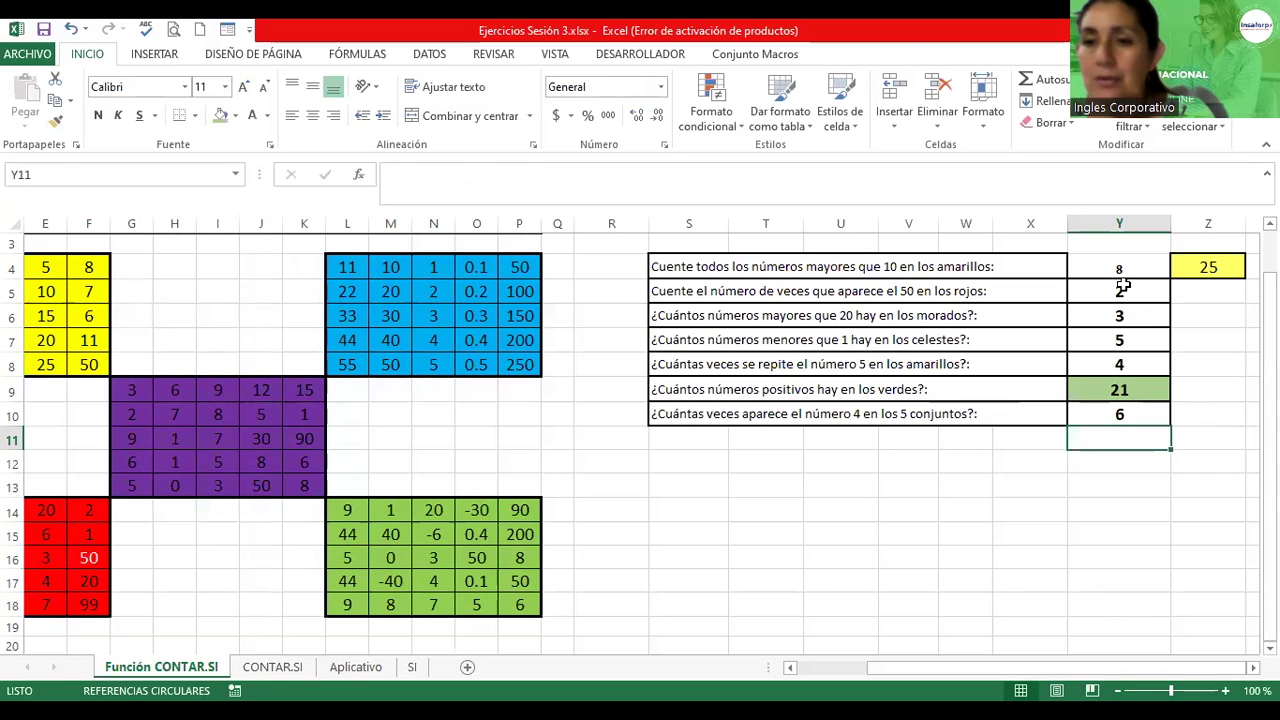
double_click(1124, 290)
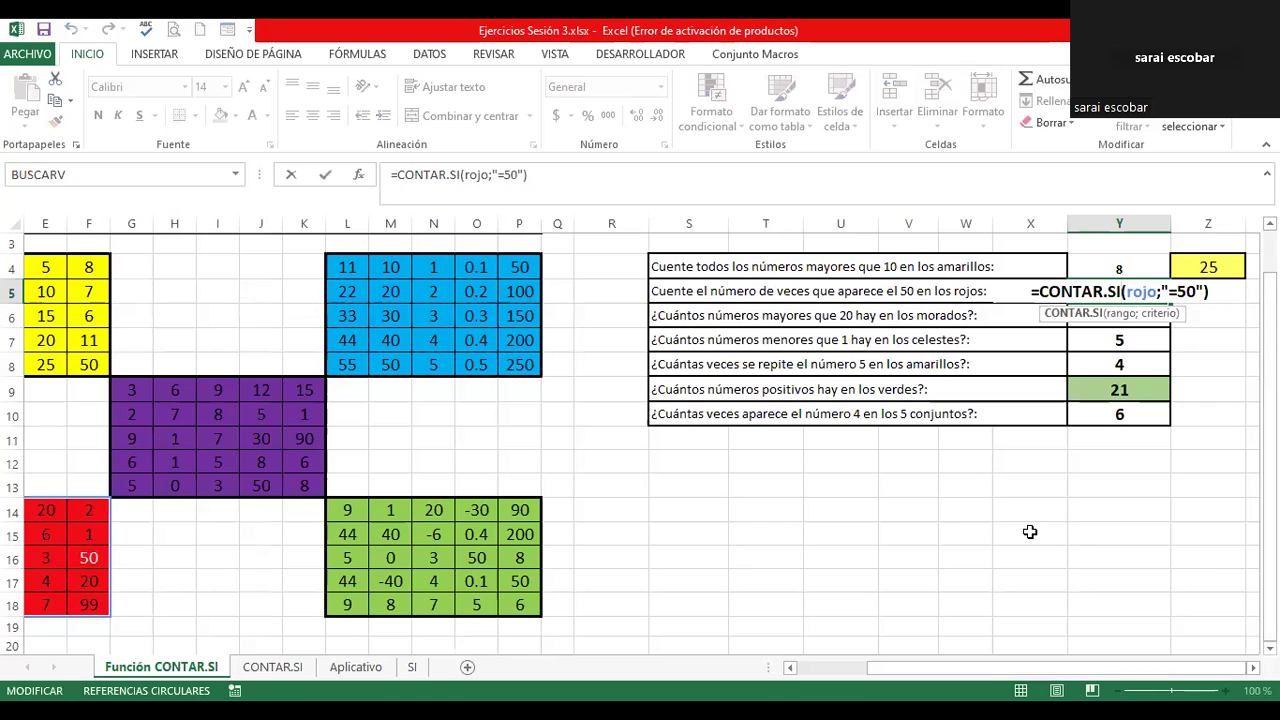
Leave Y5's =CONTAR.SI(rojo;"=50") formula without changing it
key(Return)
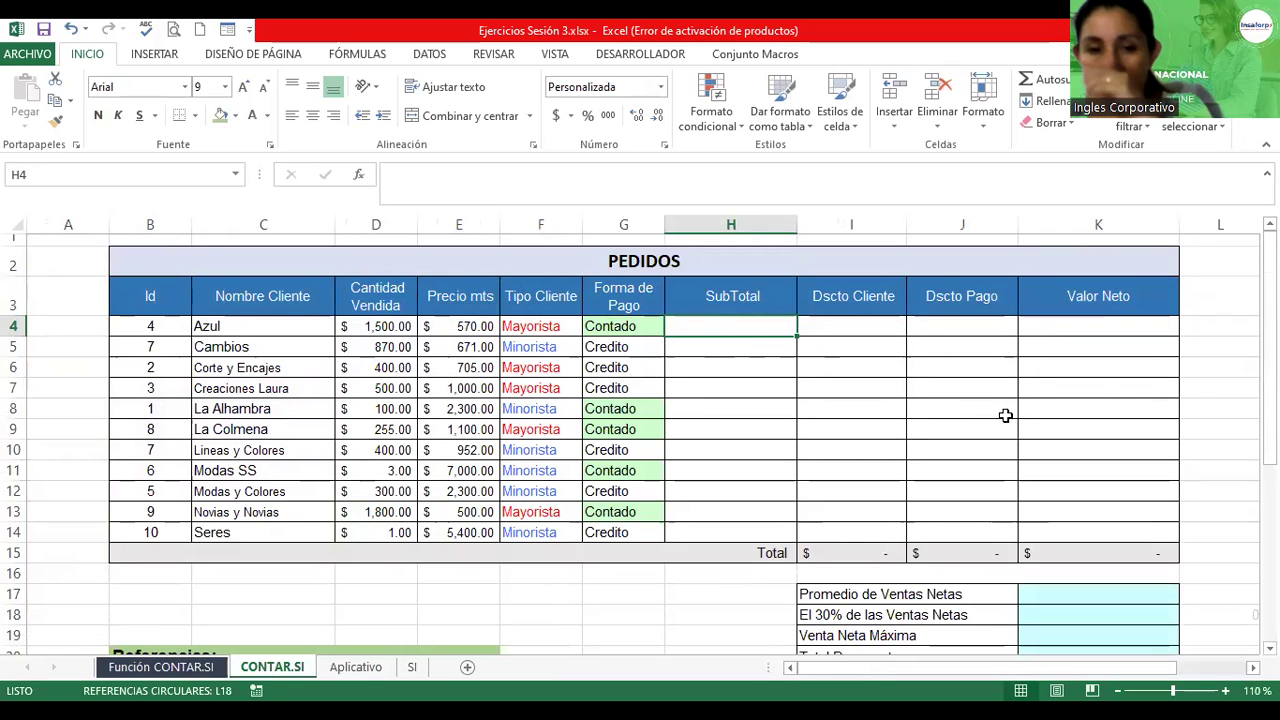
mouse_move(1268, 250)
mouse_down()
mouse_move(1268, 312)
mouse_move(1268, 250)
mouse_up()
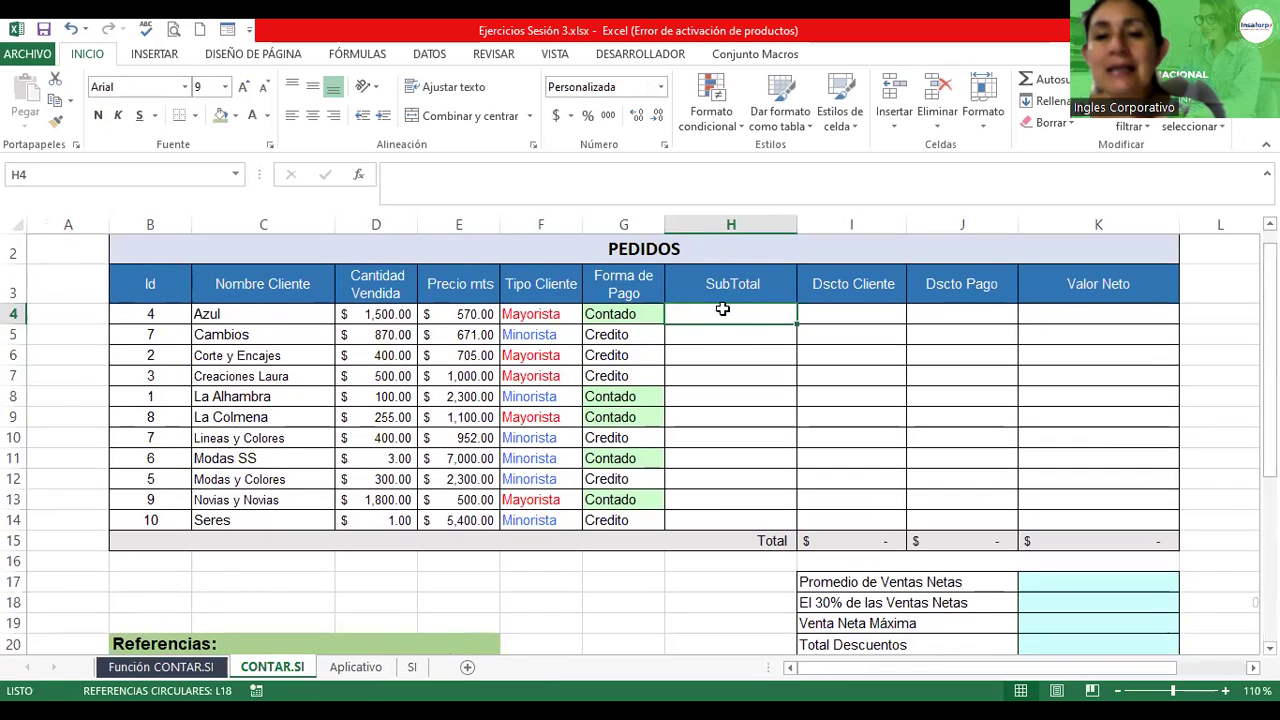
click(361, 314)
click(456, 316)
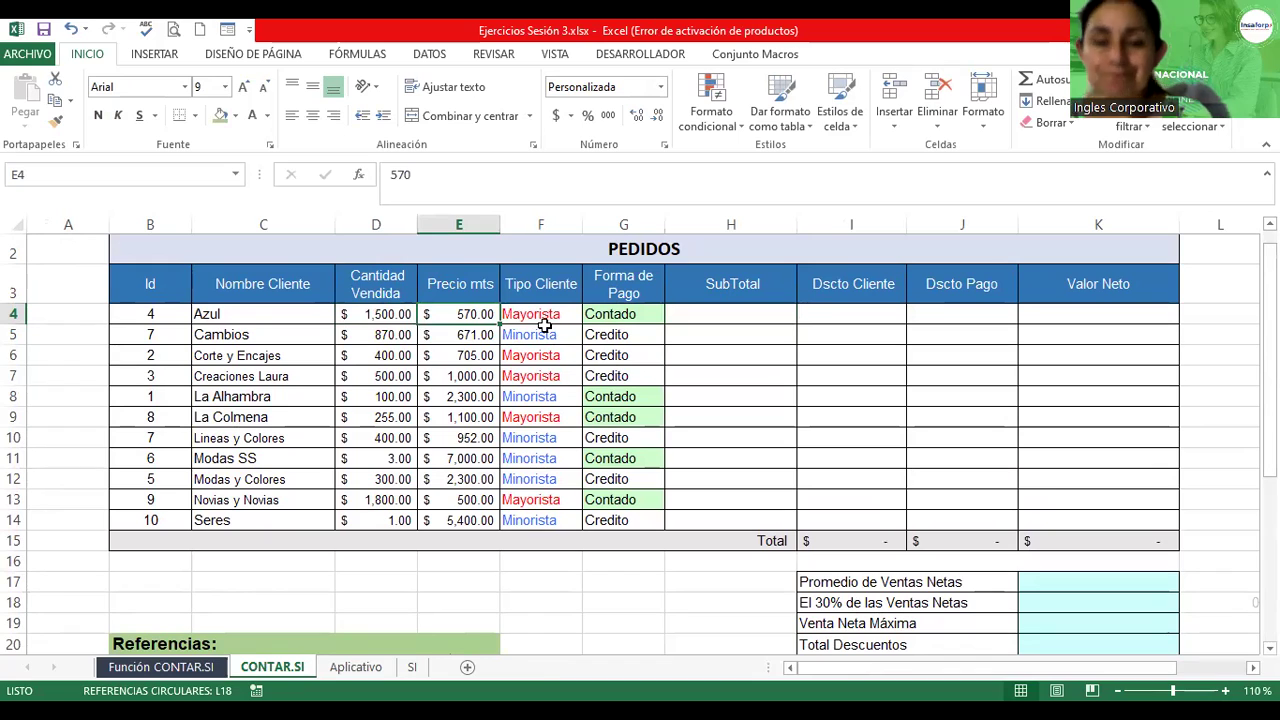
click(543, 314)
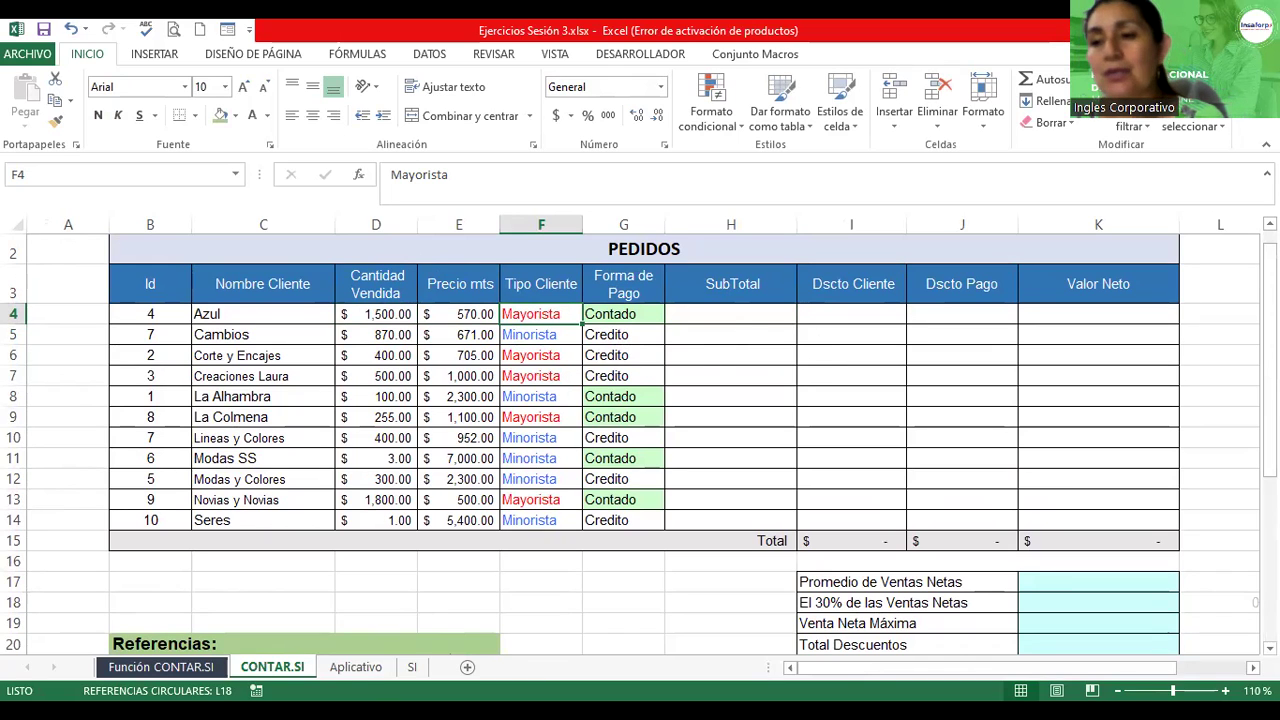
drag(1269, 360, 1269, 348)
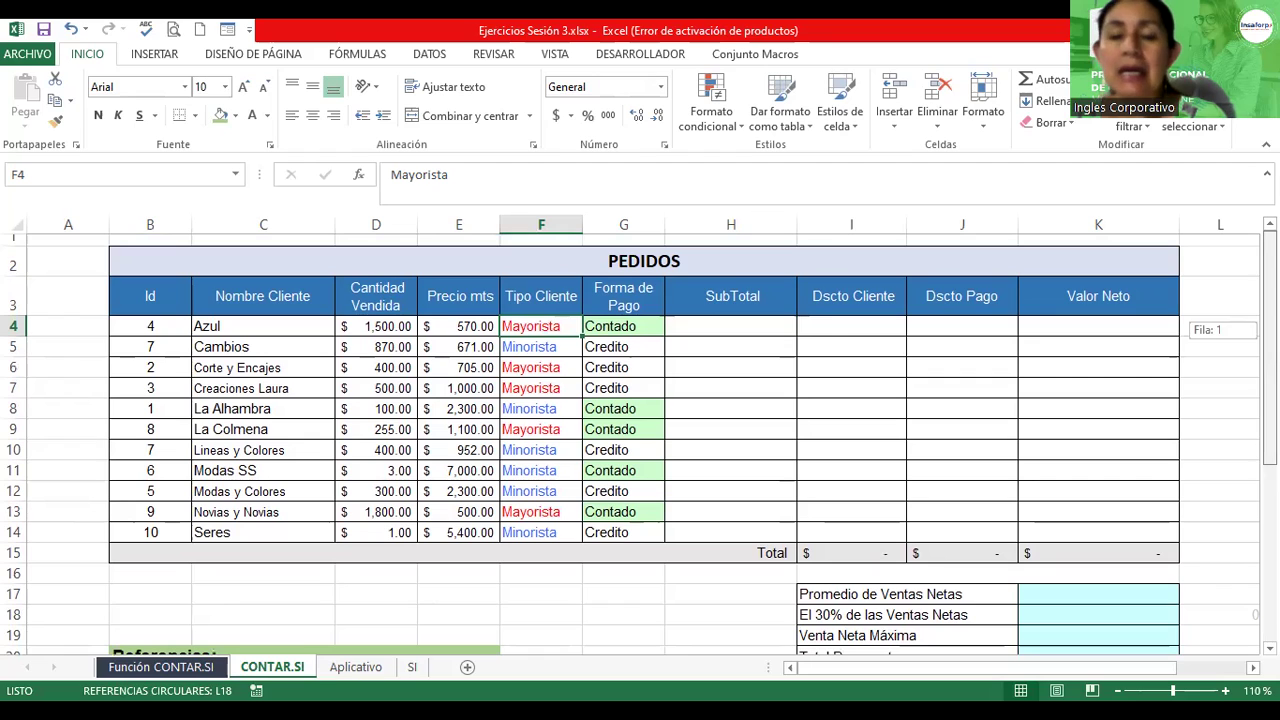
click(624, 329)
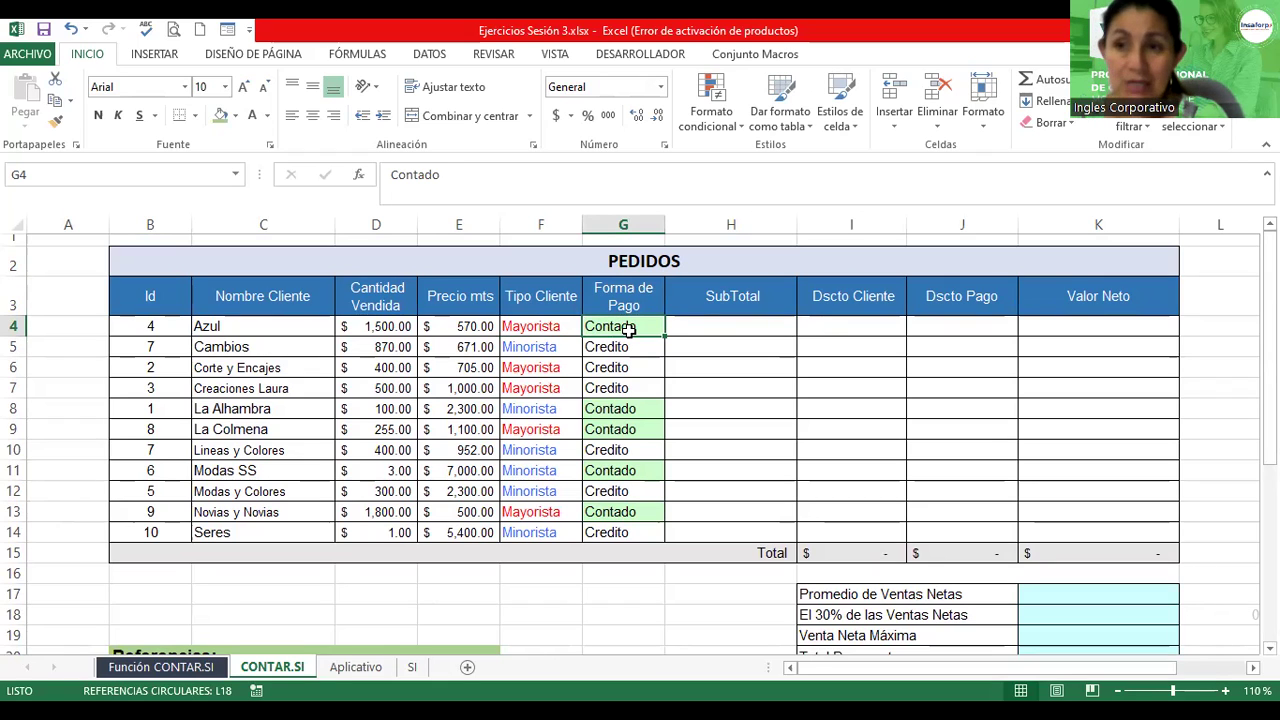
click(1269, 648)
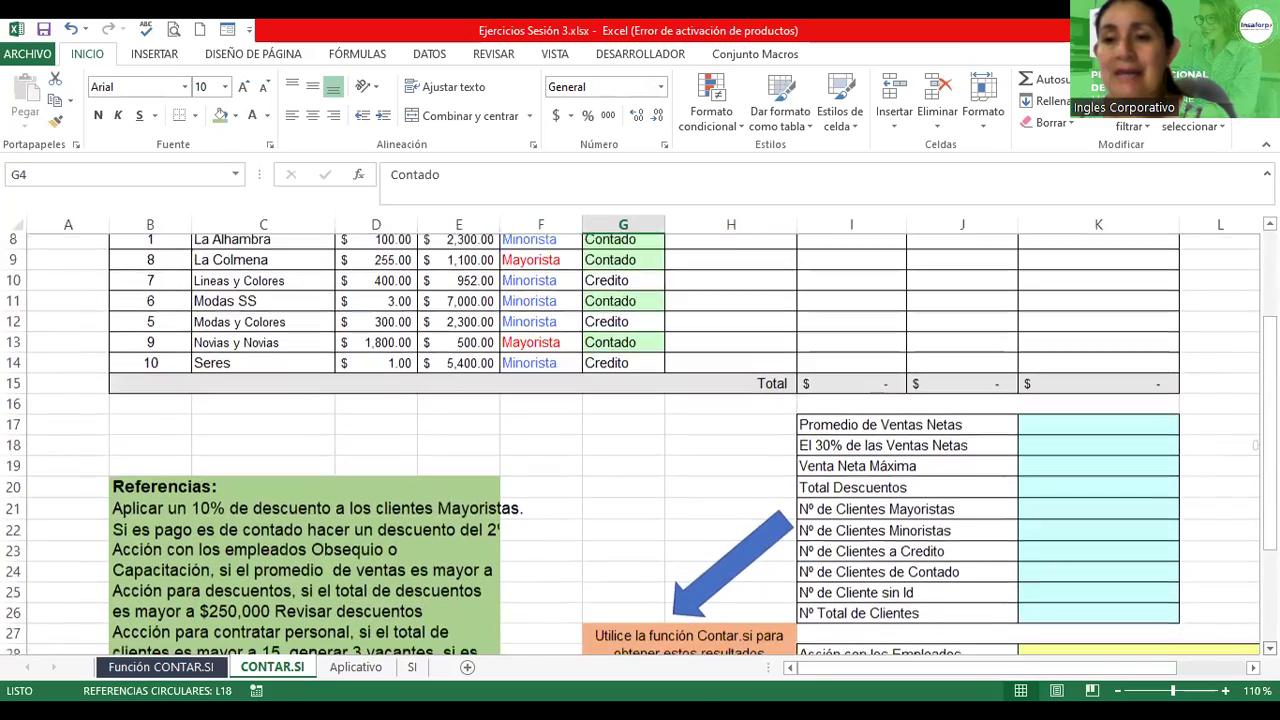
Review the Dscto Cliente and Valor Neto totals and the 10% Mayoristas discount rule
click(868, 350)
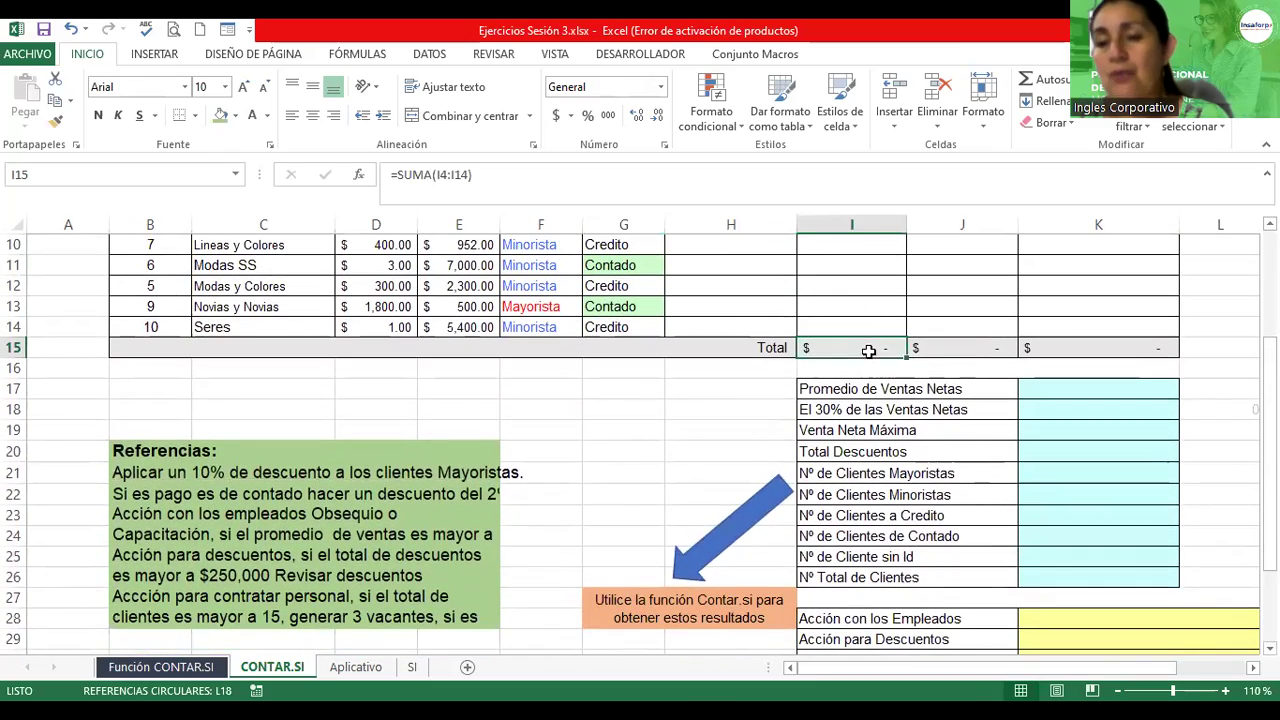
click(973, 347)
click(1059, 344)
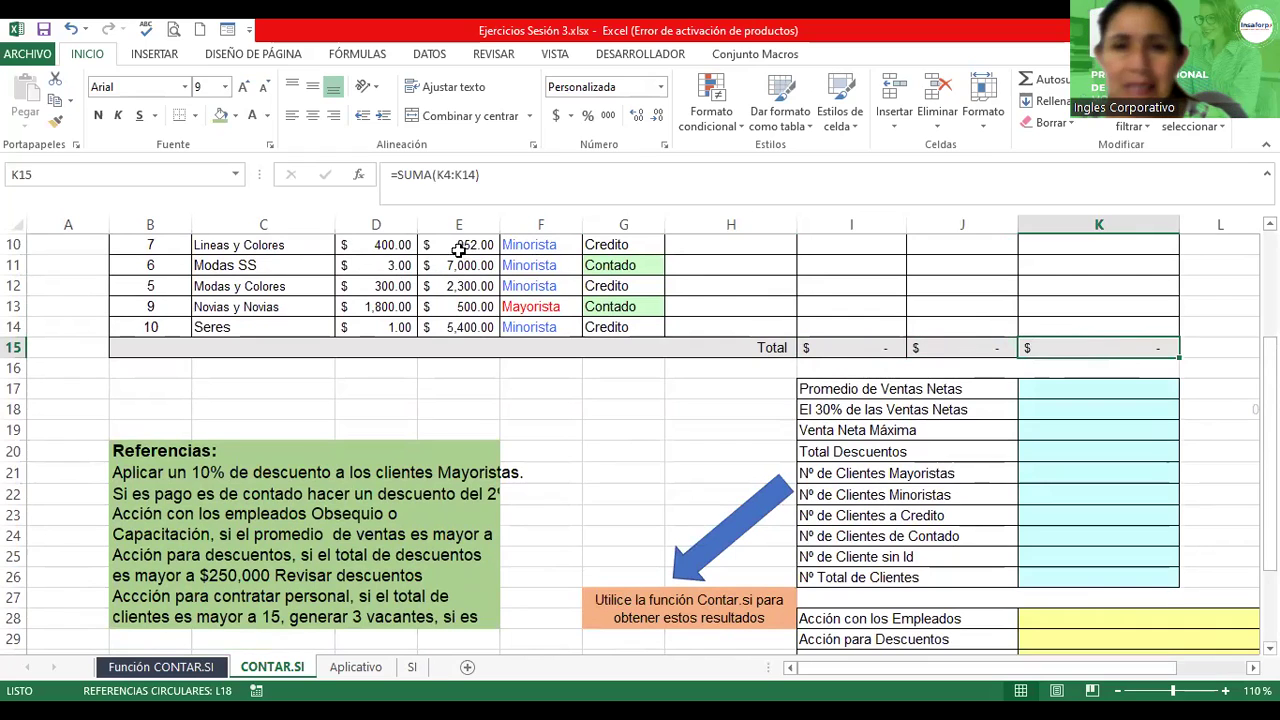
click(428, 176)
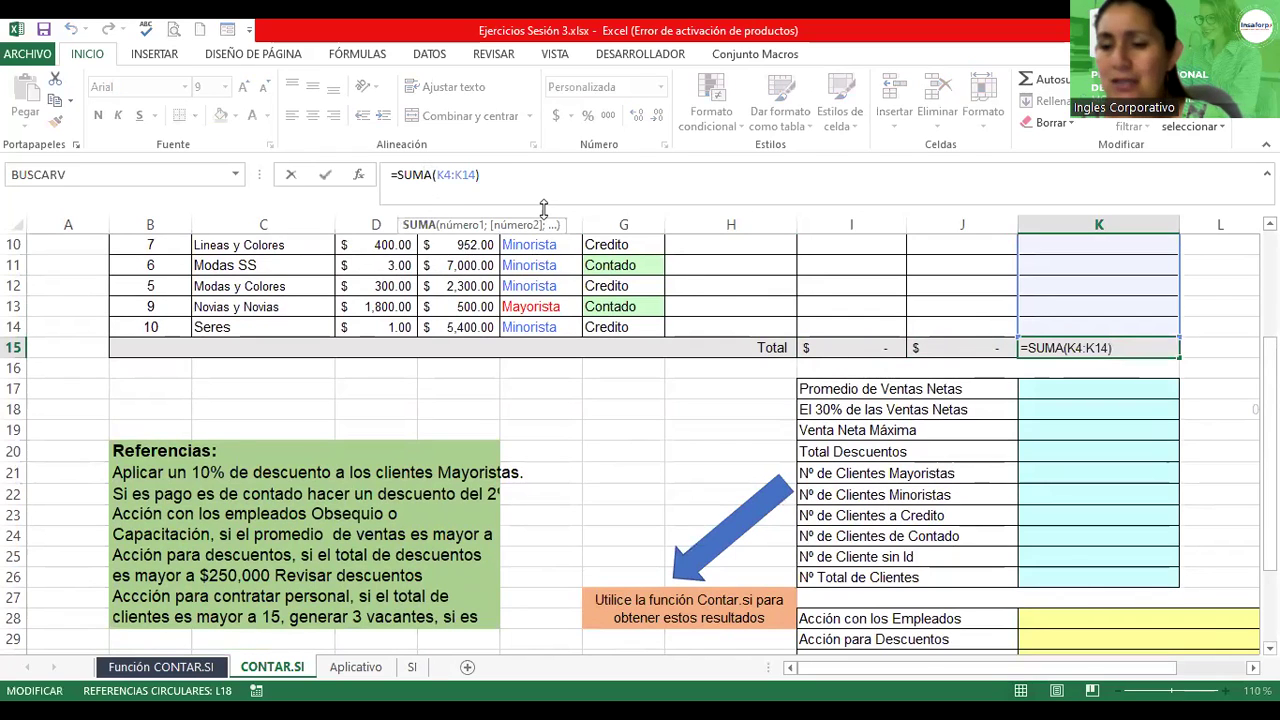
key(Return)
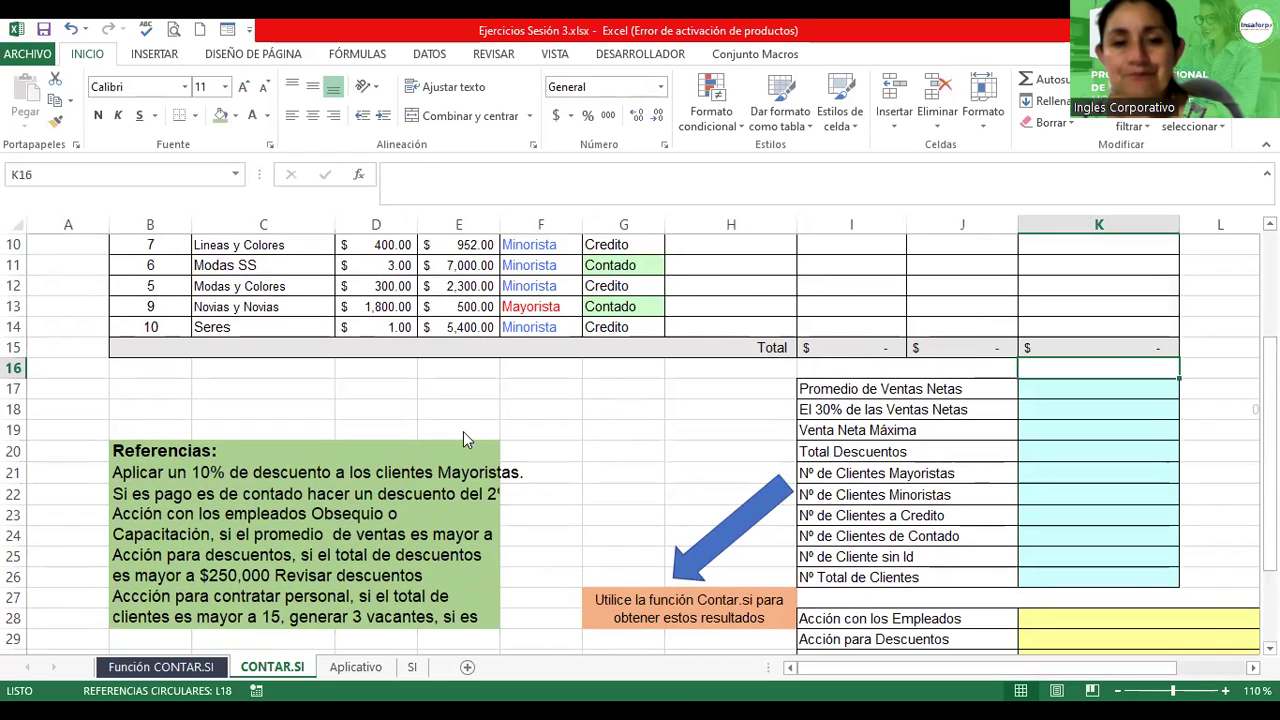
click(165, 472)
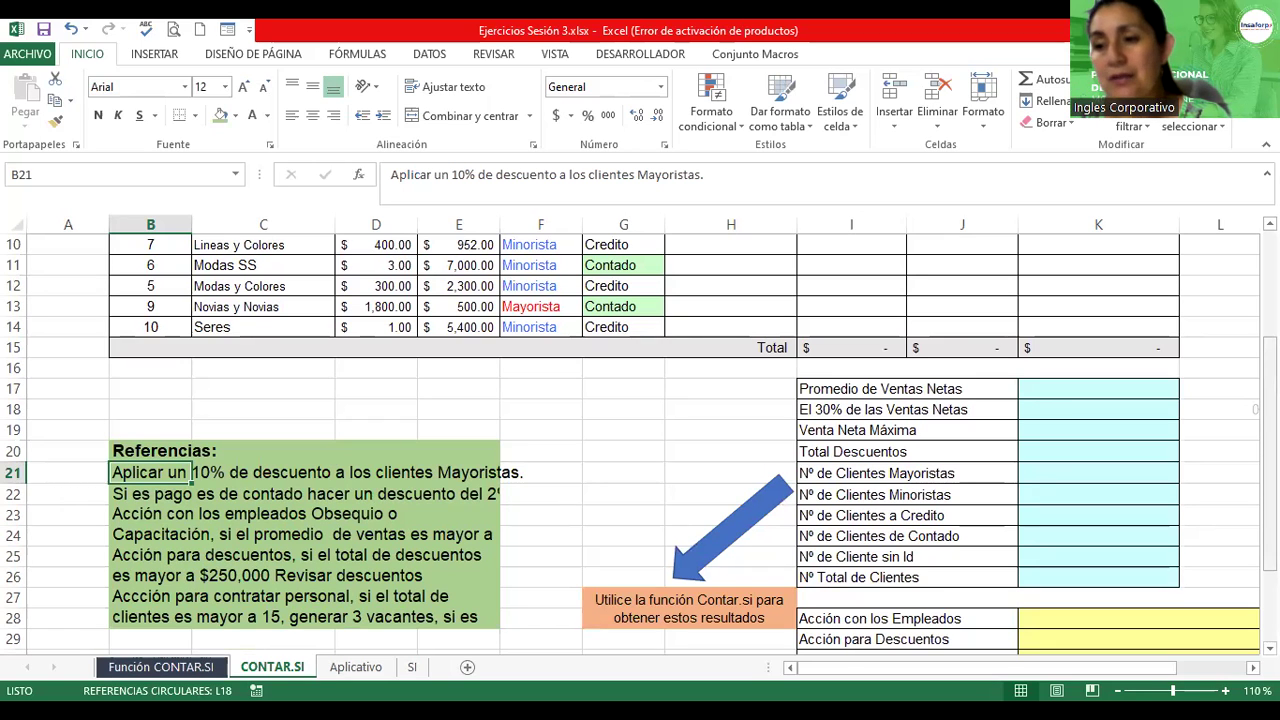
scroll(849, 313, up, 3)
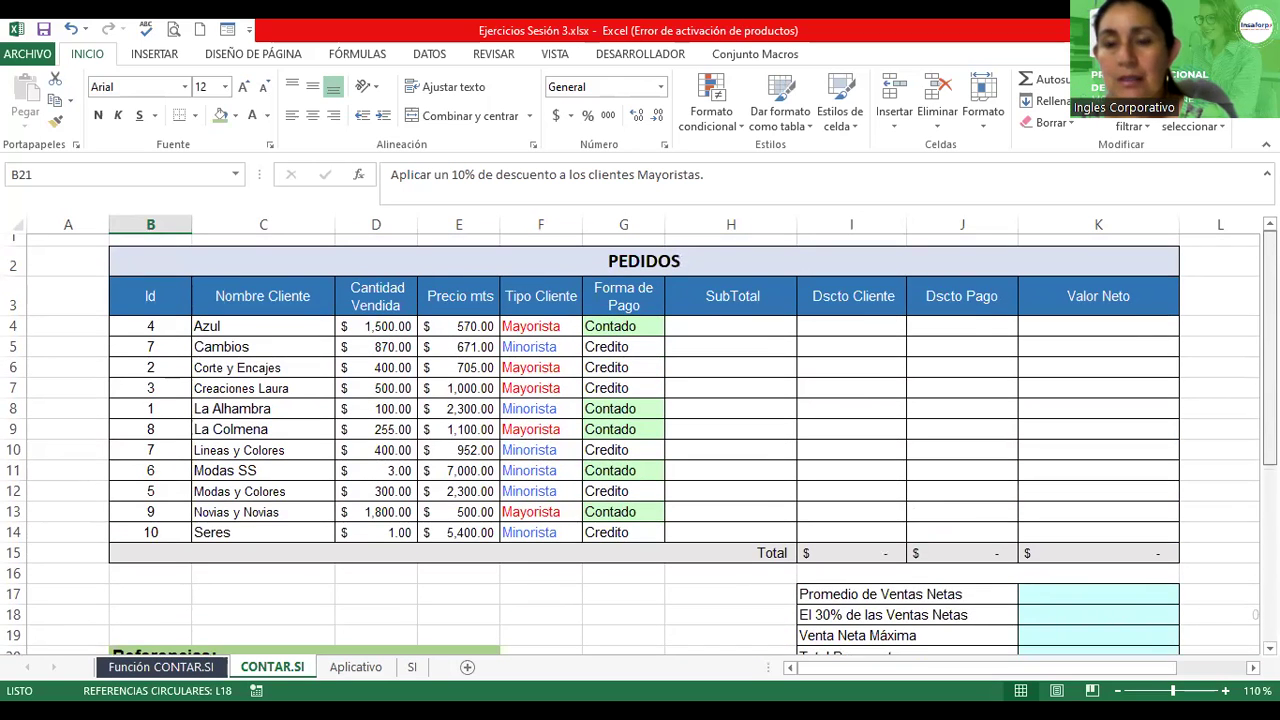
Enter the SubTotal formula =D4*E4 in H4
click(830, 328)
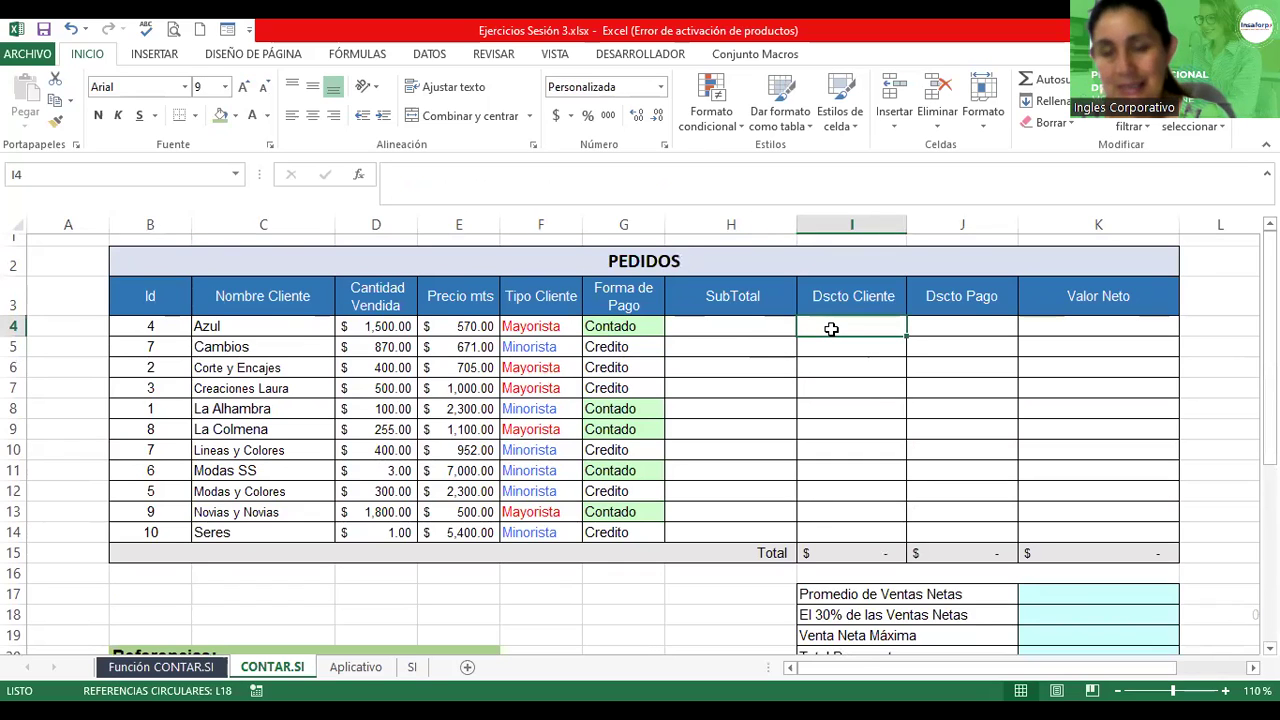
click(728, 328)
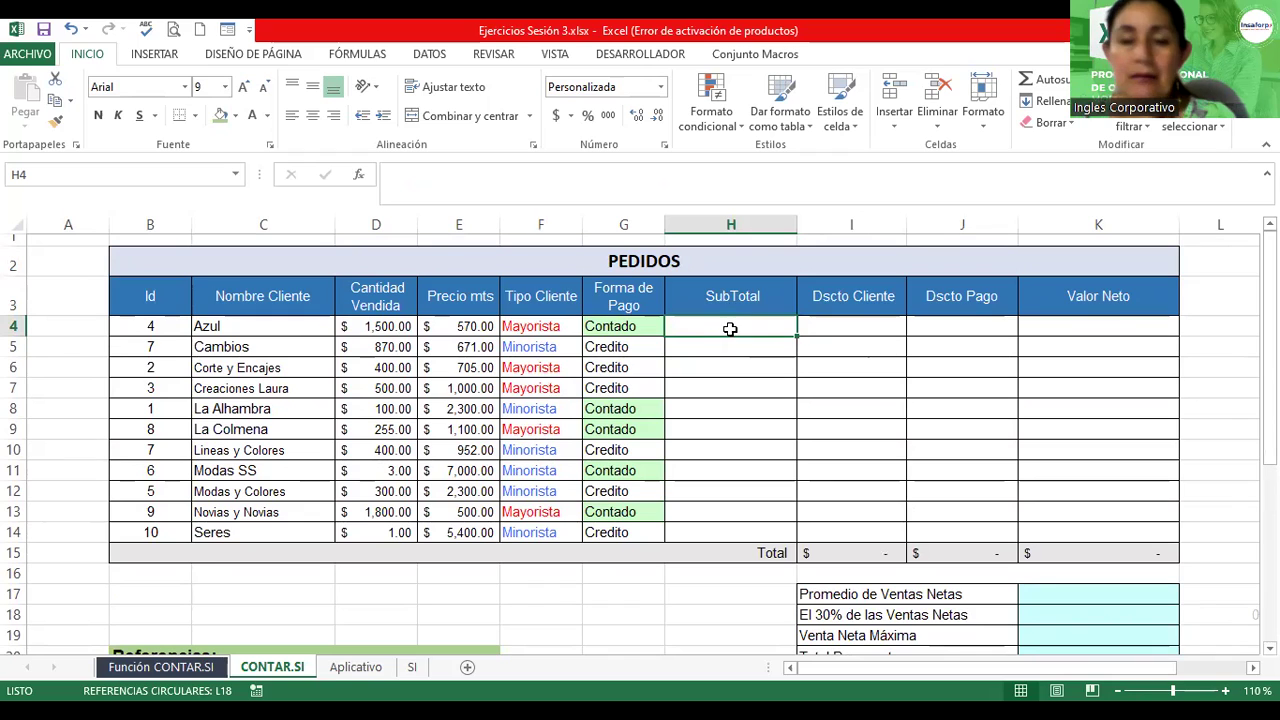
text(=)
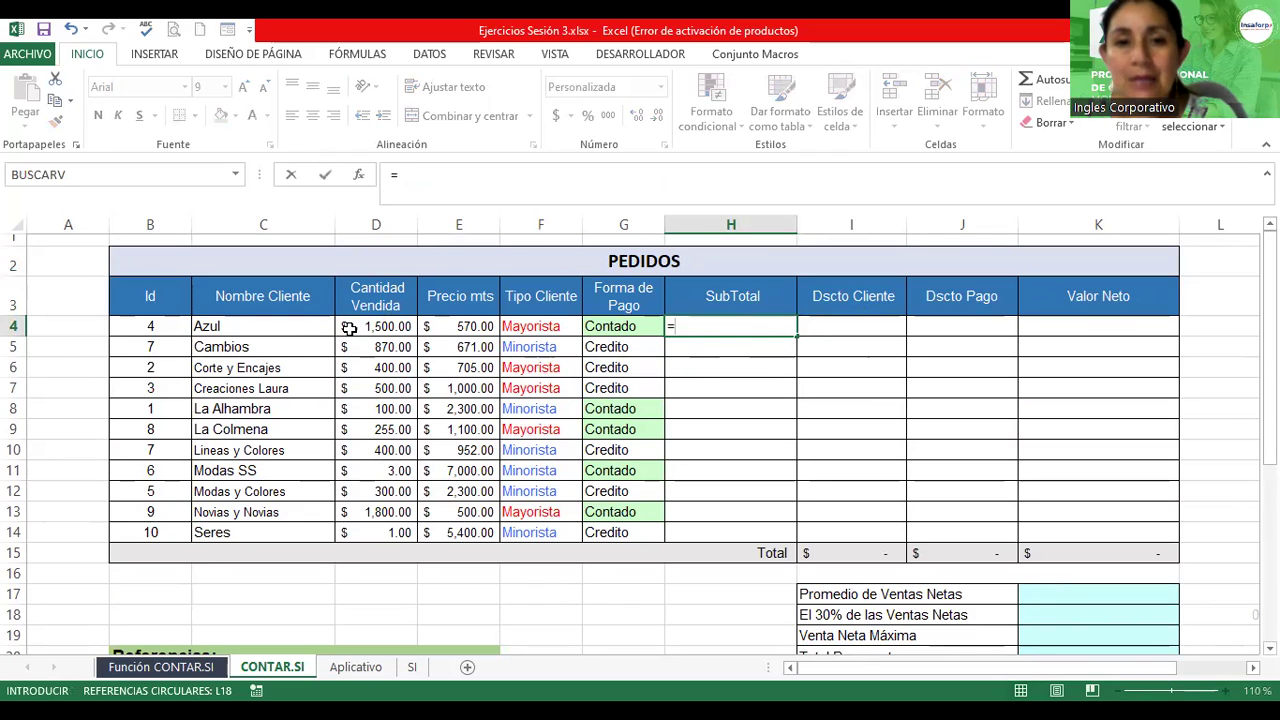
click(350, 328)
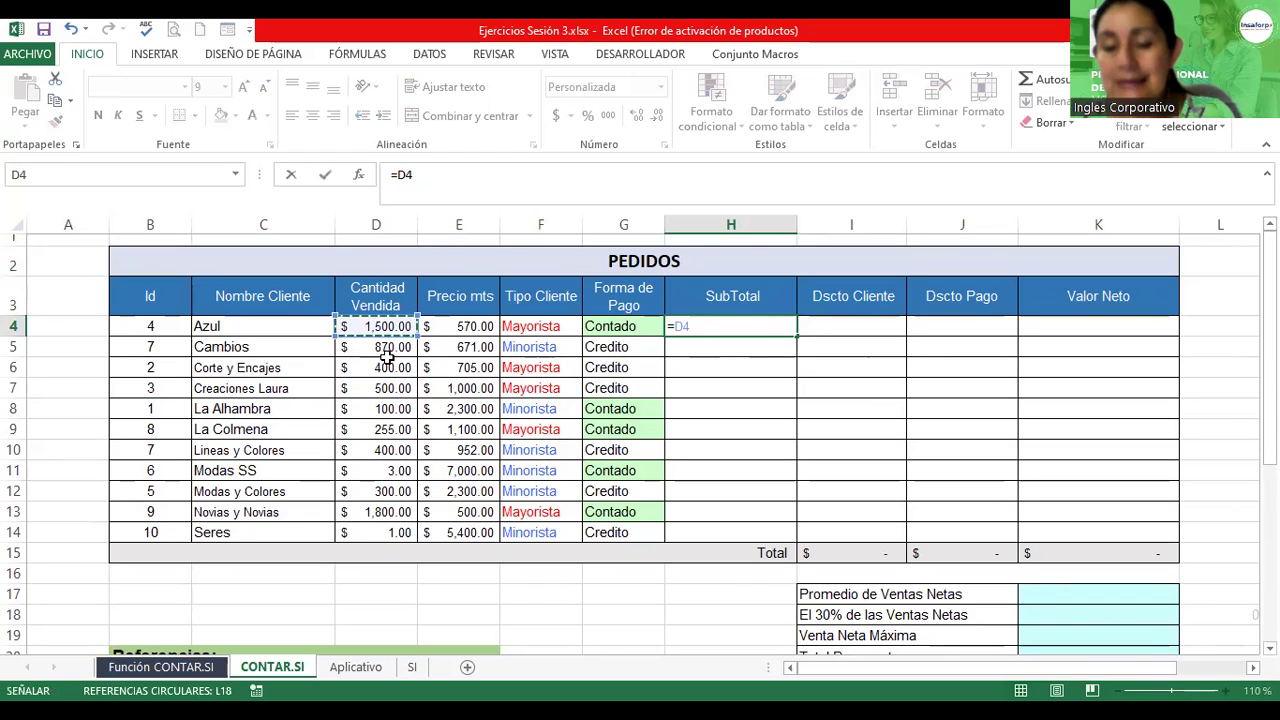
text(*)
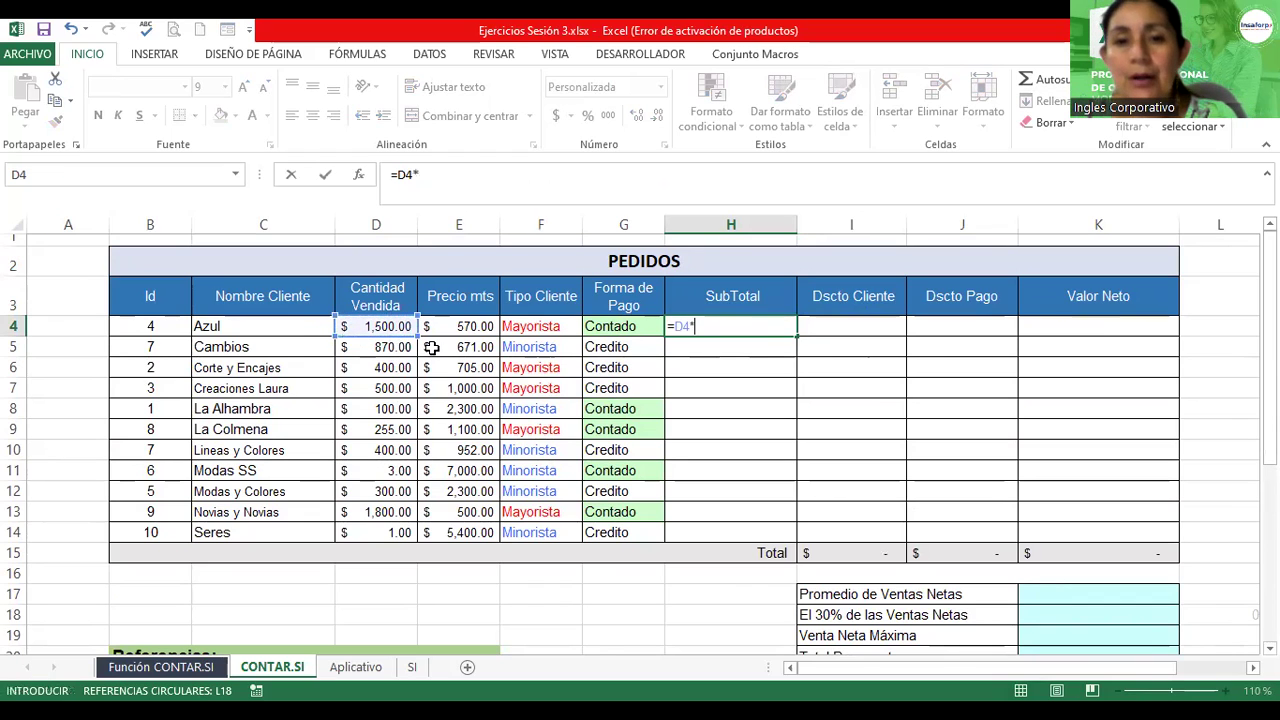
click(441, 328)
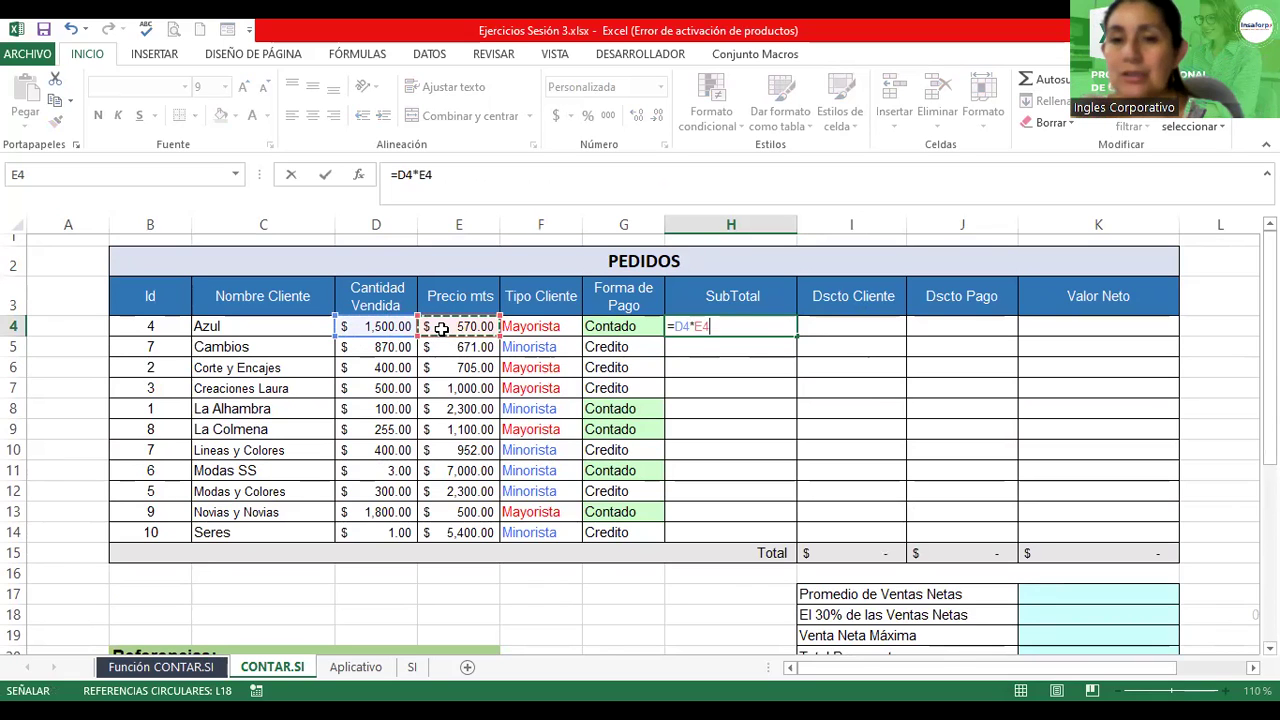
key(Return)
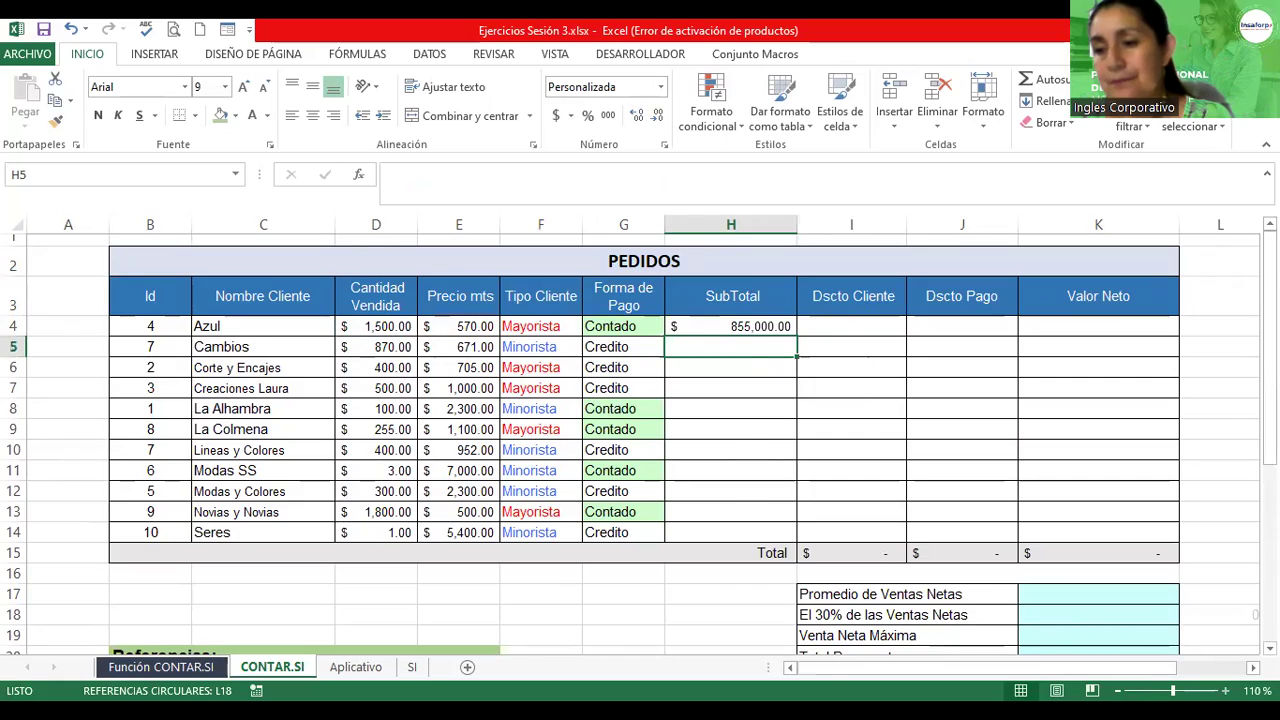
Copy the H4 SubTotal formula down through H14 for all eleven orders
ctrl+scroll(640, 435, up, 2)
ctrl+scroll(640, 435, up, 2)
ctrl+scroll(640, 435, up, 1)
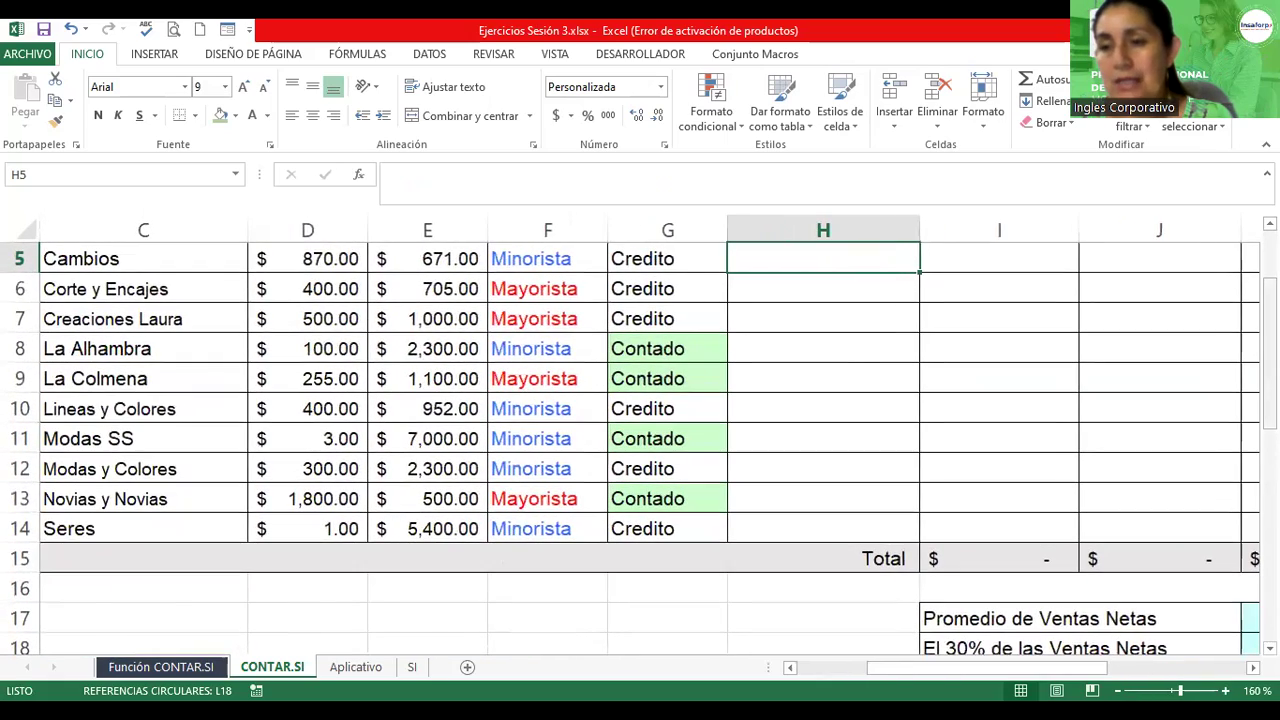
scroll(1172, 342, up, 1)
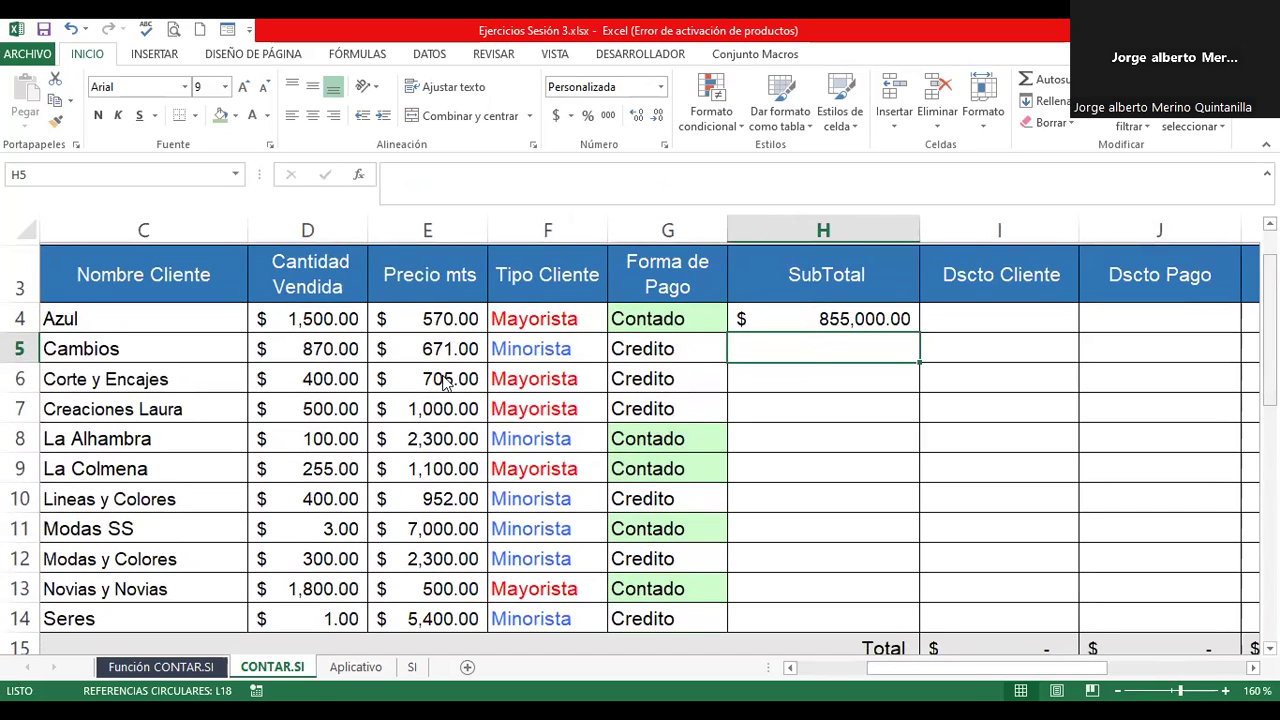
double_click(820, 319)
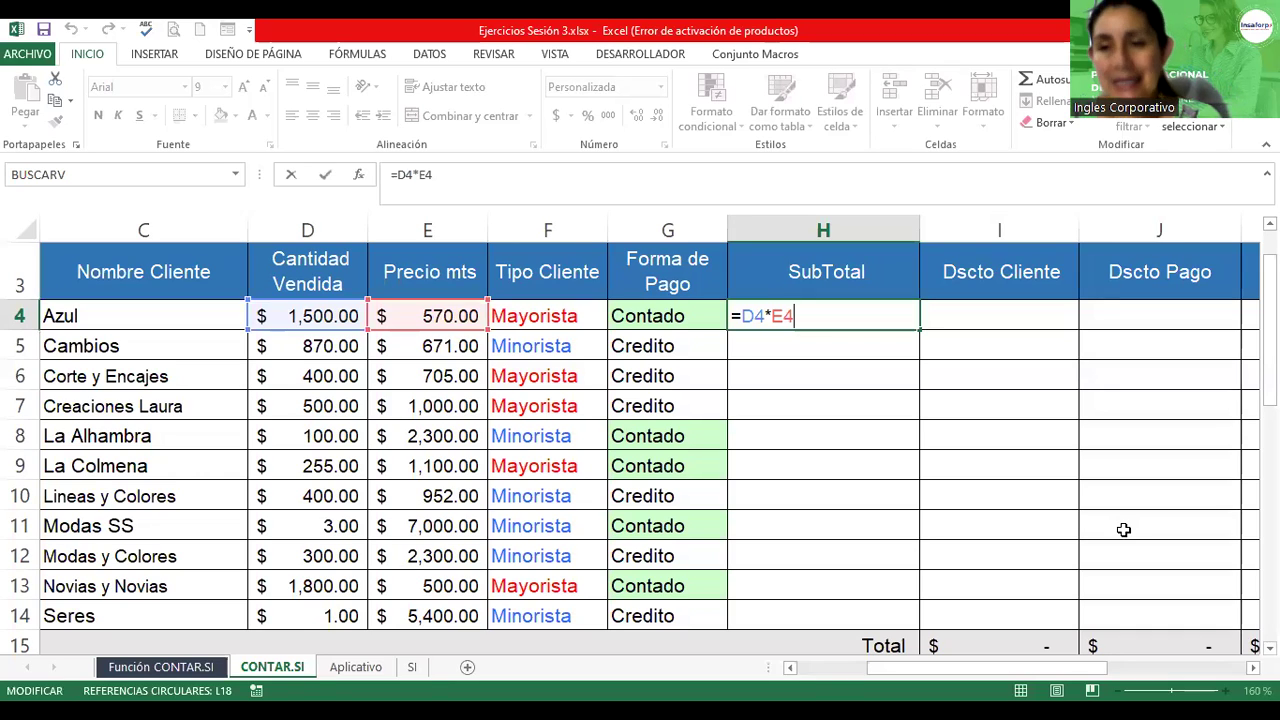
key(Return)
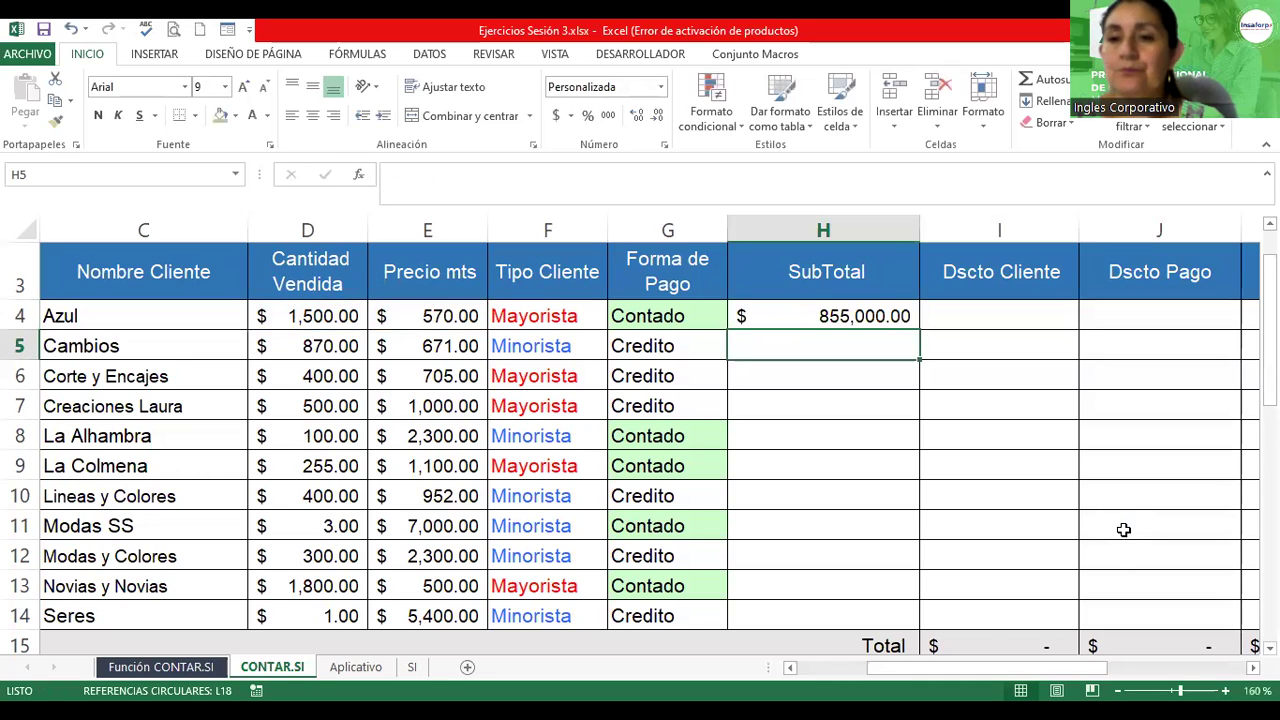
click(850, 315)
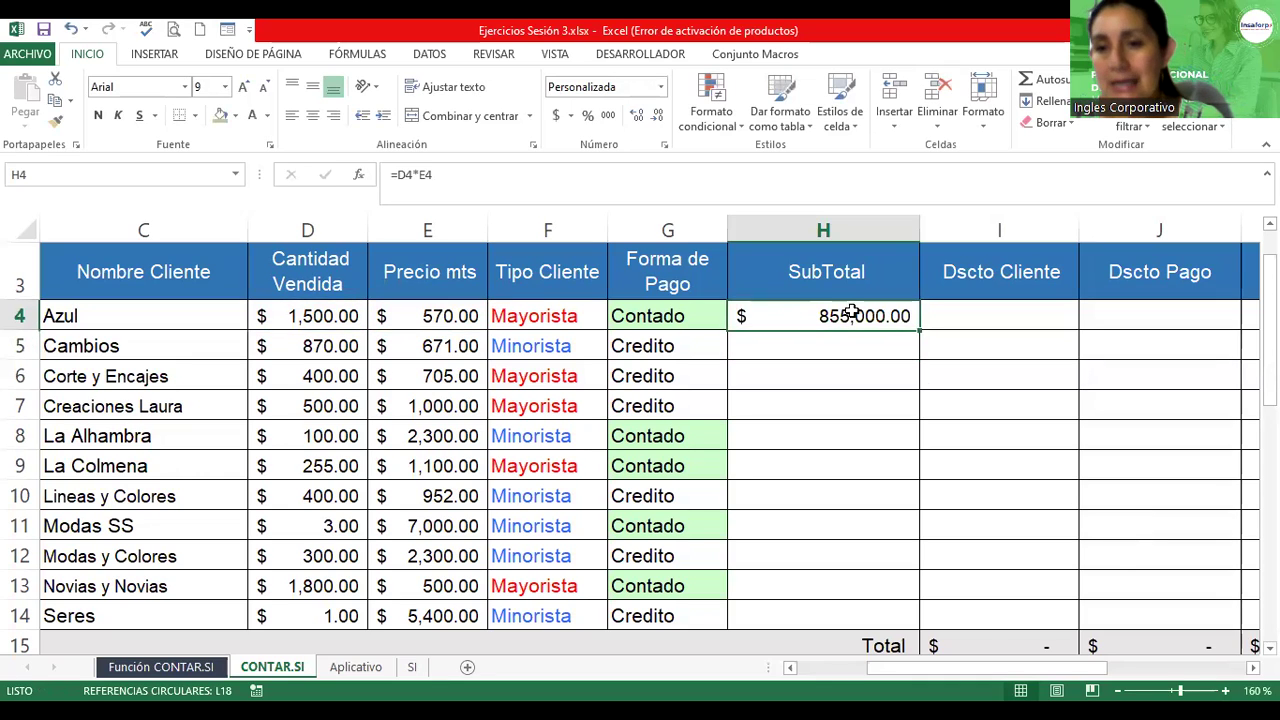
double_click(921, 327)
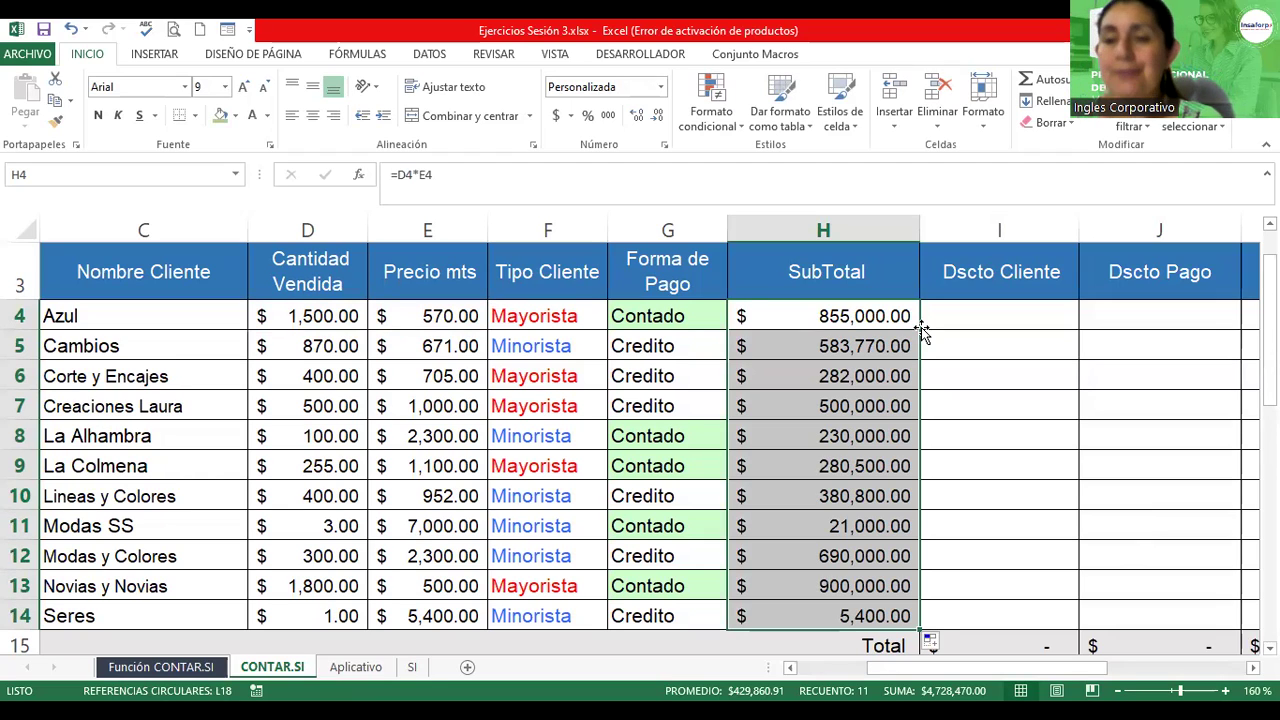
click(973, 317)
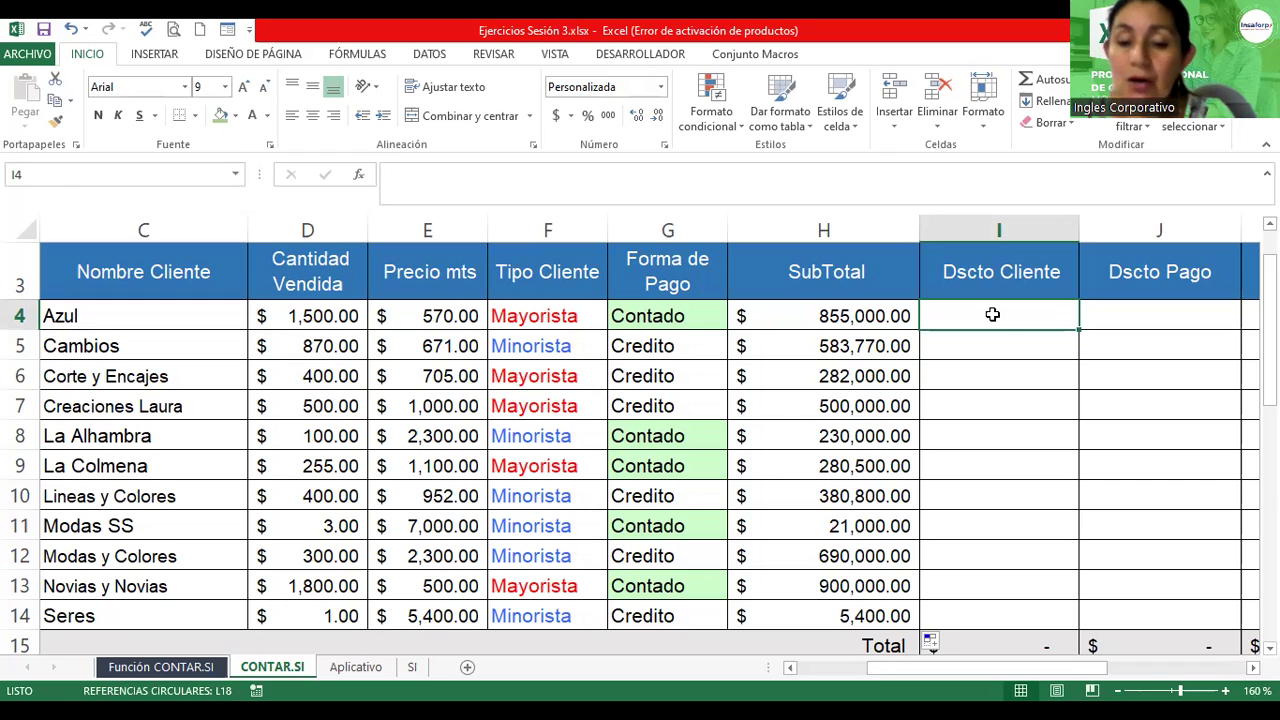
Enter =si(F4="Mayorista";10%";0) in I4 as the Dscto Cliente formula, triggering a formula error
text(=d)
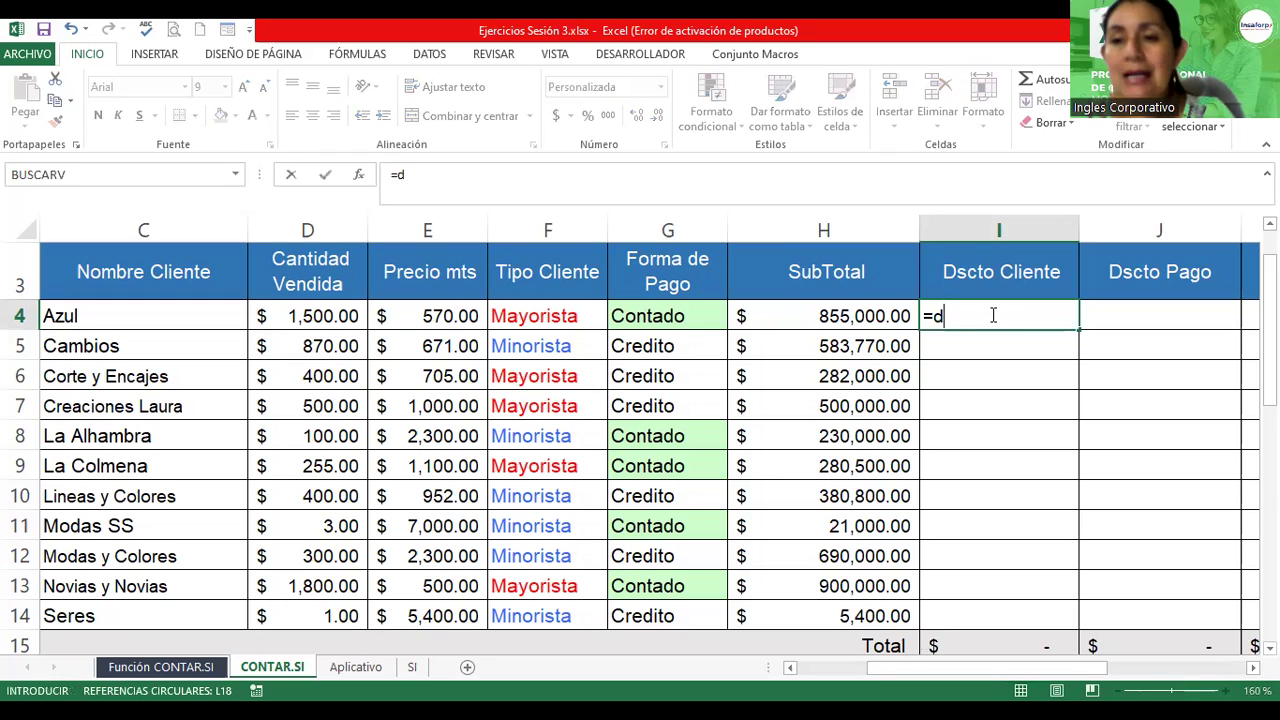
key(BackSpace)
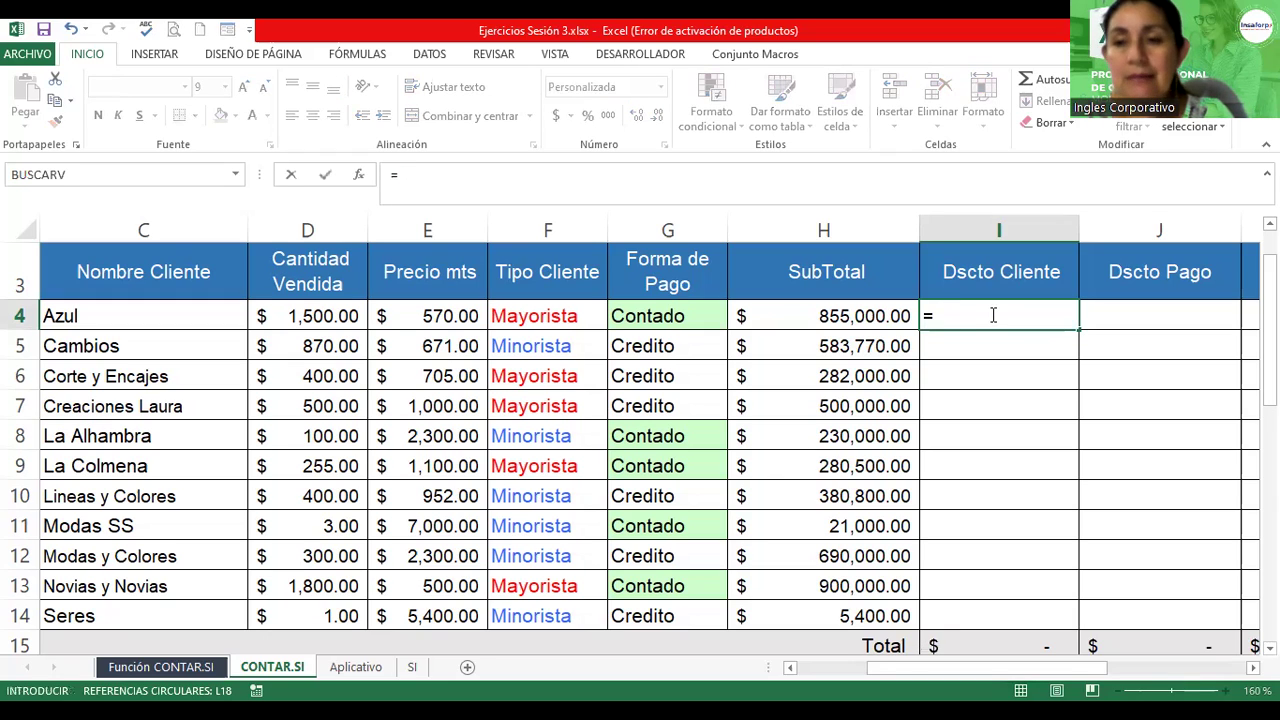
text(si()
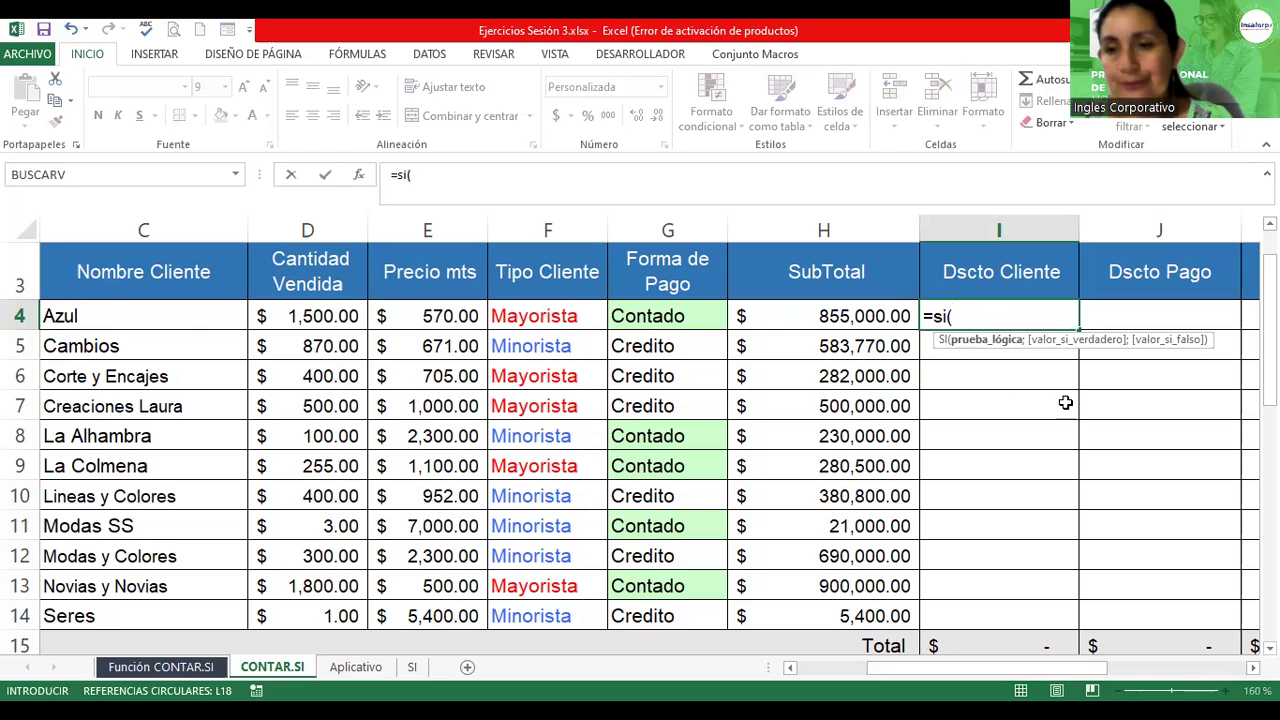
click(537, 316)
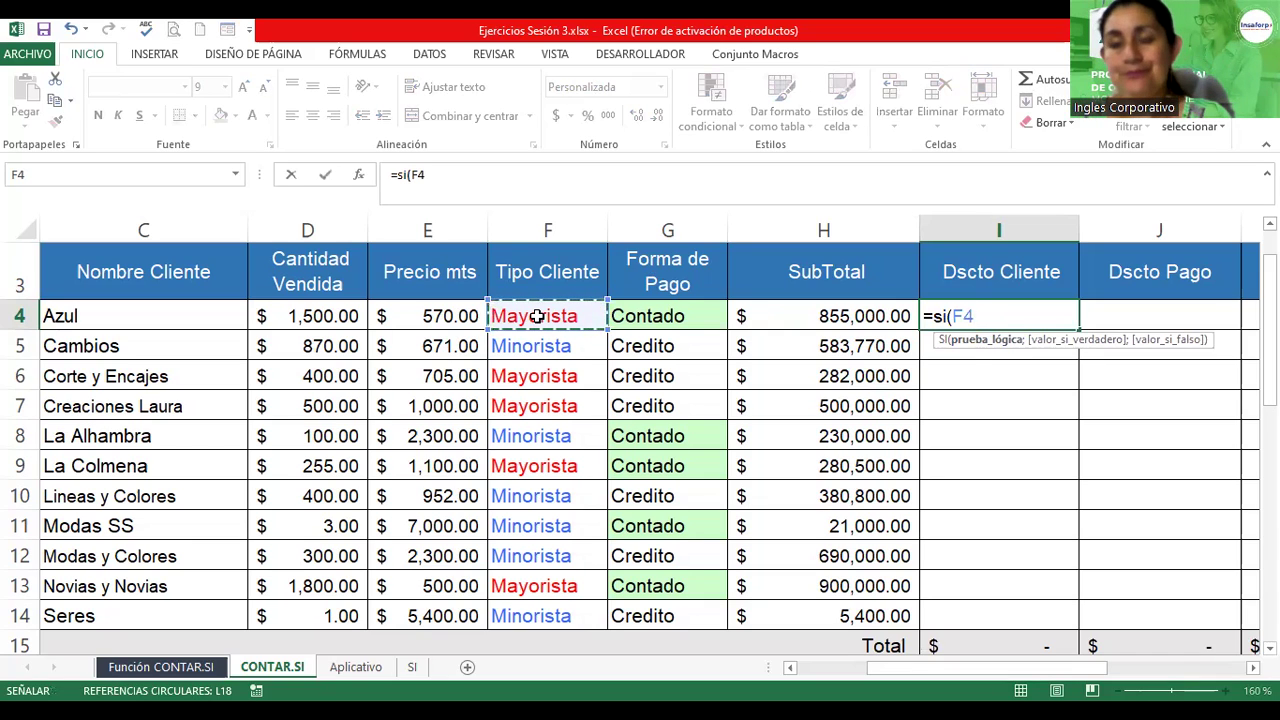
text(=)
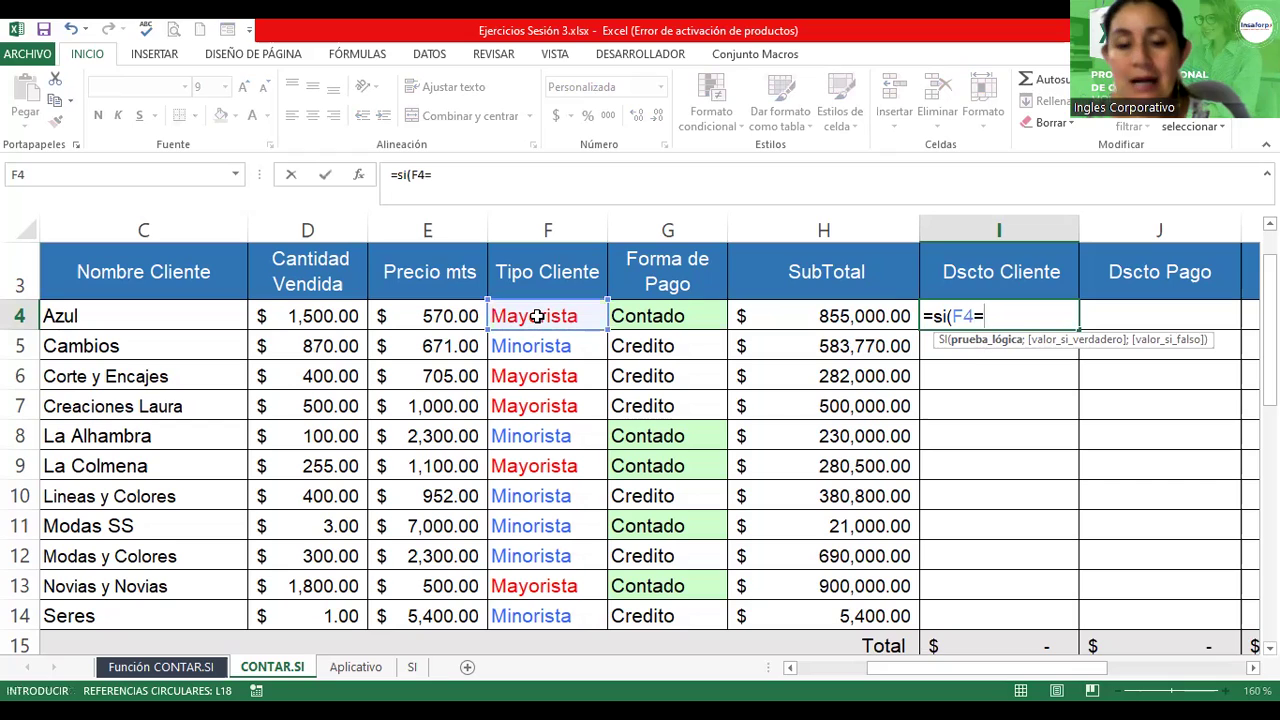
text("Mayorista")
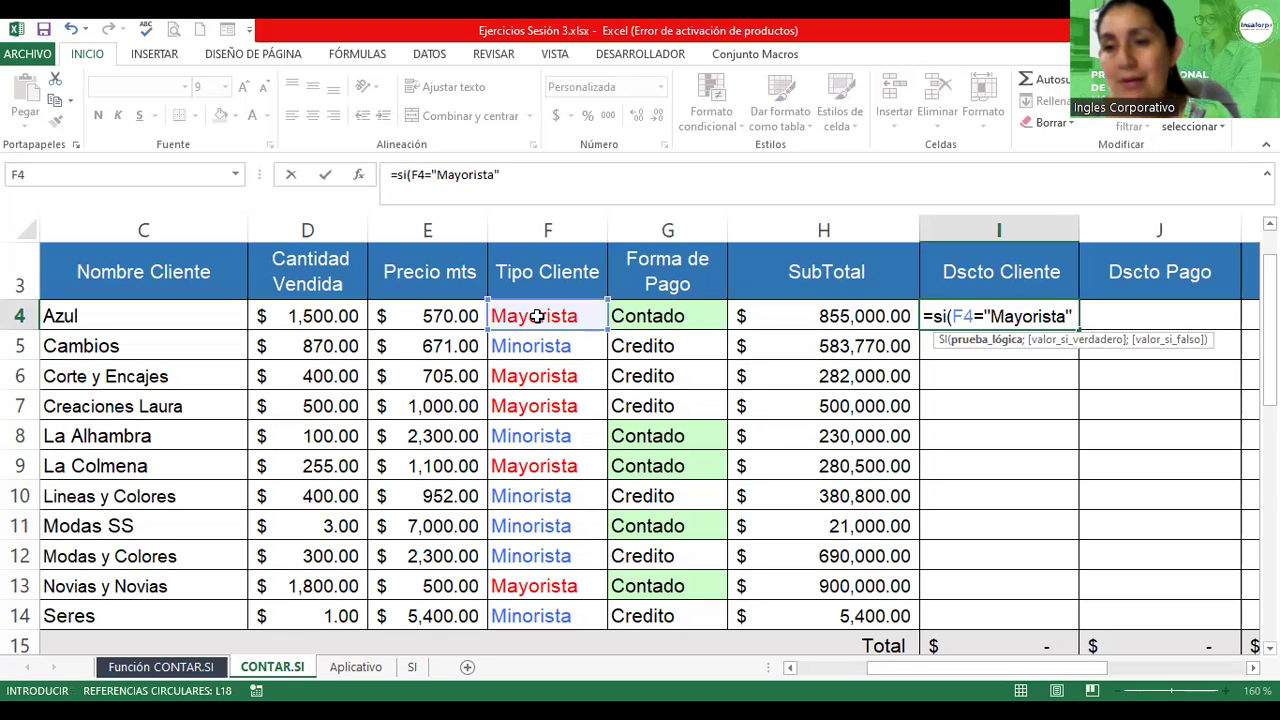
text(;)
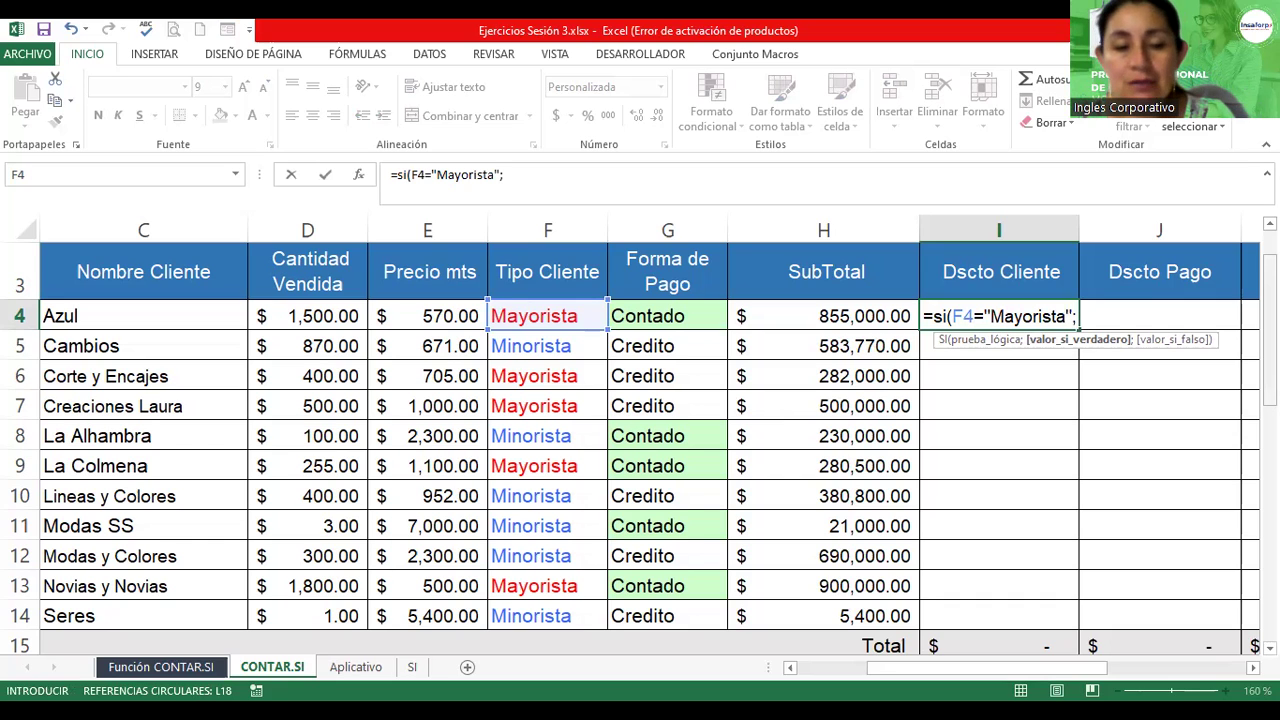
mouse_move(1268, 280)
mouse_down()
mouse_move(1268, 330)
mouse_move(1268, 296)
mouse_up()
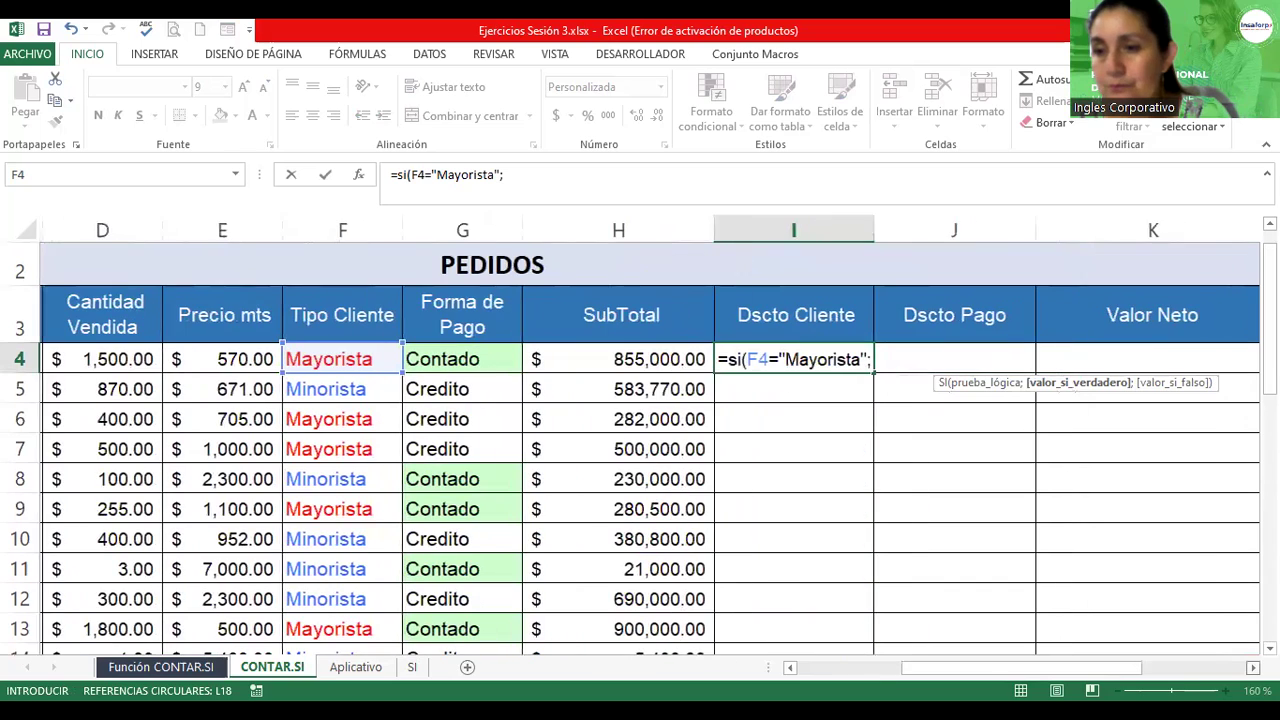
scroll(640, 450, right, 1)
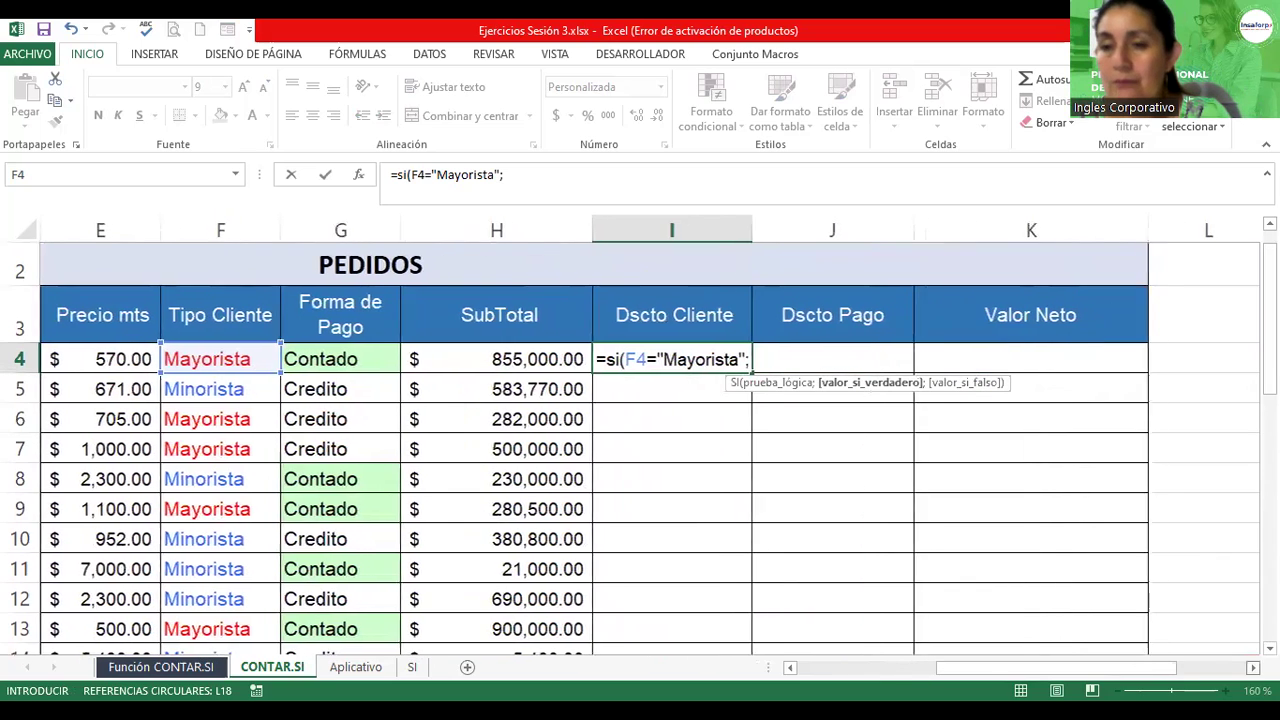
click(1269, 648)
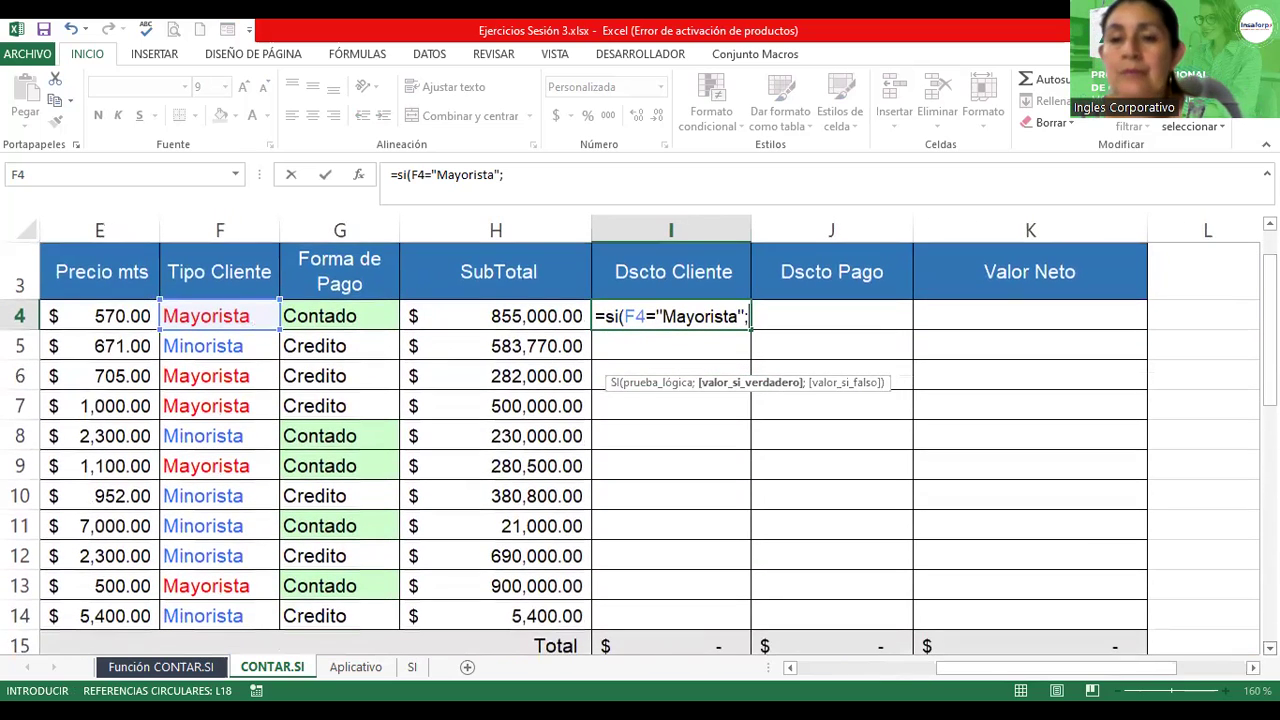
text(10%)
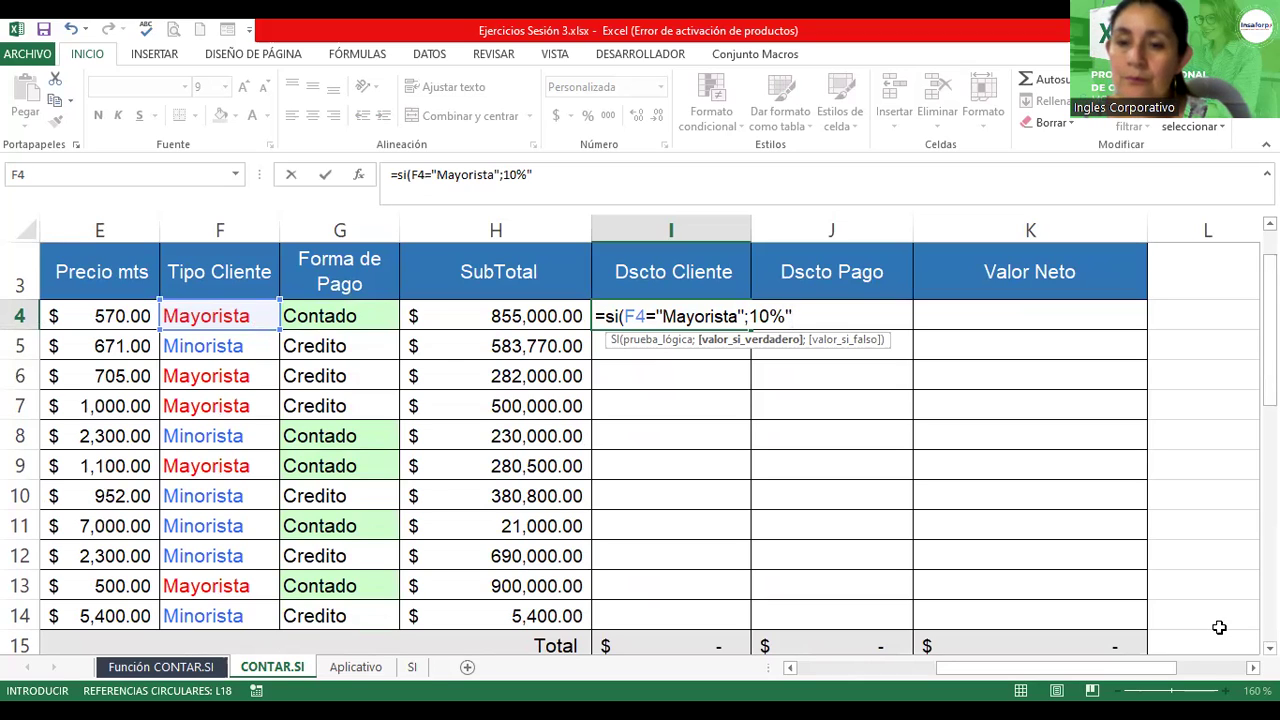
text(;)
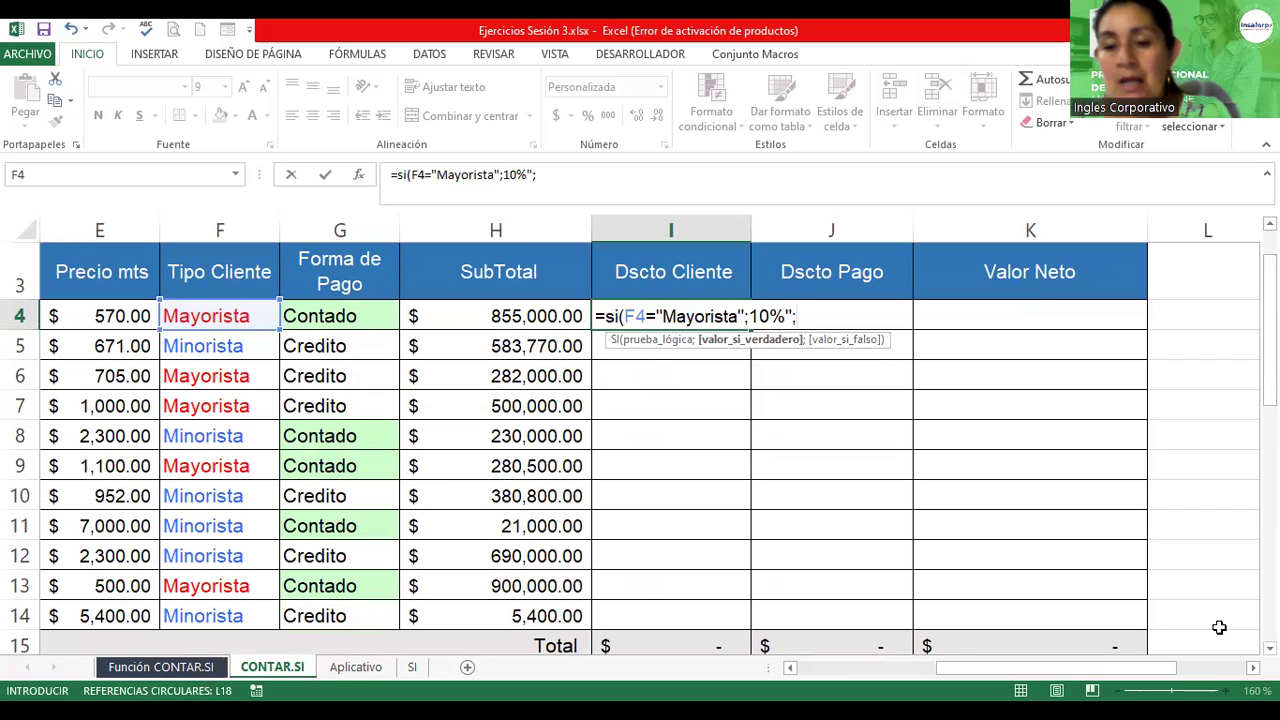
text(0))
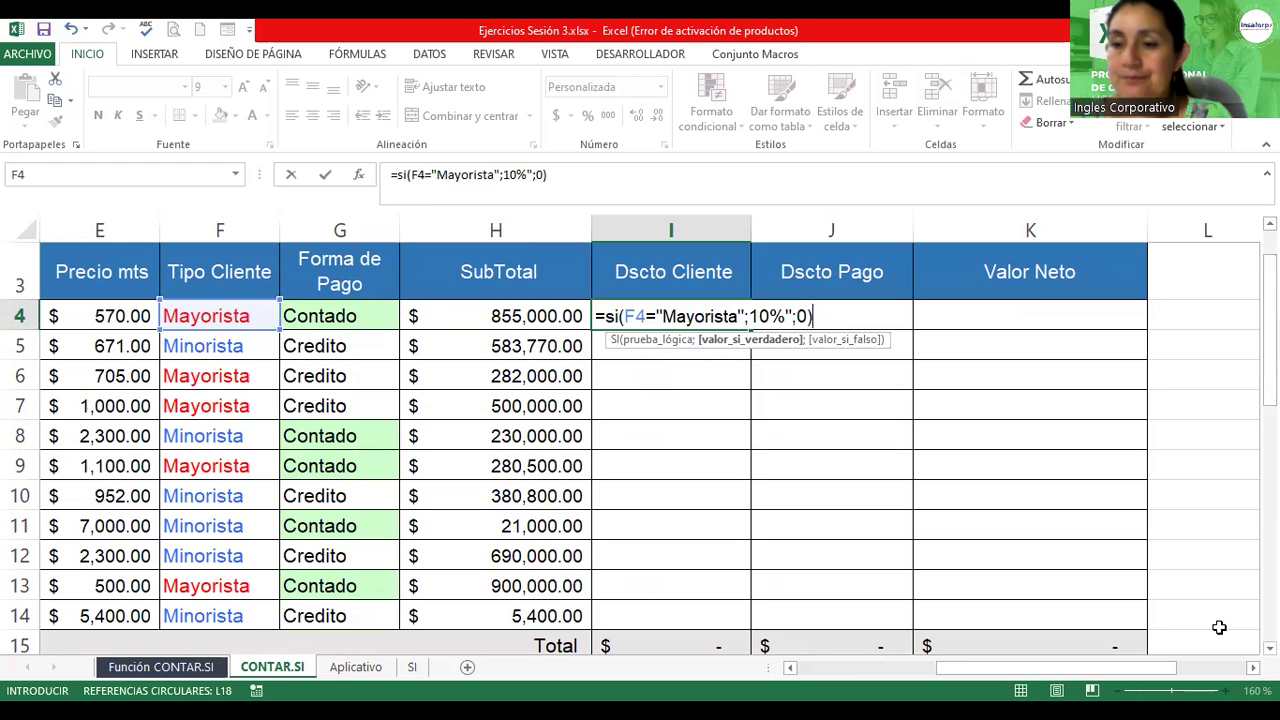
key(Return)
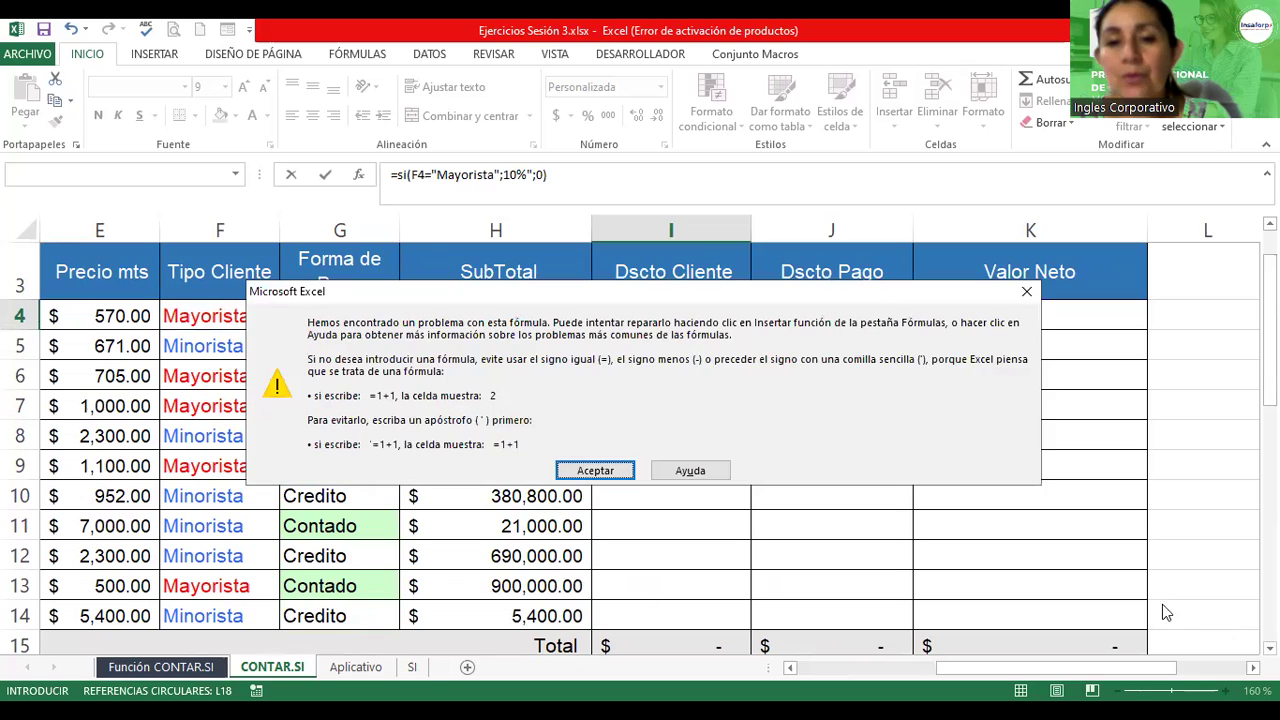
Dismiss the formula error and start adding the missing quotes in I4's formula
click(631, 467)
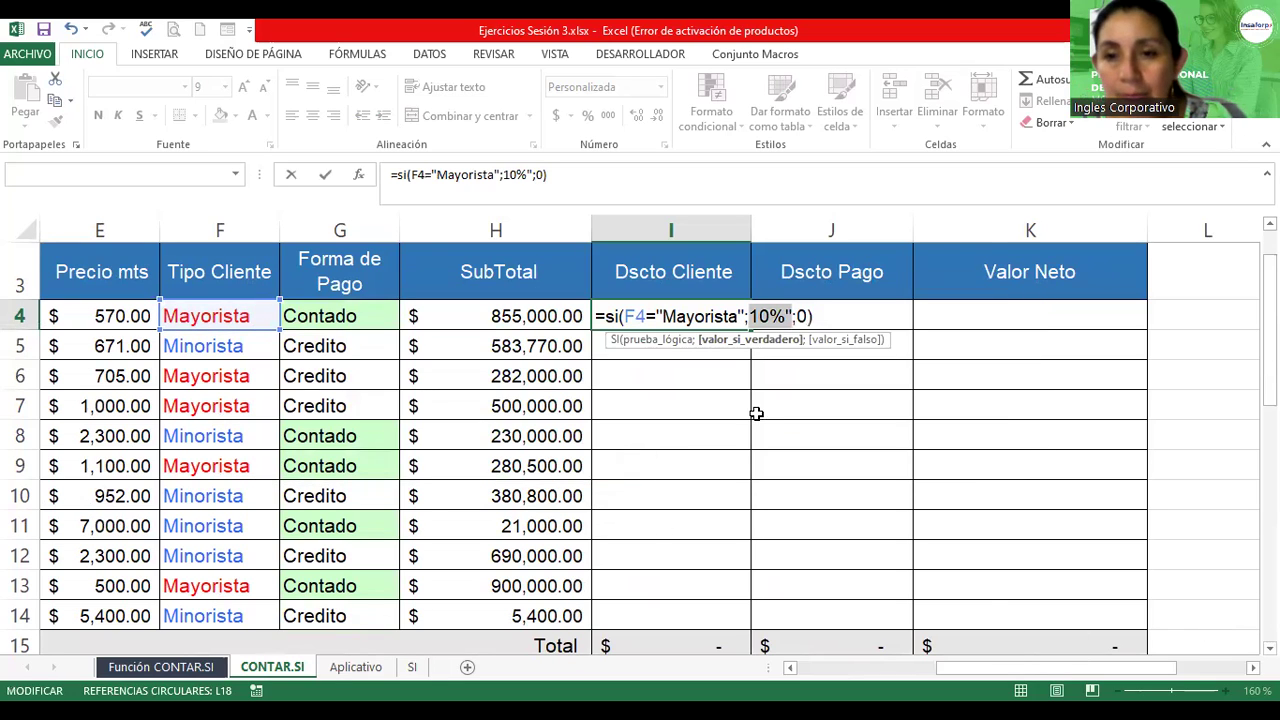
click(790, 318)
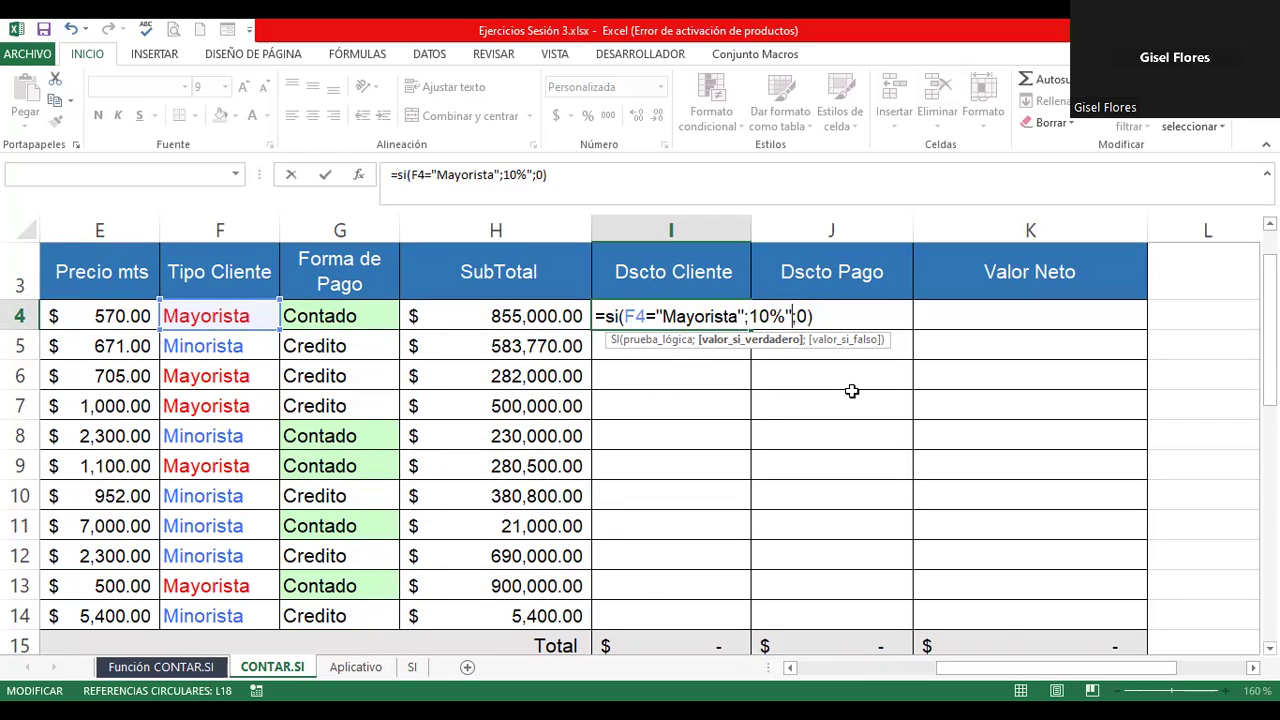
key(Right)
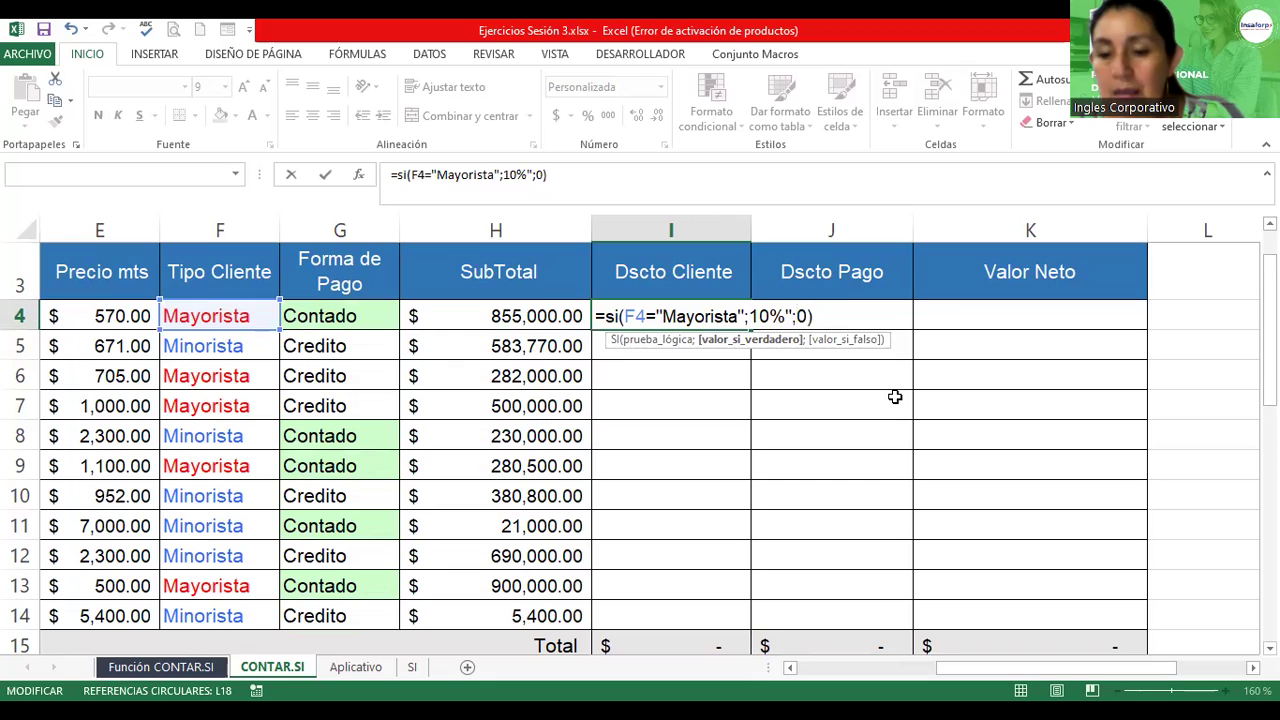
text(")
key(Right)
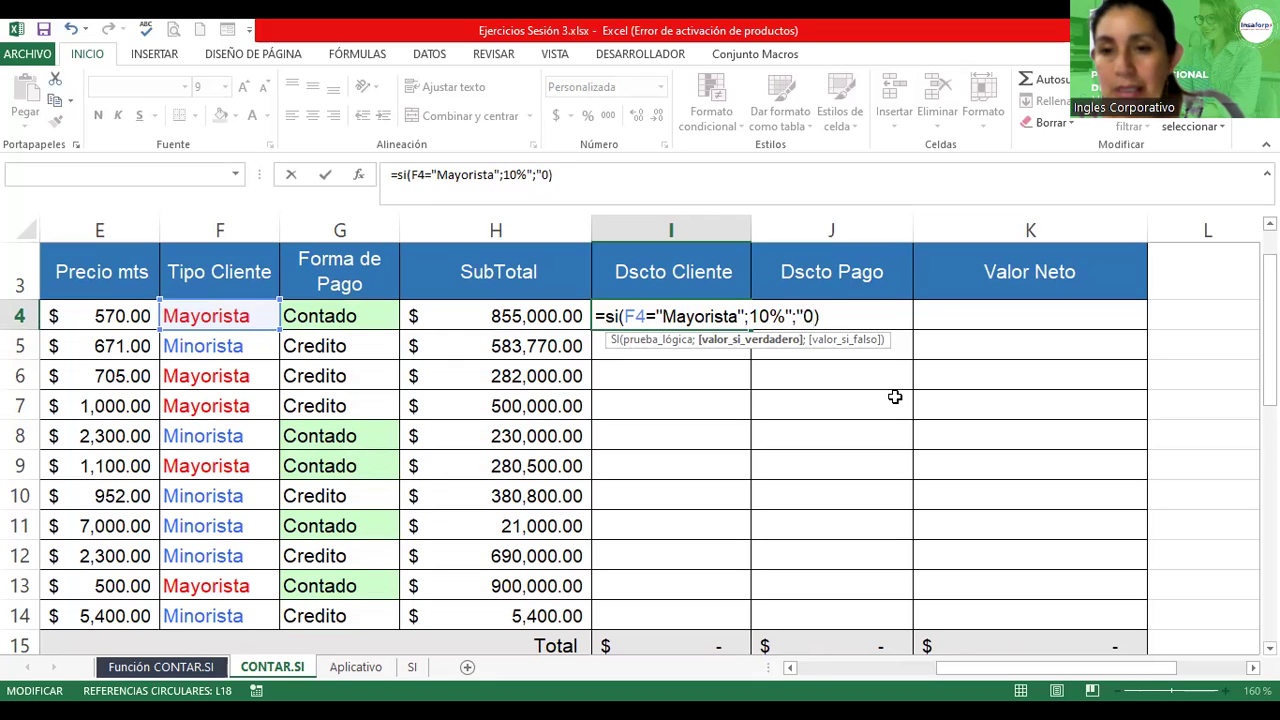
text(")
Fix the quotes so I4 reads =si(F4="Mayorista";"10%";0), showing 10% for Azul
key(Left)
key(Left)
key(Left)
key(shift+Left)
key(shift+Left)
key(shift+Left)
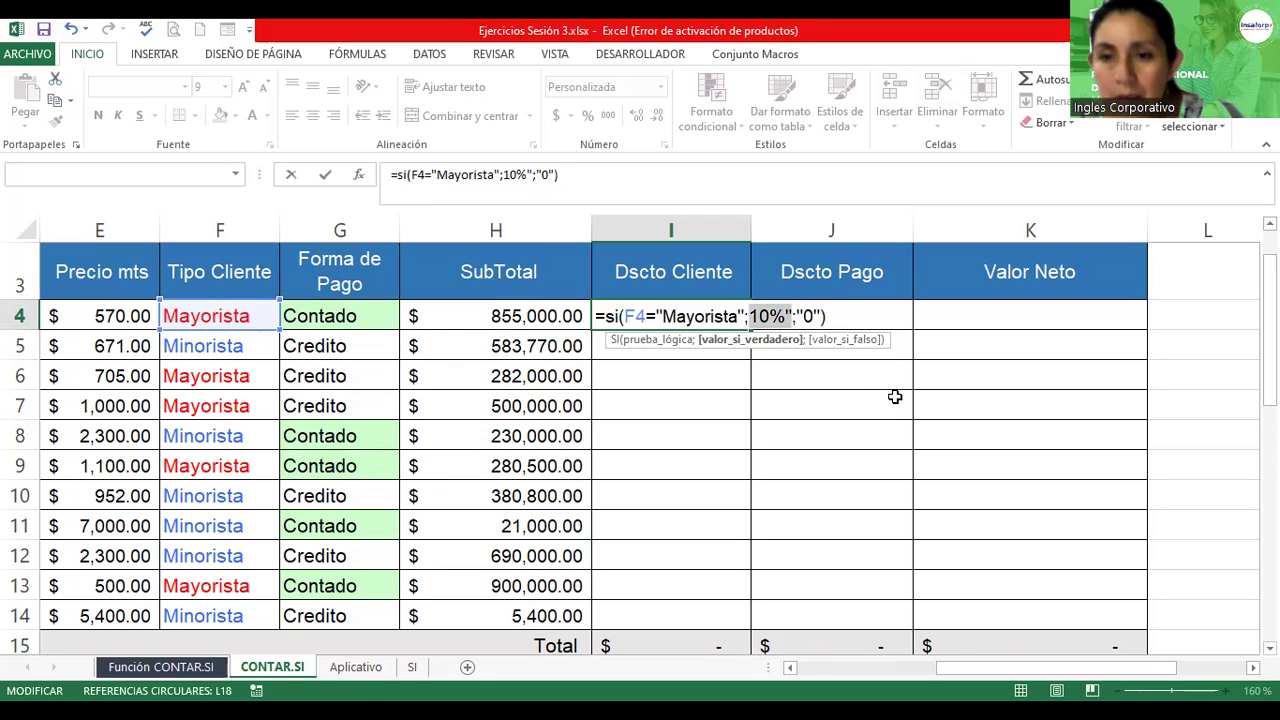
key(Right)
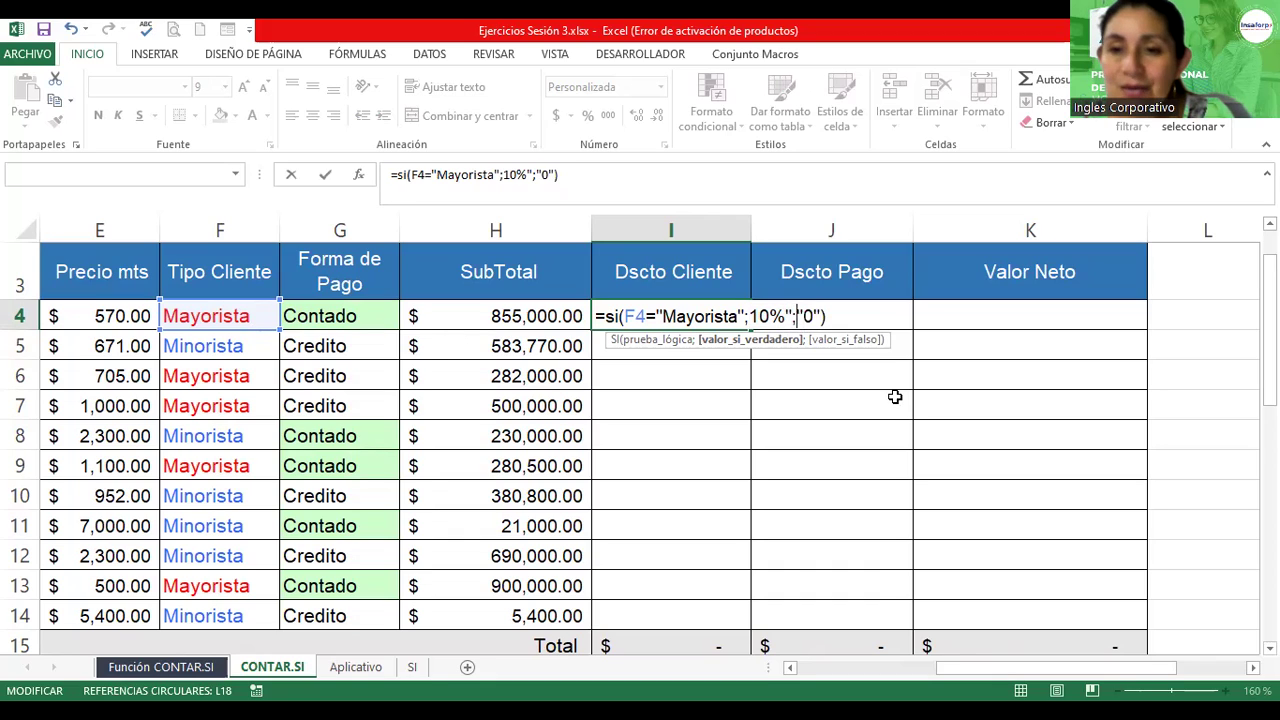
key(Right)
key(Delete)
key(Right)
key(Right)
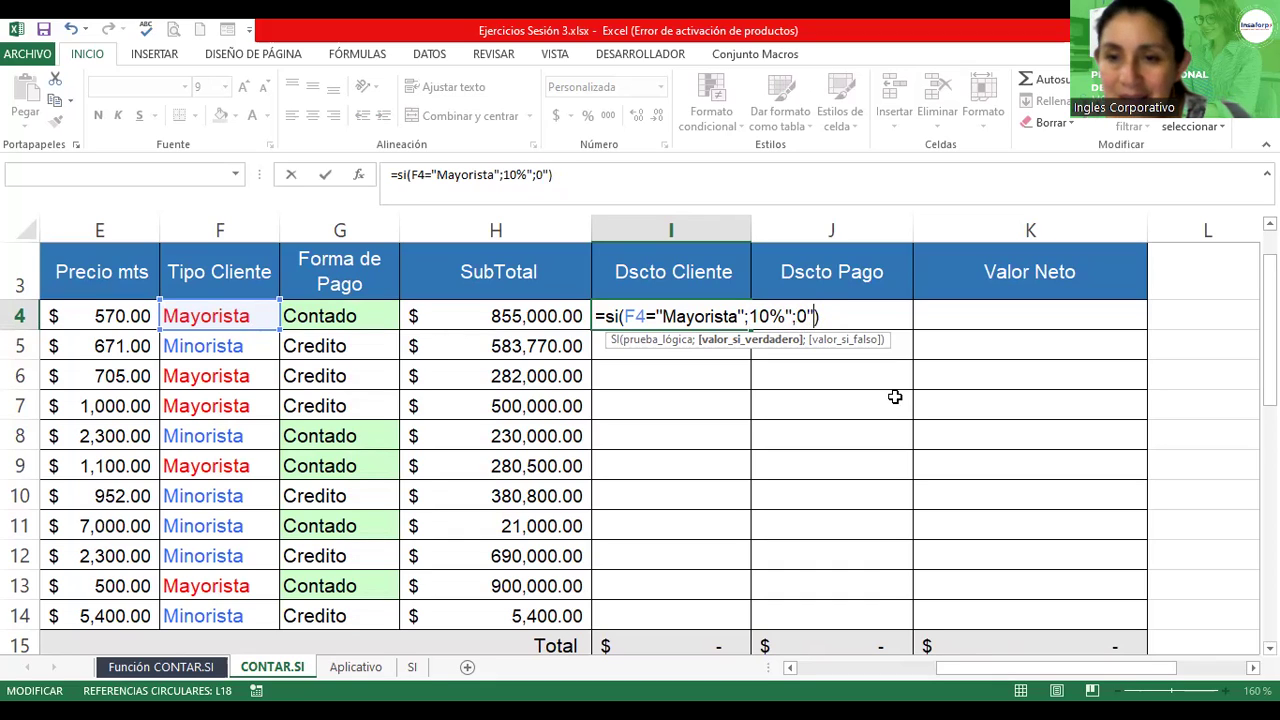
key(Delete)
key(Left)
key(Left)
key(Left)
key(Left)
key(Left)
key(Left)
text(")
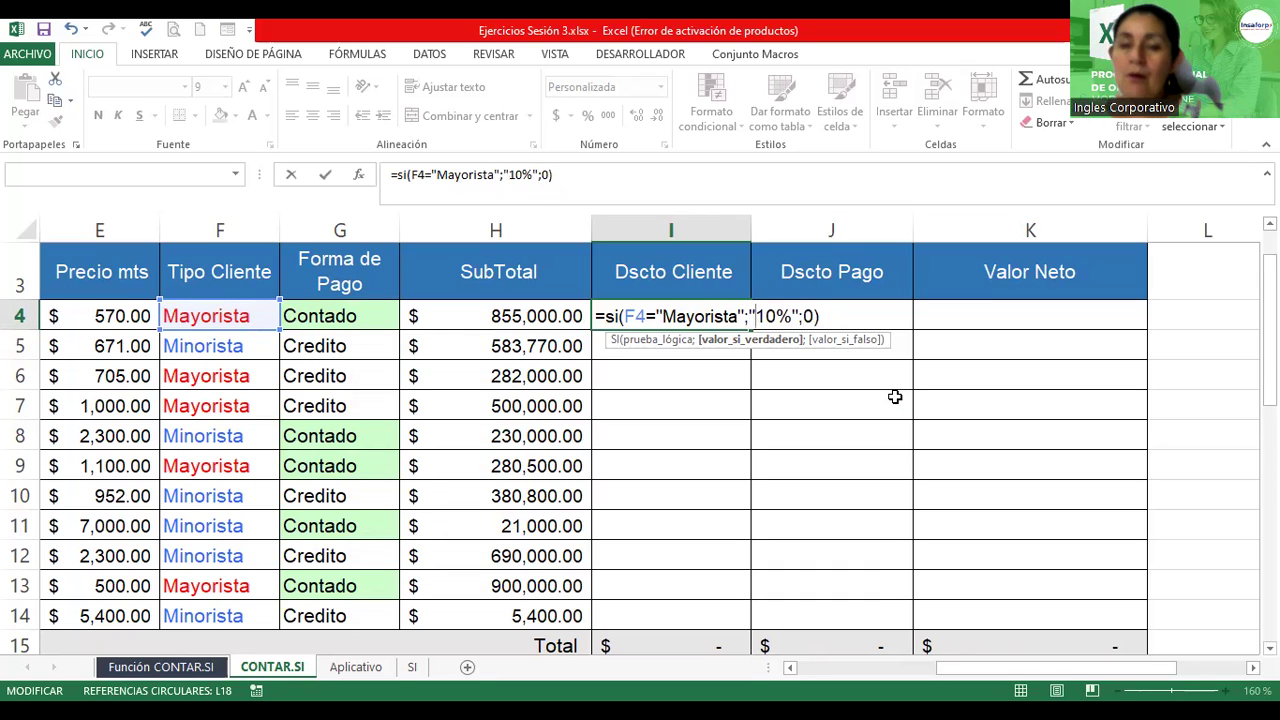
key(Return)
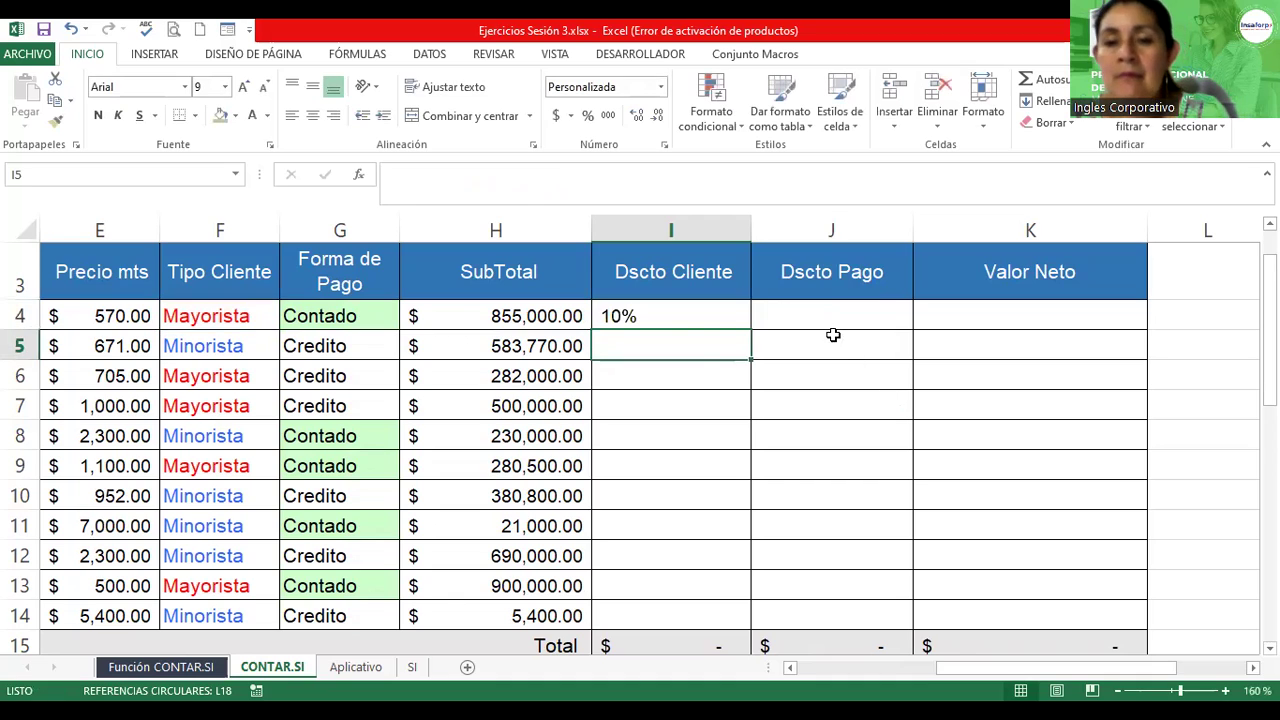
Fill I4's Dscto Cliente formula down through row 14 and center the values
click(706, 318)
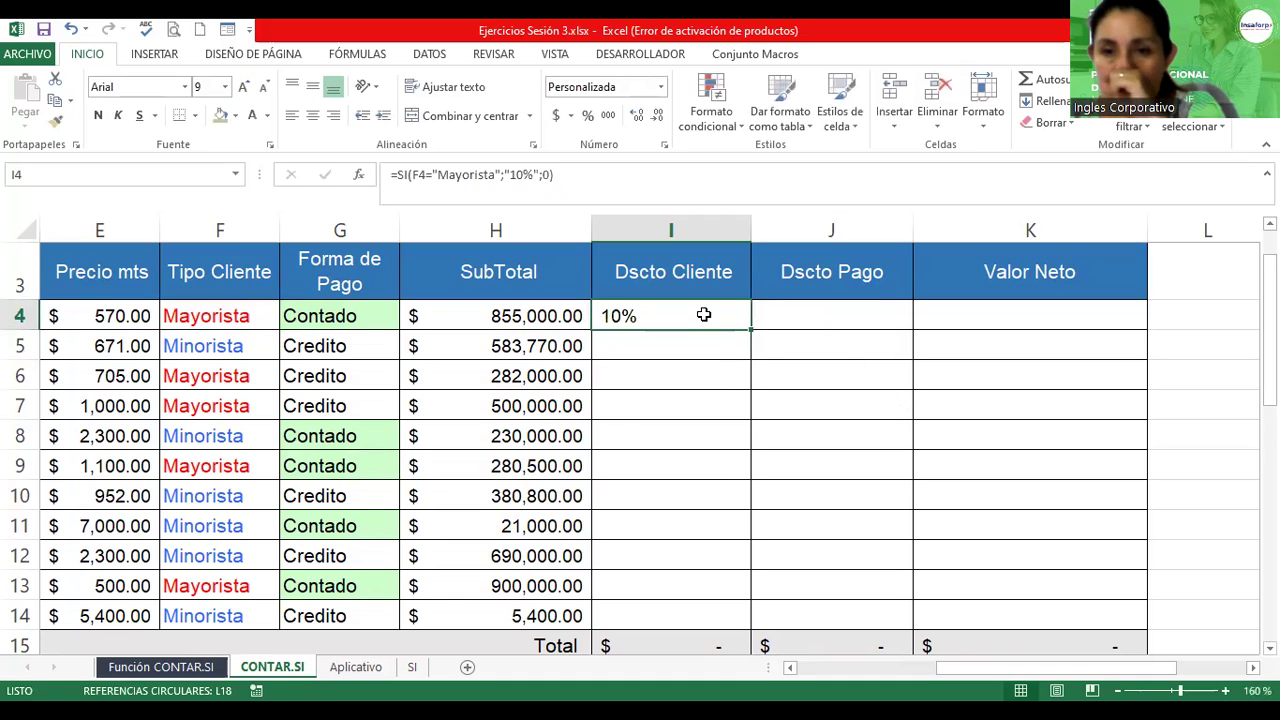
double_click(756, 329)
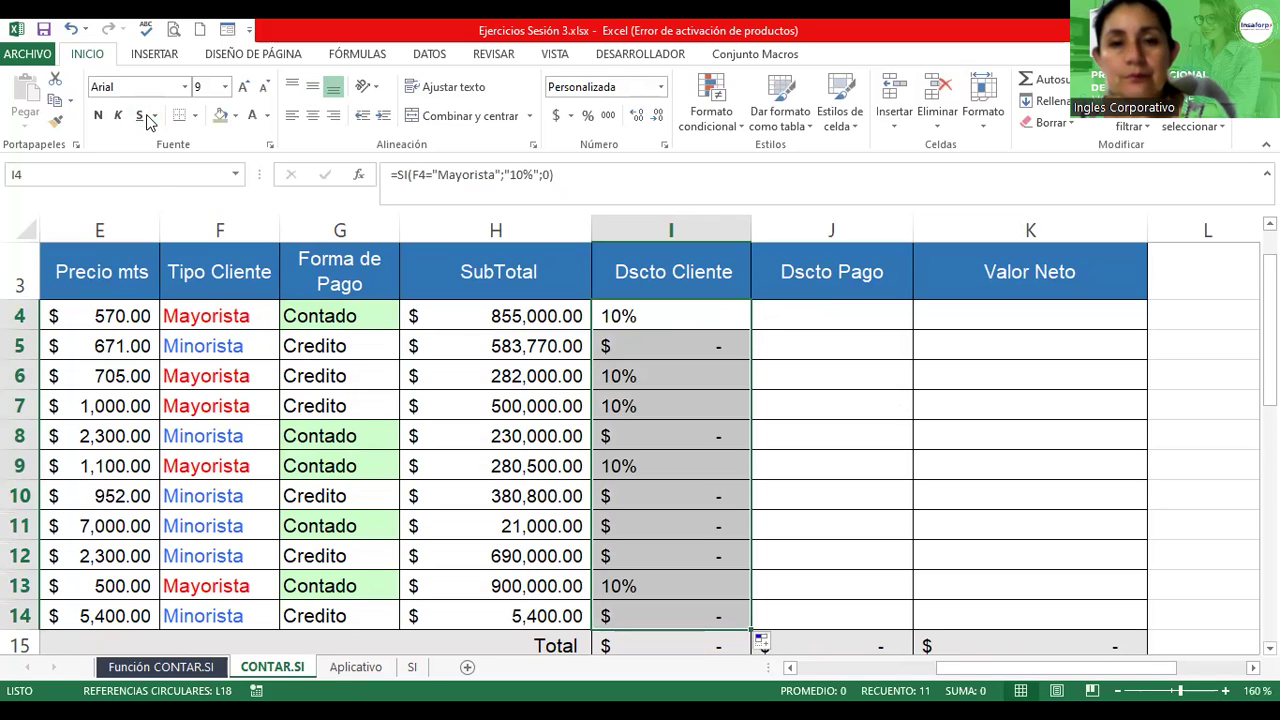
click(314, 118)
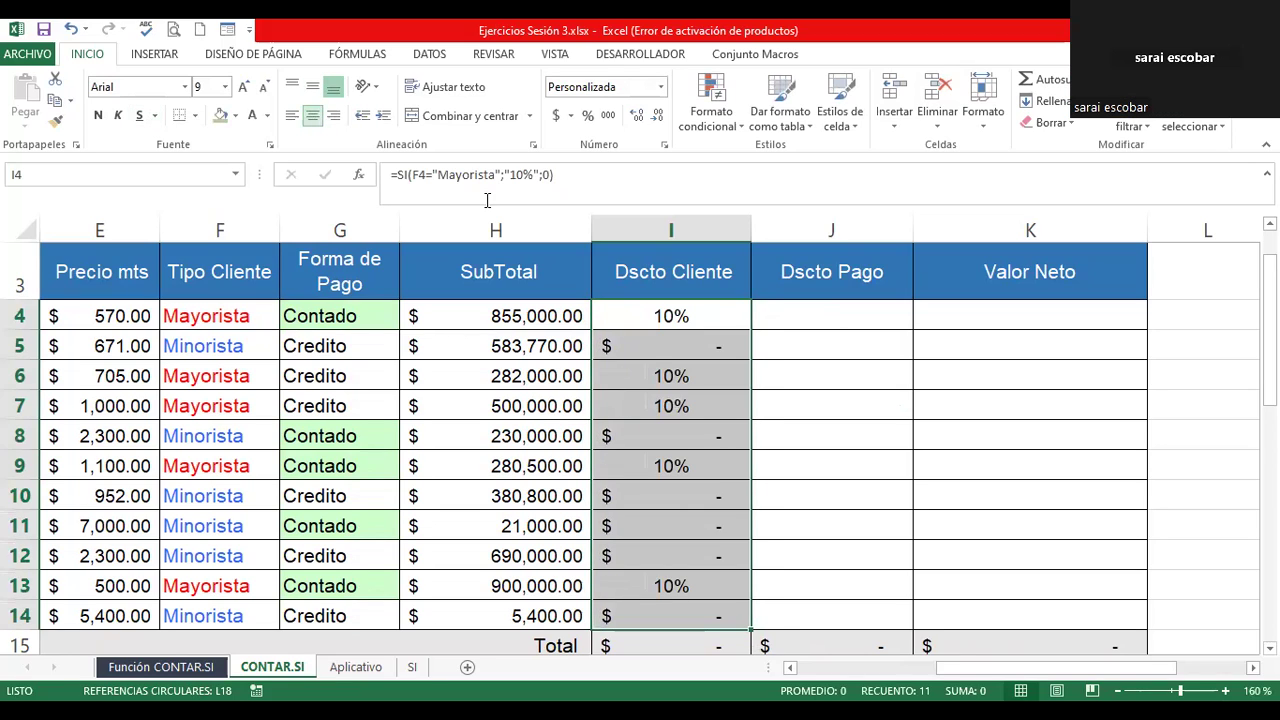
Remove the quotes around 10% and fill =SI(F4="Mayorista";10%;0) down to row 14
double_click(677, 313)
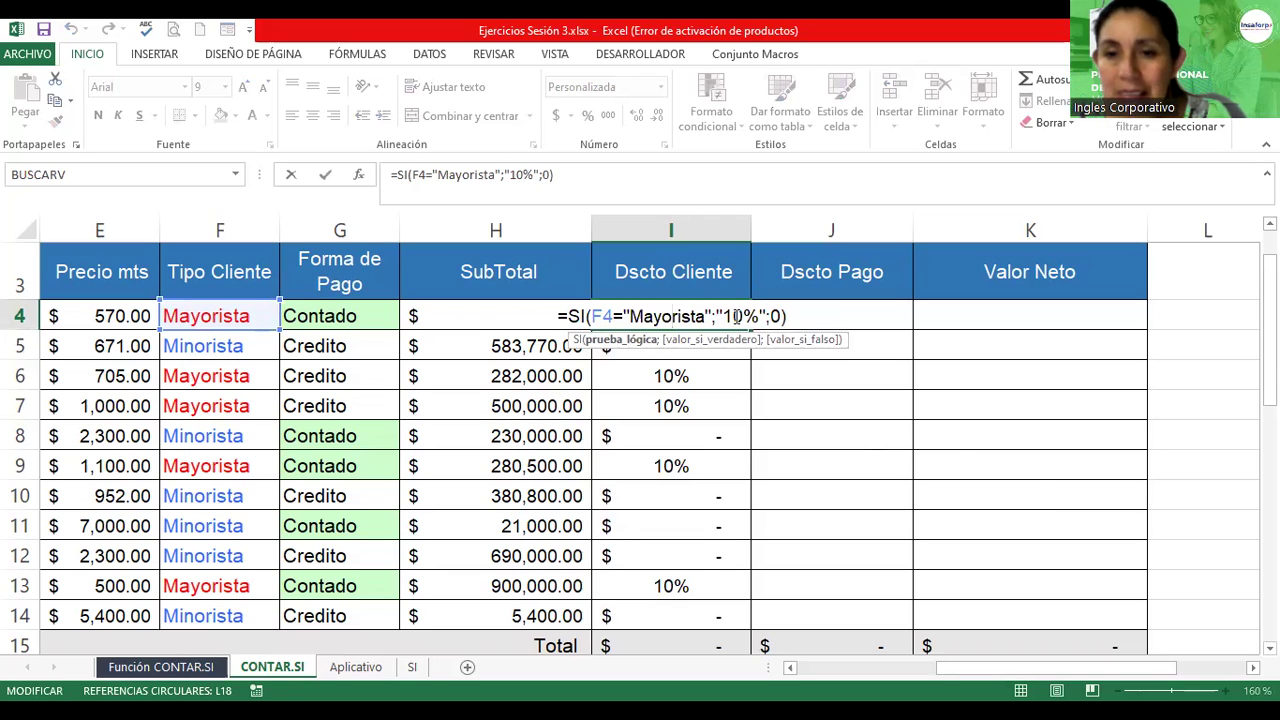
click(727, 314)
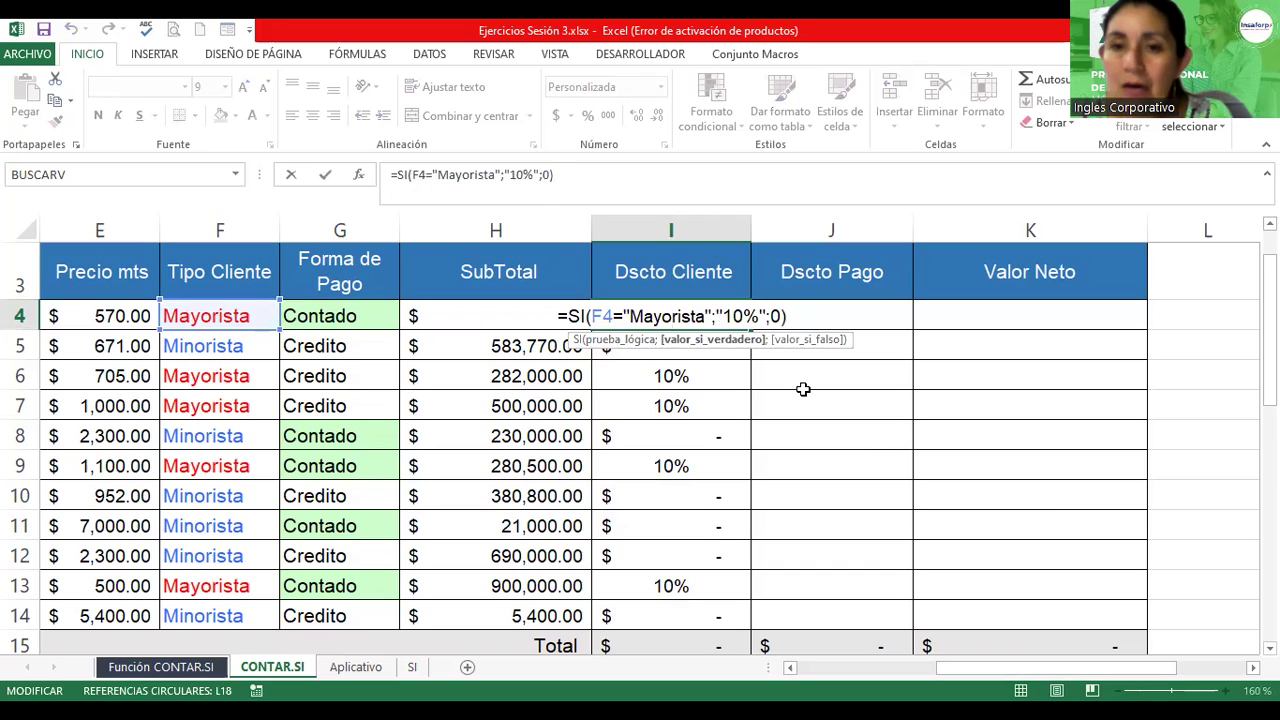
key(BackSpace)
key(Right)
key(Right)
key(Right)
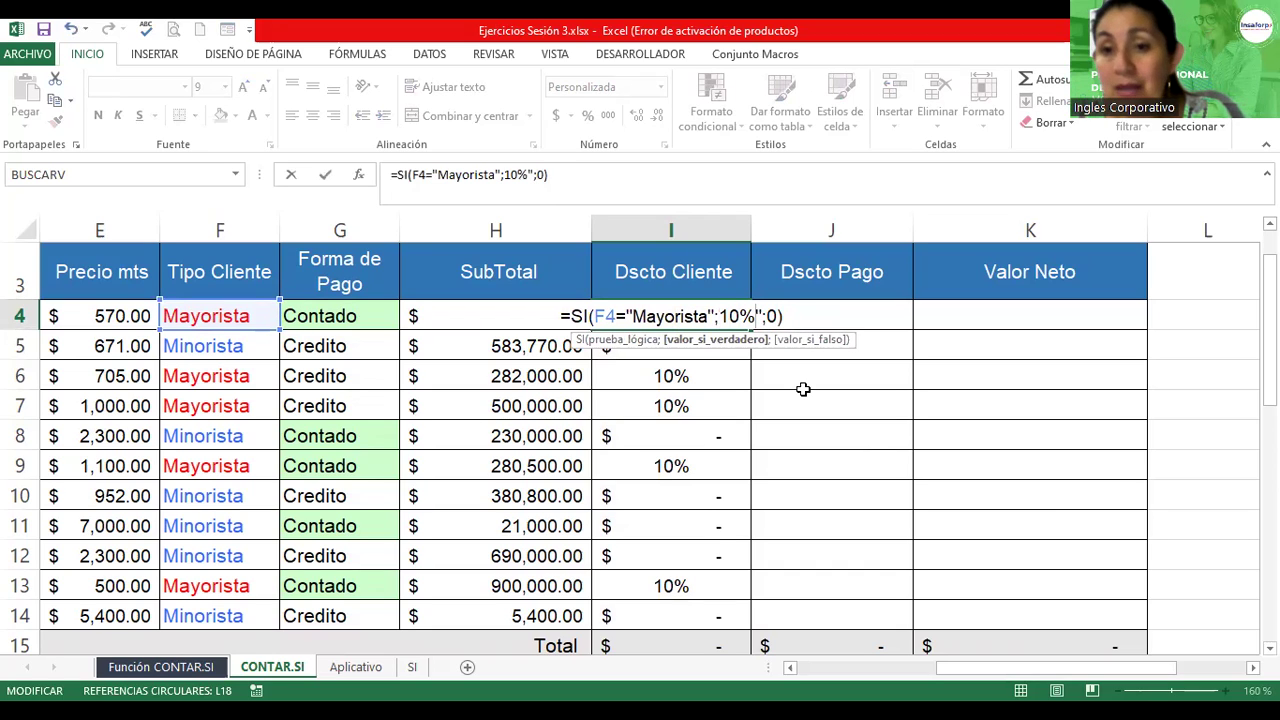
key(Left)
key(Left)
key(Left)
text(")
key(Return)
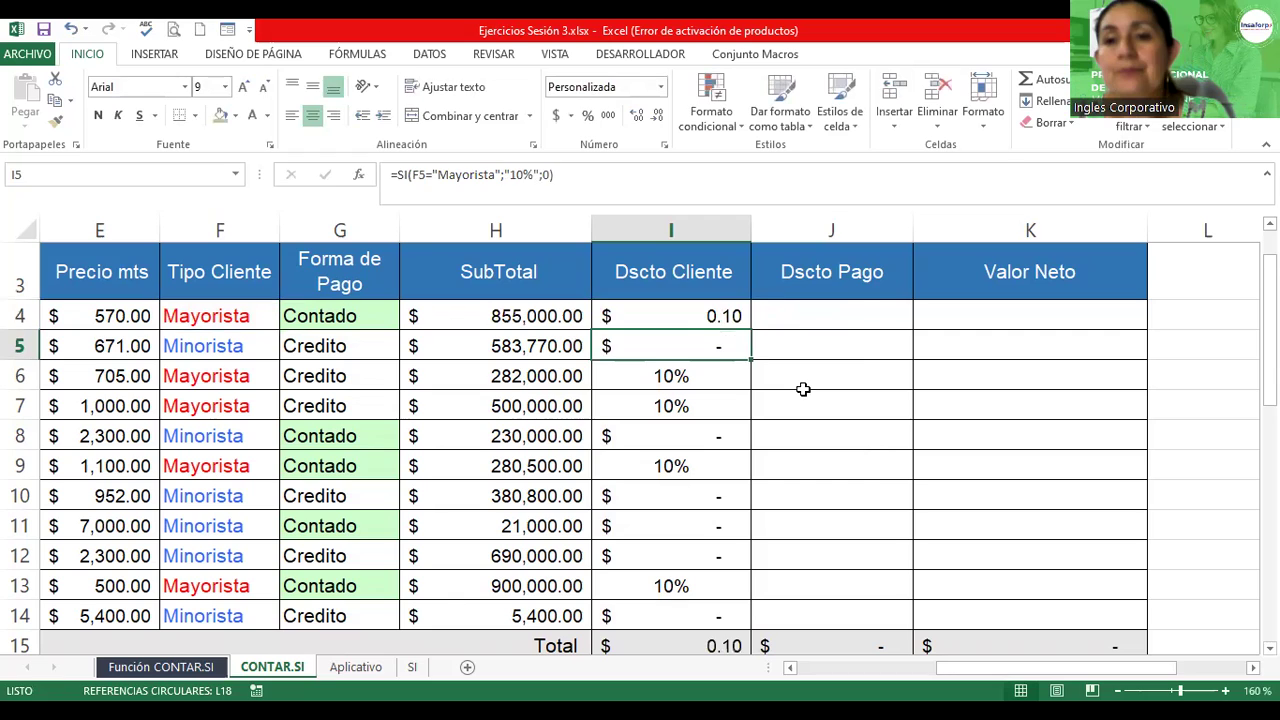
click(698, 315)
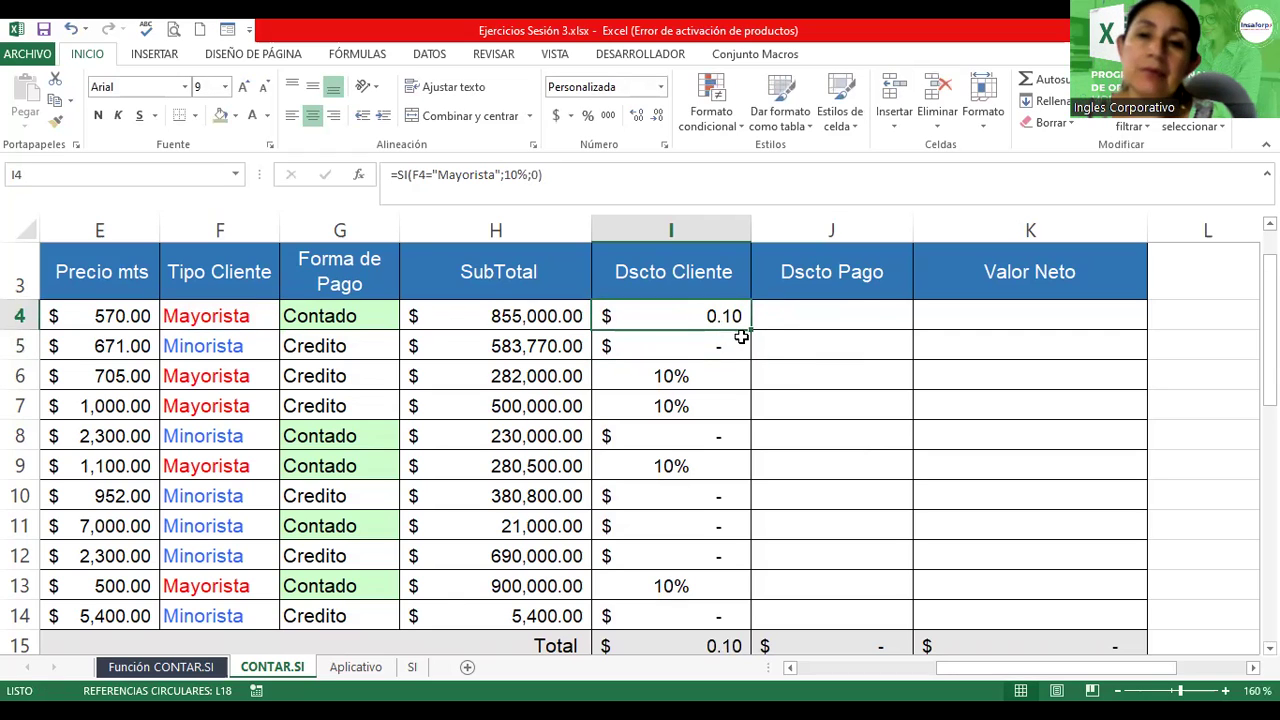
double_click(749, 329)
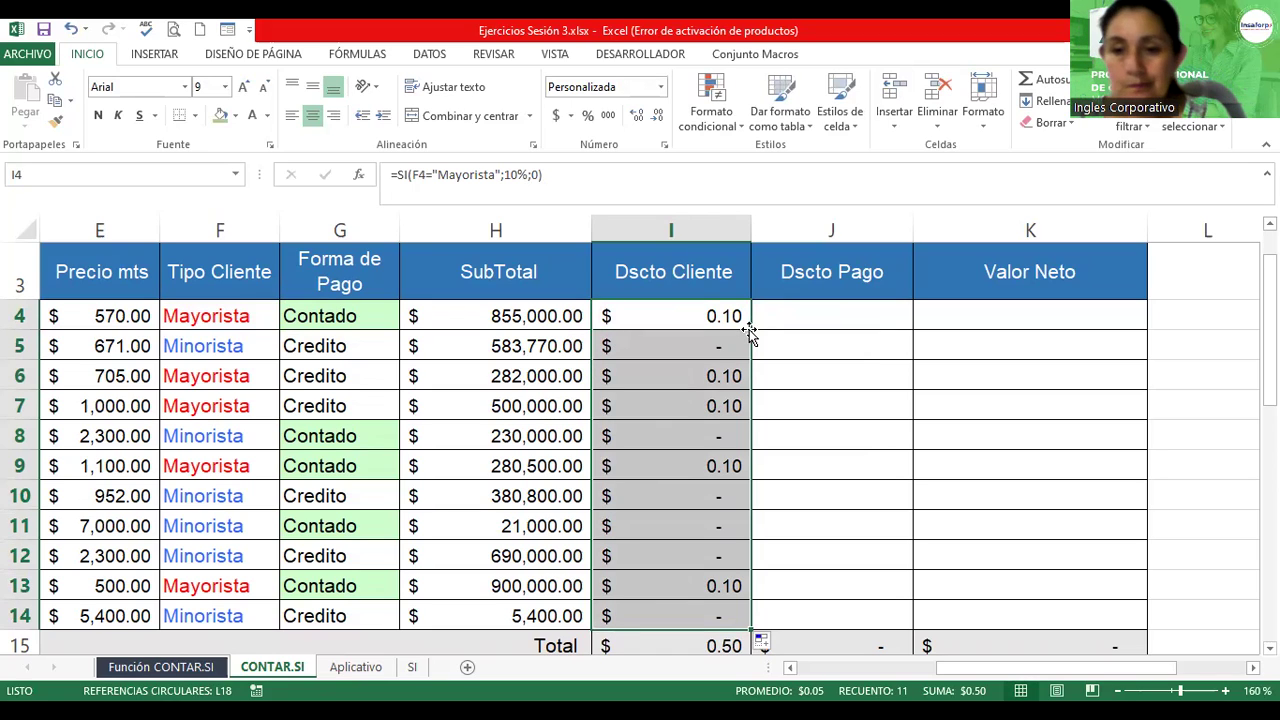
Apply Percent Style to I4:I14 so discounts read 10% or 0%
click(587, 117)
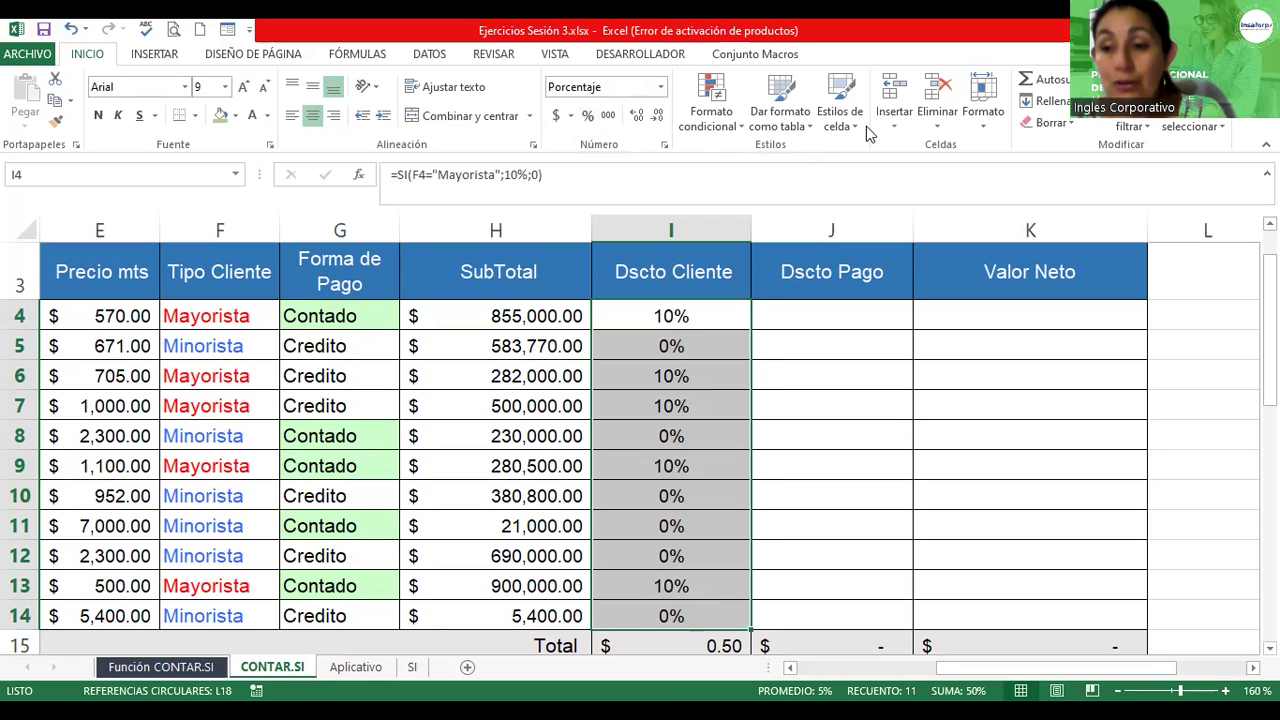
scroll(640, 440, down, 1)
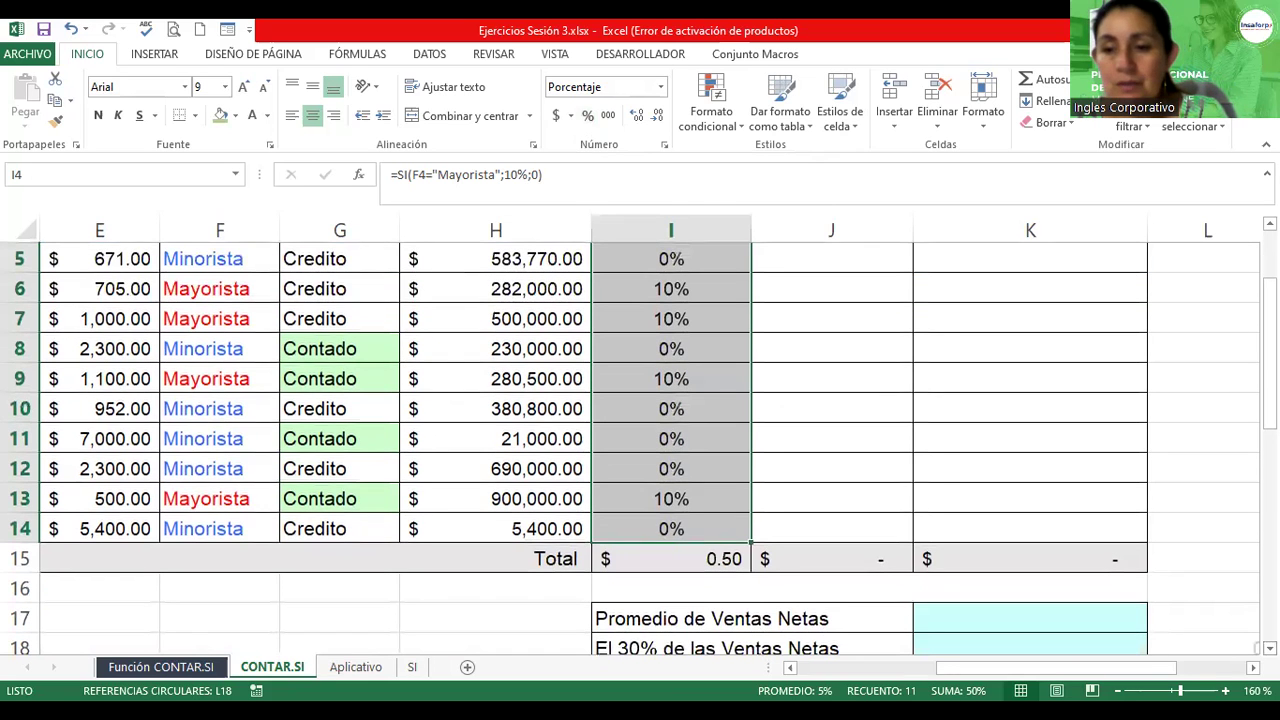
drag(1138, 668, 923, 668)
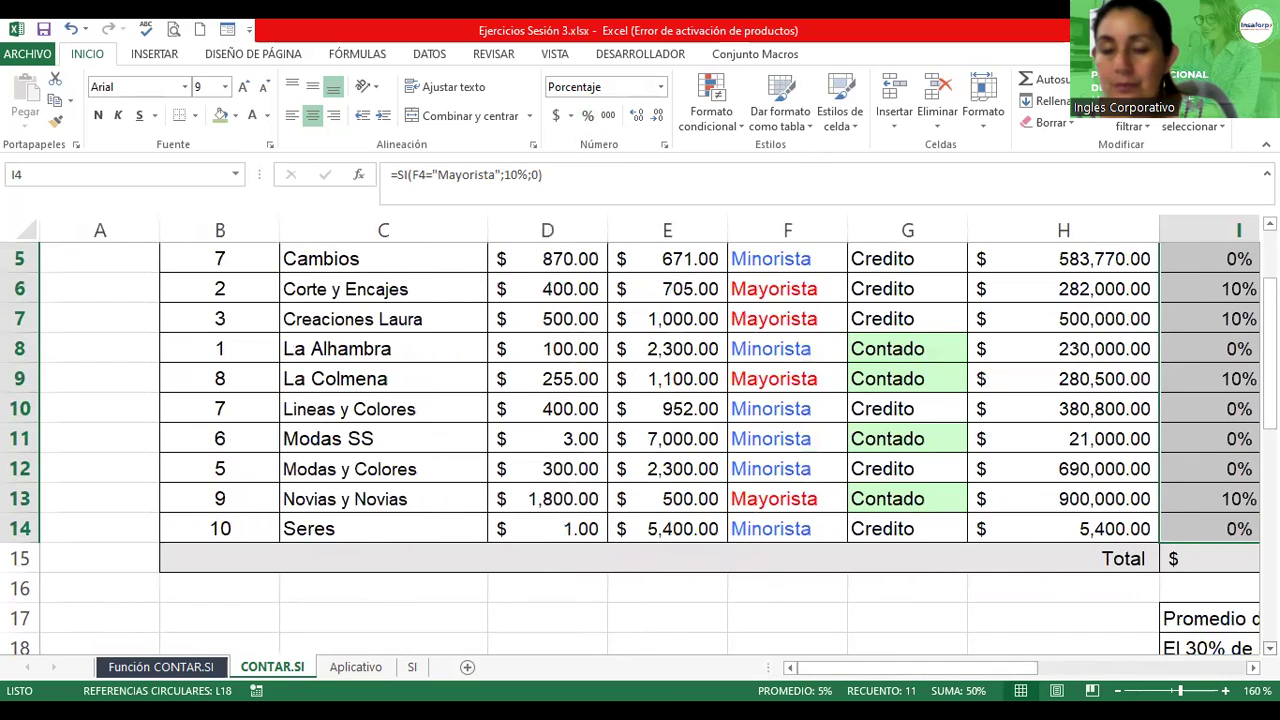
scroll(640, 450, down, 1)
scroll(640, 450, down, 1)
scroll(640, 450, down, 1)
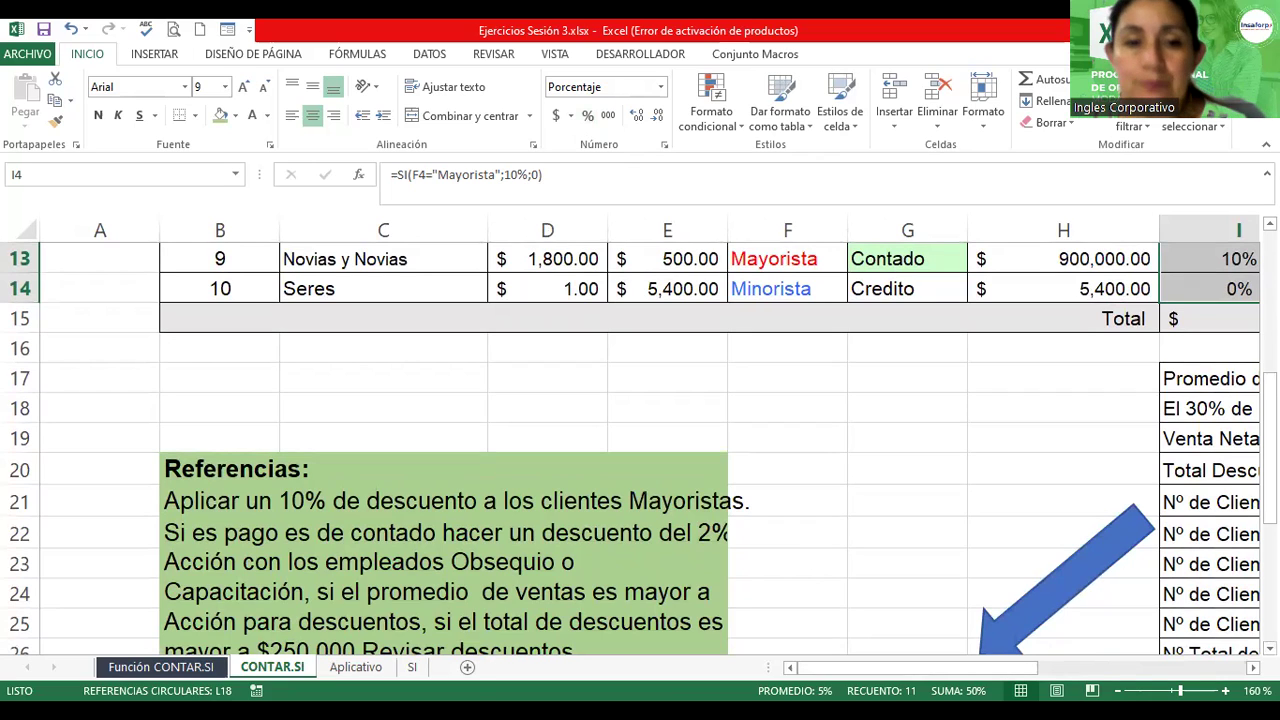
click(224, 537)
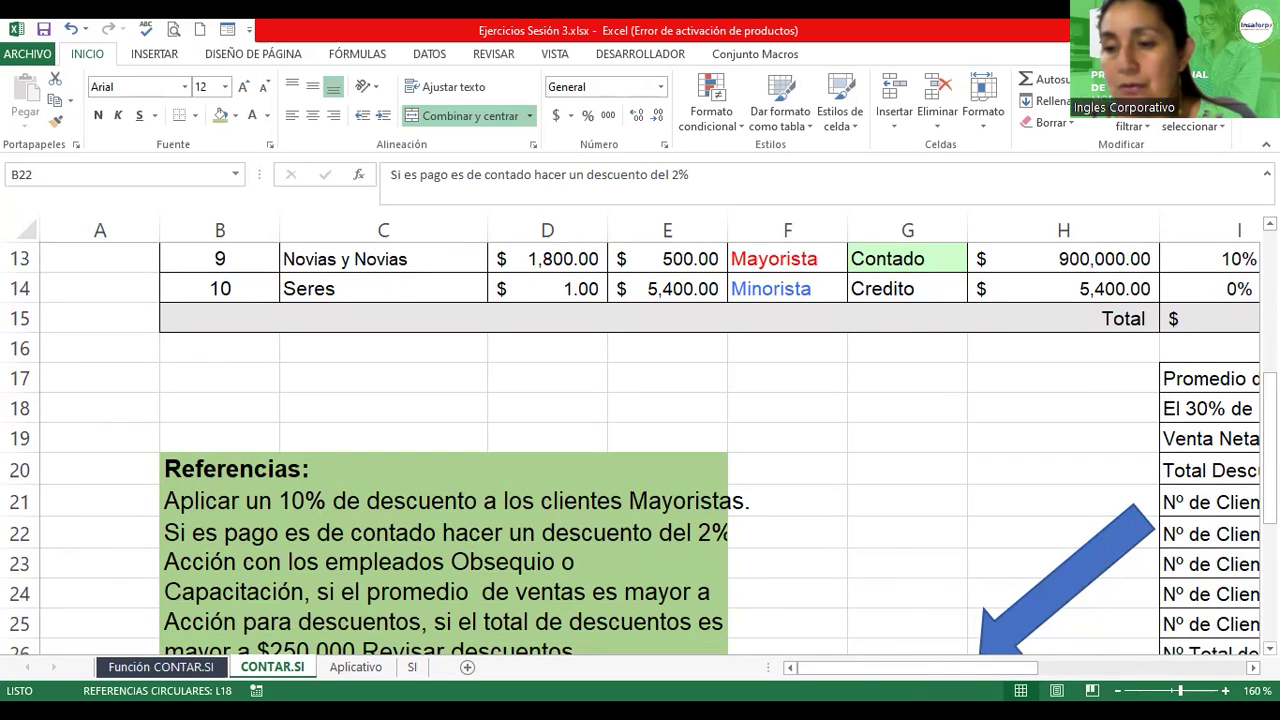
scroll(640, 440, right, 2)
scroll(640, 440, right, 2)
scroll(640, 440, right, 1)
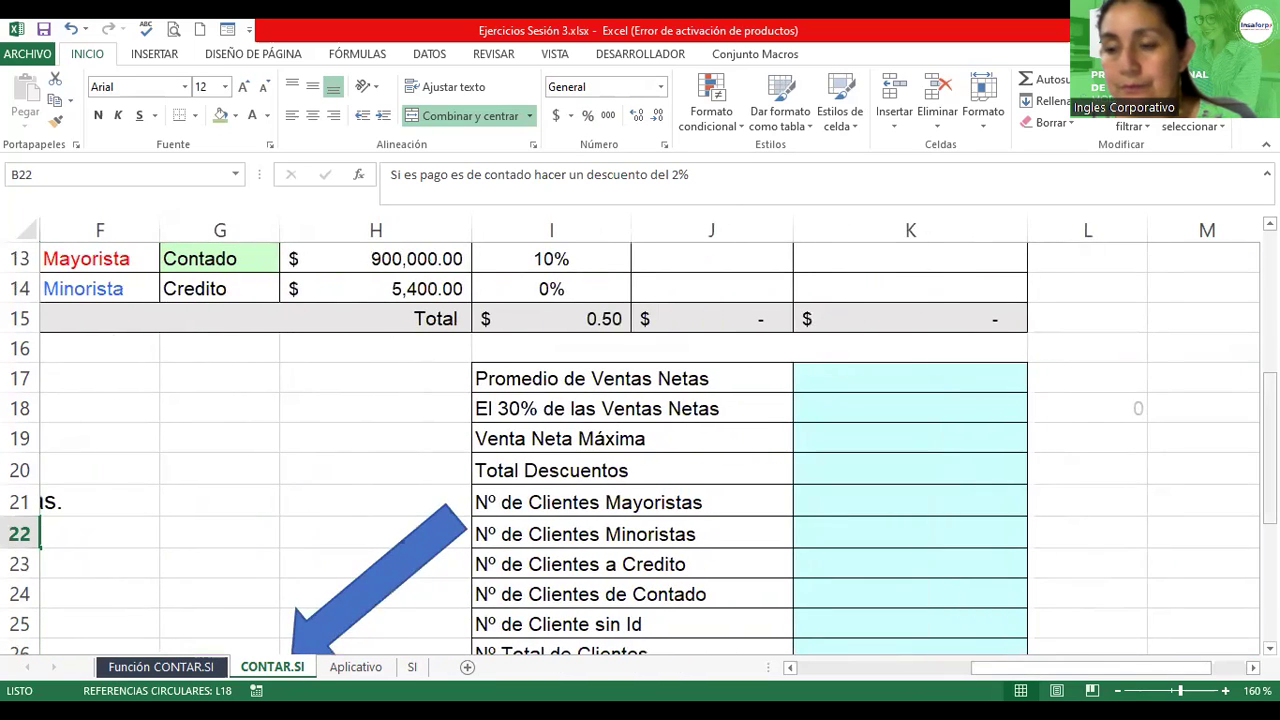
scroll(640, 450, up, 4)
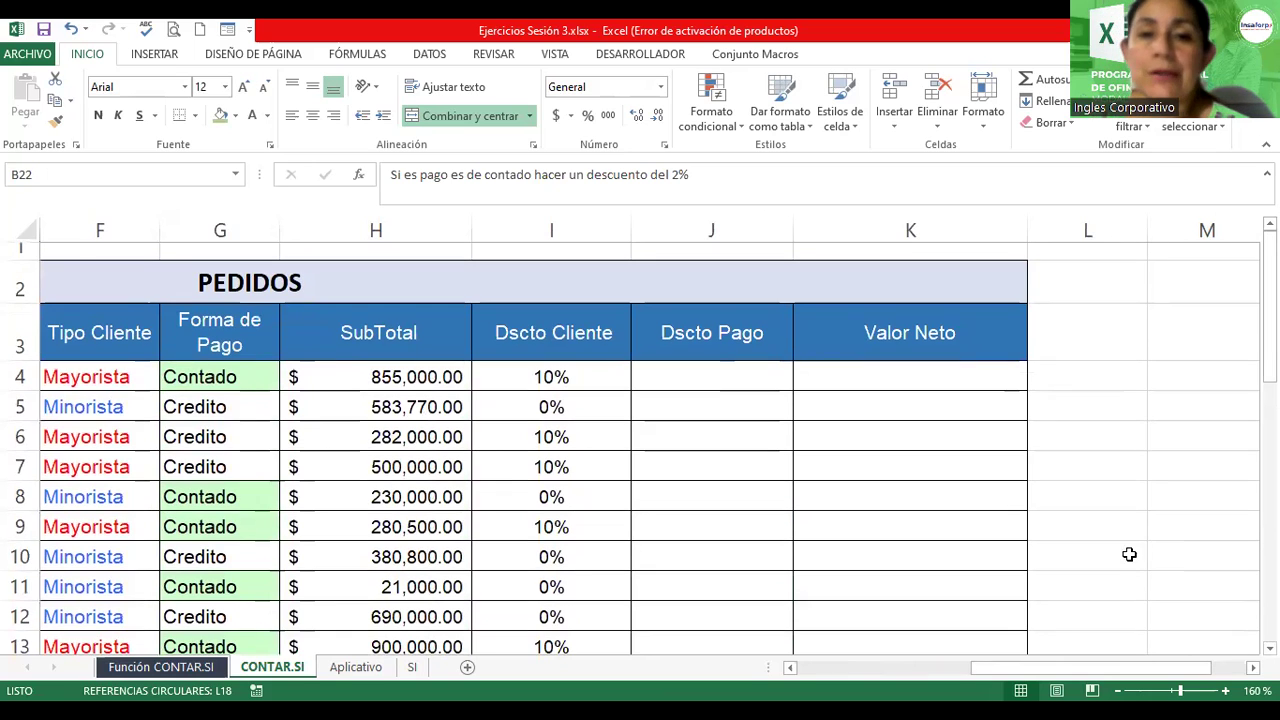
drag(1043, 665, 988, 680)
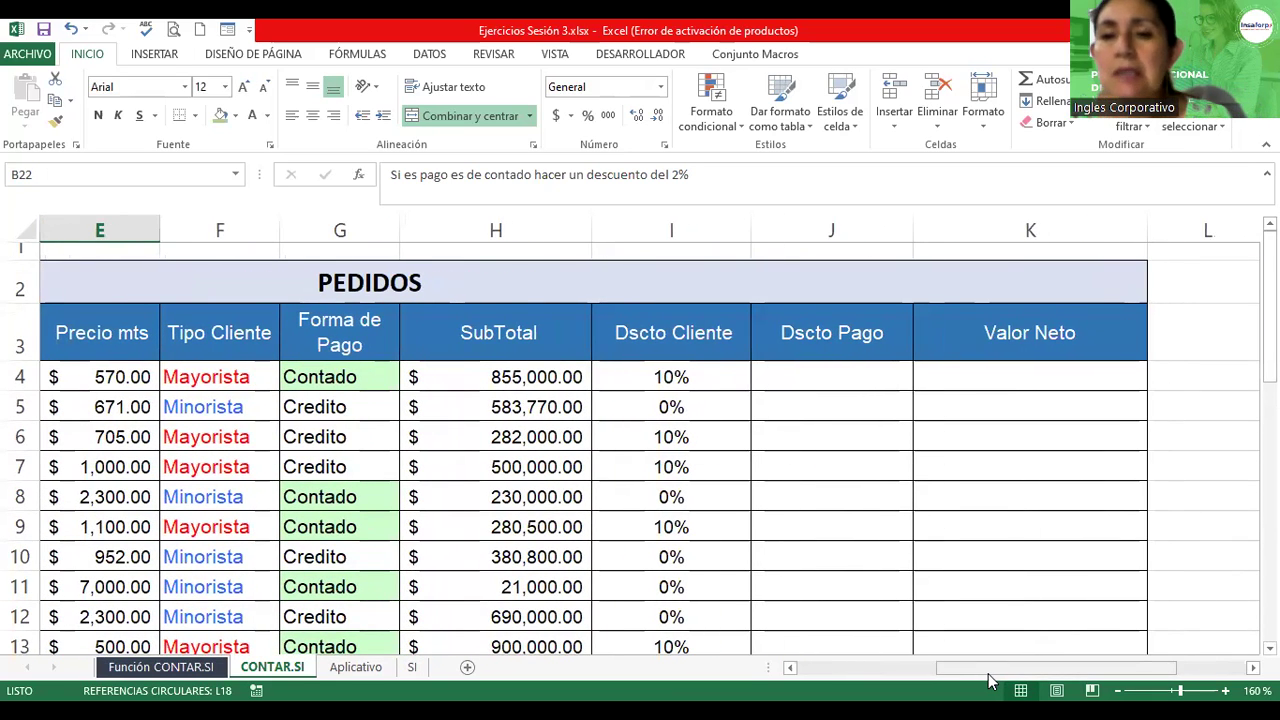
Enter =SI(G4="Contado";H4*2%;0) in J4, giving a Dscto Pago of 17,100.00
click(831, 368)
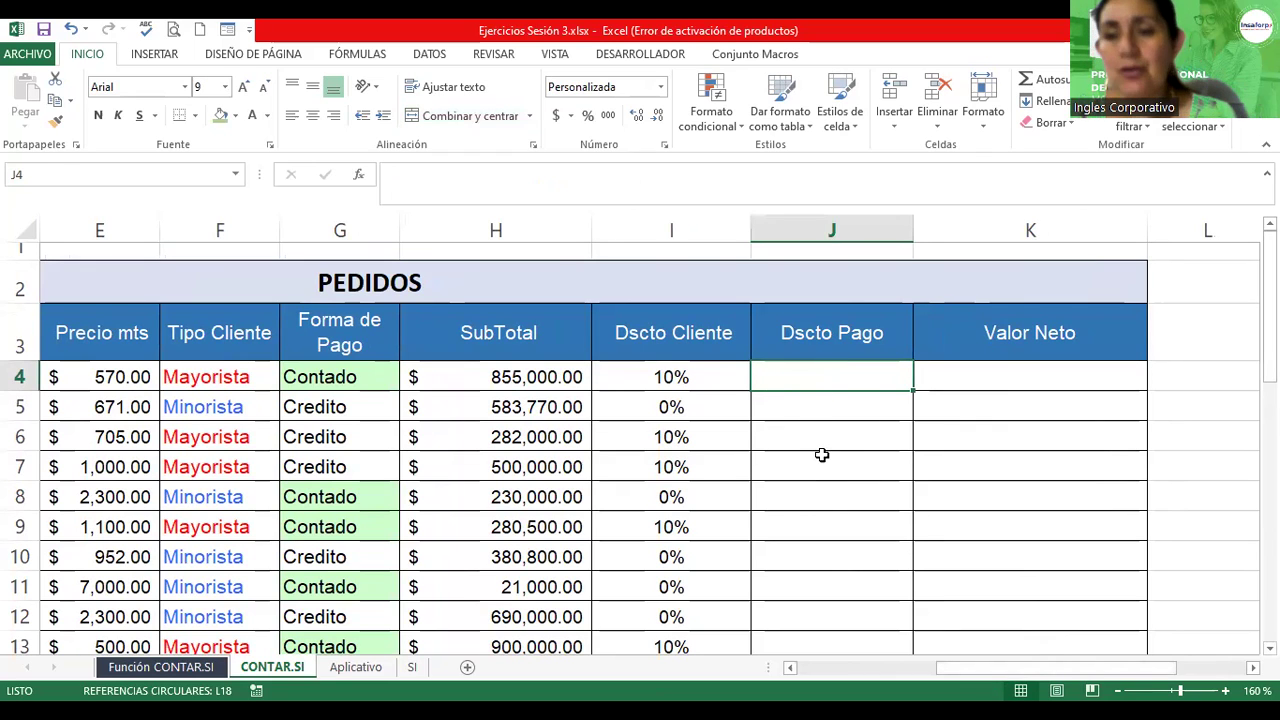
text(=si()
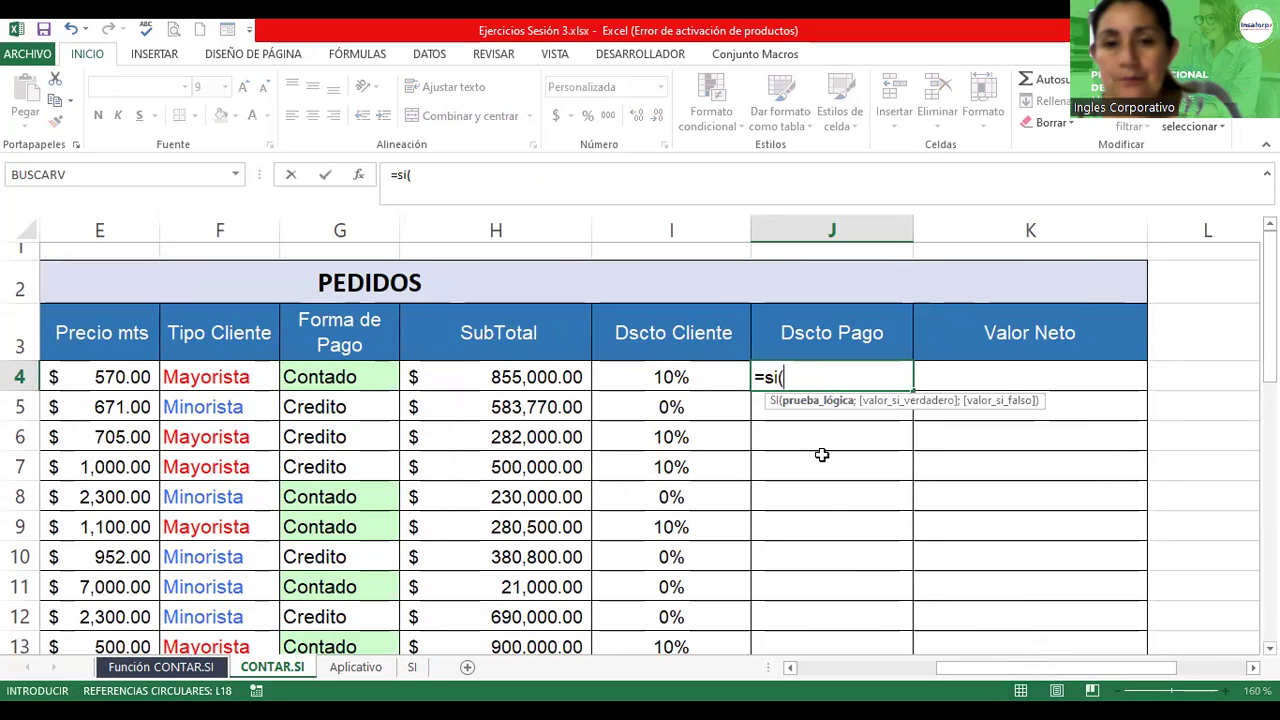
click(358, 378)
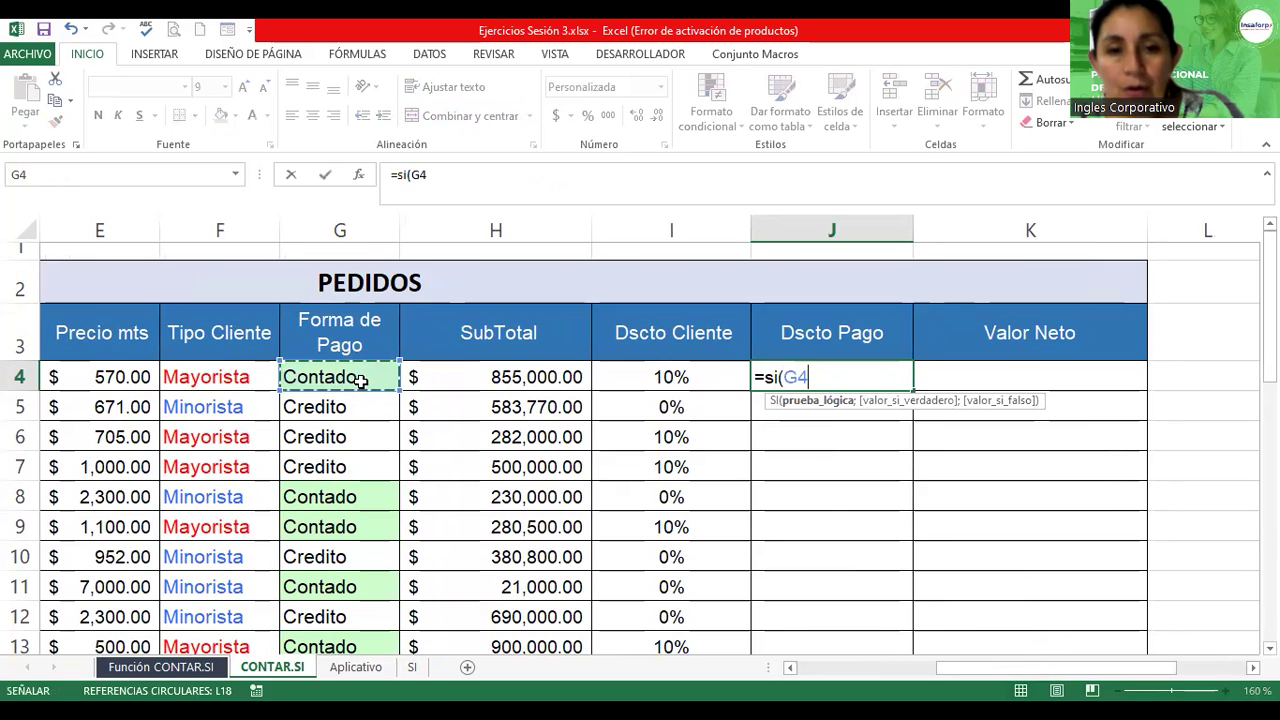
text(=)
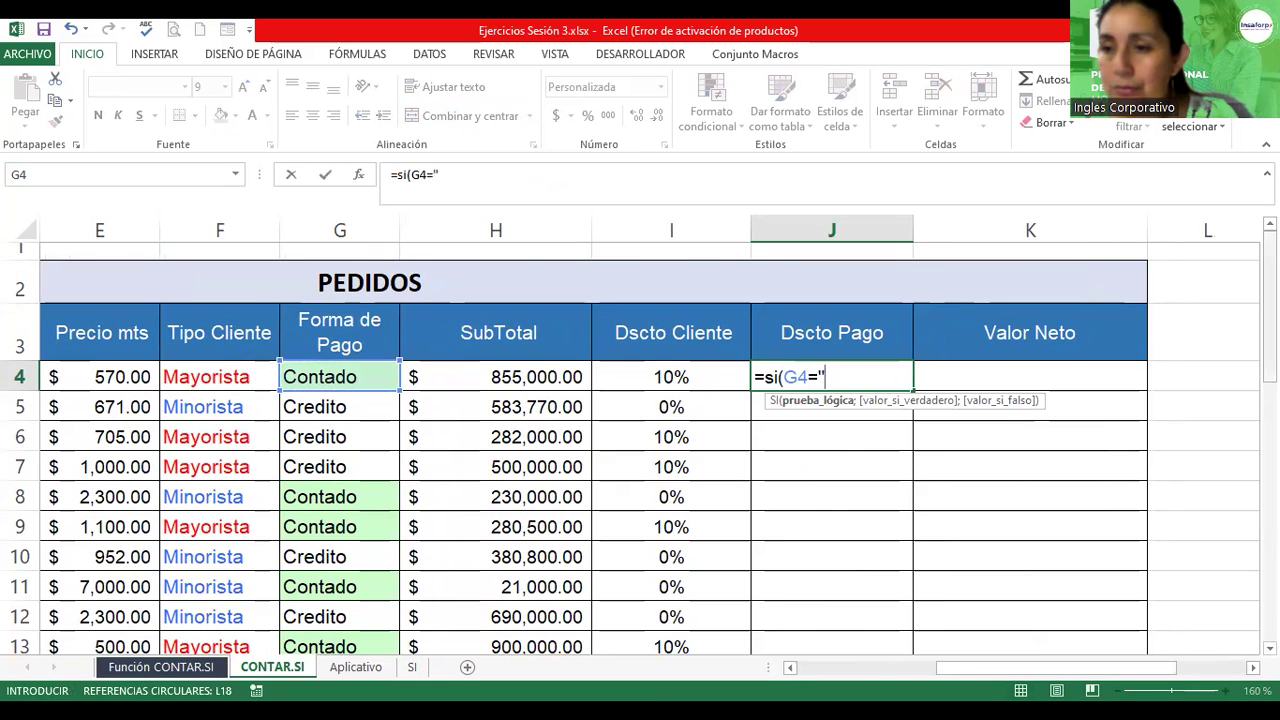
scroll(640, 448, down, 3)
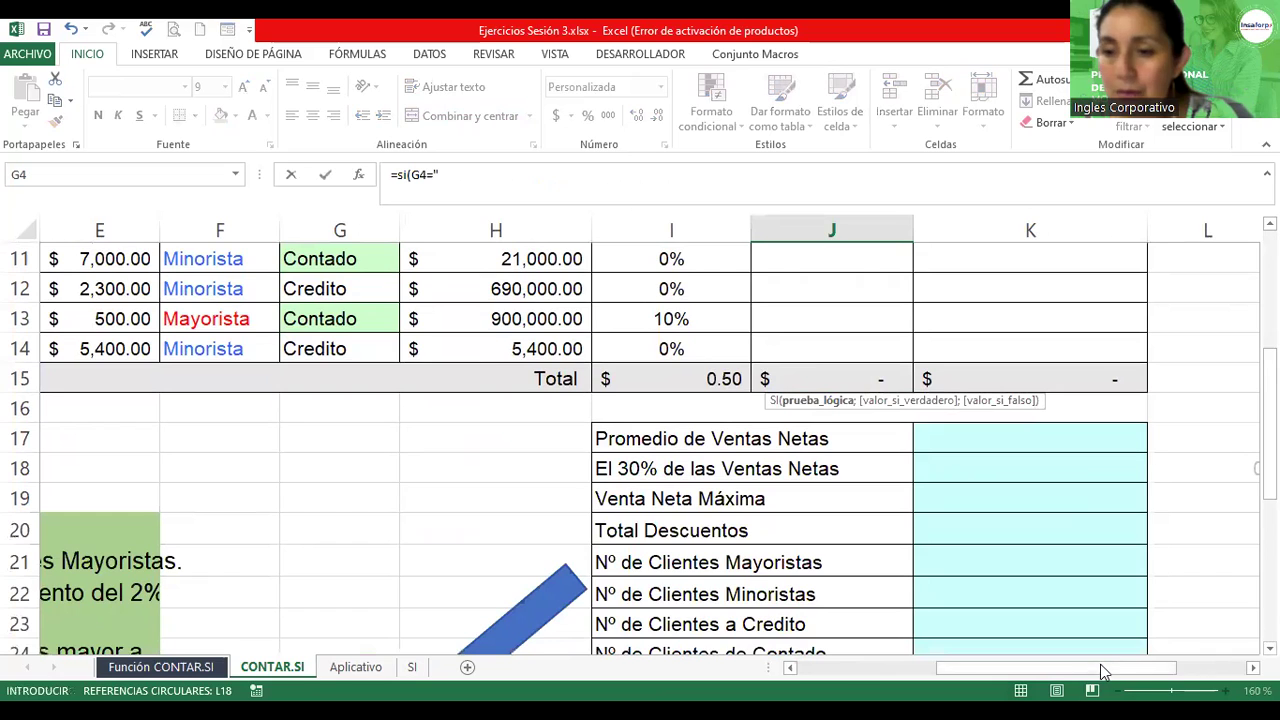
mouse_move(1105, 668)
mouse_down()
mouse_move(993, 668)
mouse_move(1176, 668)
mouse_up()
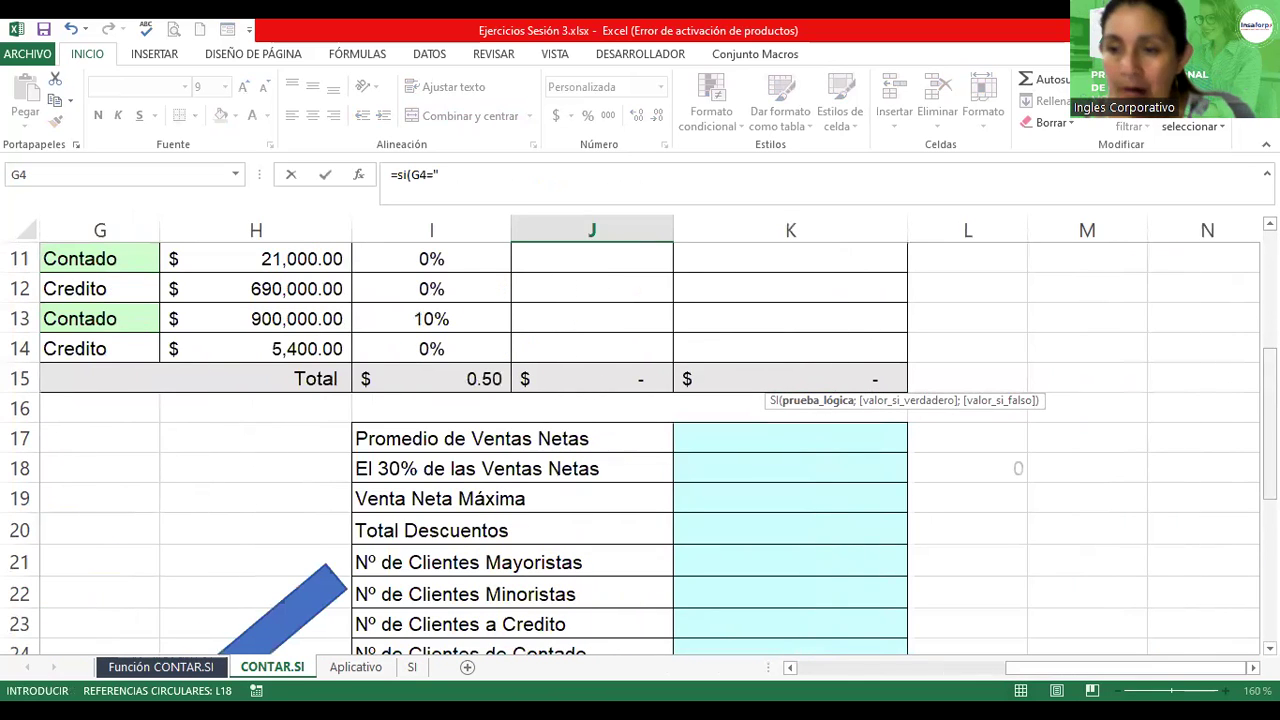
scroll(649, 447, up, 3)
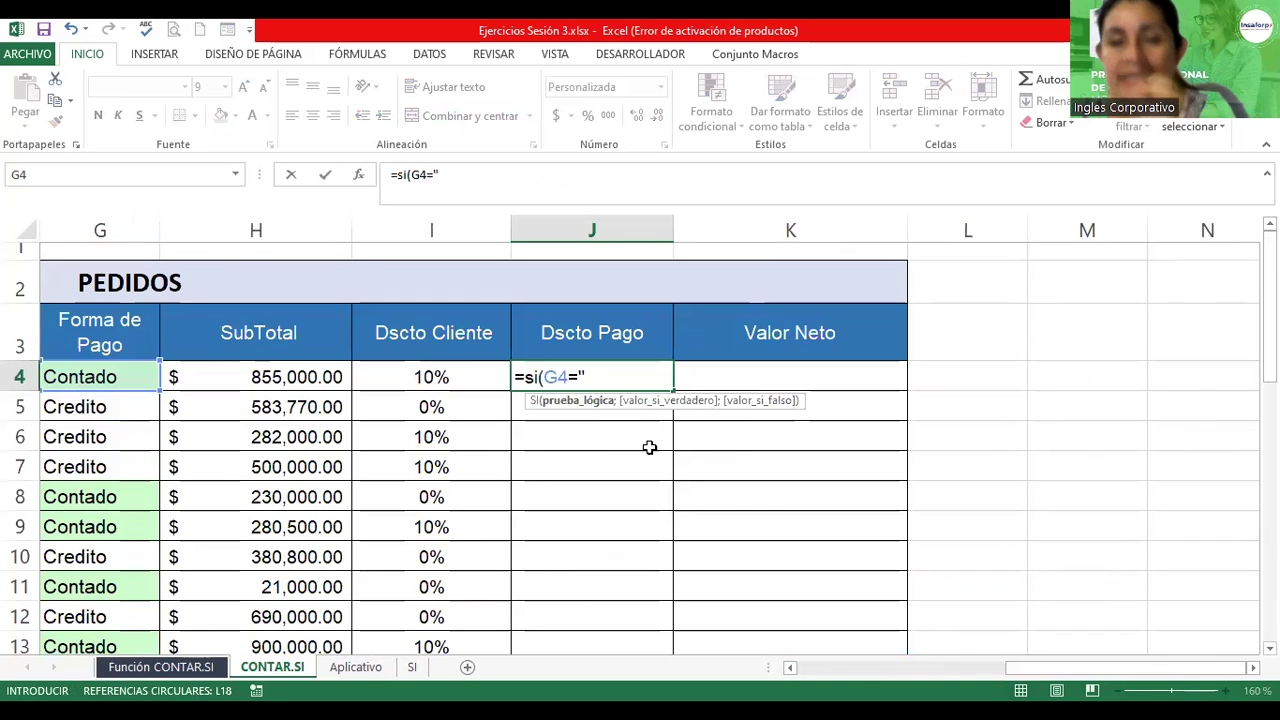
text(Contado")
key(BackSpace)
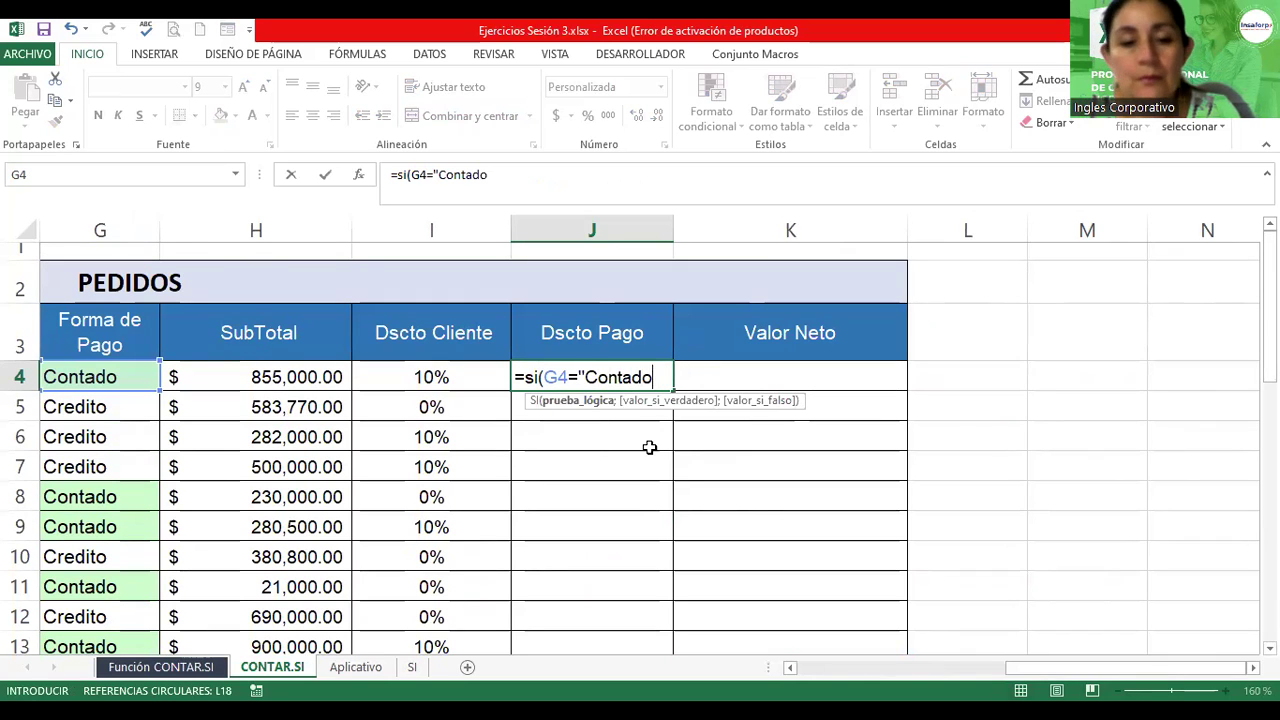
text(;)
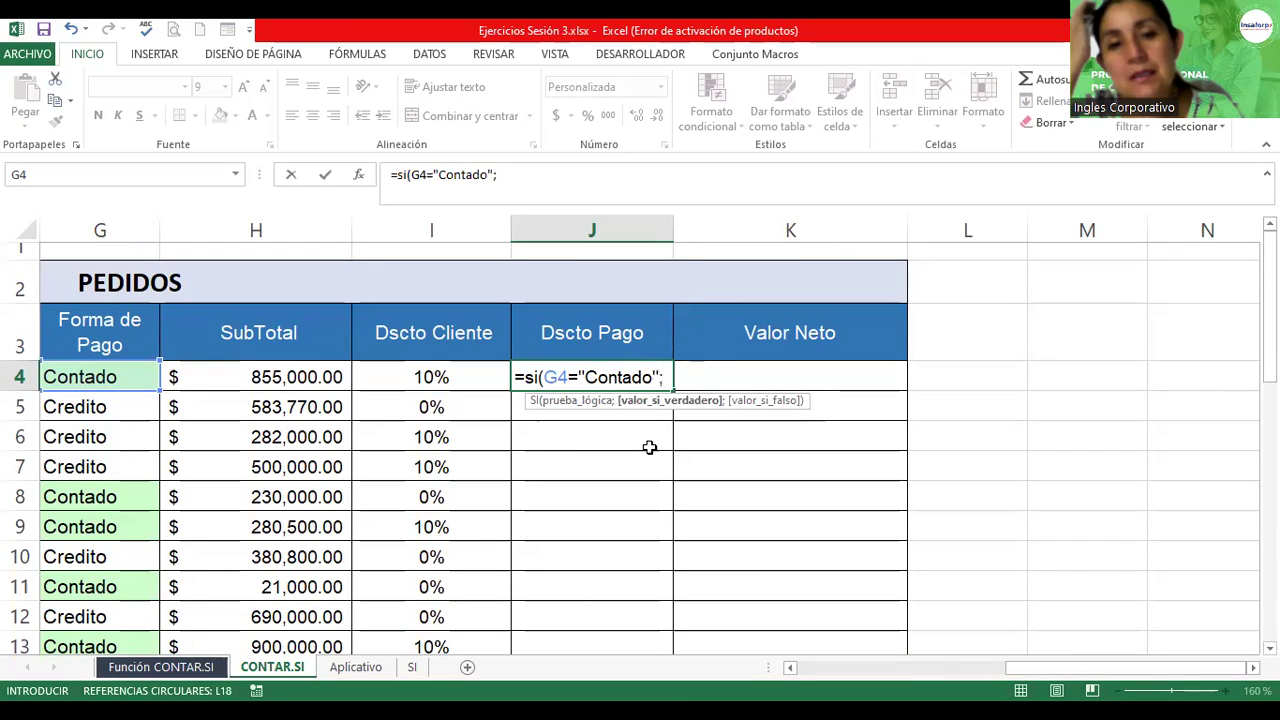
click(265, 376)
text(*2%)
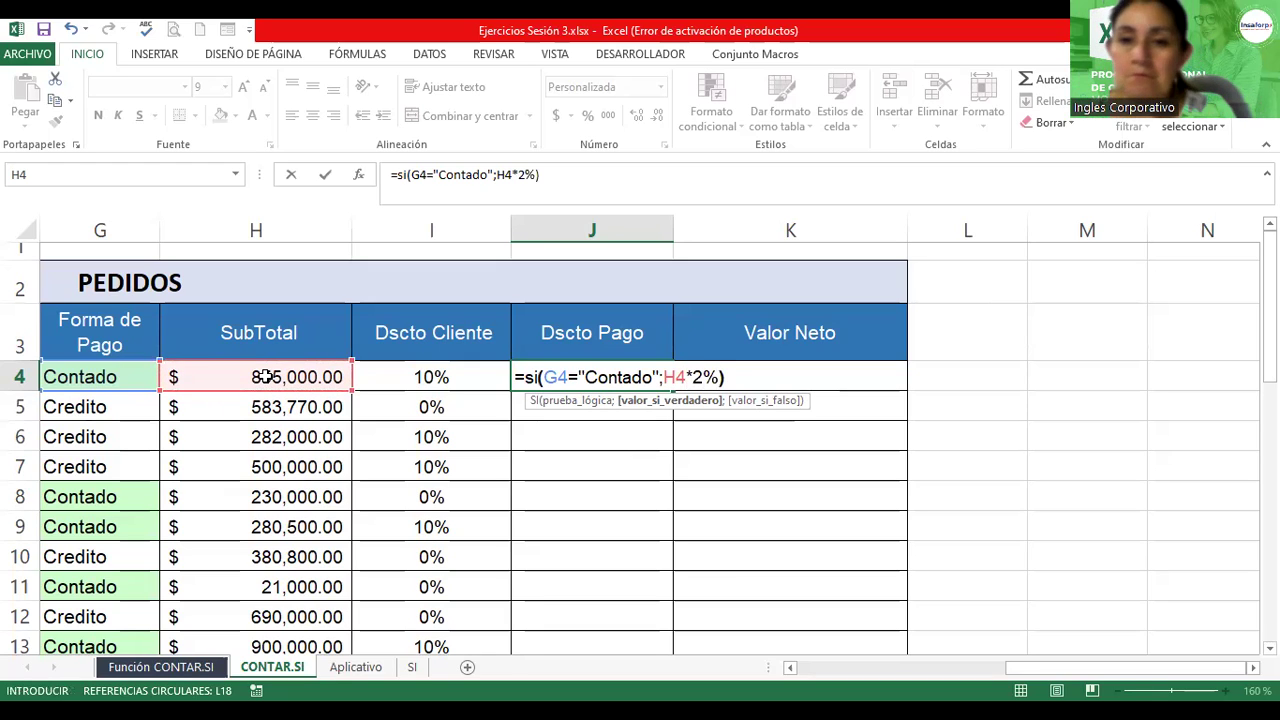
text(;0))
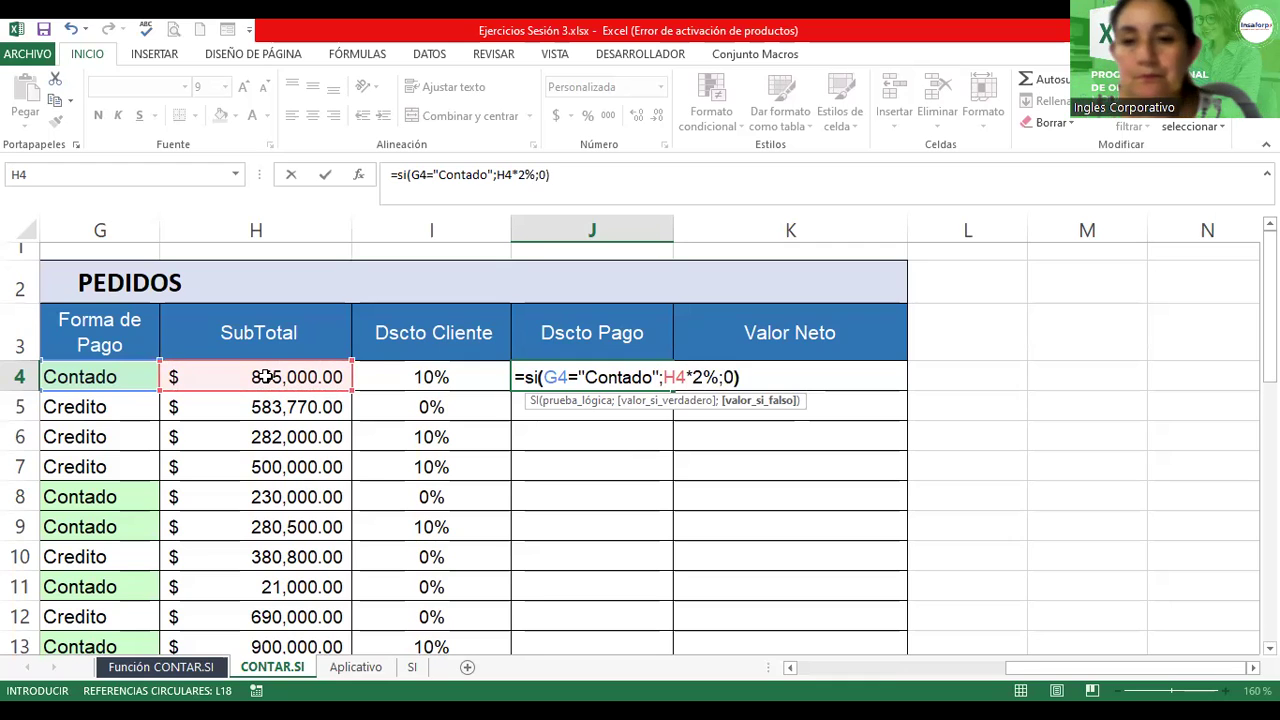
key(Return)
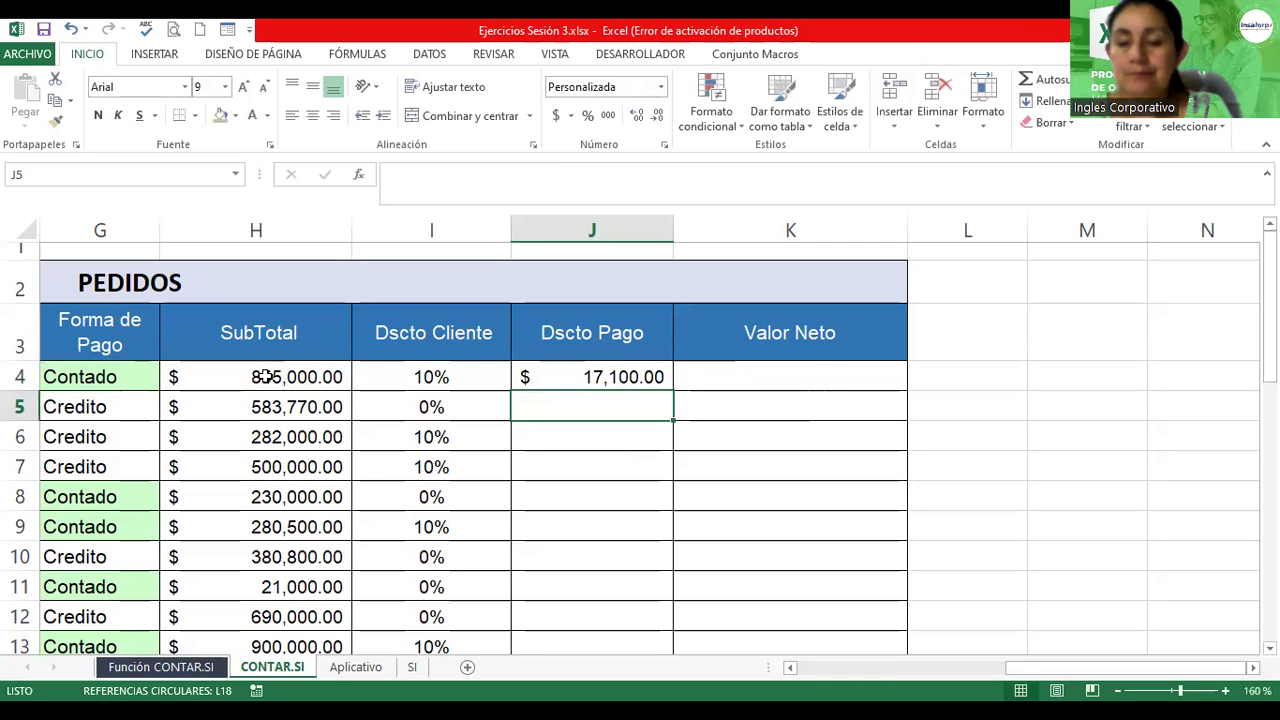
key(Up)
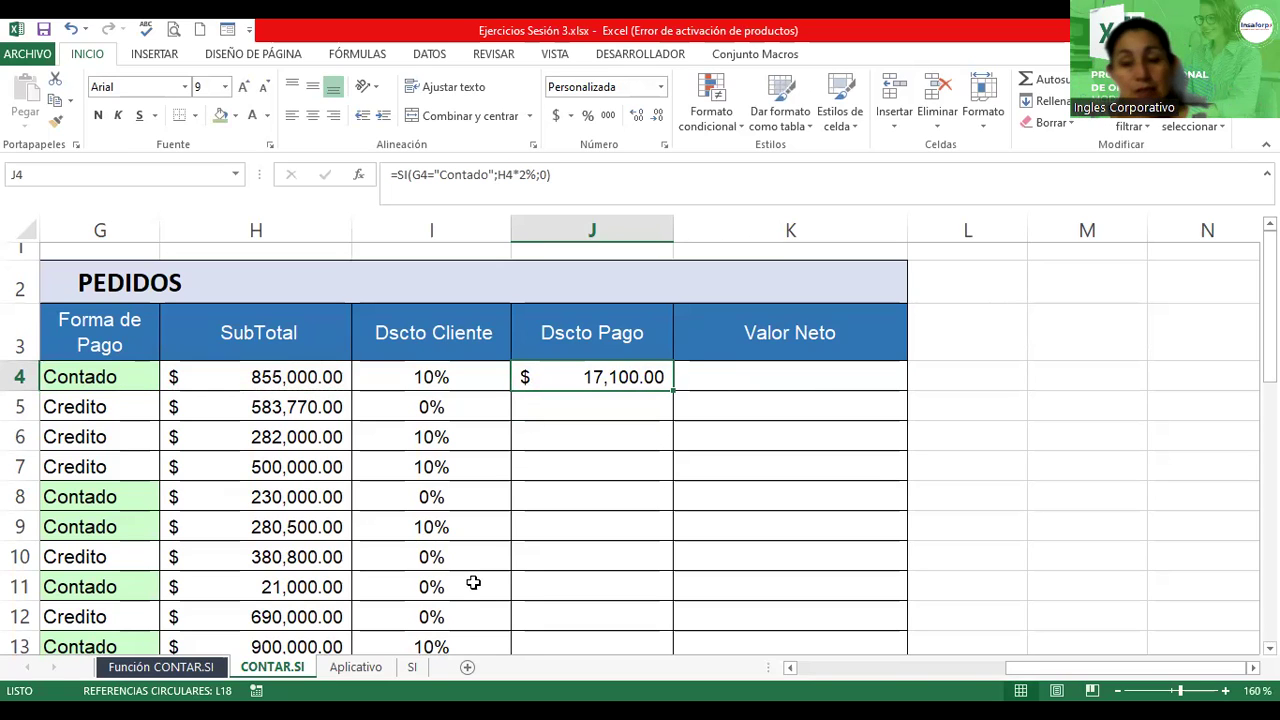
Copy J4's Dscto Pago formula down to J14 so Contado orders get 2% discounts
double_click(673, 390)
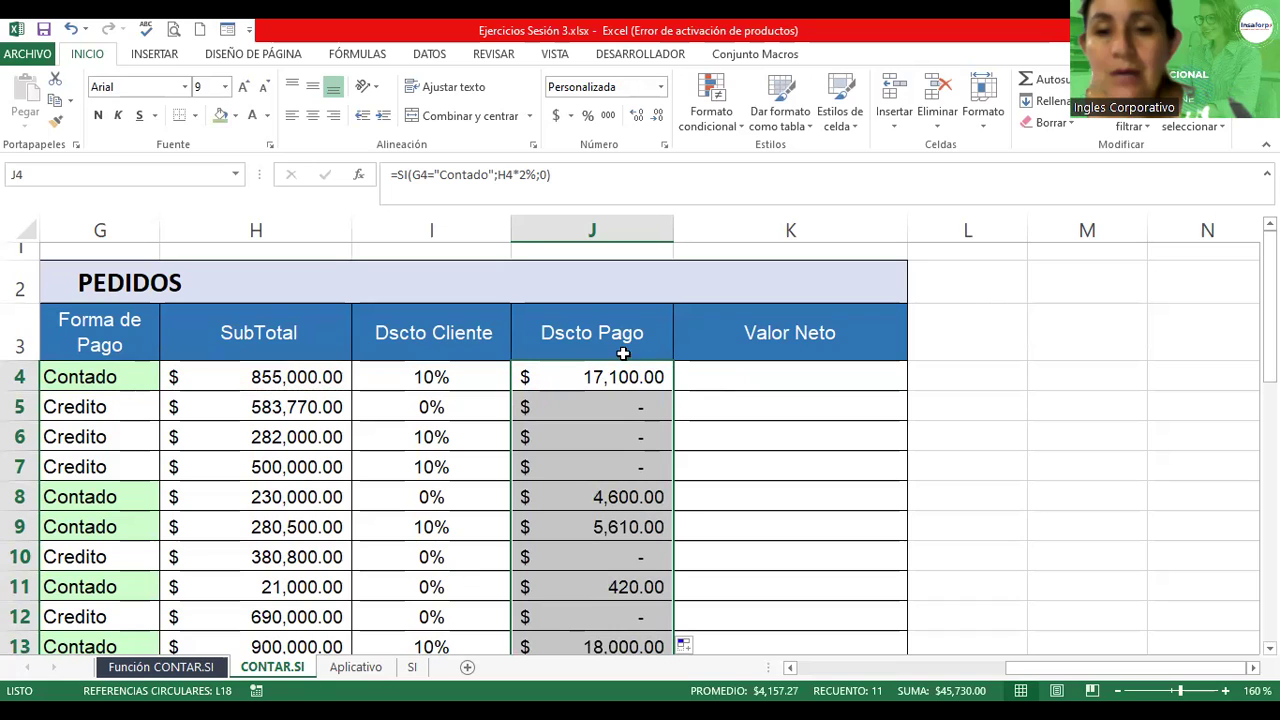
double_click(573, 379)
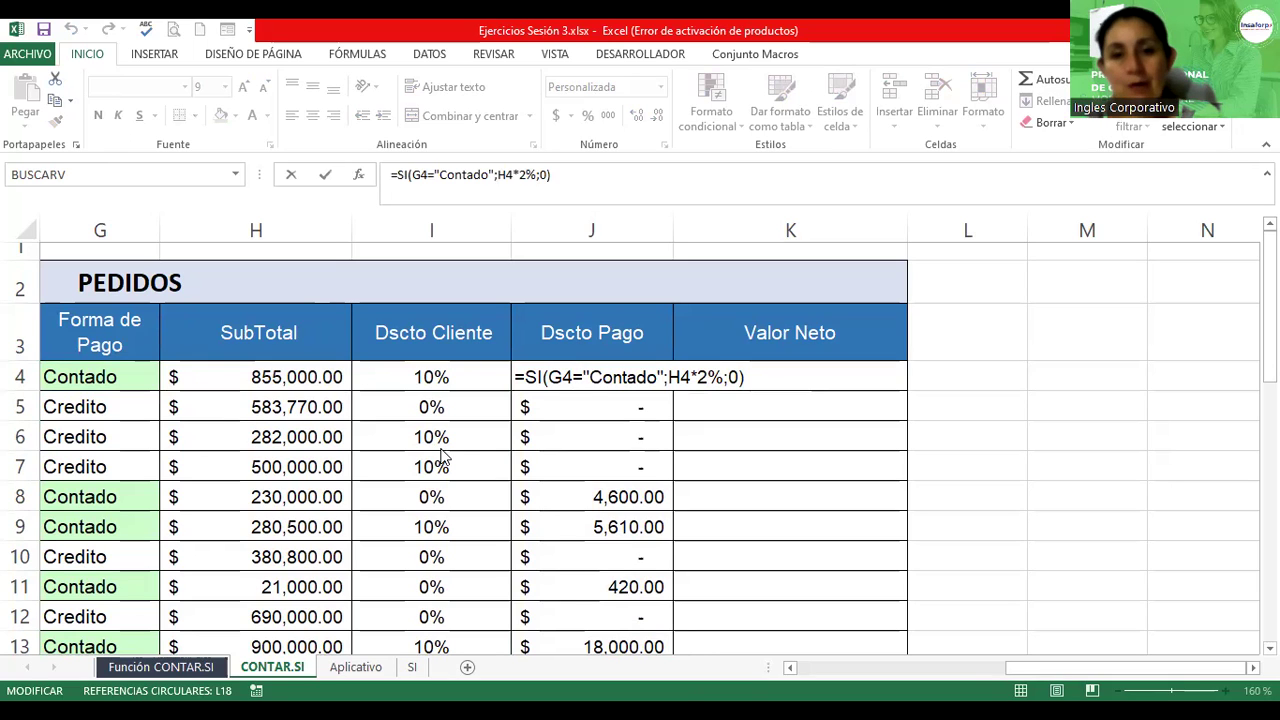
Change I4 to =SI(F4="Mayorista";H4*10%;0) and fill it down the Dscto Cliente column
click(445, 376)
double_click(432, 376)
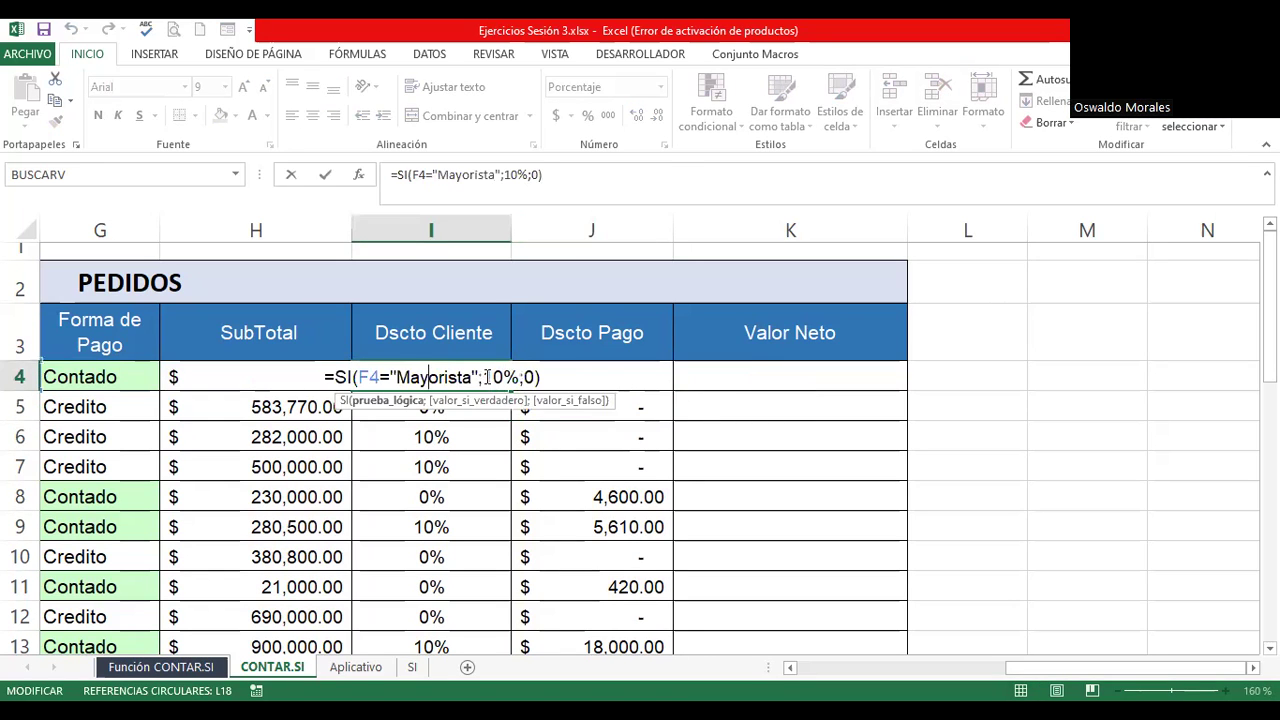
click(483, 376)
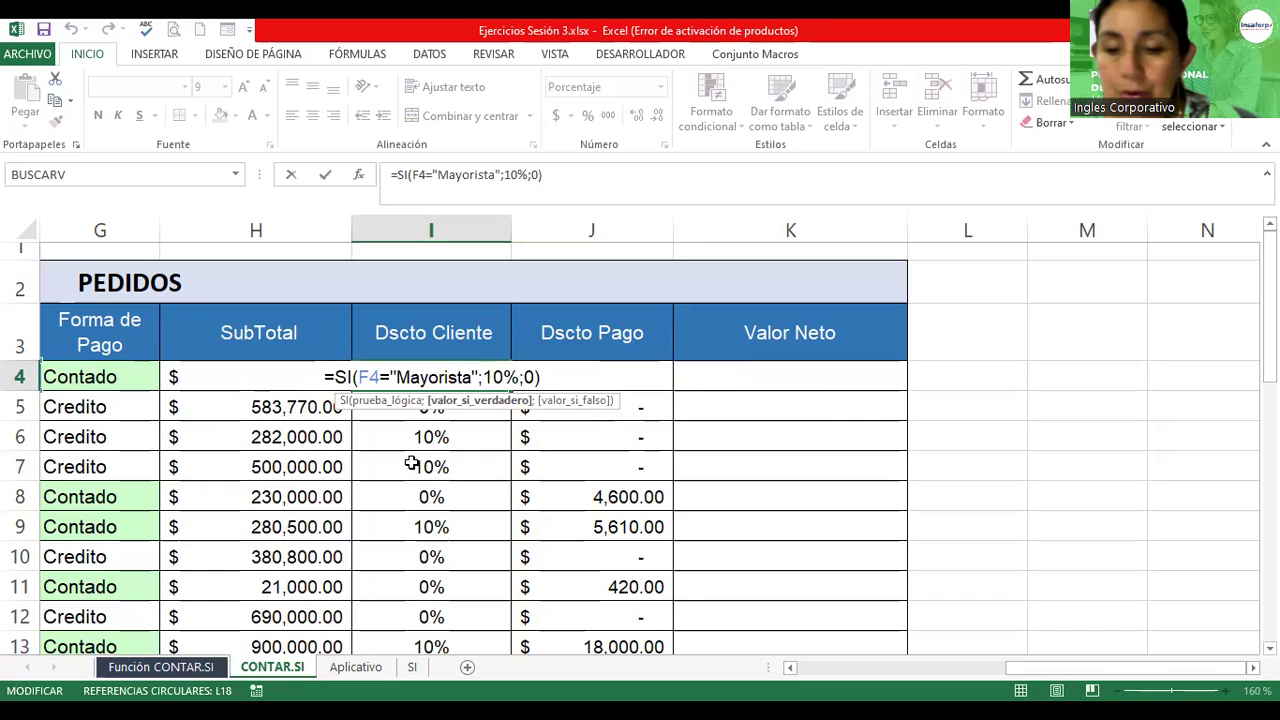
text(h4)
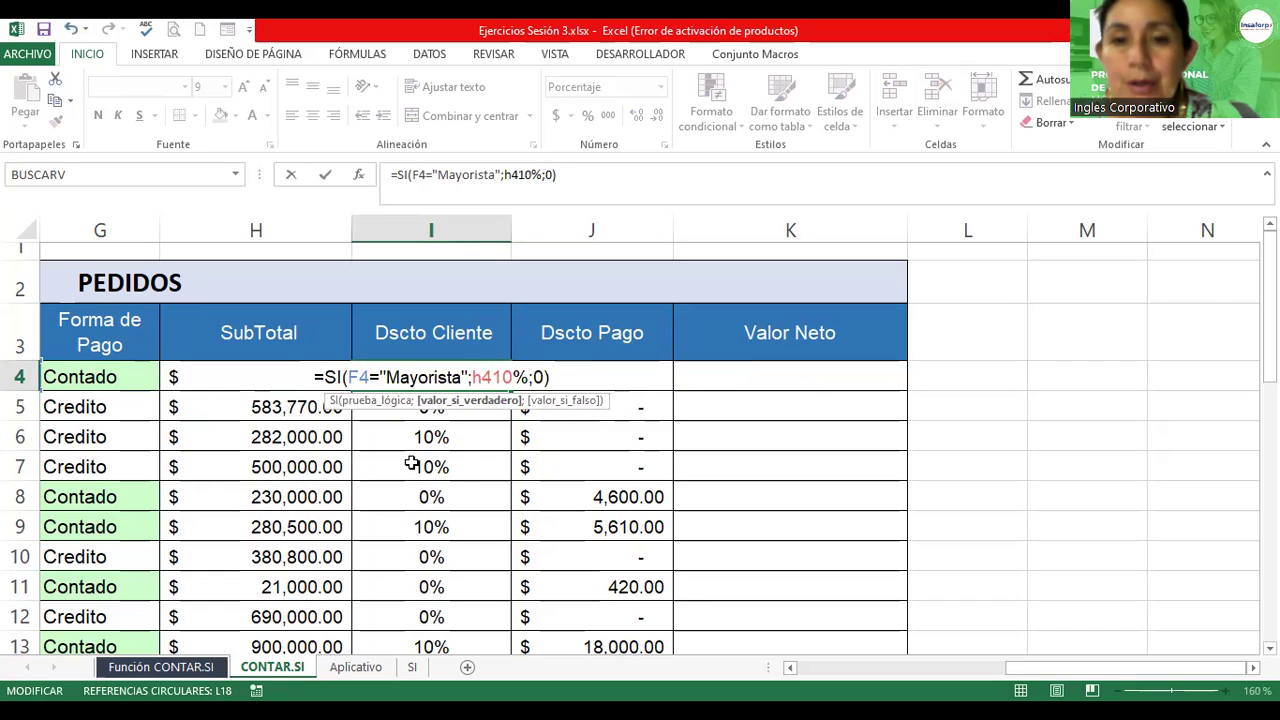
text(*)
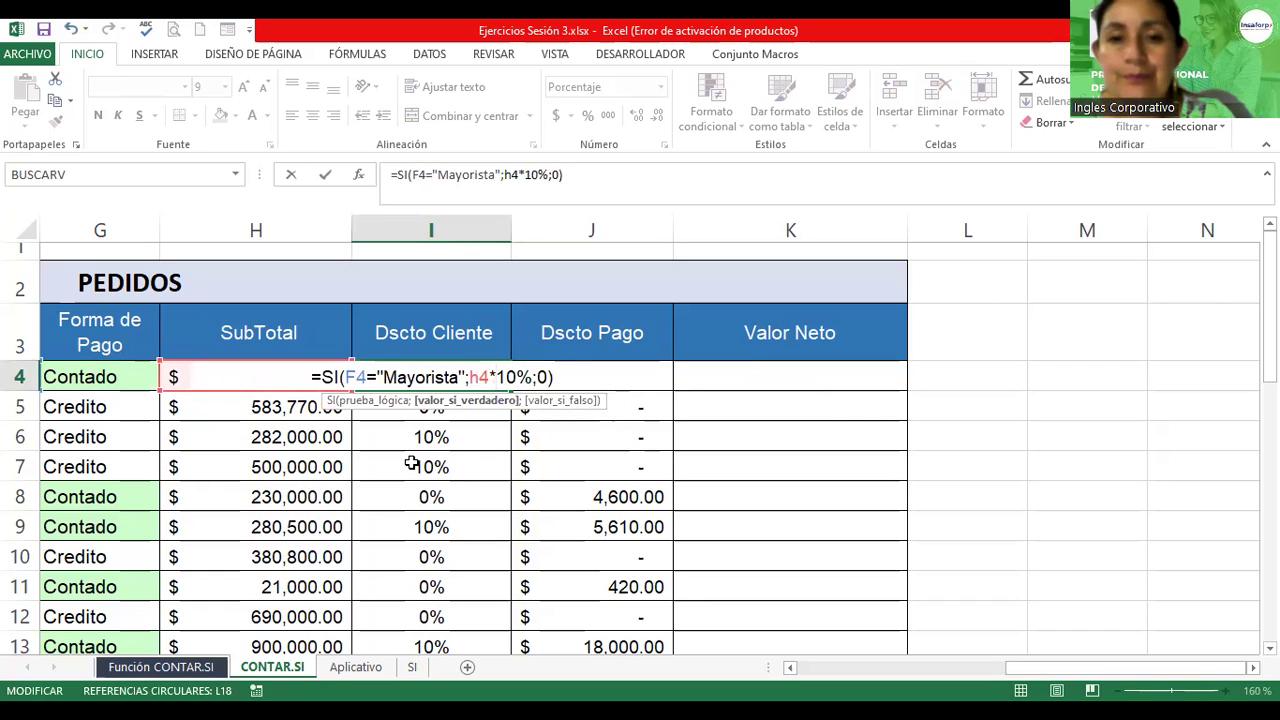
key(Return)
click(465, 376)
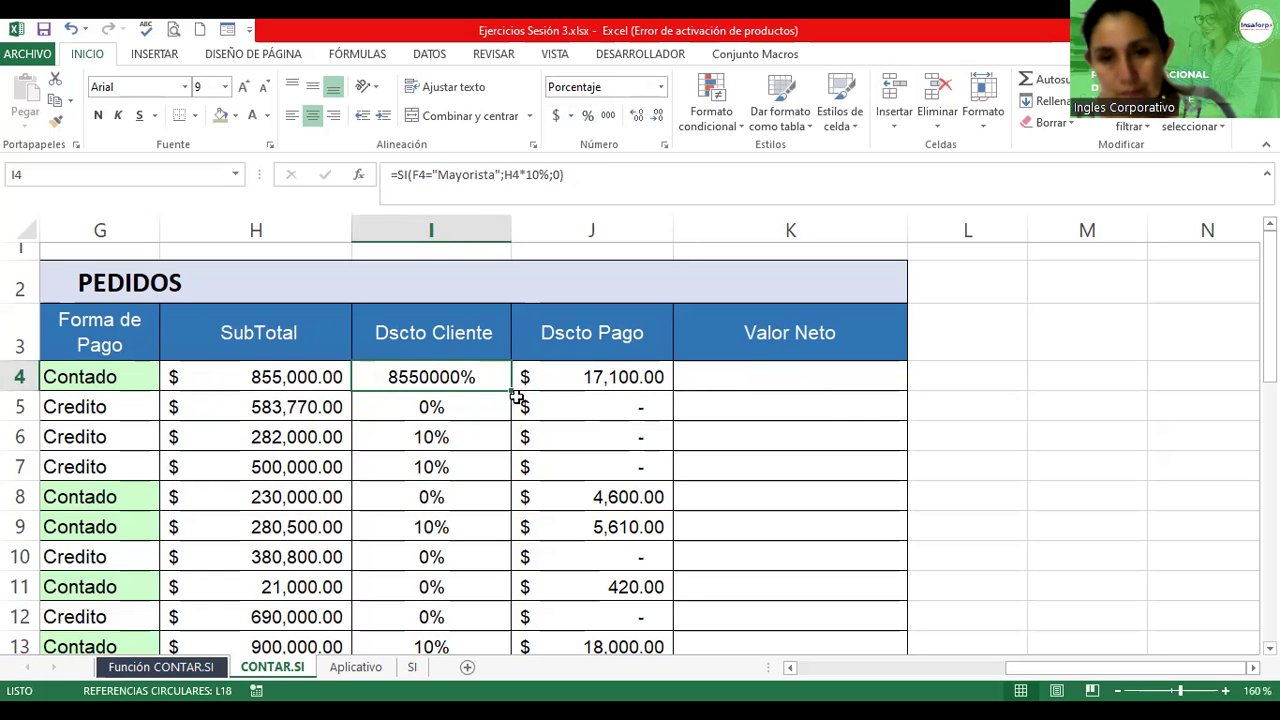
double_click(510, 390)
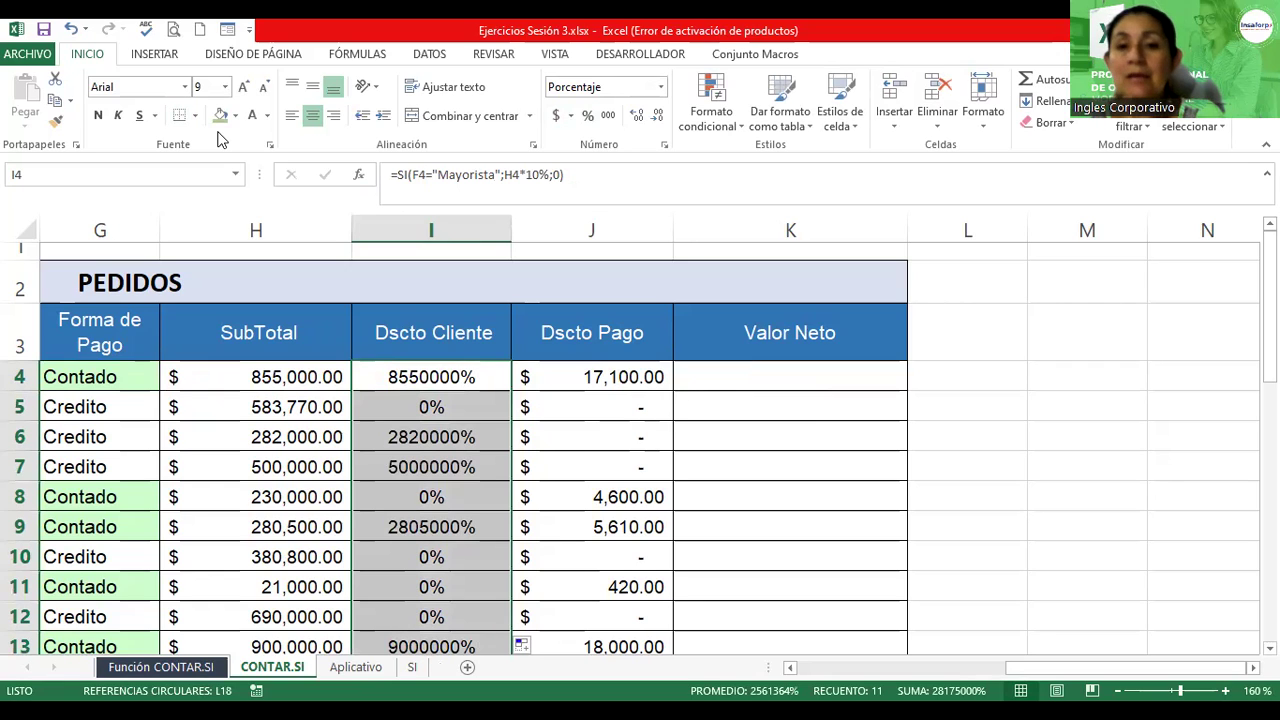
Format the Dscto Cliente amounts in I4:I14 as Moneda currency
click(415, 372)
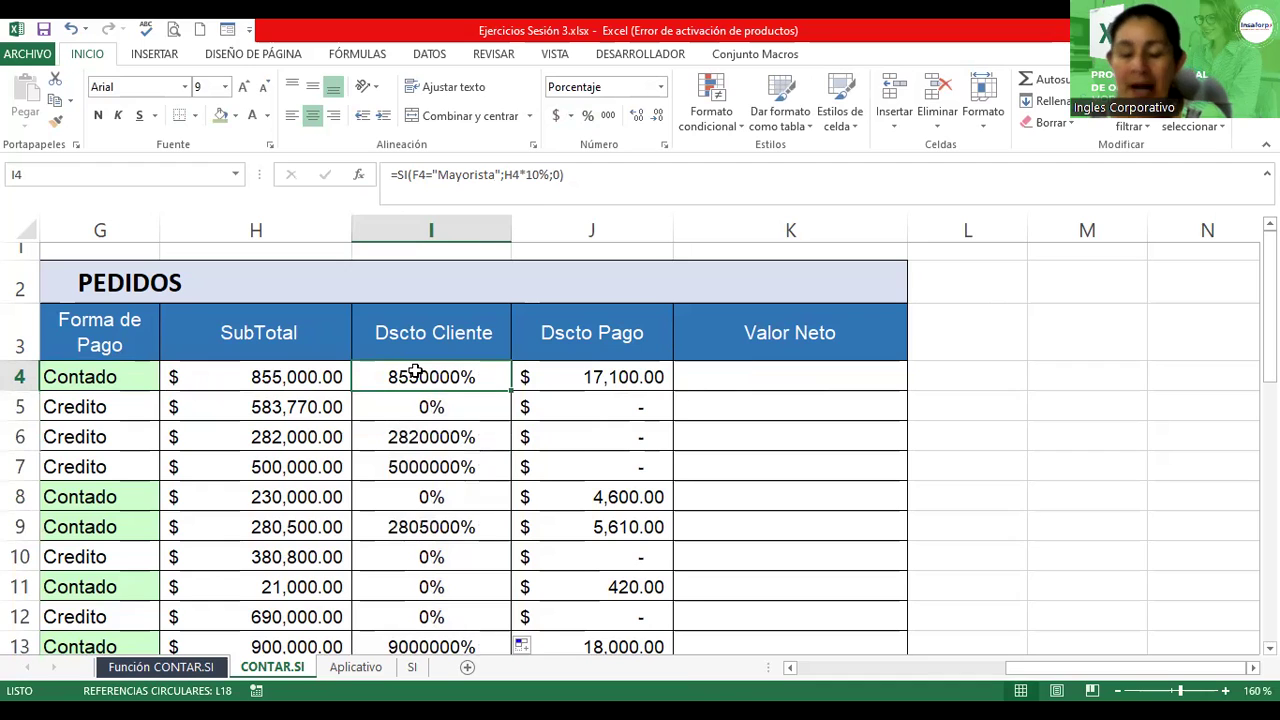
key(shift+Down)
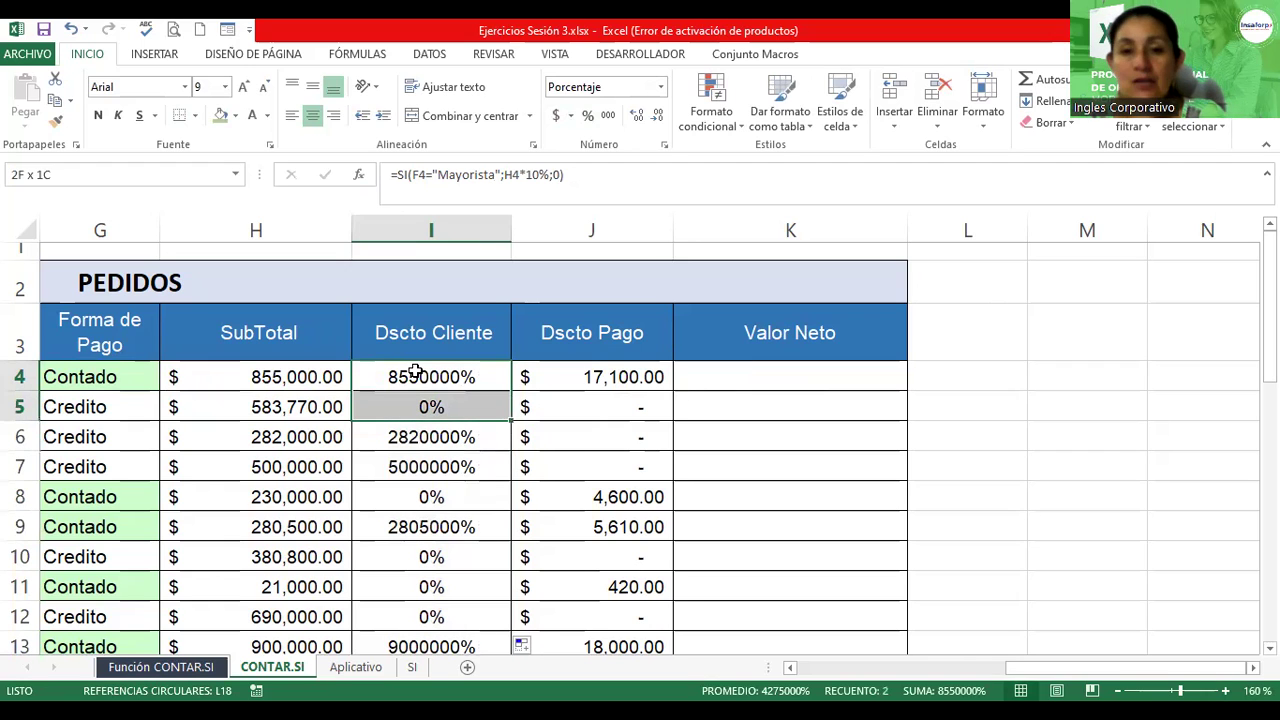
key(shift+Down)
key(shift+Down)
key(shift+Down)
key(shift+Down)
key(shift+Up)
key(shift+Up)
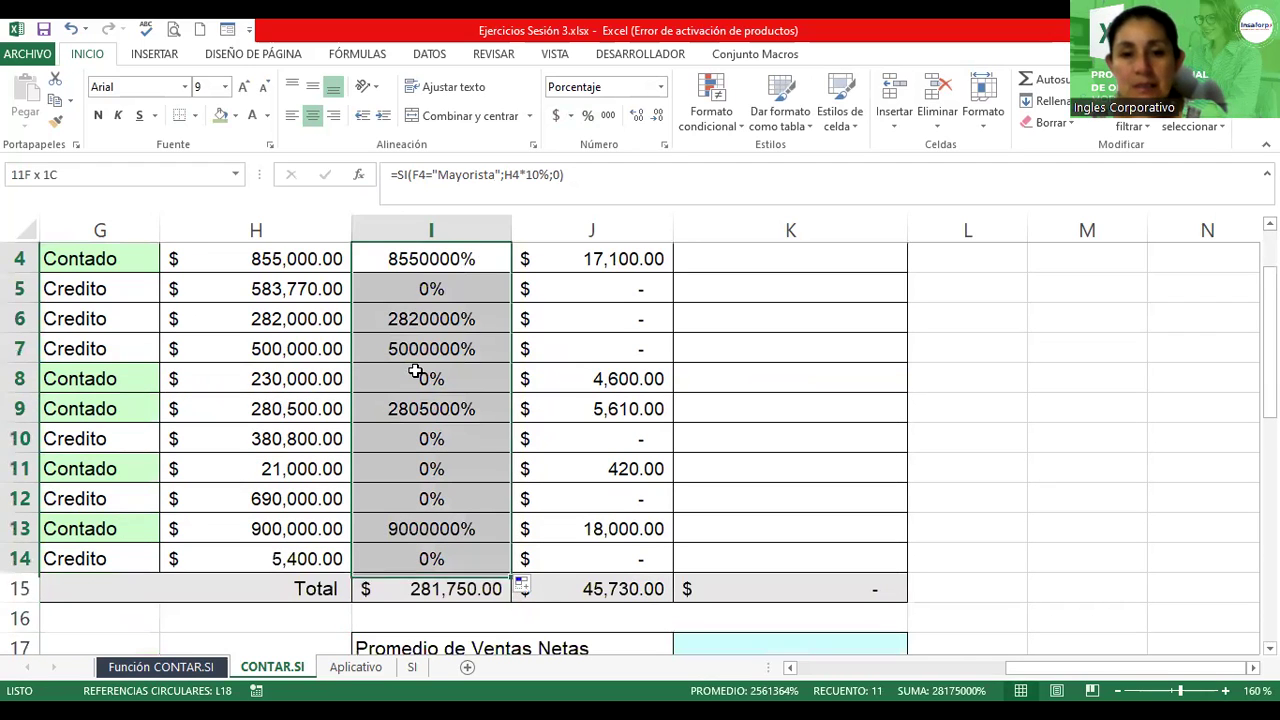
click(659, 90)
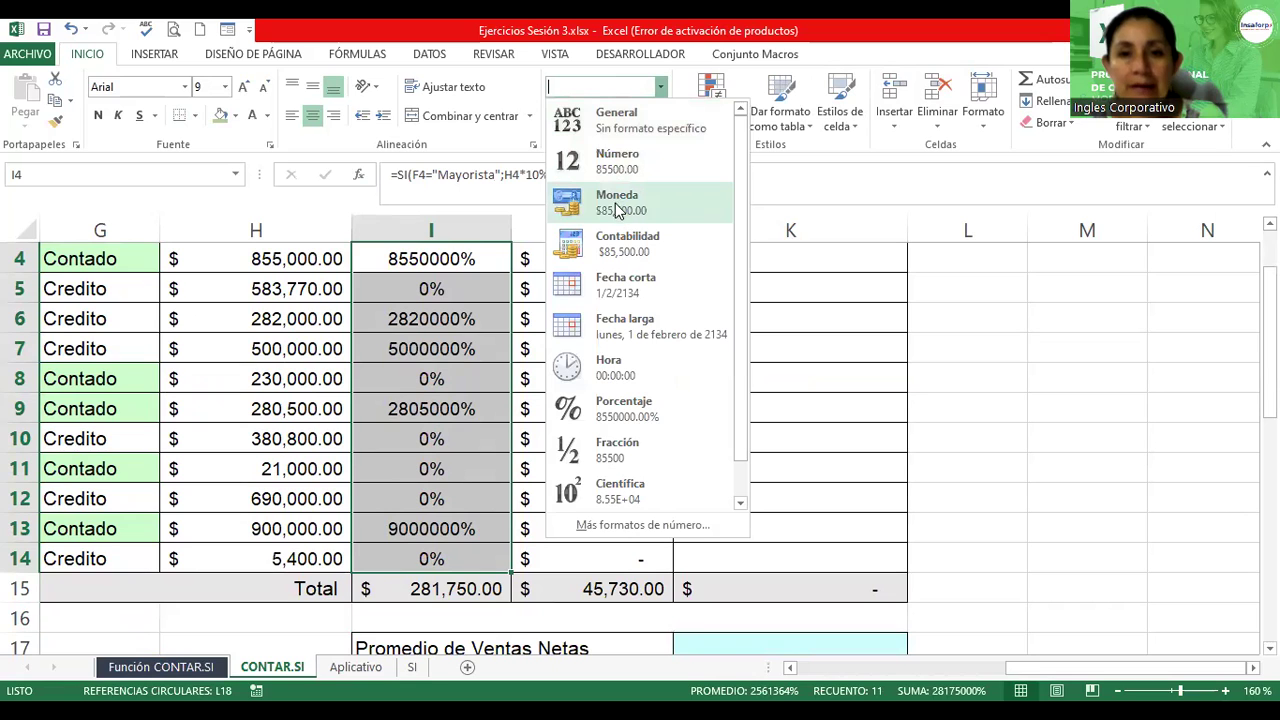
key(Return)
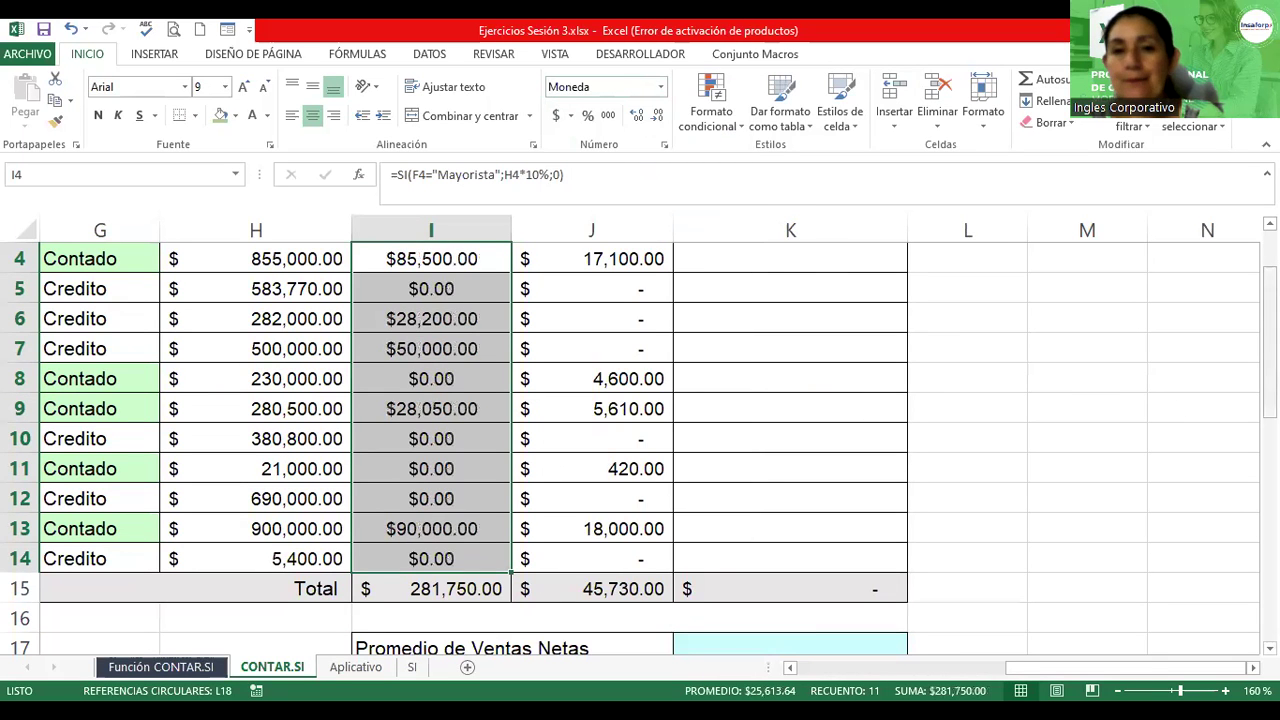
drag(1269, 410, 1269, 385)
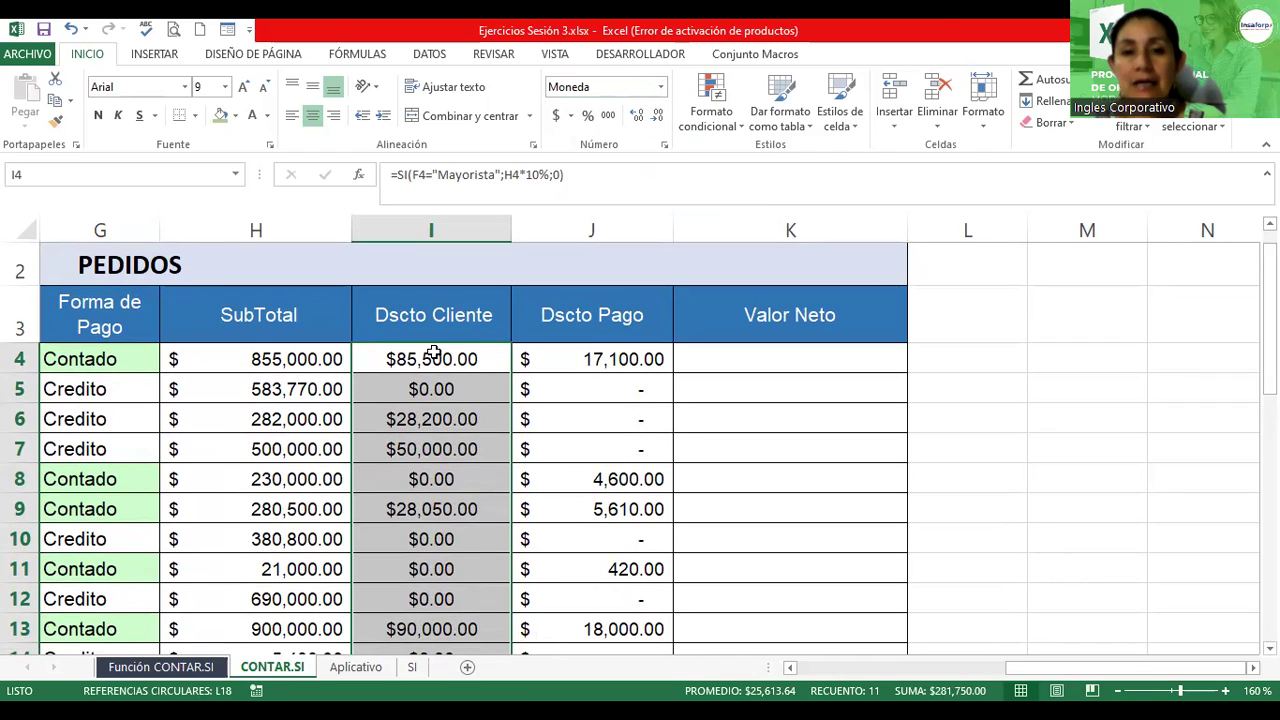
Open I4's =SI(F4="Mayorista";H4*10%;0) formula in edit mode to review it
shift+click(440, 390)
click(432, 358)
double_click(425, 360)
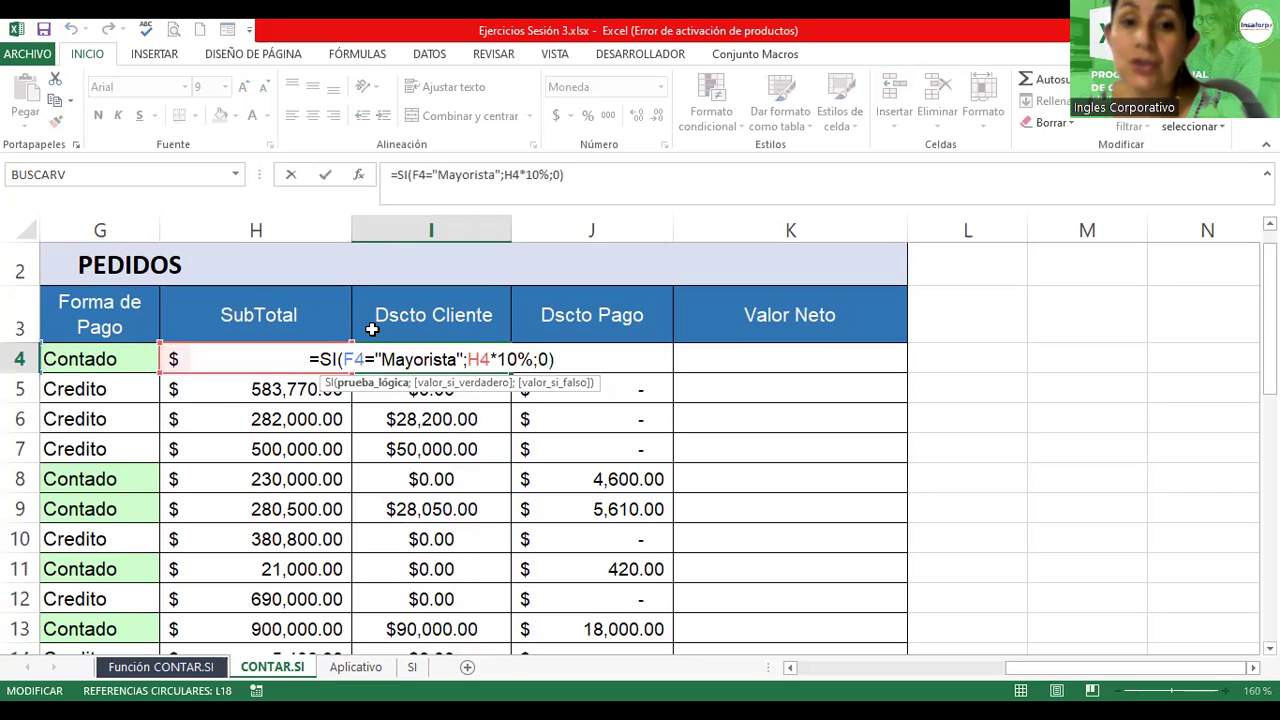
drag(343, 355, 461, 355)
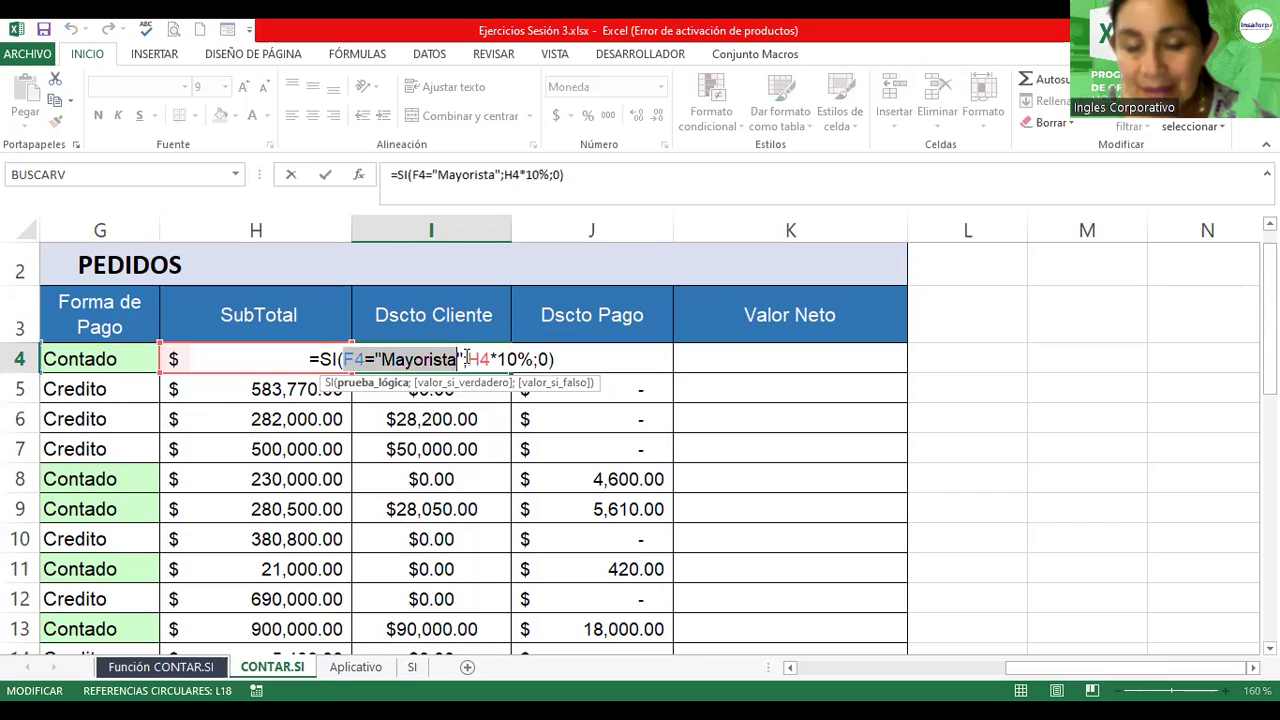
drag(467, 358, 529, 358)
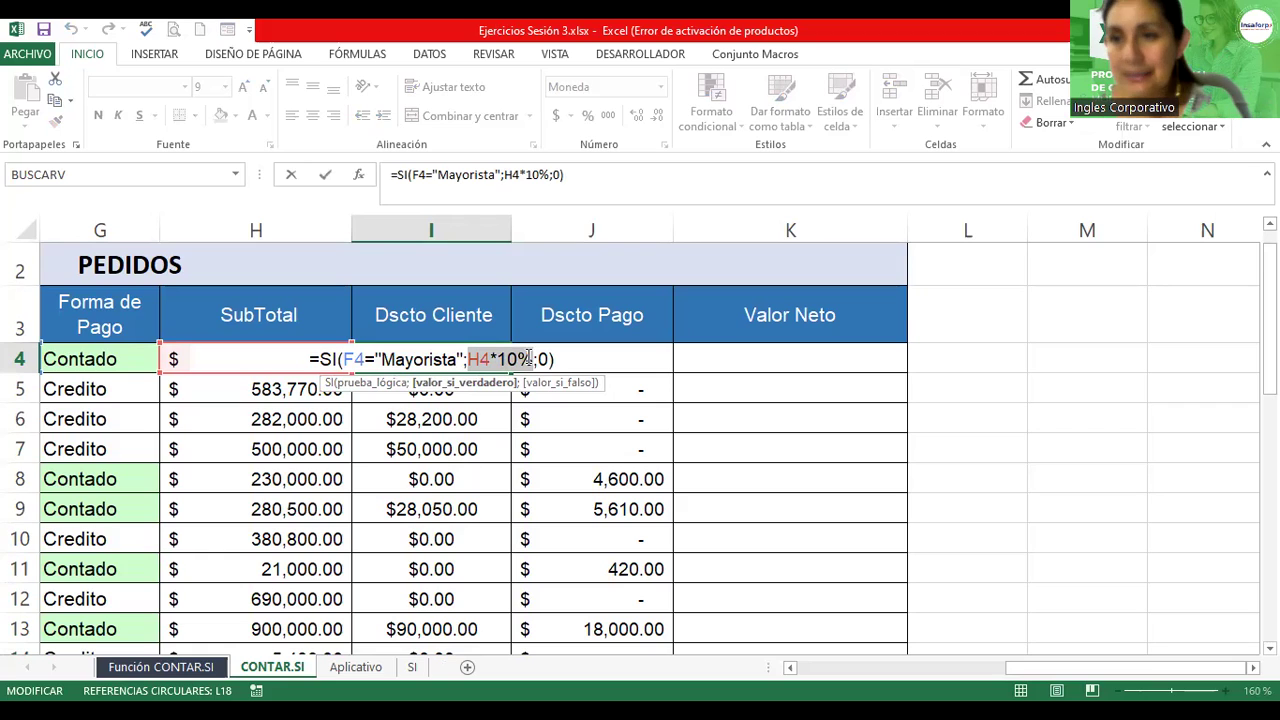
drag(529, 358, 534, 358)
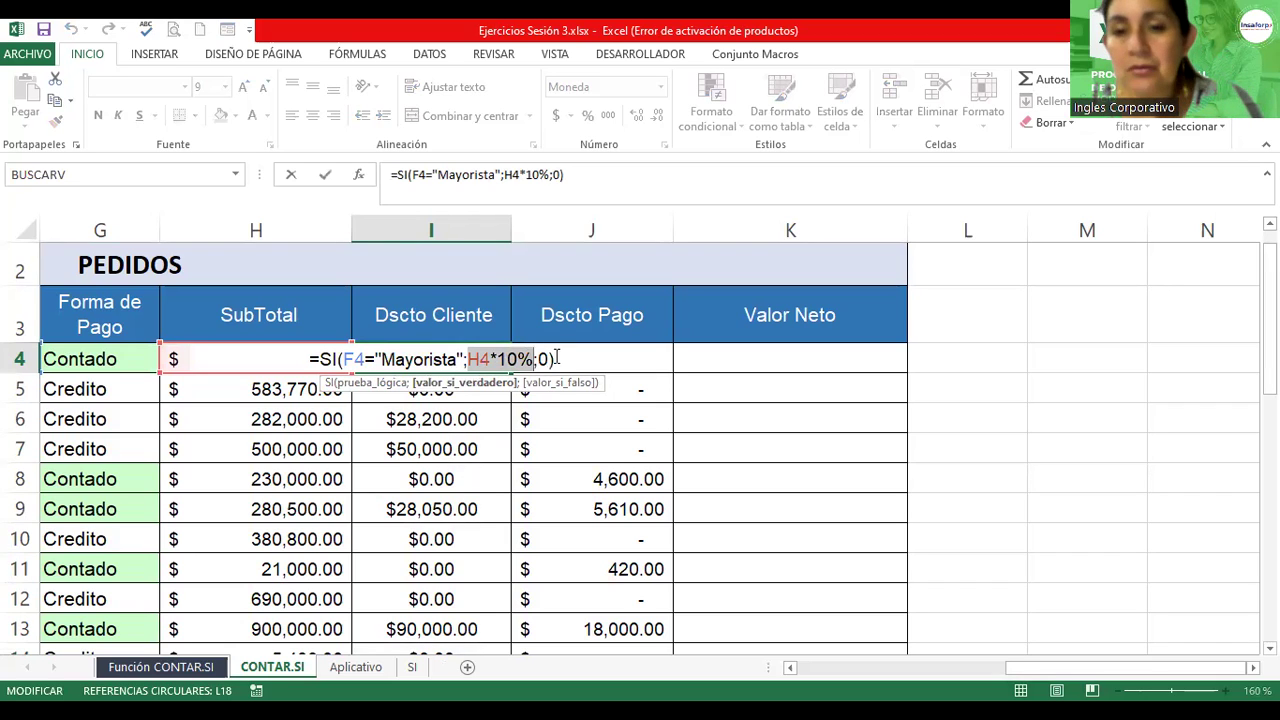
click(549, 358)
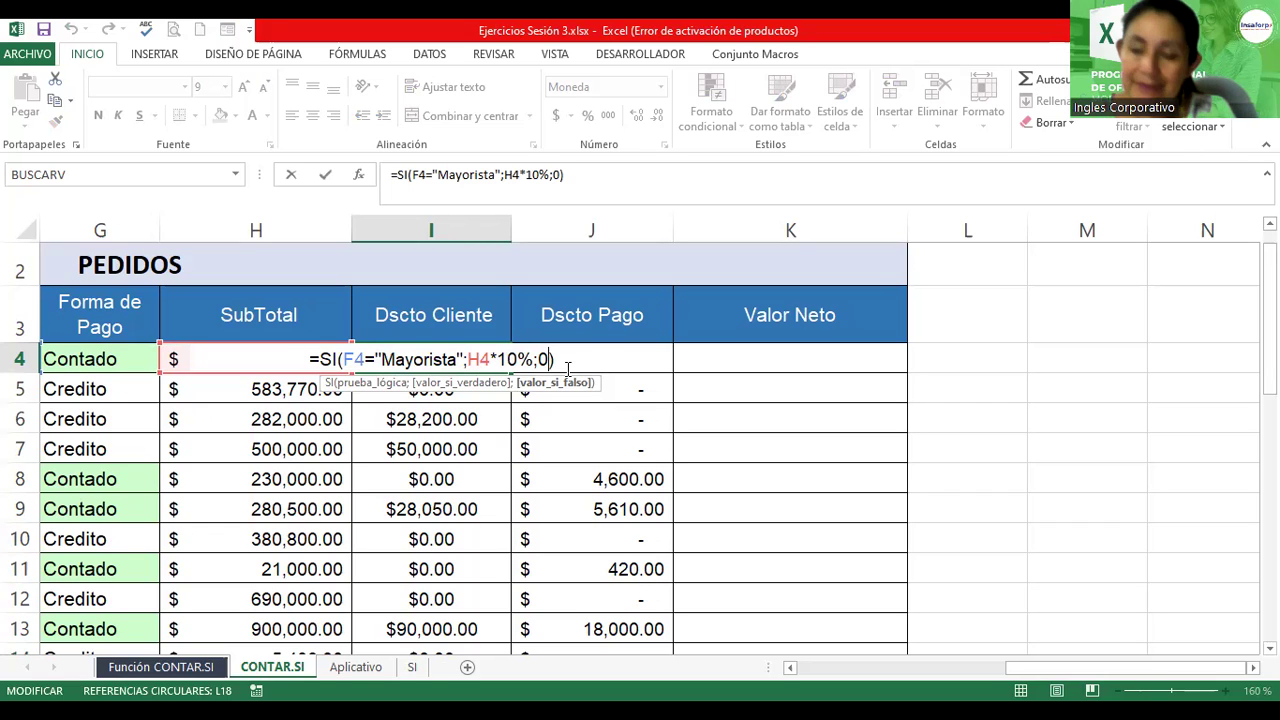
key(Return)
click(445, 358)
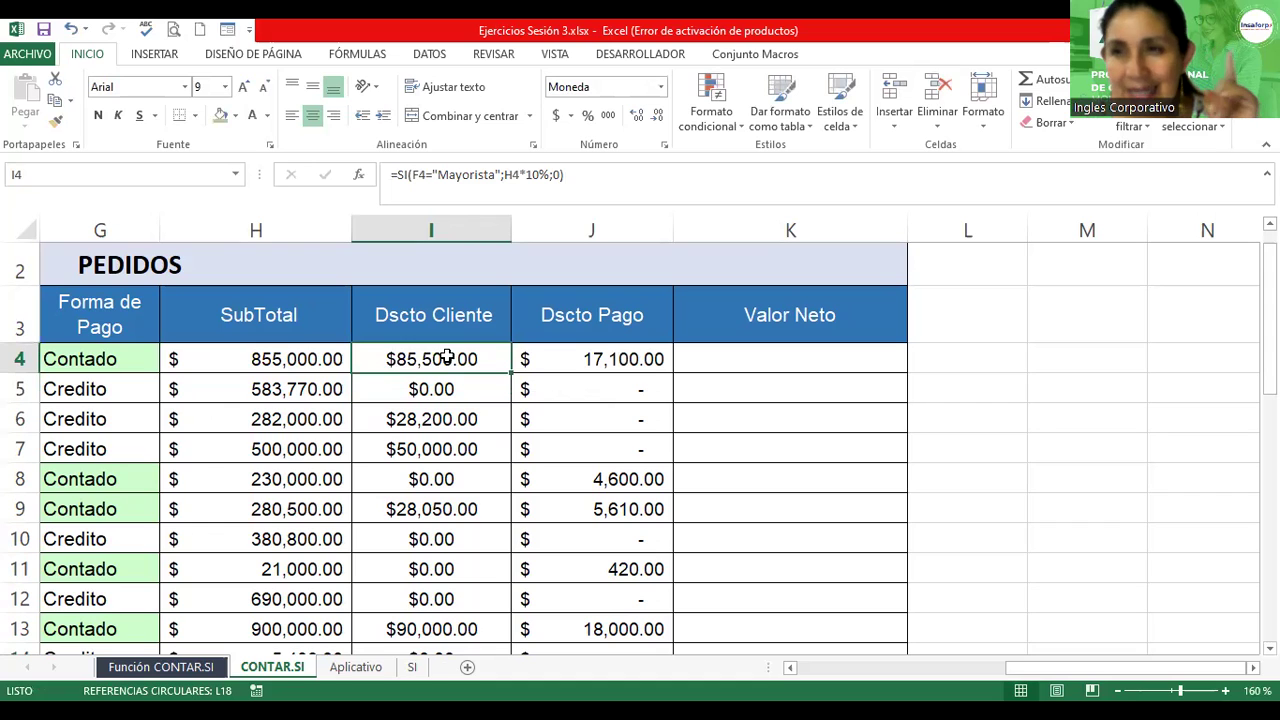
mouse_move(445, 358)
mouse_down()
mouse_move(480, 666)
mouse_move(466, 557)
mouse_up()
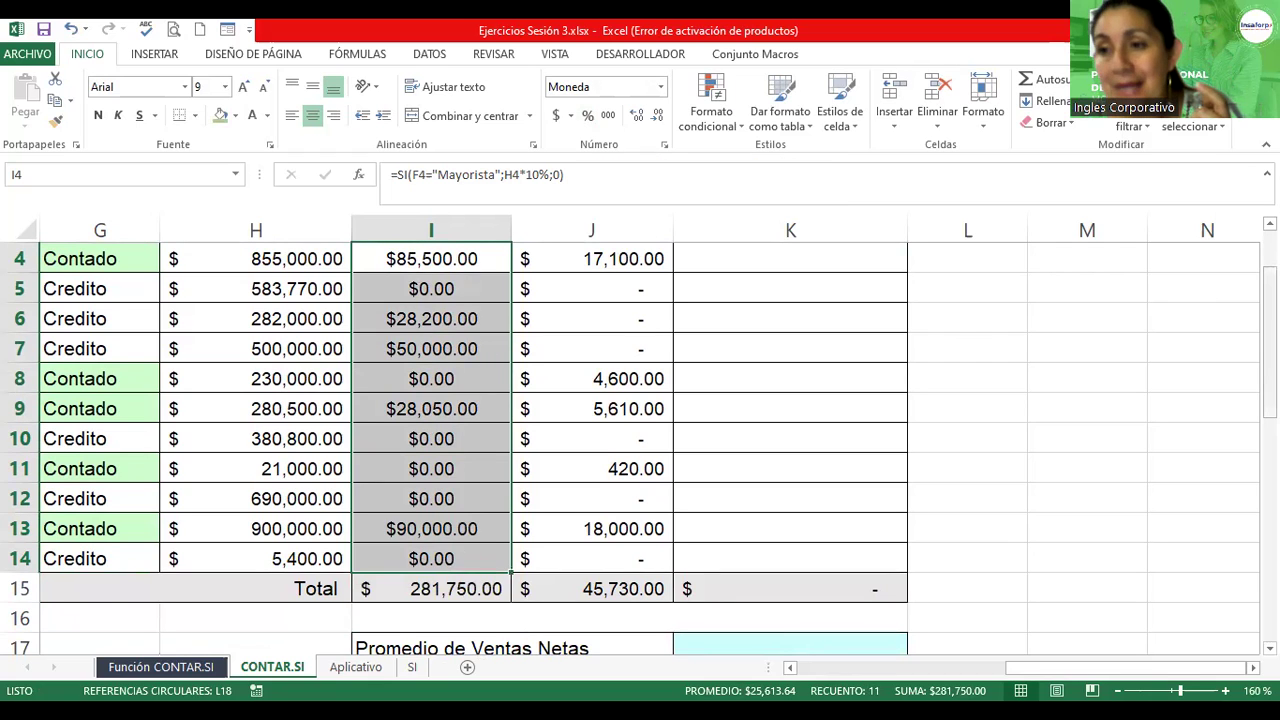
drag(1270, 340, 1270, 310)
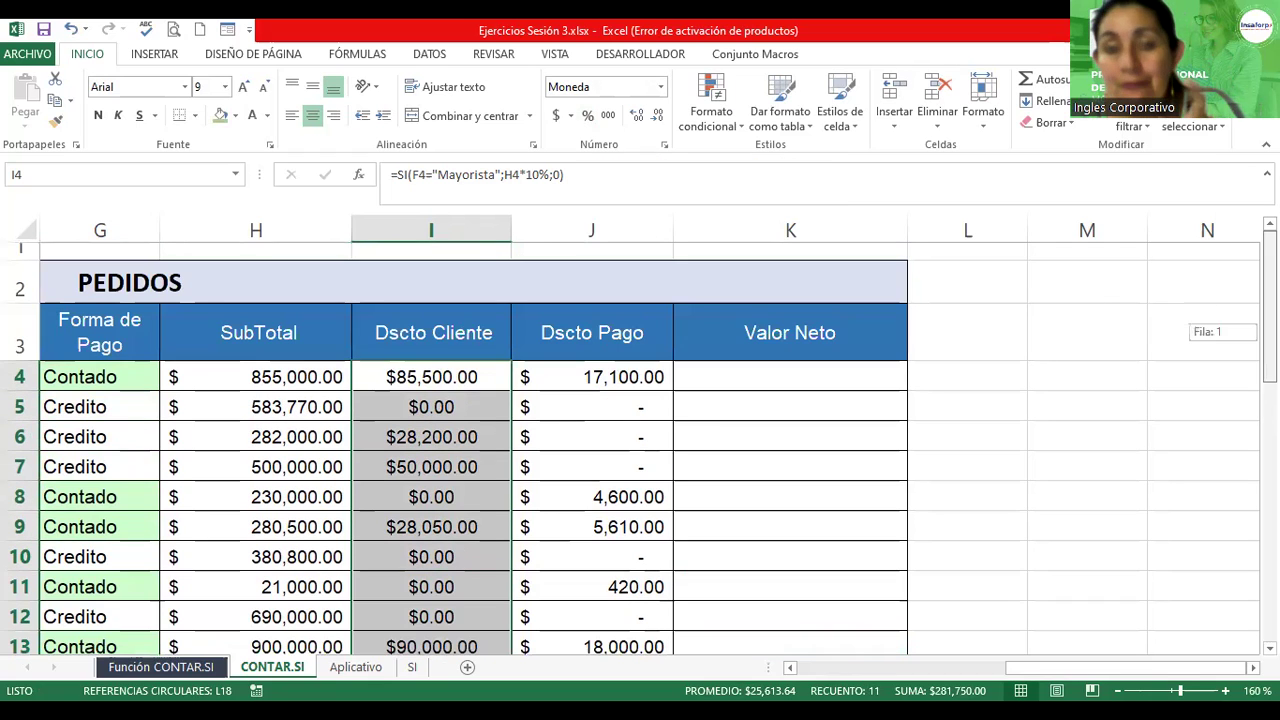
click(663, 91)
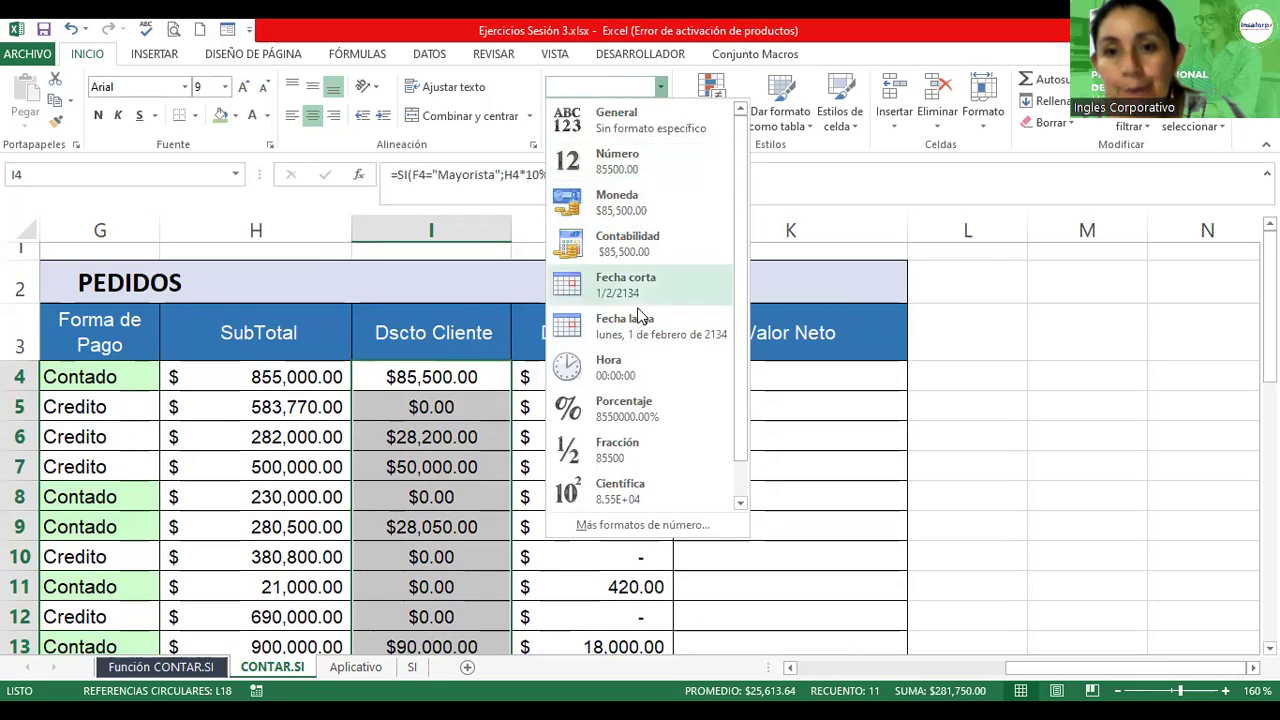
click(645, 422)
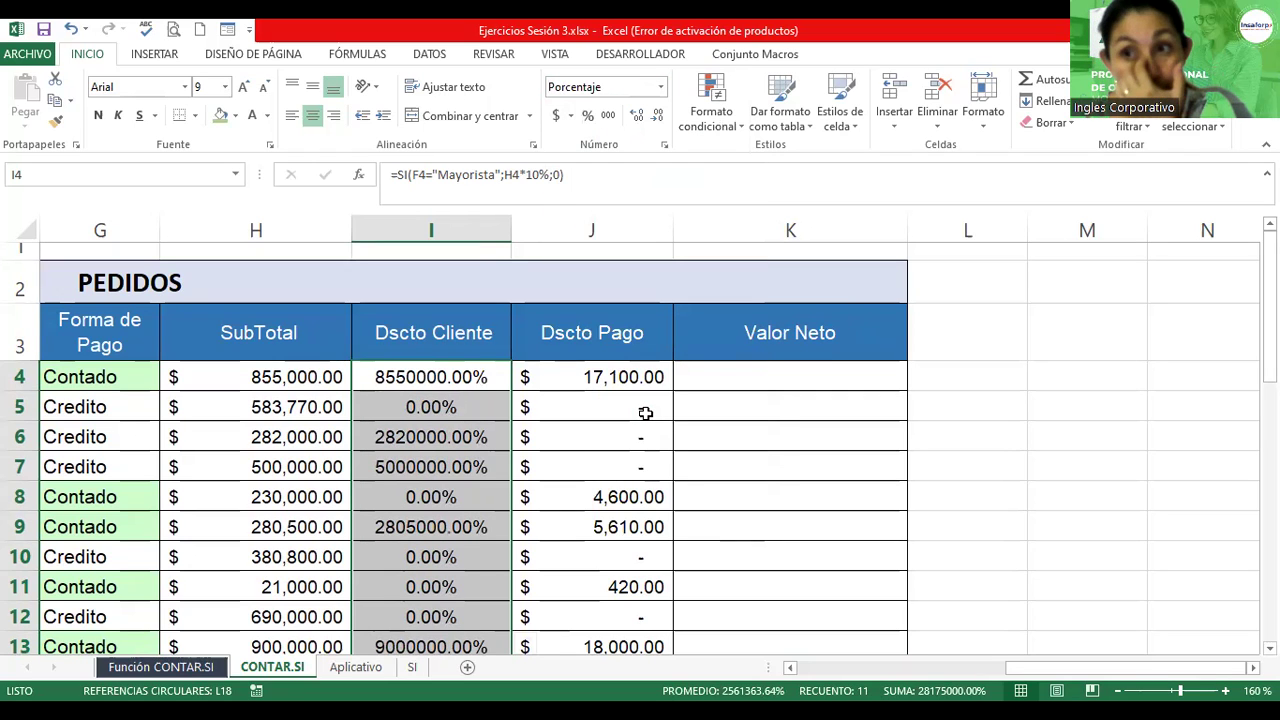
click(667, 87)
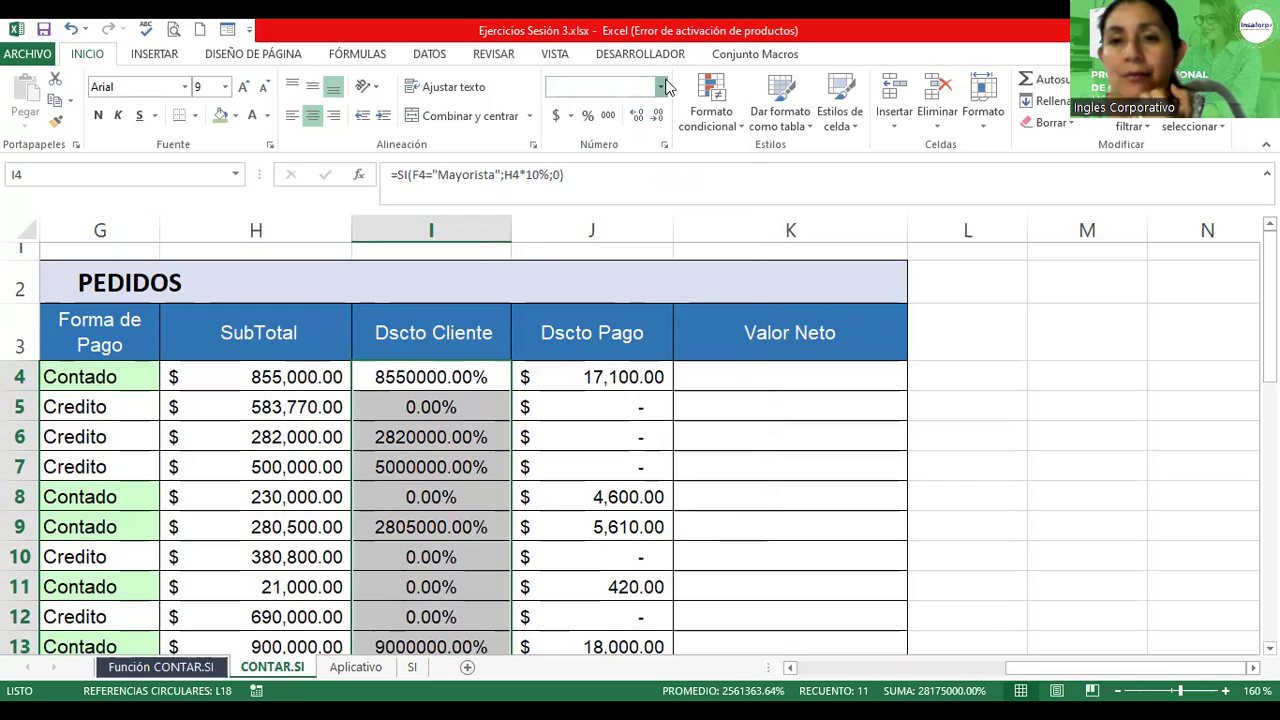
click(622, 174)
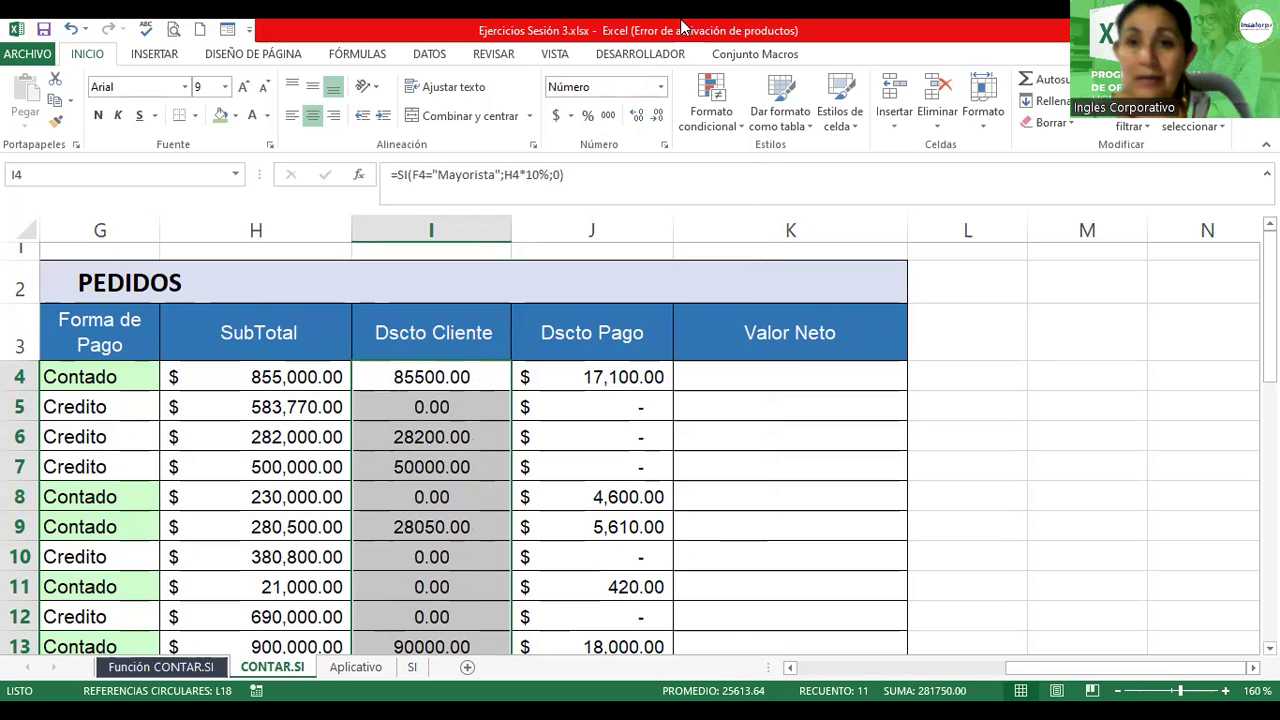
click(661, 89)
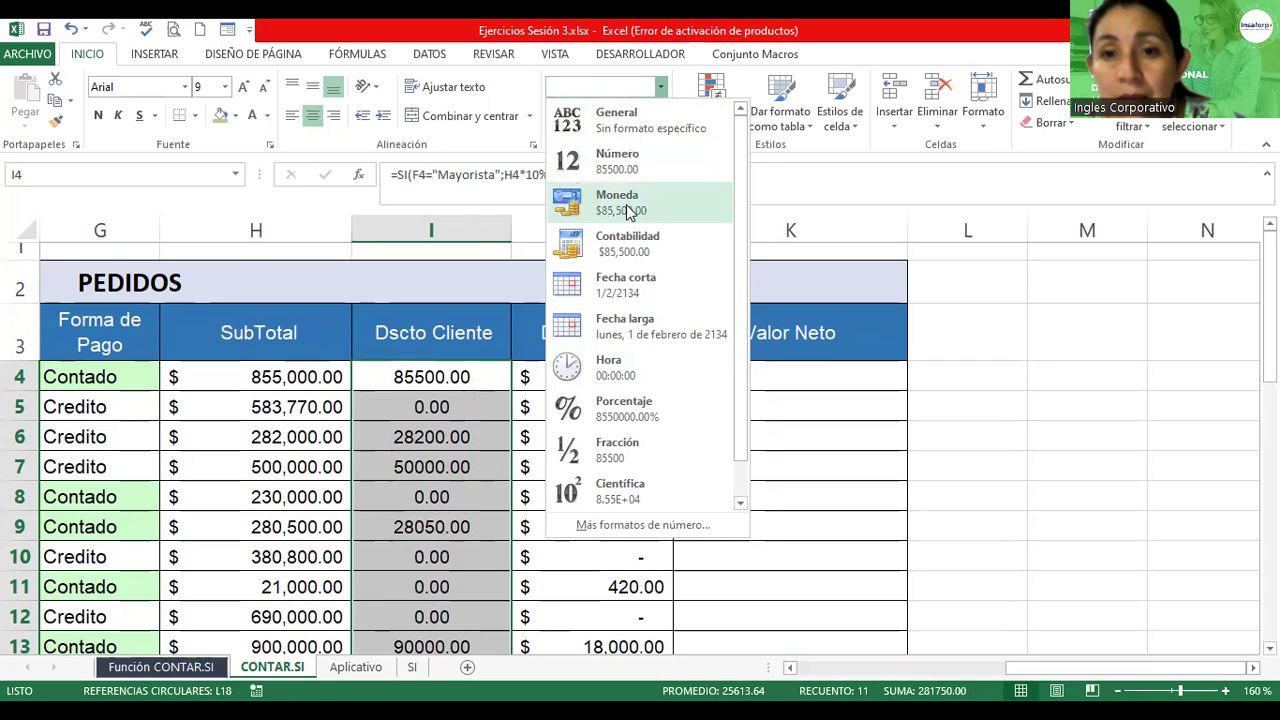
click(628, 204)
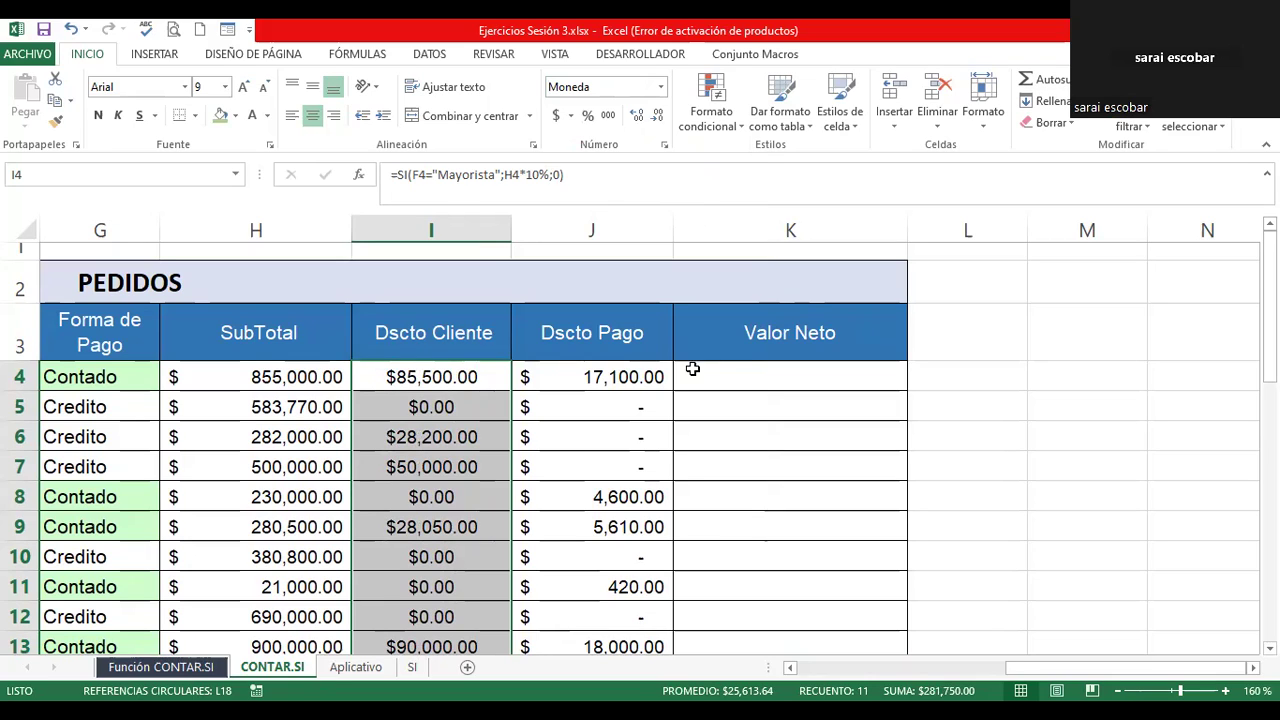
double_click(650, 377)
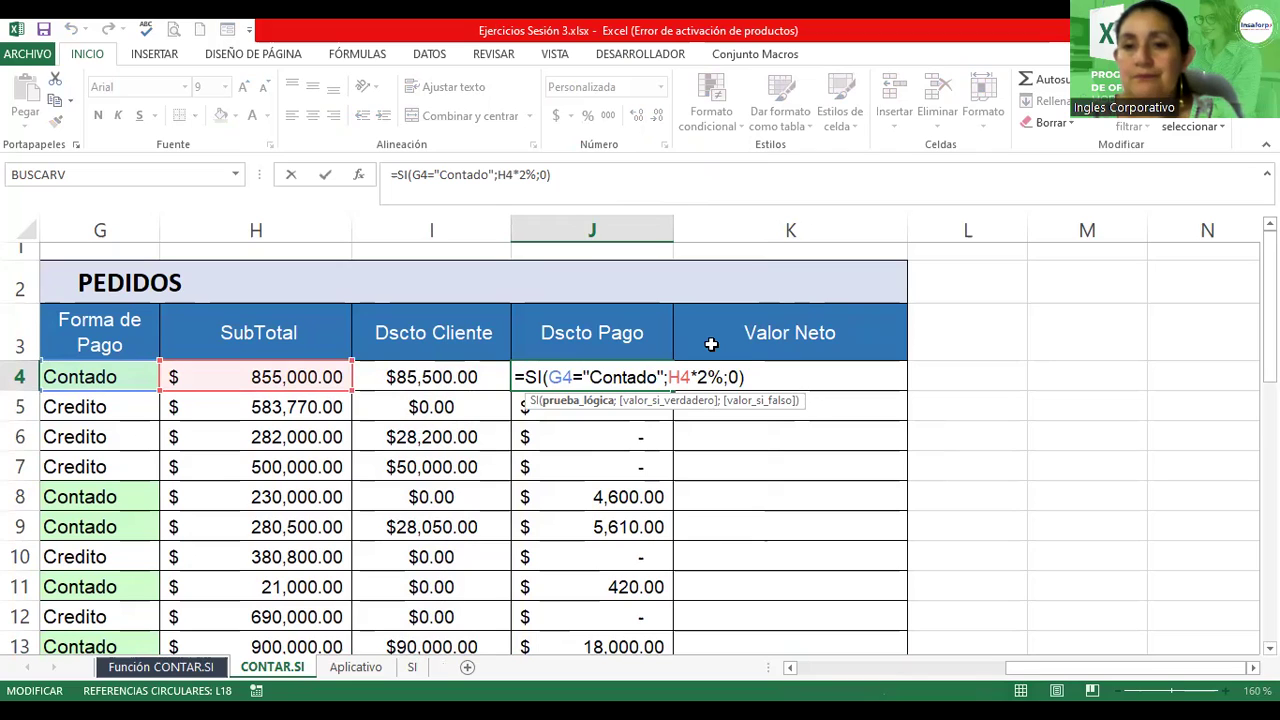
click(752, 375)
key(Return)
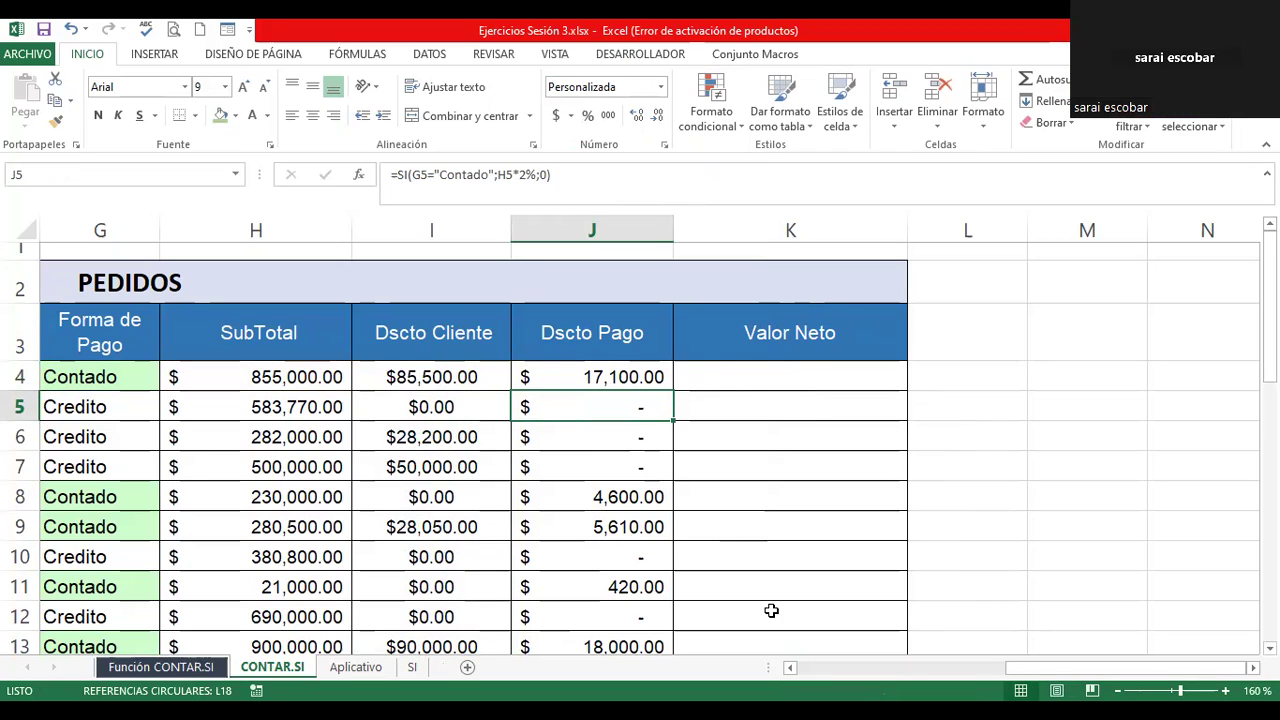
double_click(604, 381)
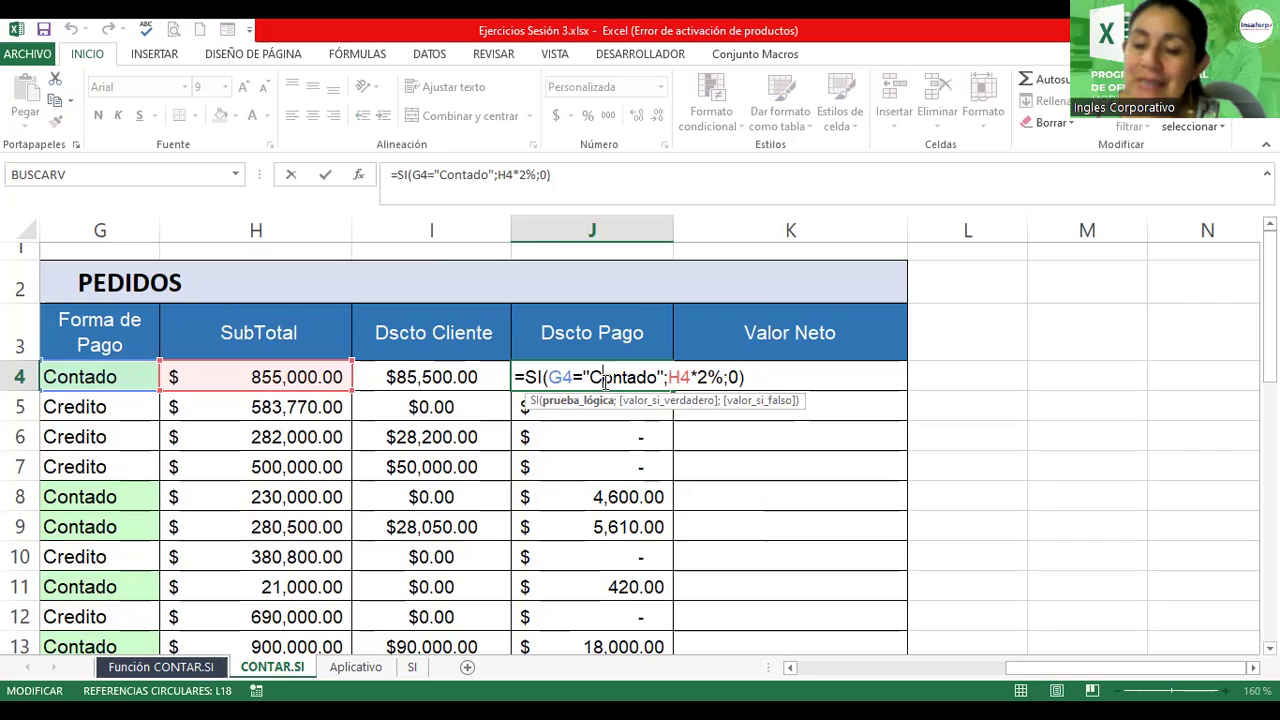
key(Return)
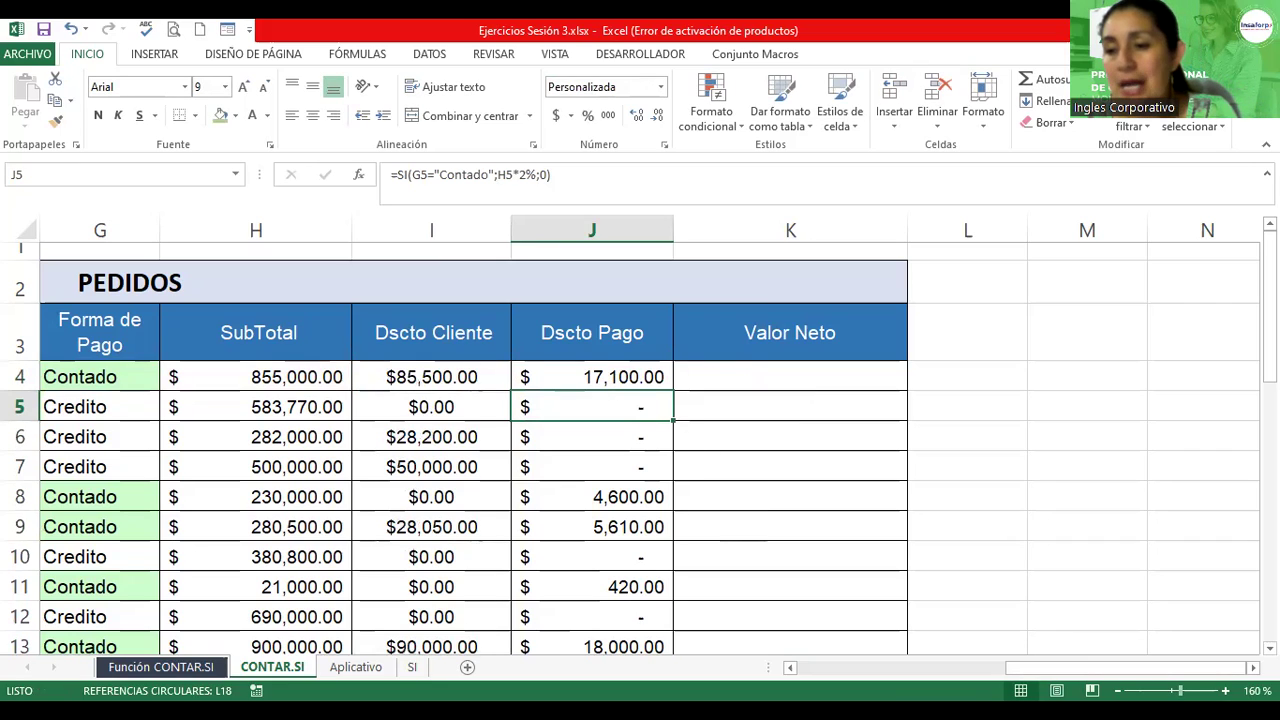
click(1117, 690)
click(1117, 690)
click(1117, 690)
click(1117, 690)
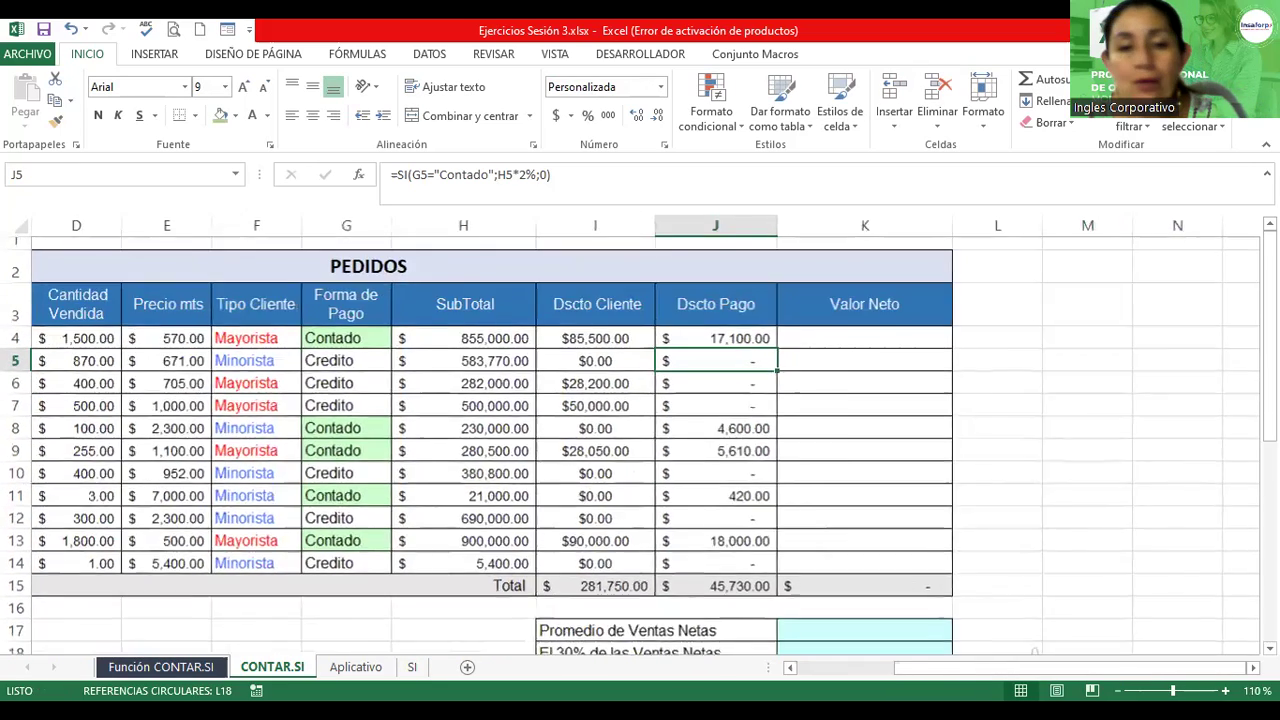
click(1117, 690)
drag(1118, 670, 1048, 670)
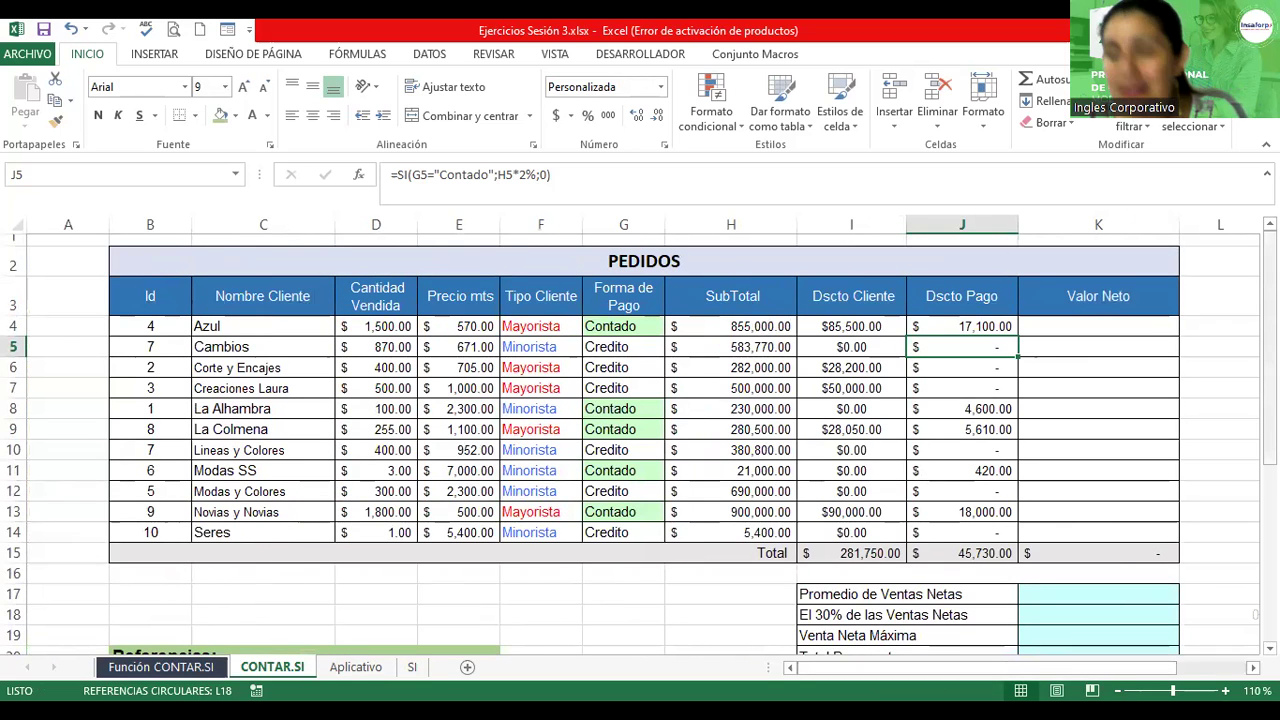
drag(1268, 360, 1268, 426)
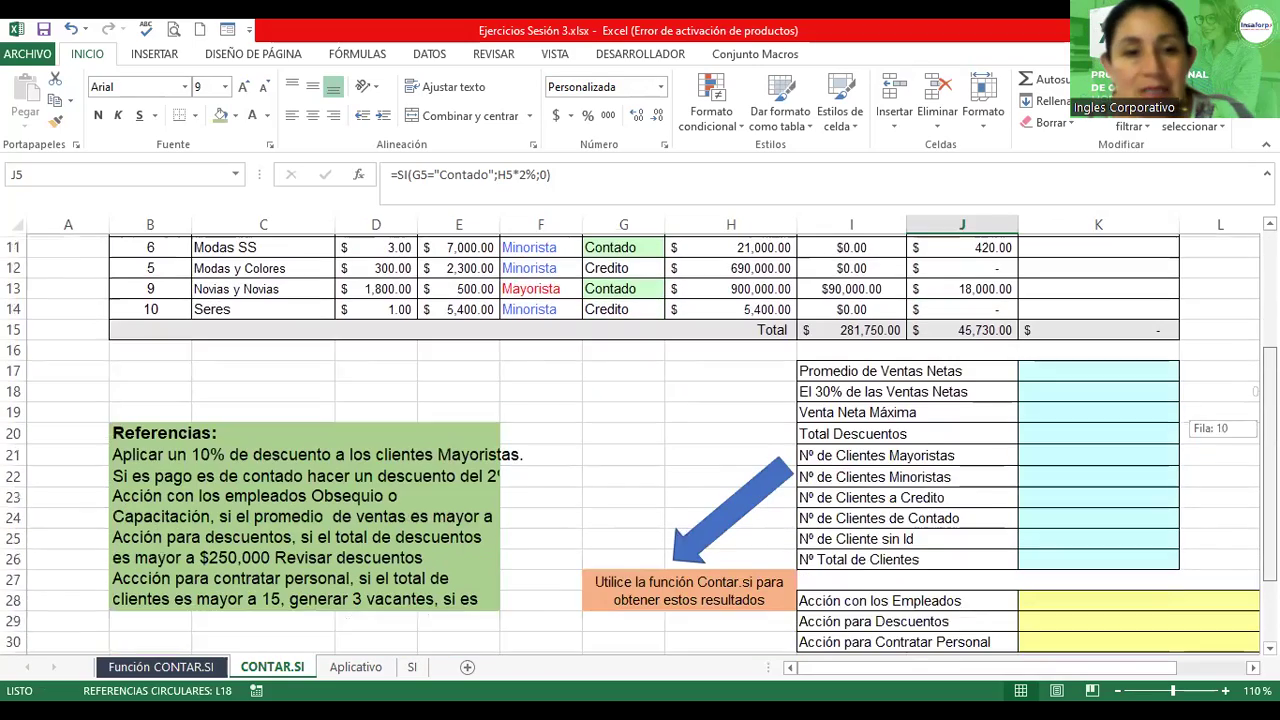
drag(1268, 426, 1268, 536)
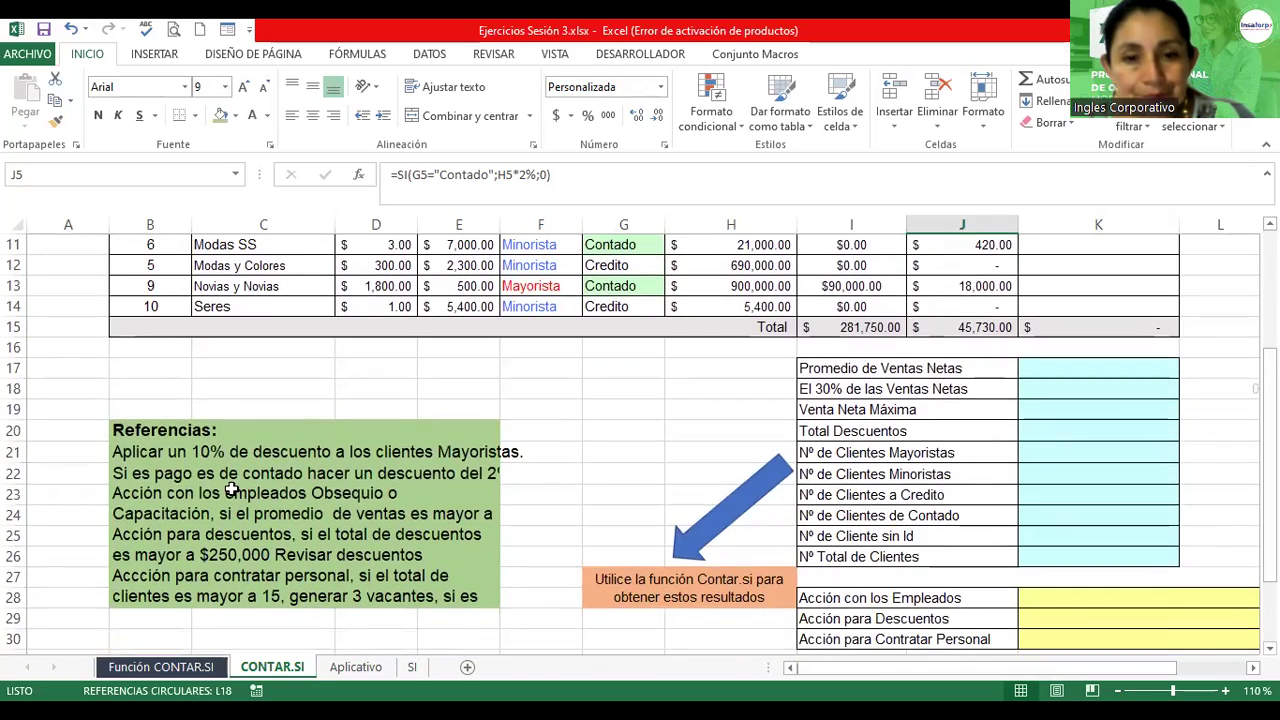
click(128, 476)
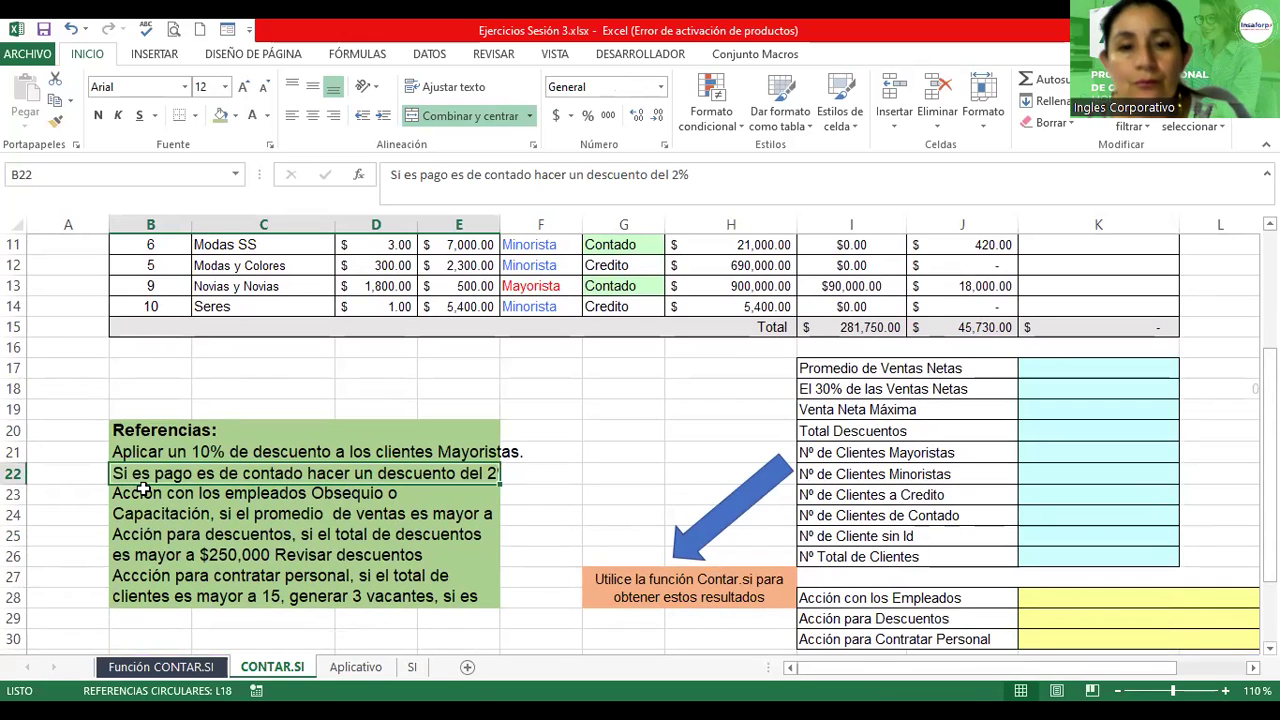
click(148, 495)
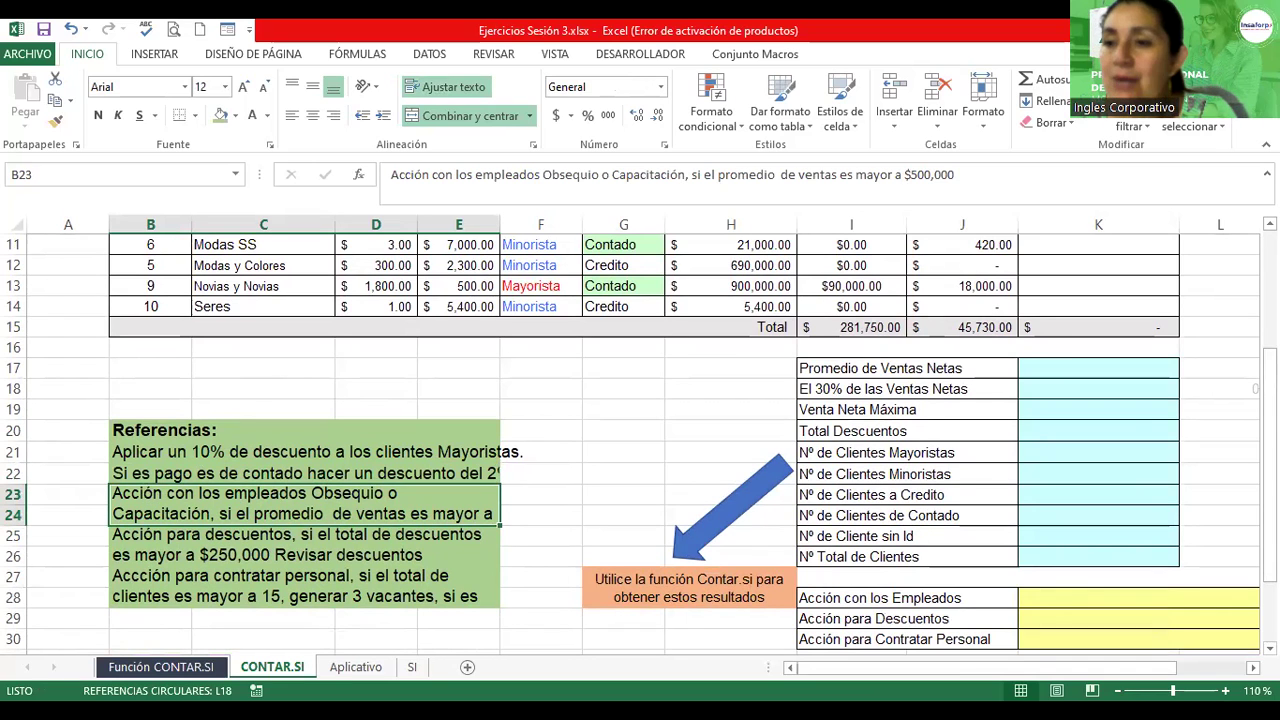
scroll(740, 500, up, 3)
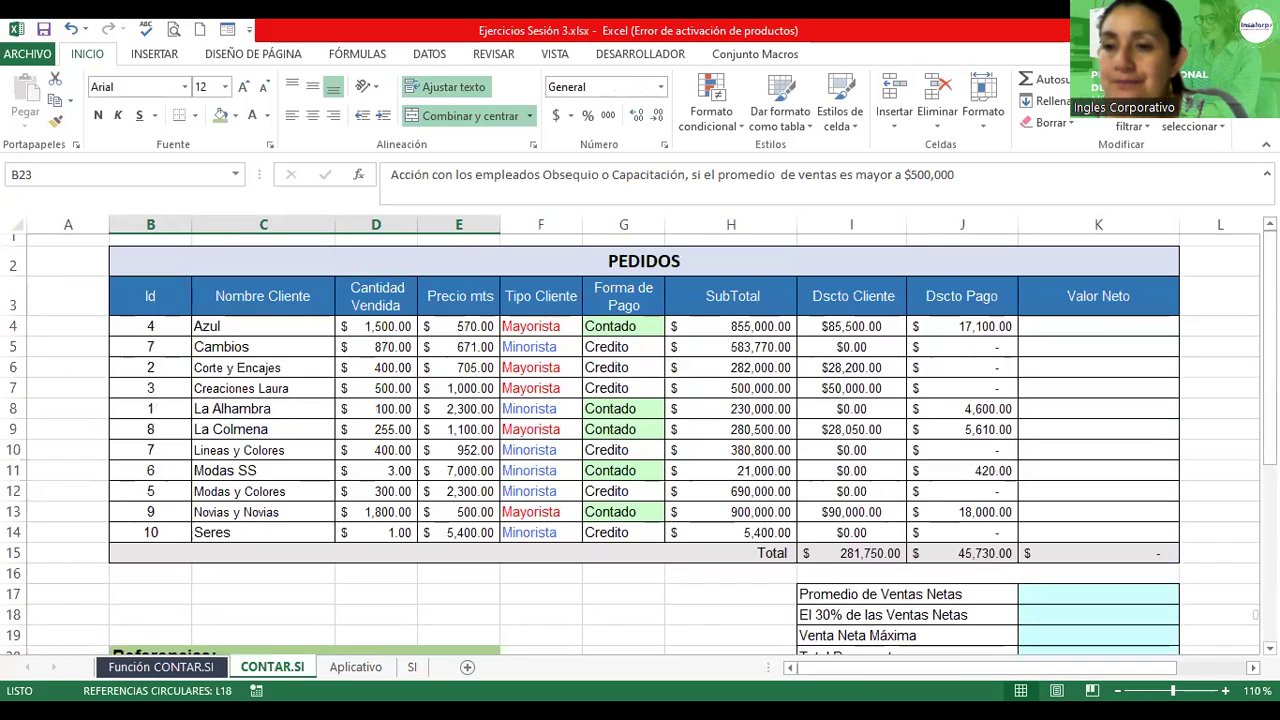
click(1094, 322)
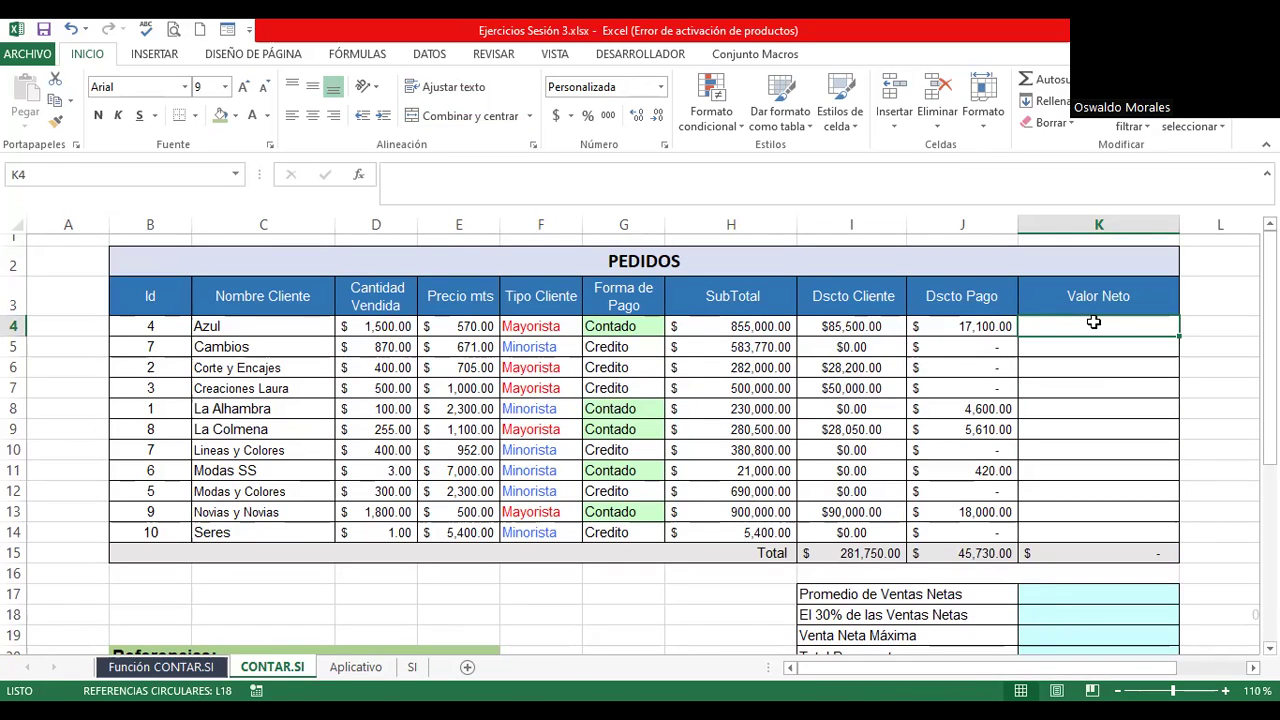
Enter =H4-I4-J4 in K4 and fill it down to K14, totalling 4,400,990.00
text(=)
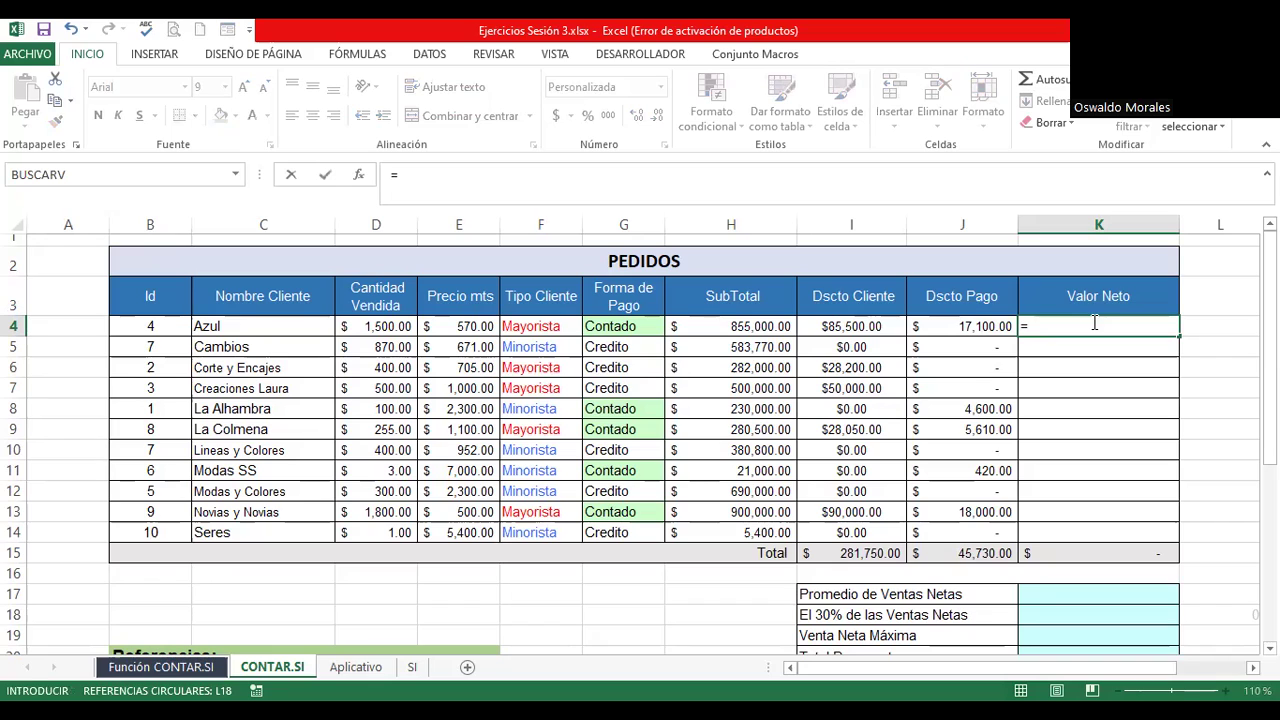
click(718, 326)
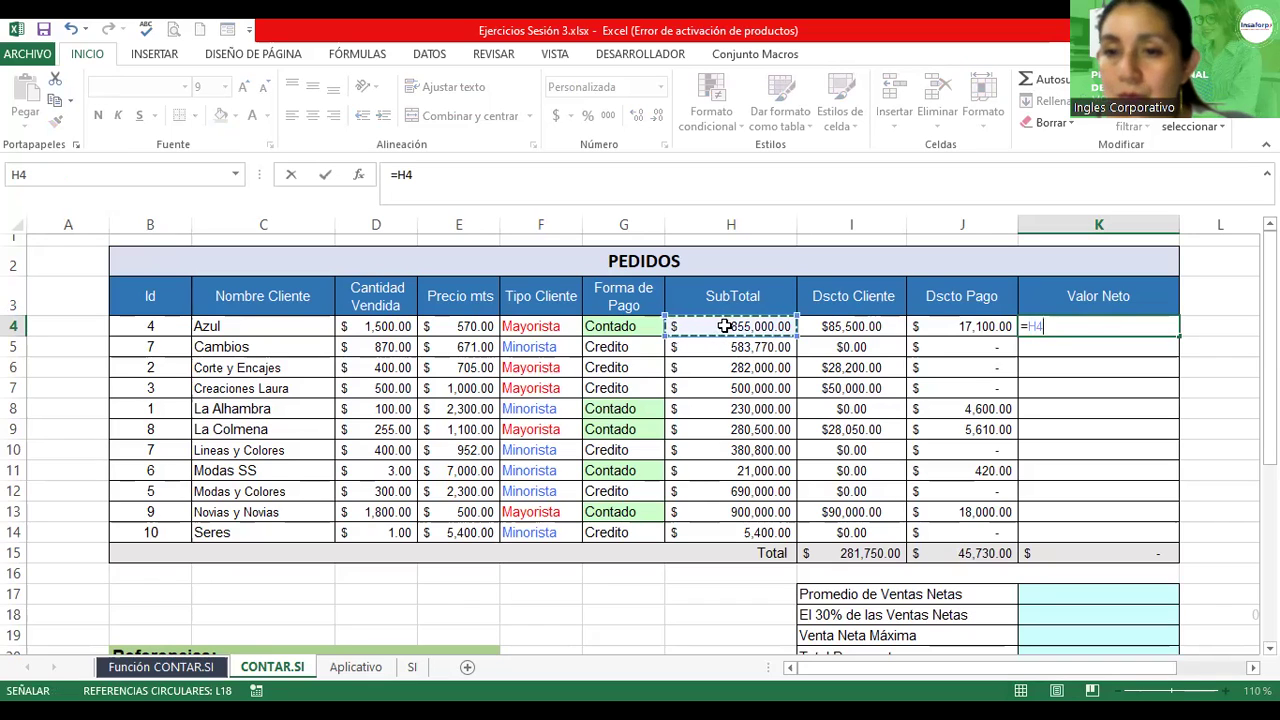
click(851, 327)
click(776, 327)
text(-)
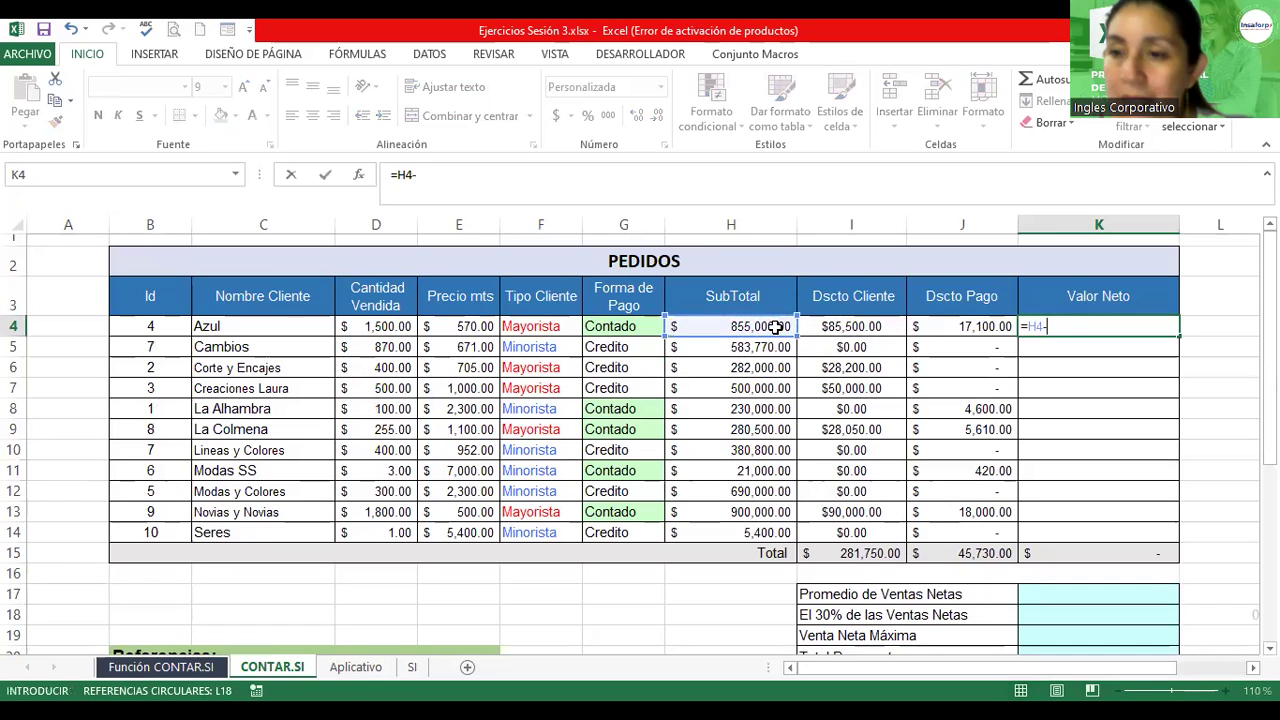
click(837, 326)
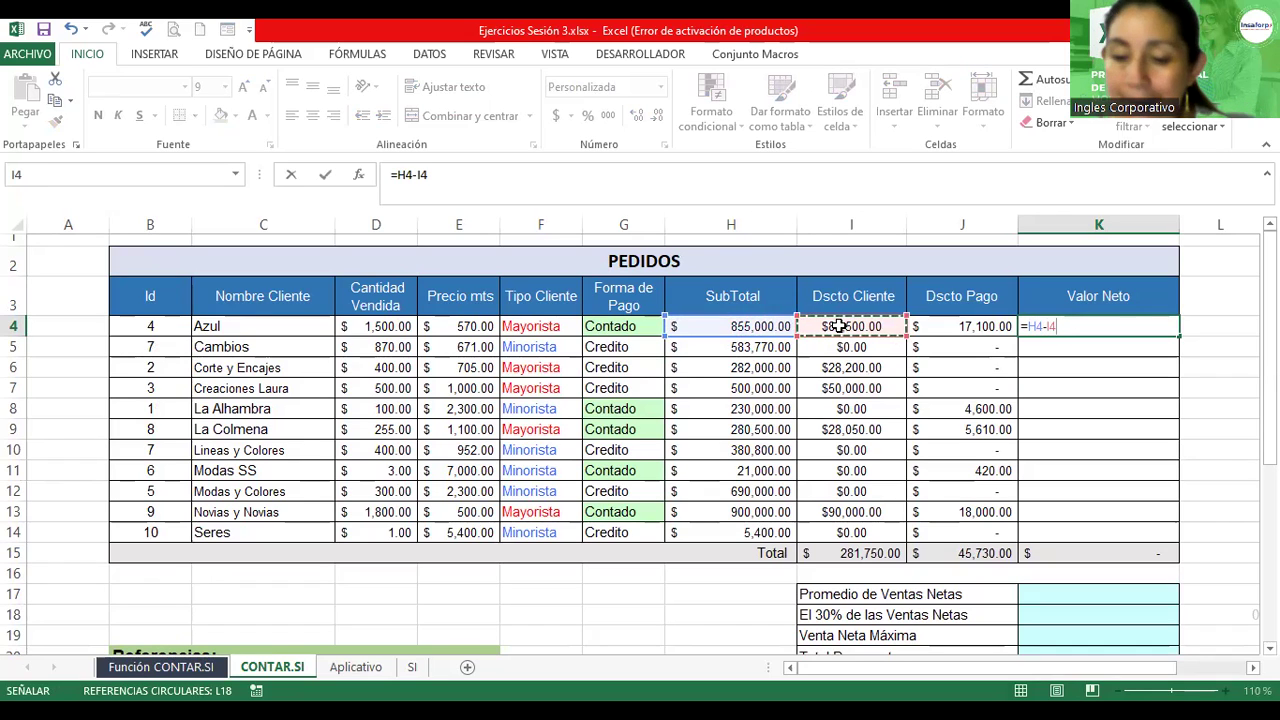
text(-)
click(968, 326)
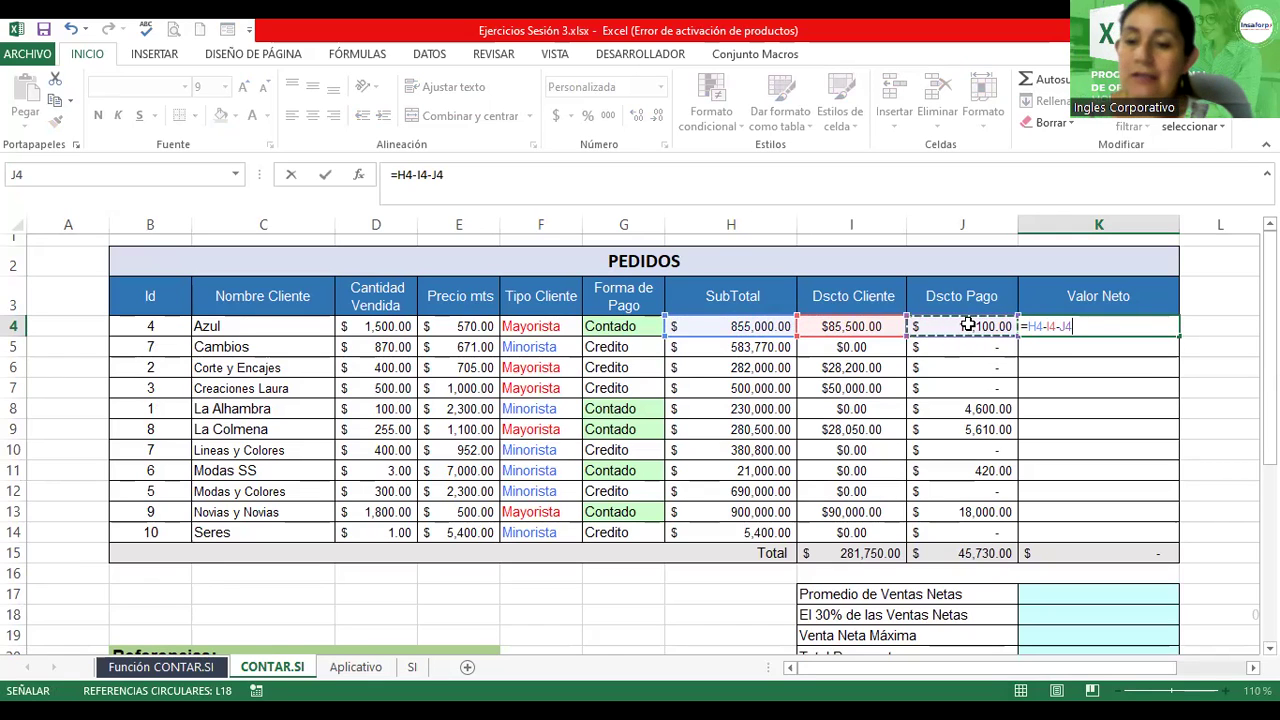
key(Return)
click(1040, 327)
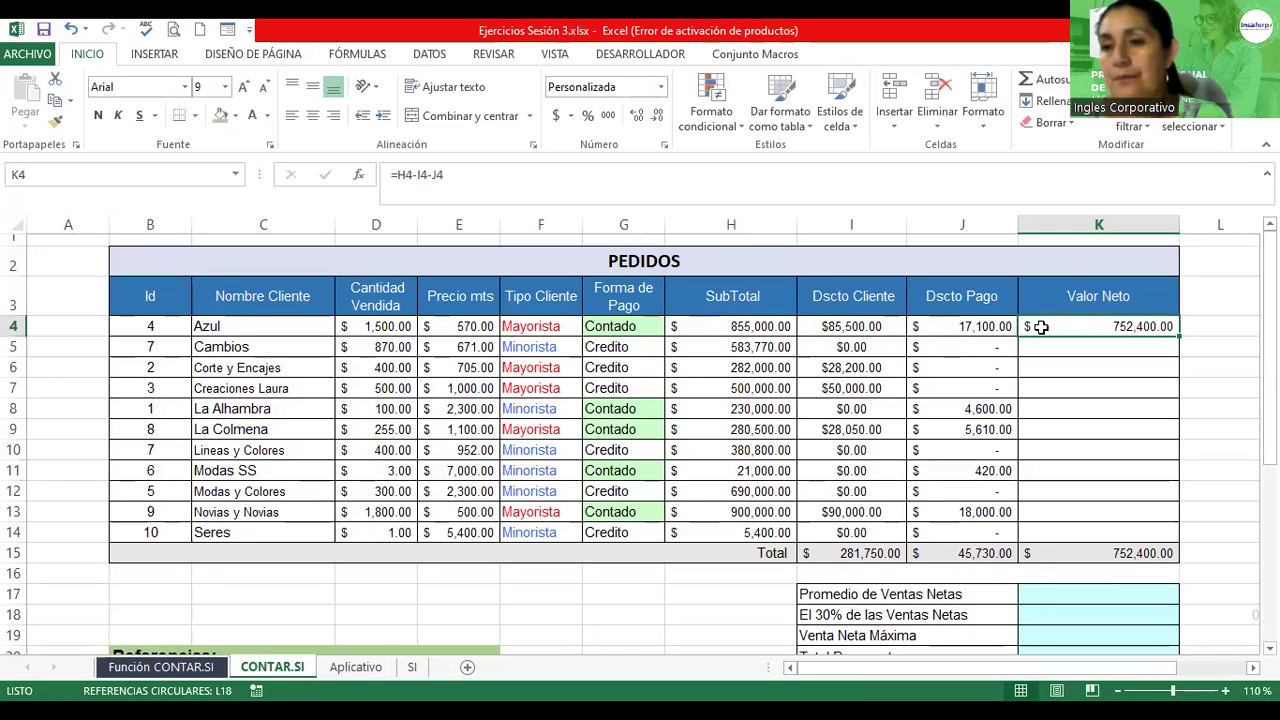
double_click(1179, 337)
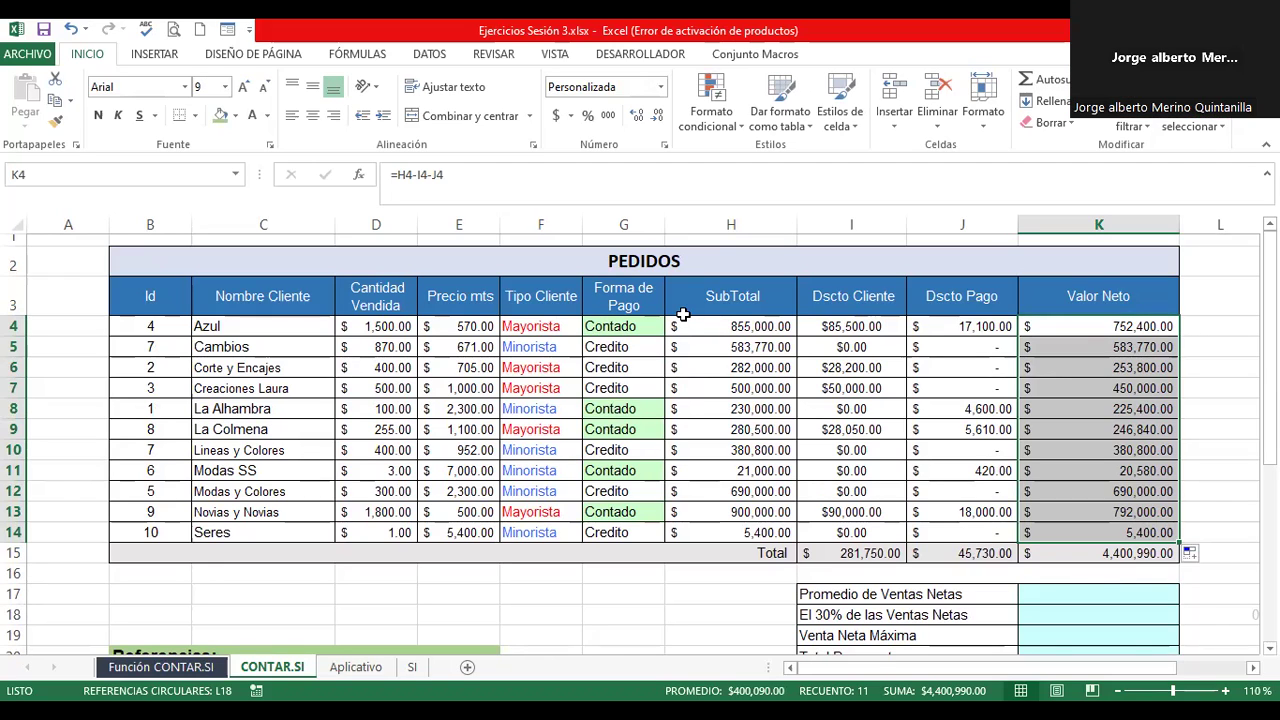
Make the Valor Neto amounts K4:K14 bold and check the summary result cells K18:K30
click(99, 116)
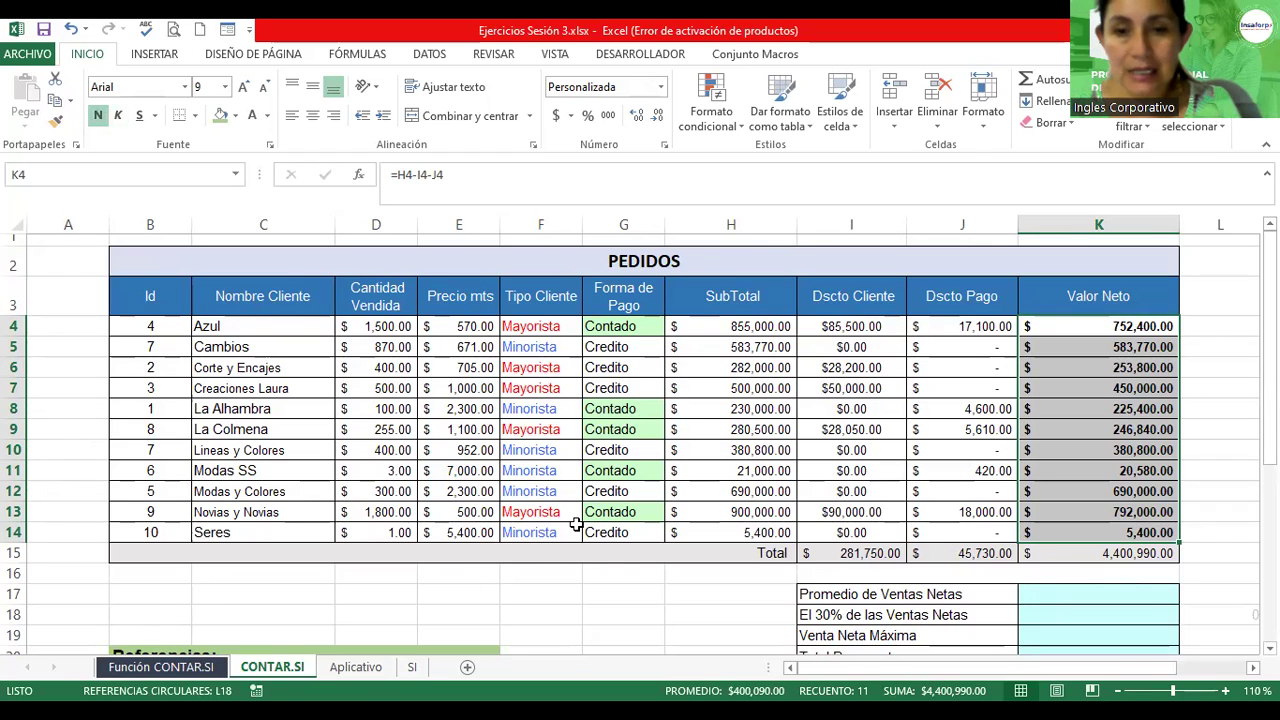
click(784, 388)
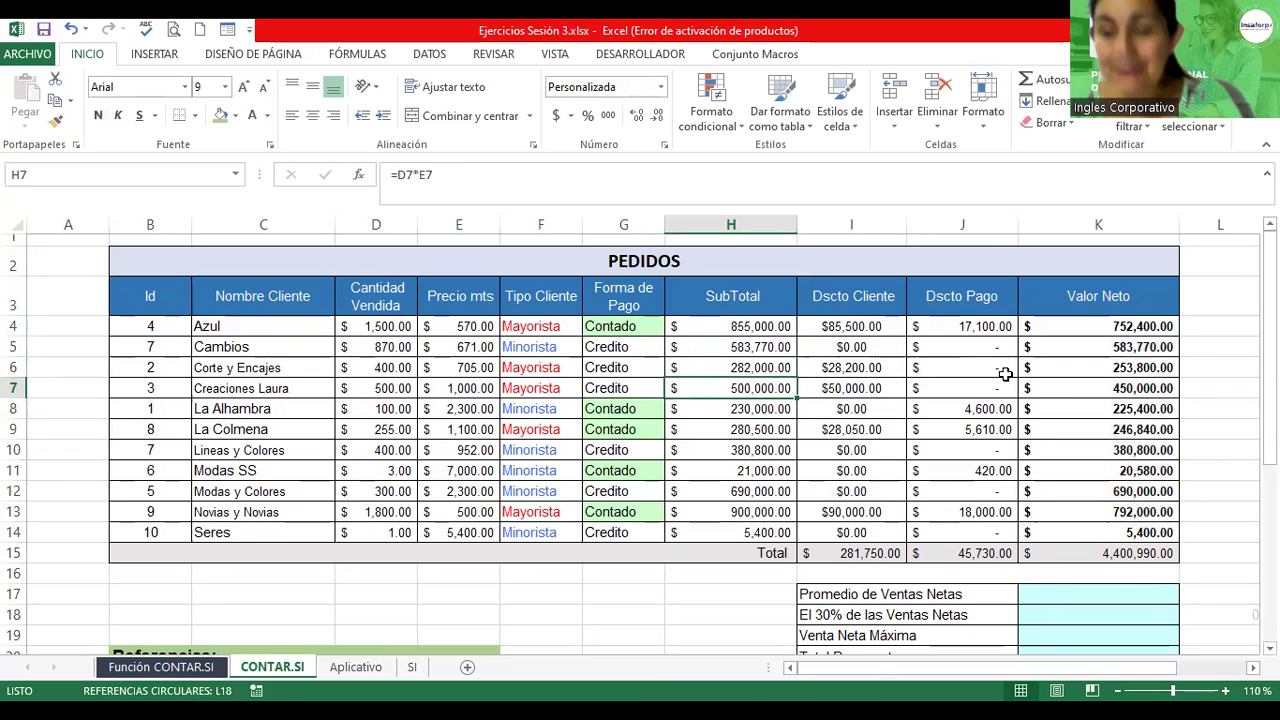
drag(1268, 393, 1268, 450)
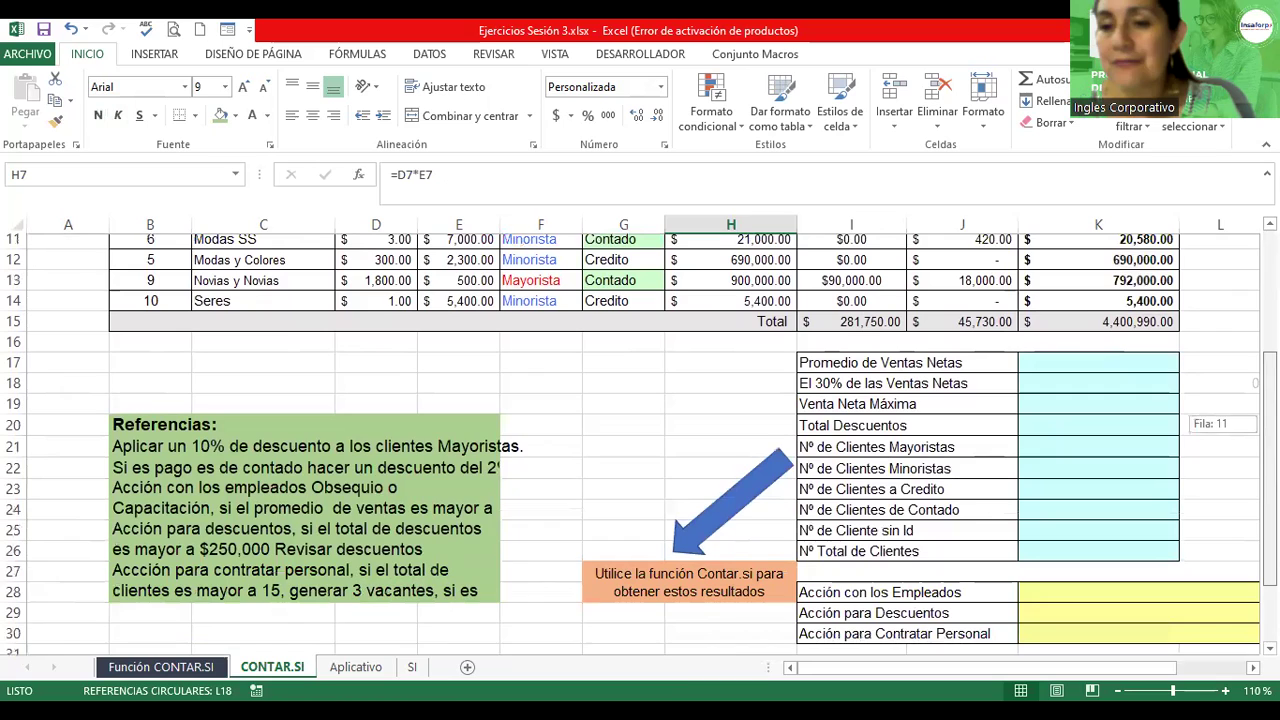
drag(1100, 388, 1100, 515)
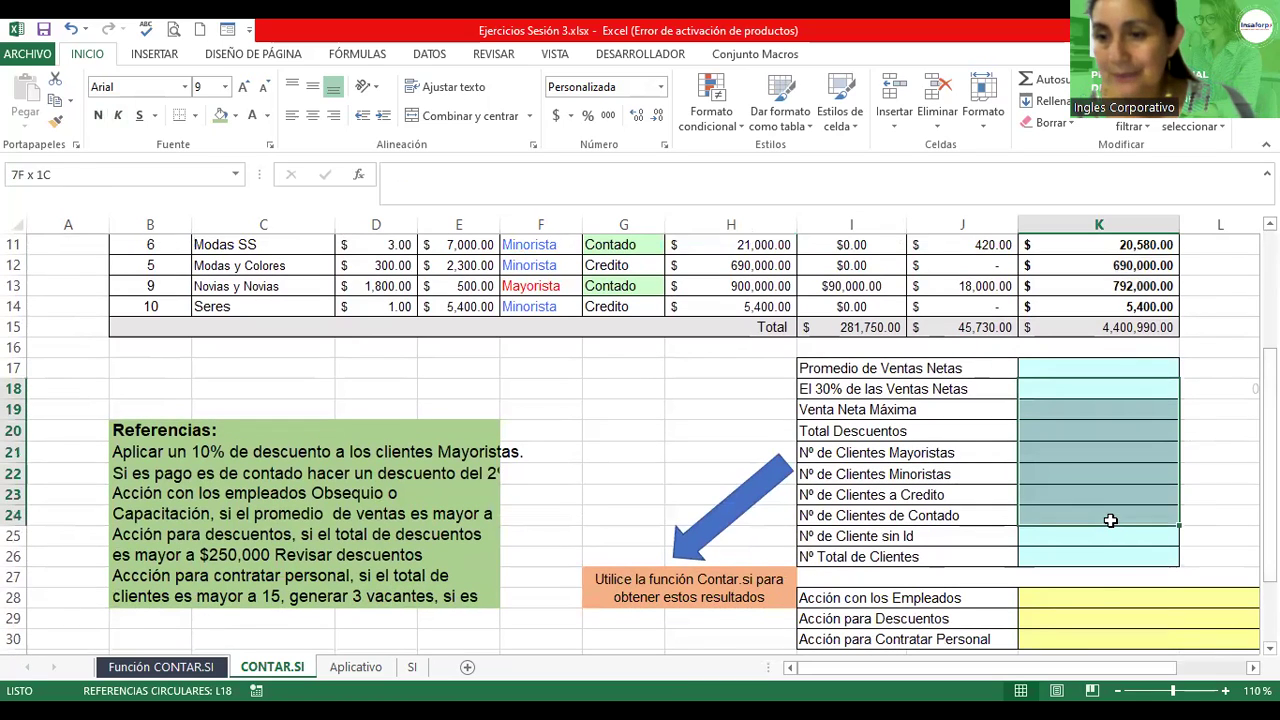
drag(1092, 596, 1090, 641)
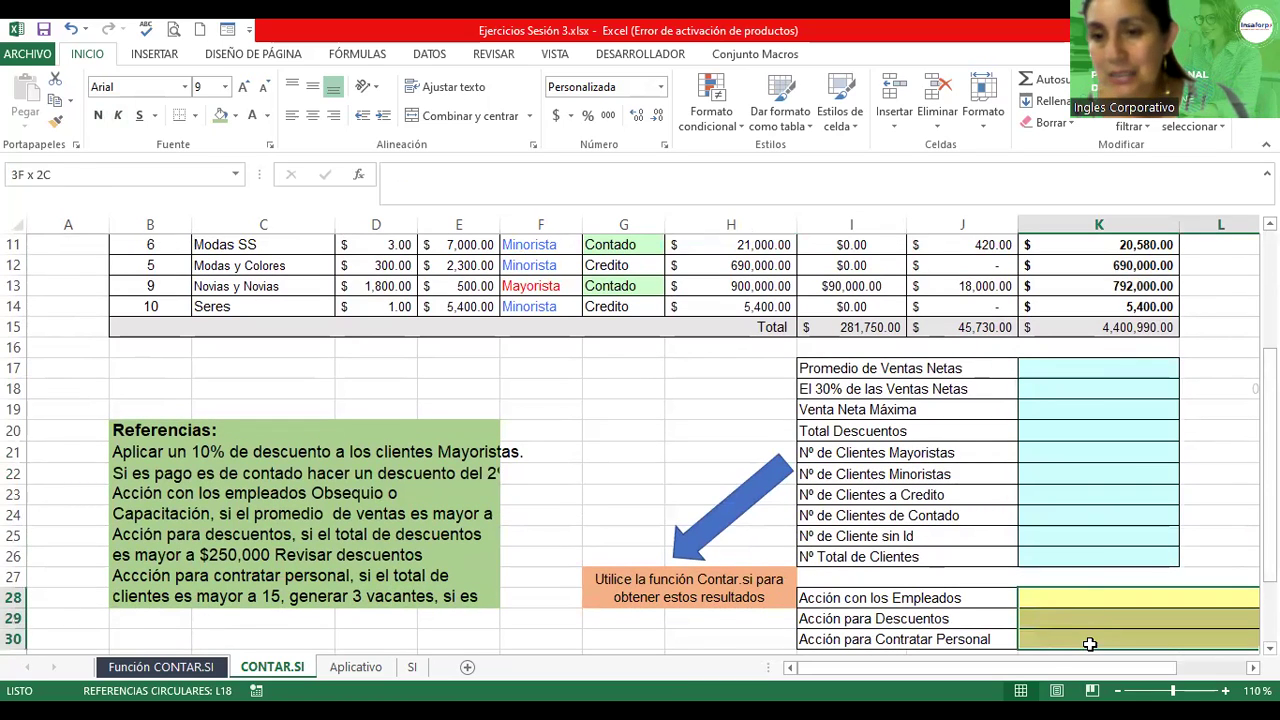
click(1077, 374)
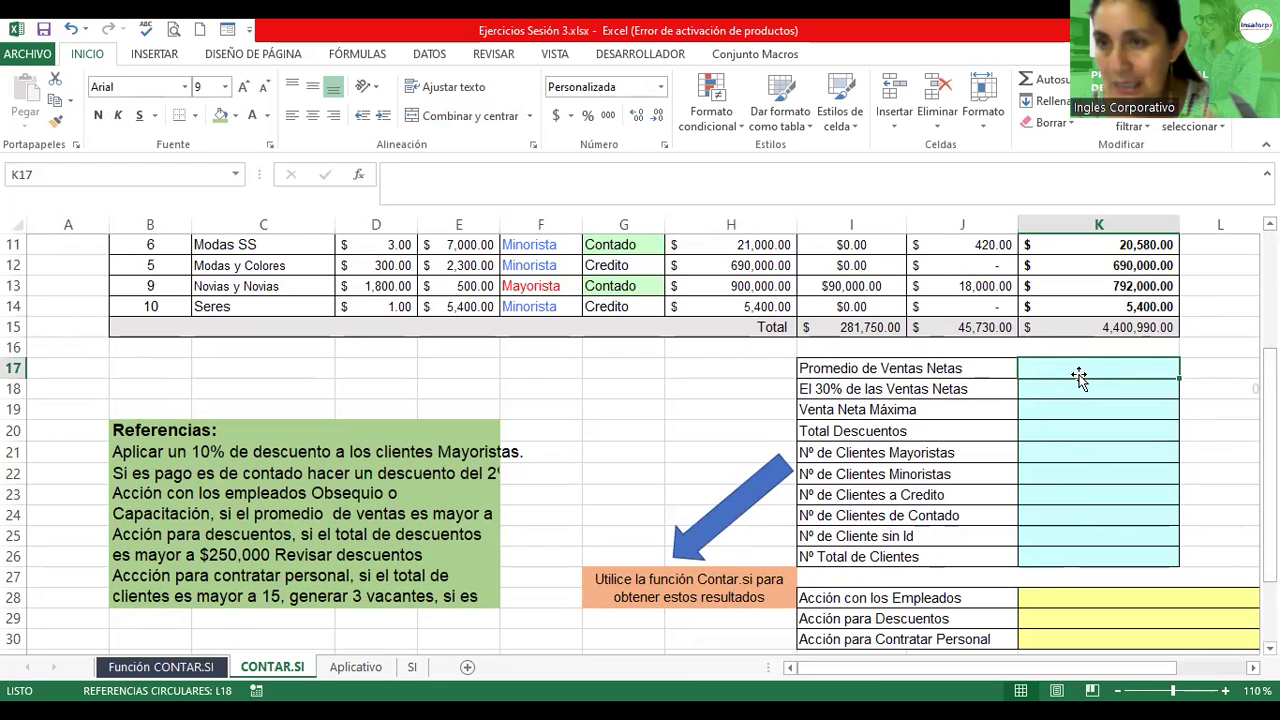
Undo the accidental move of K17 and go to the Función CONTAR.SI sheet
mouse_move(1079, 376)
mouse_down()
mouse_move(1080, 427)
mouse_move(1073, 386)
mouse_up()
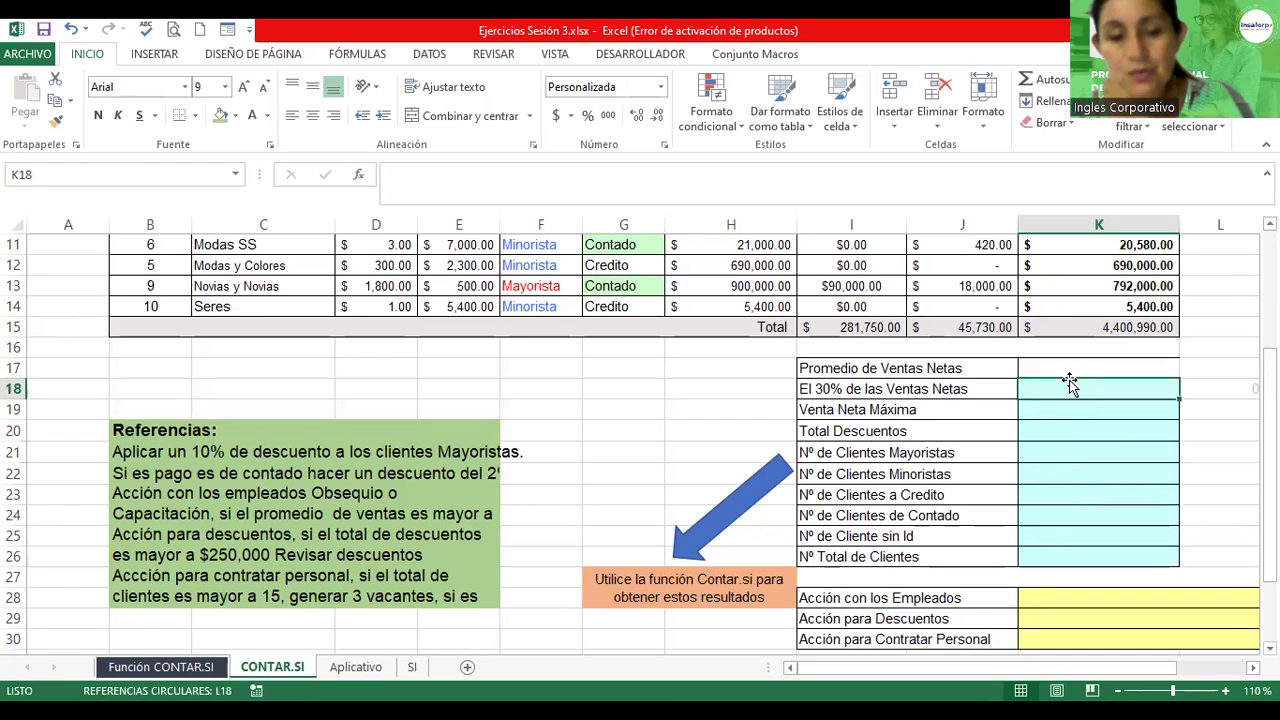
key(ctrl+z)
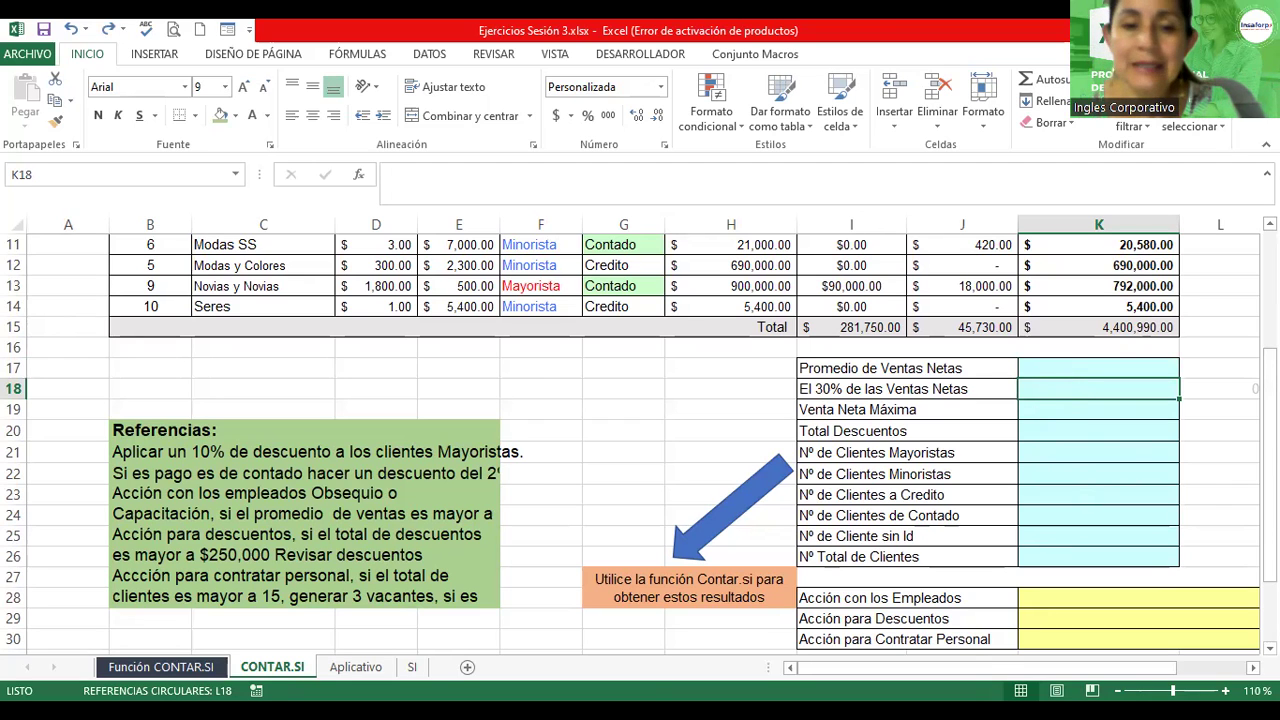
click(160, 667)
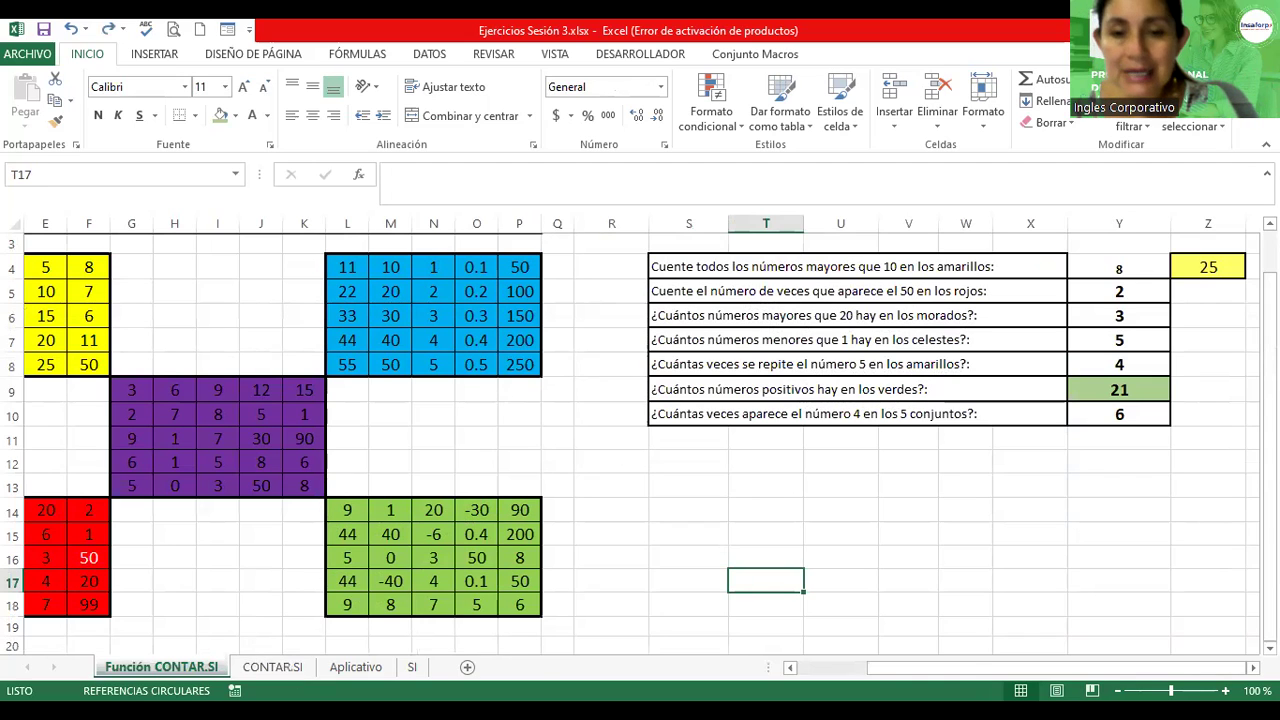
Return to the CONTAR.SI sheet, select C16:G17 and zoom out to 80%
drag(966, 670, 843, 672)
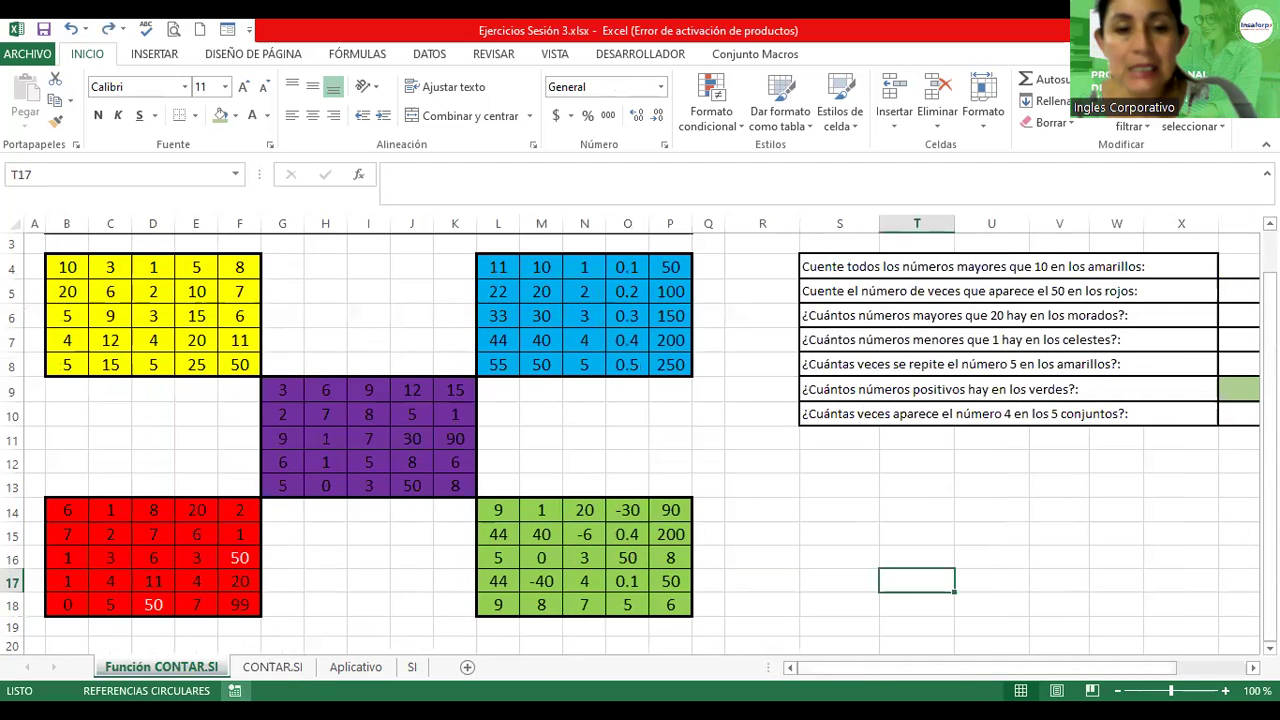
click(276, 666)
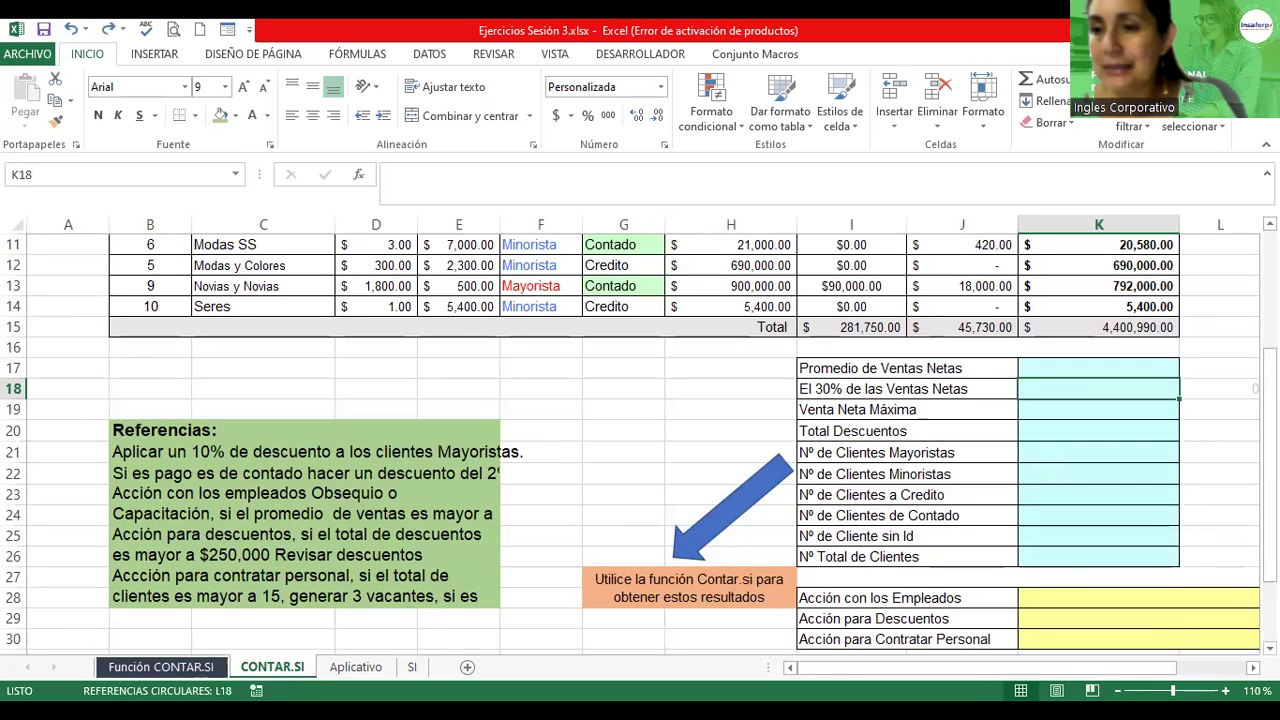
drag(327, 347, 638, 376)
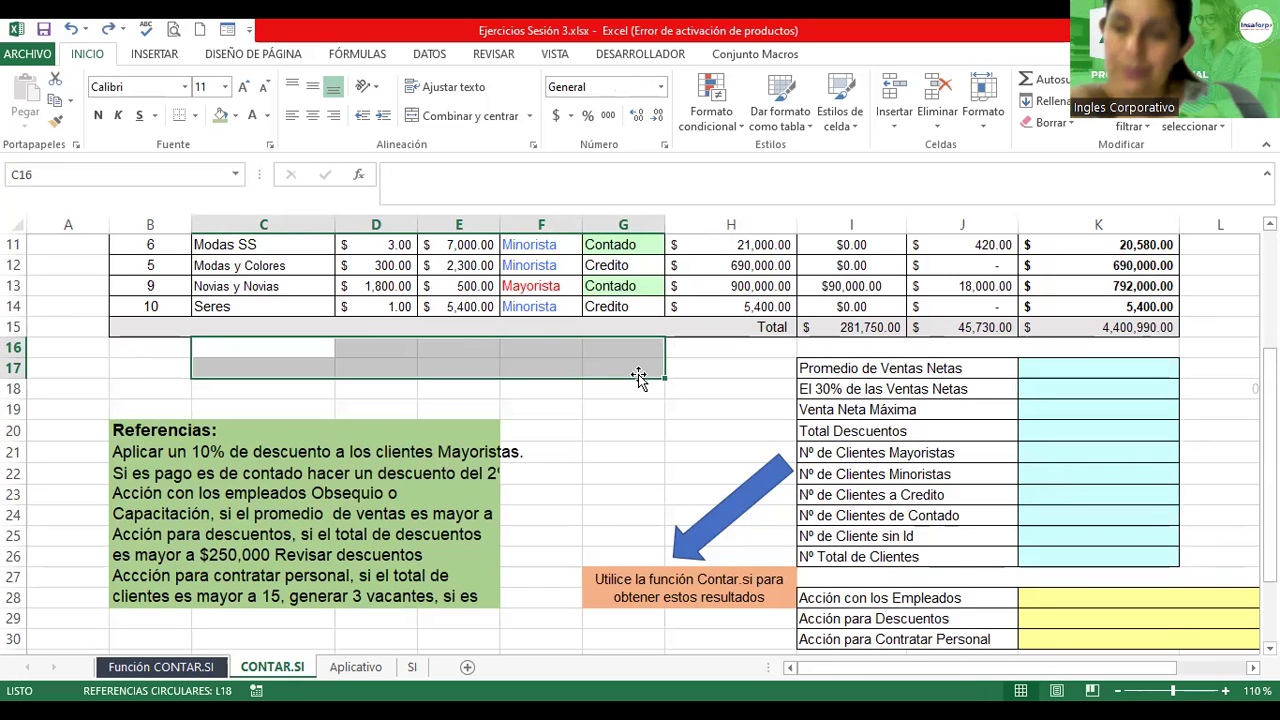
ctrl+scroll(966, 357, down, 3)
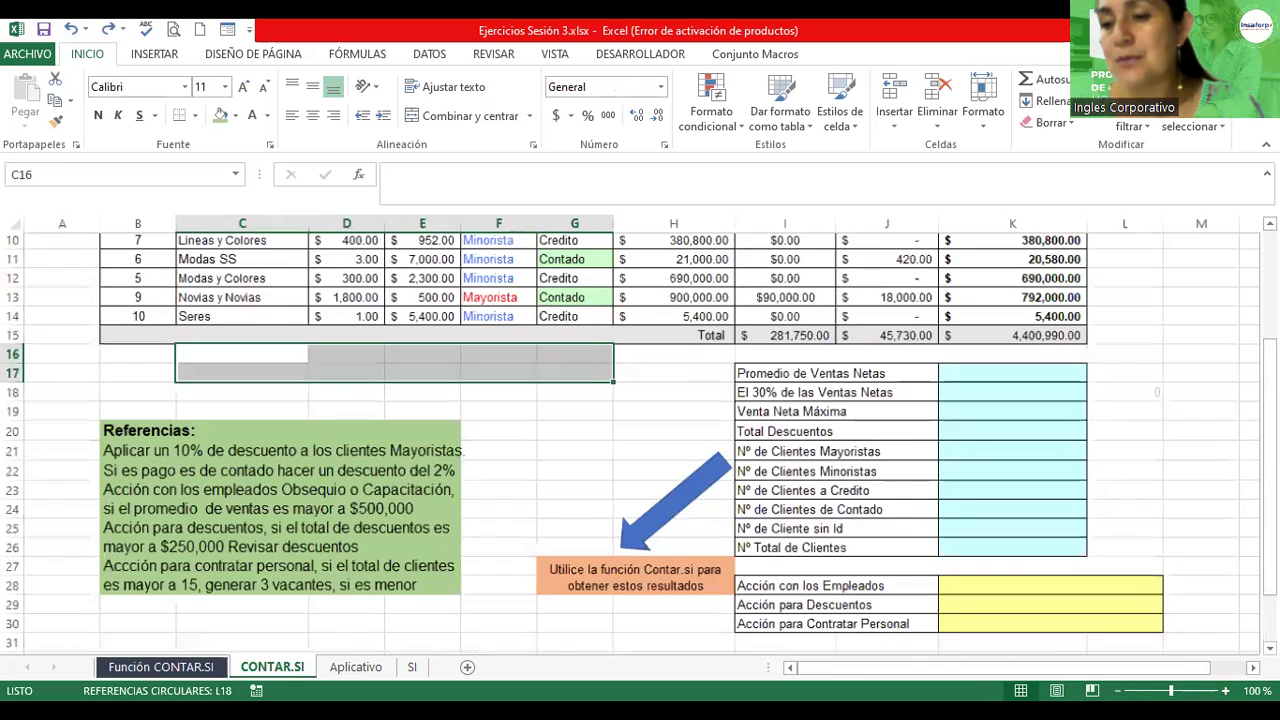